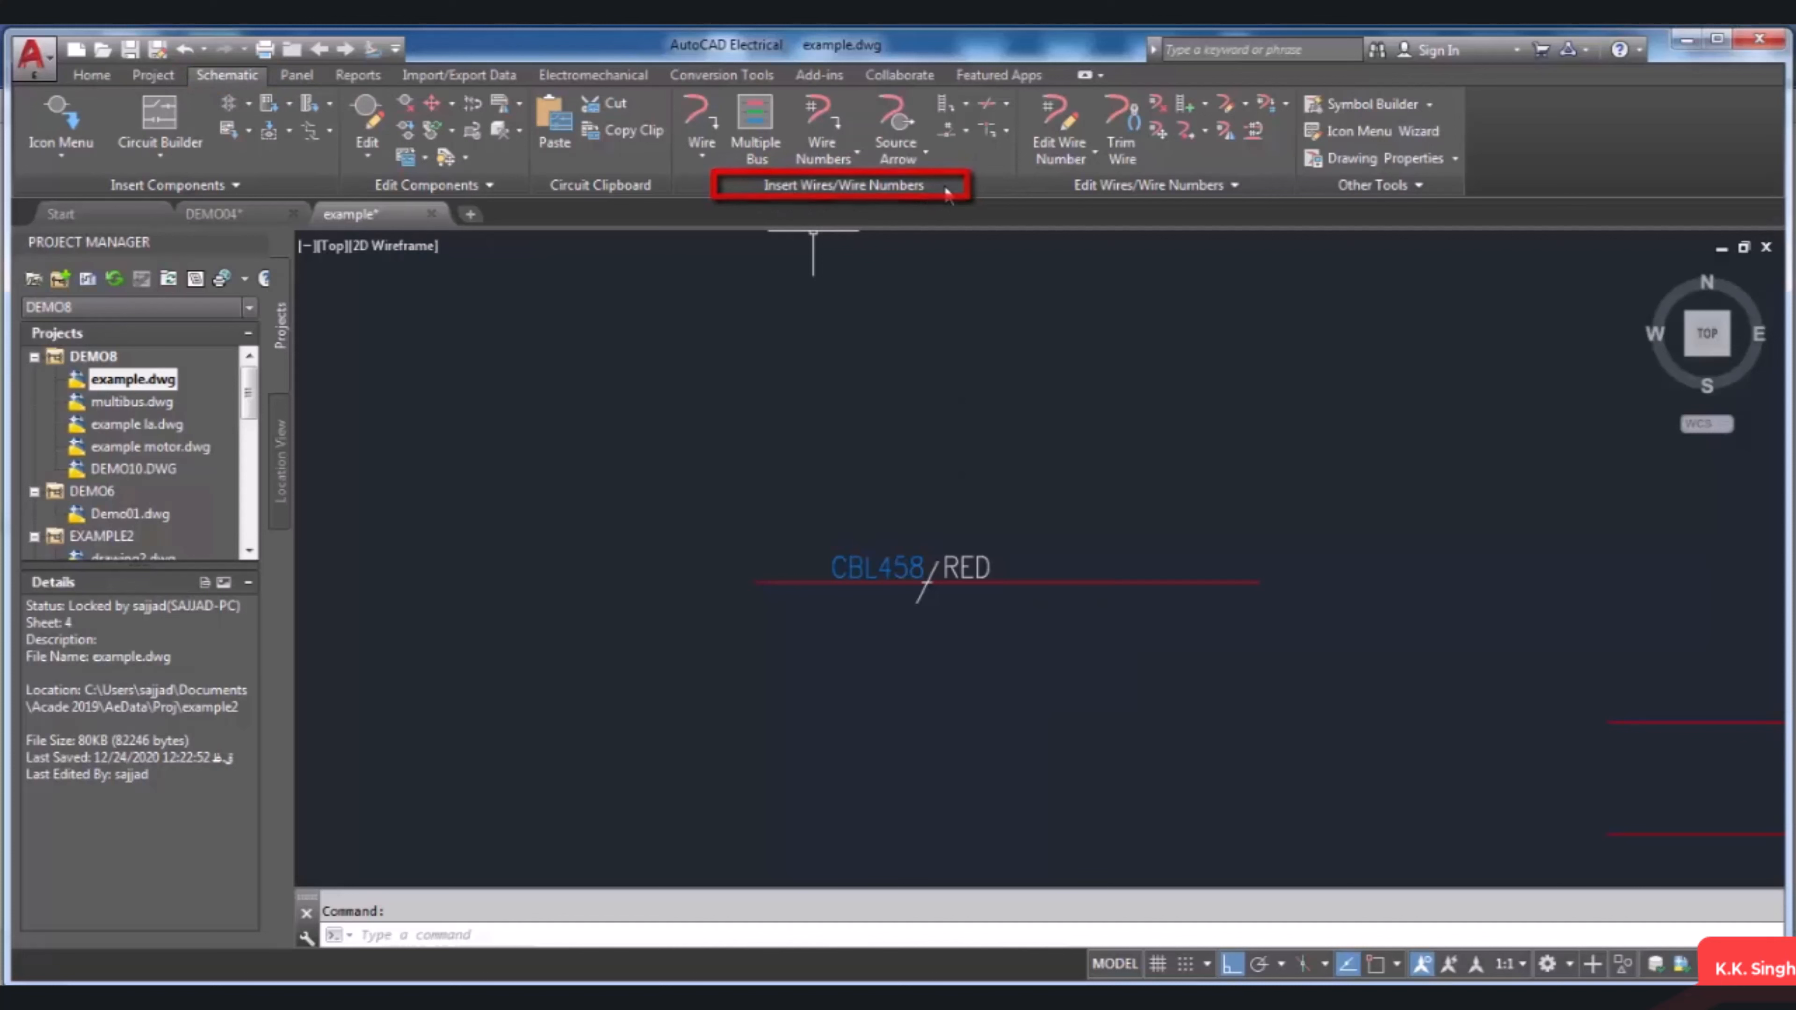
Step: Start the Cable Markers command and insert a parent Cable Marker on the upper wire of the nearest unmarked wire pair
{"action": "left_click", "coordinate": [1005, 98]}
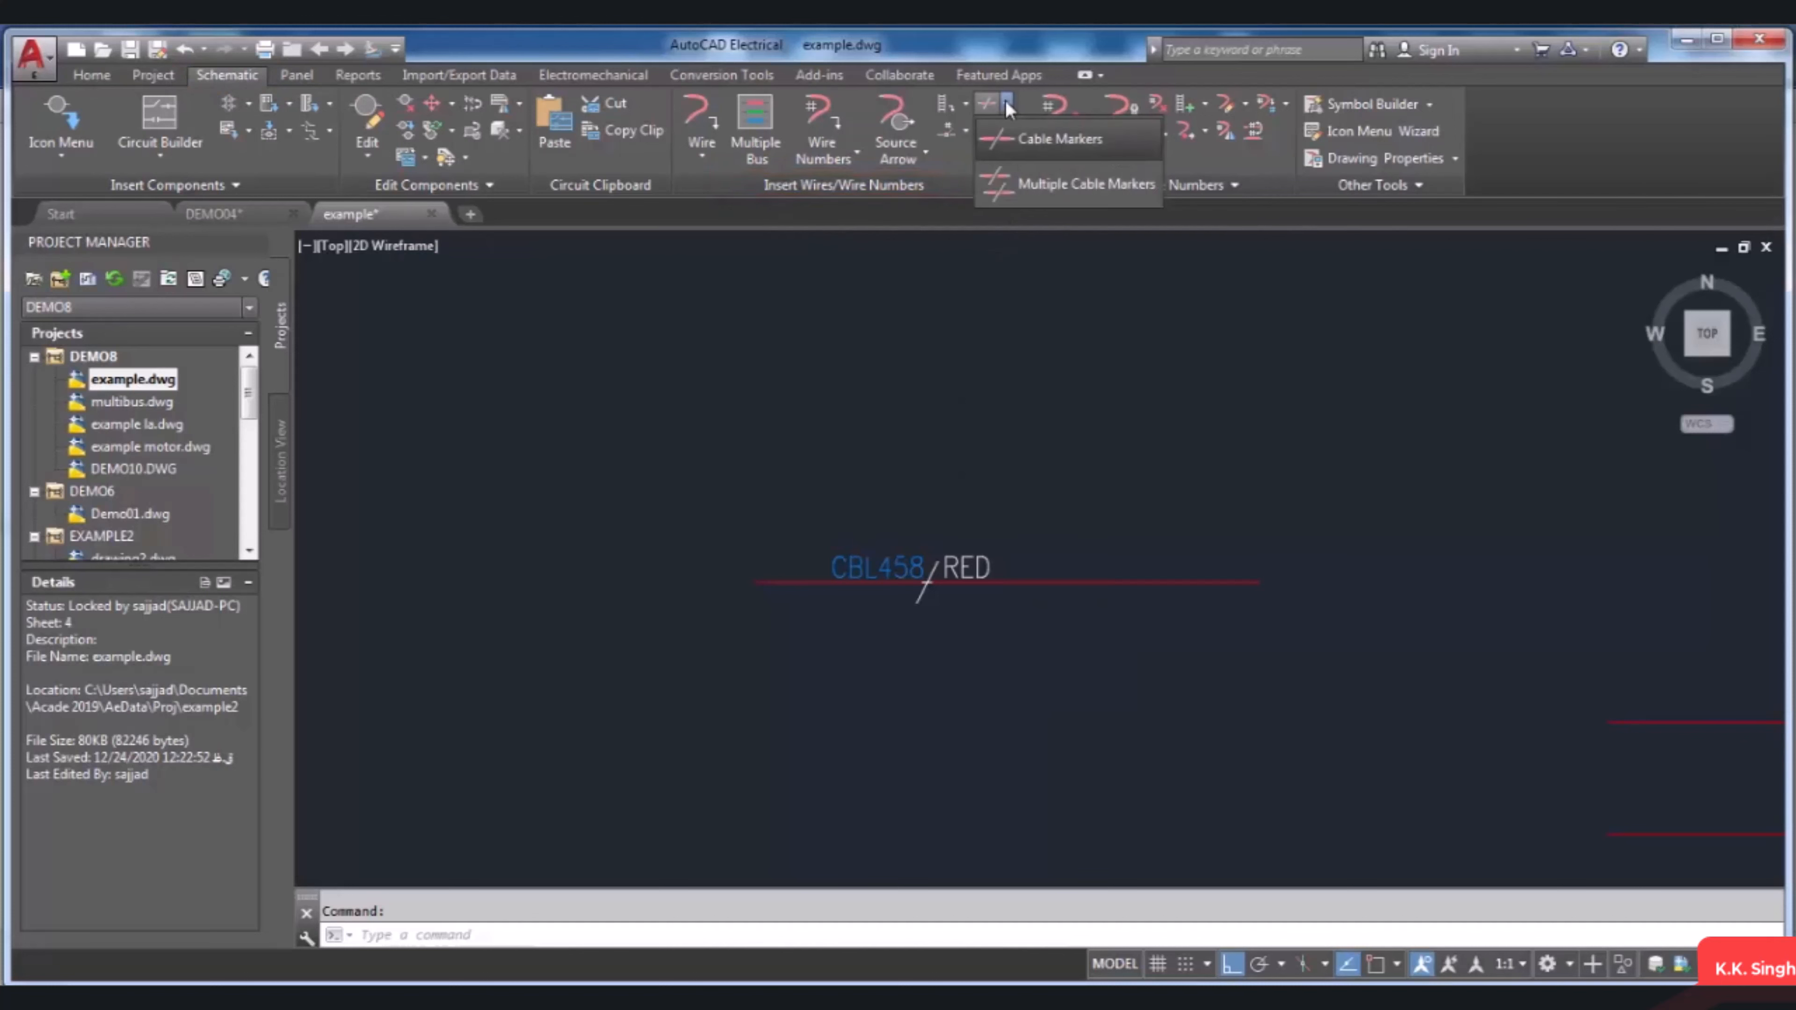
{"action": "left_click", "coordinate": [1020, 134]}
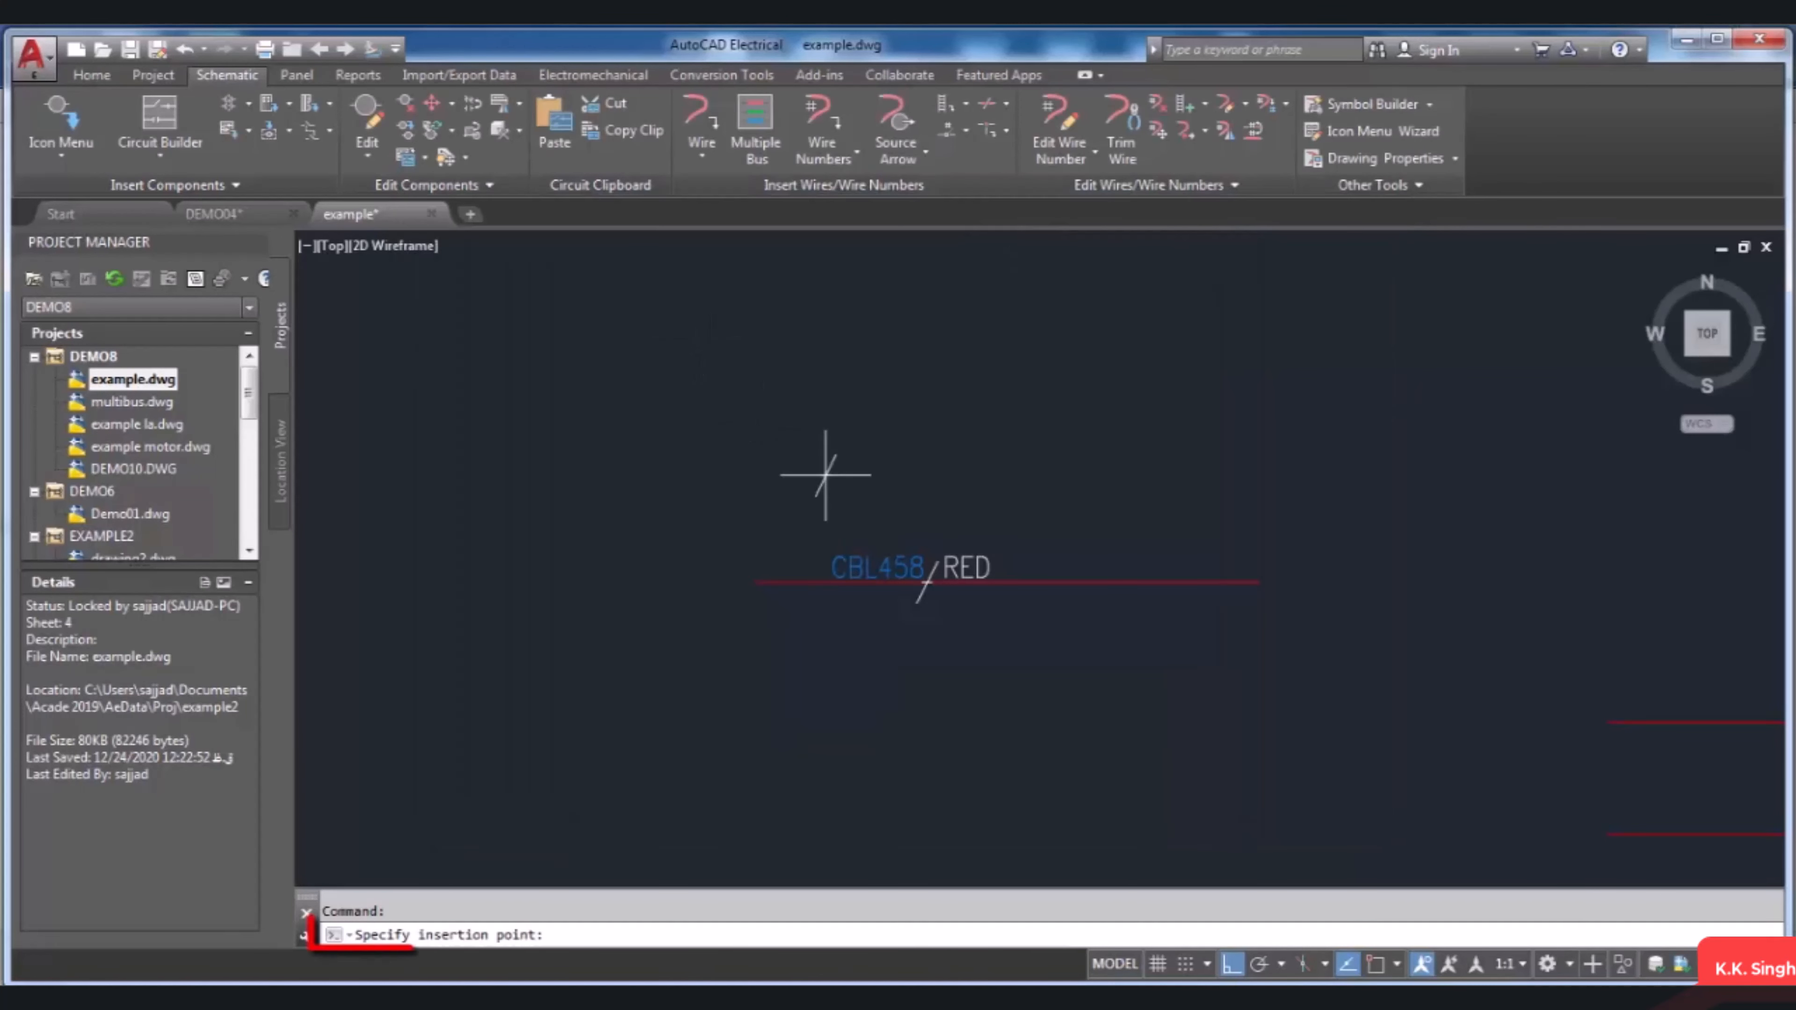
{"action": "left_click", "coordinate": [696, 338]}
{"action": "scroll", "coordinate": [922, 496], "scroll_direction": "down", "scroll_amount": 2}
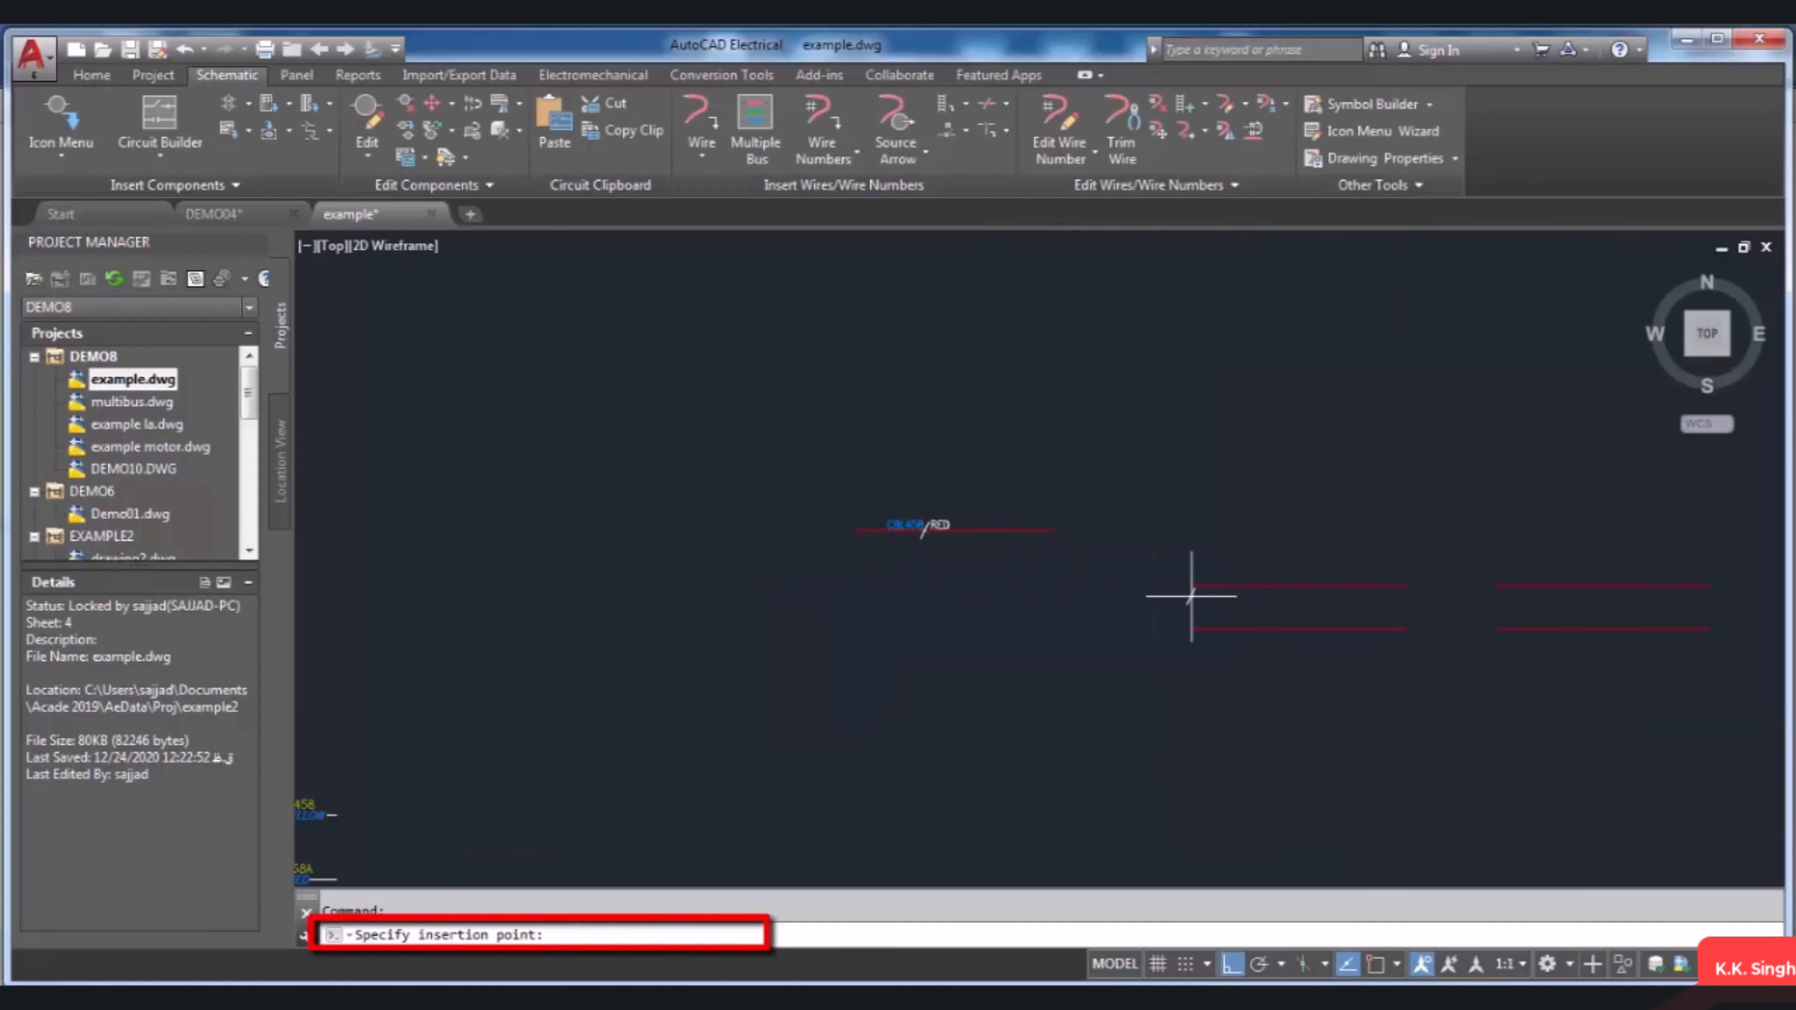
{"action": "scroll", "coordinate": [1264, 581], "scroll_direction": "up", "scroll_amount": 2}
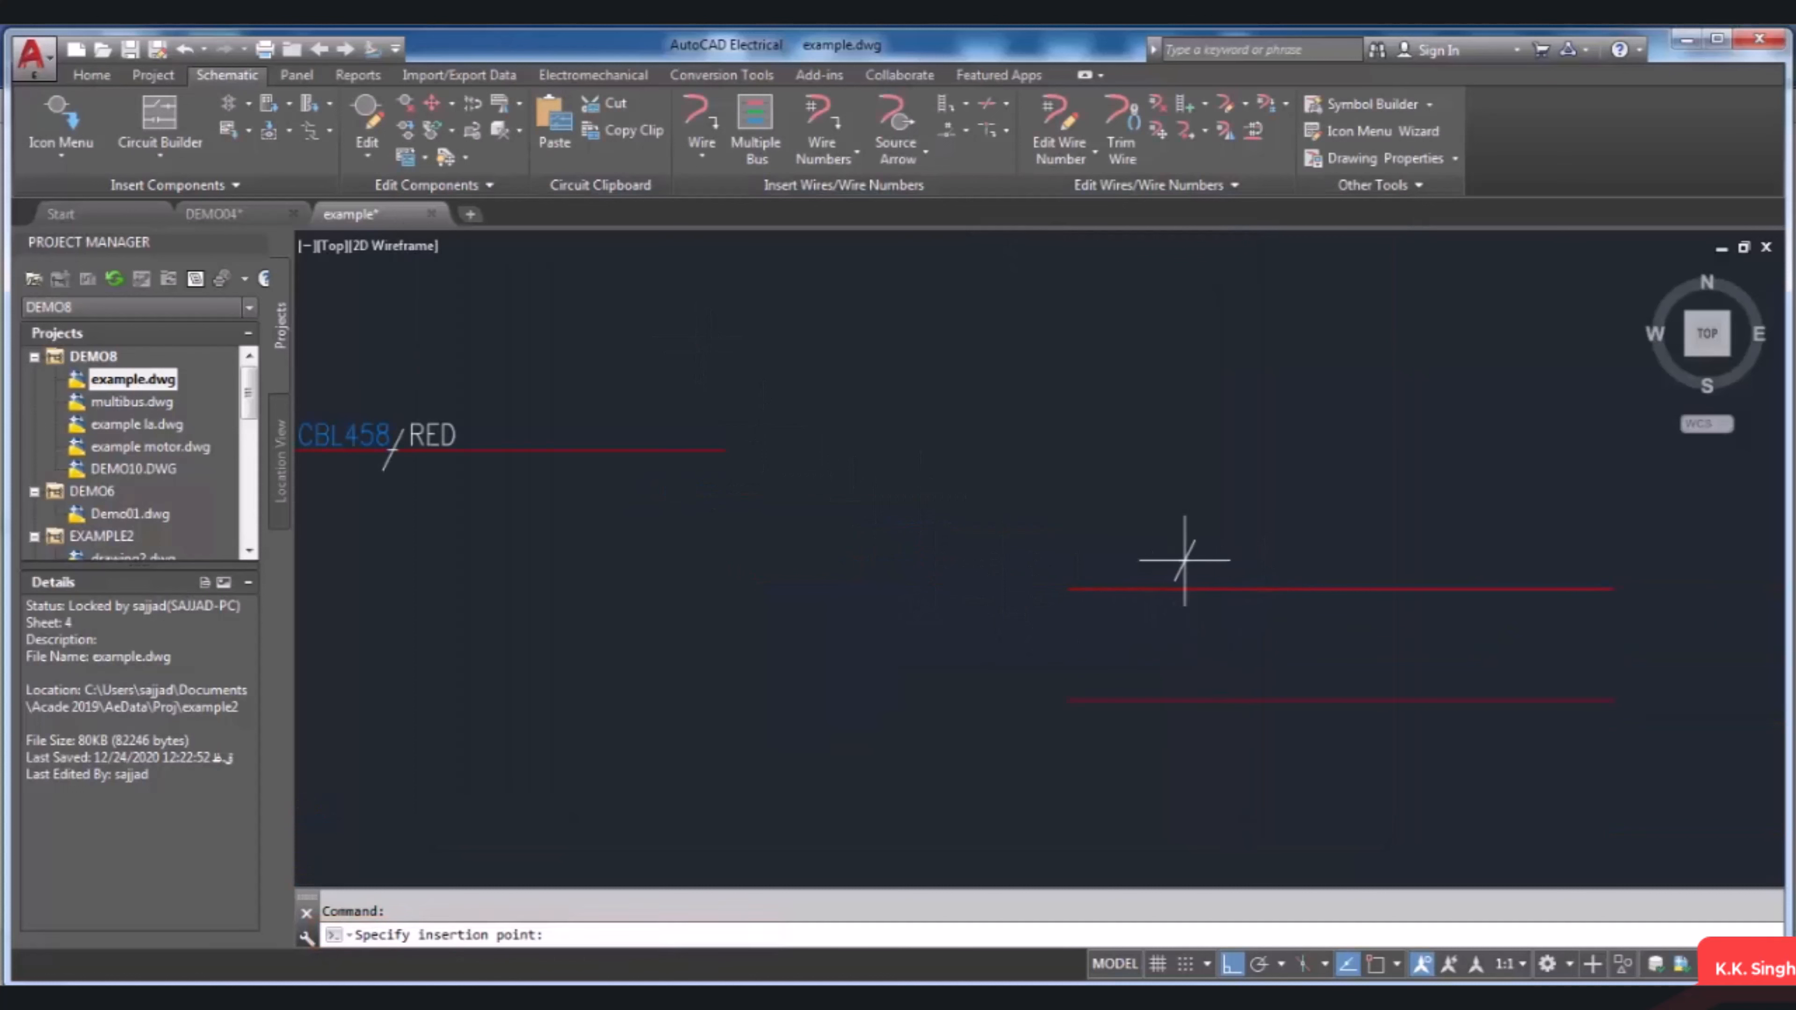
{"action": "scroll", "coordinate": [1180, 566], "scroll_direction": "down", "scroll_amount": 2}
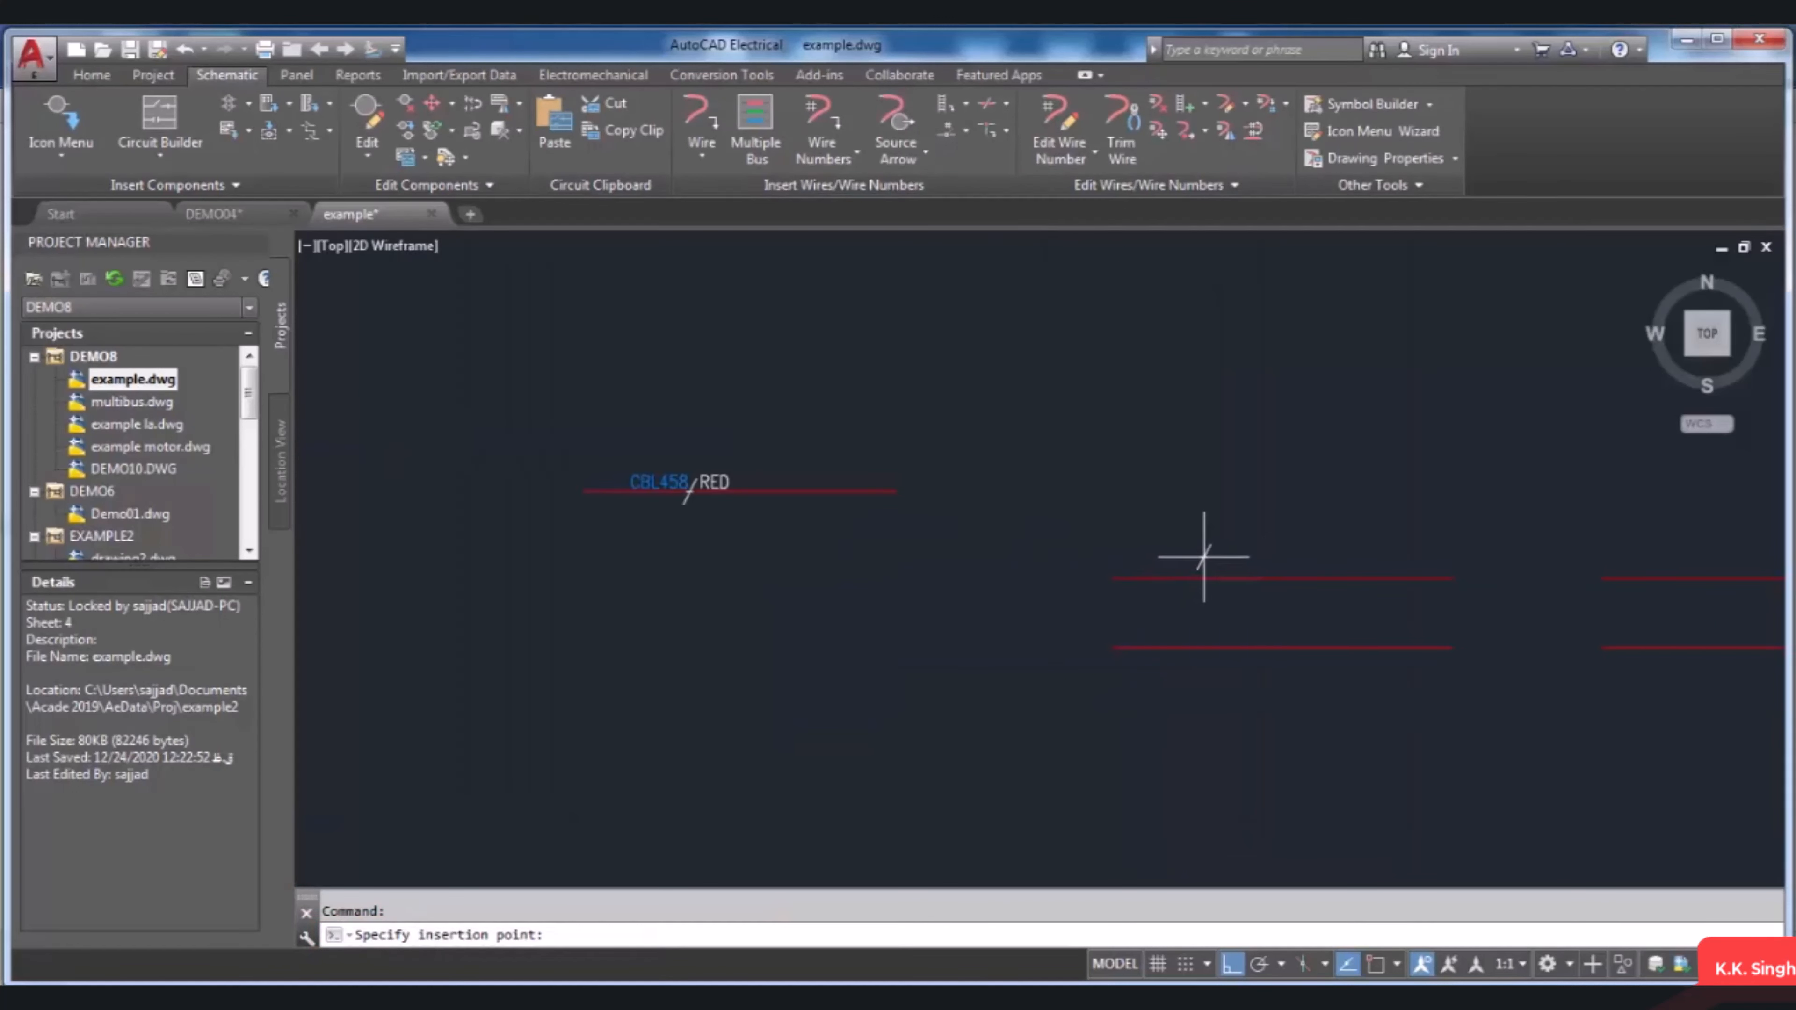
{"action": "scroll", "coordinate": [1201, 594], "scroll_direction": "up", "scroll_amount": 3}
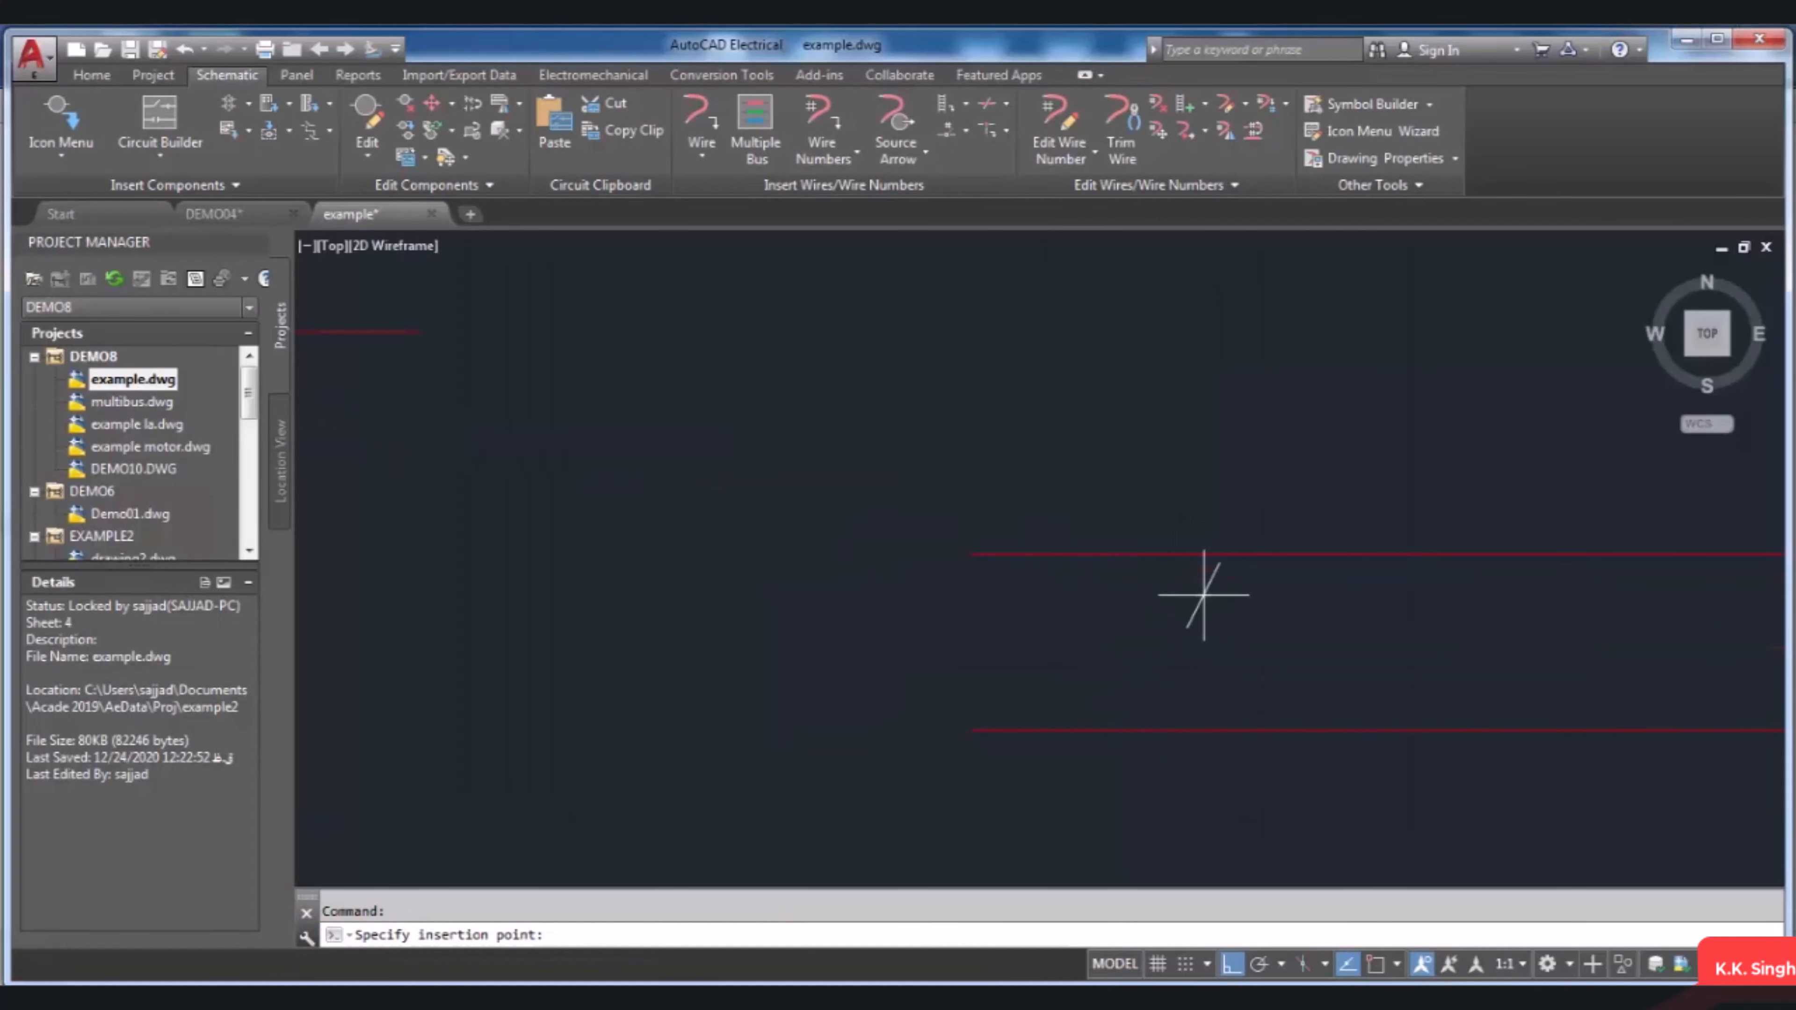
{"action": "left_click", "coordinate": [1211, 555]}
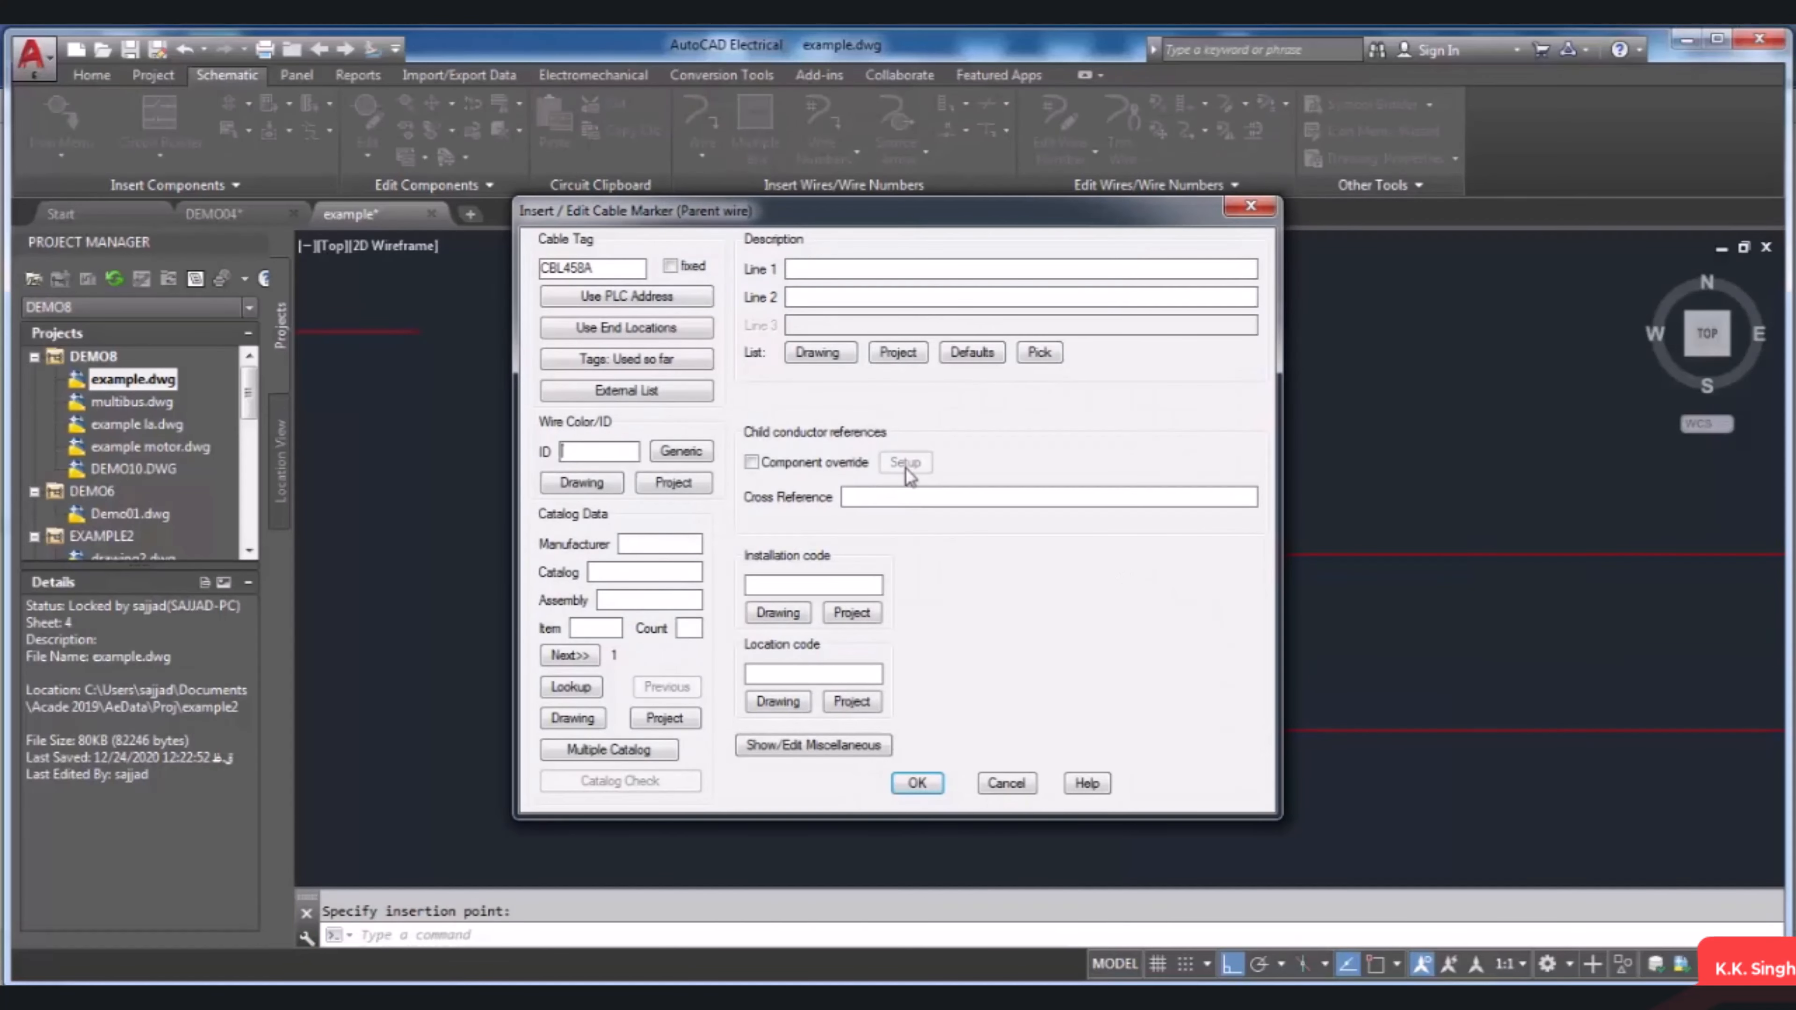
Step: Set the parent cable marker's wire color ID to the generic color RED and accept the marker
{"action": "left_click_drag", "start_coordinate": [1016, 211], "coordinate": [700, 241]}
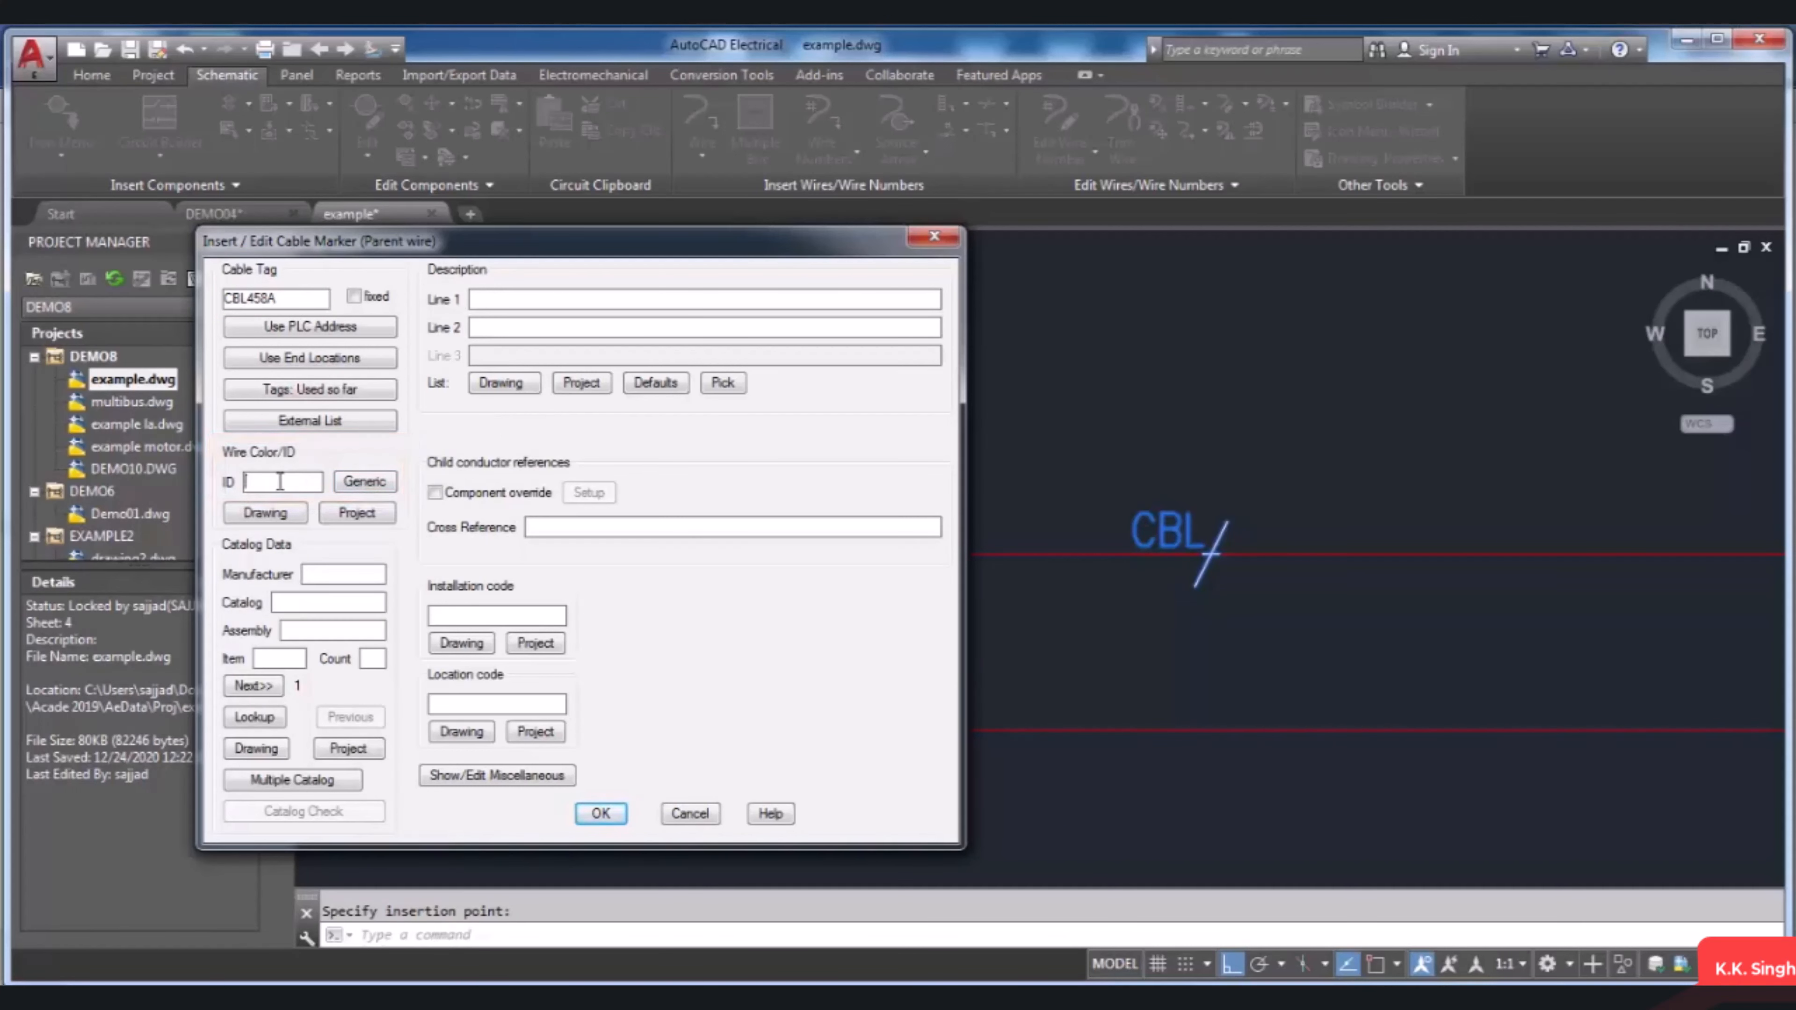
{"action": "left_click", "coordinate": [358, 483]}
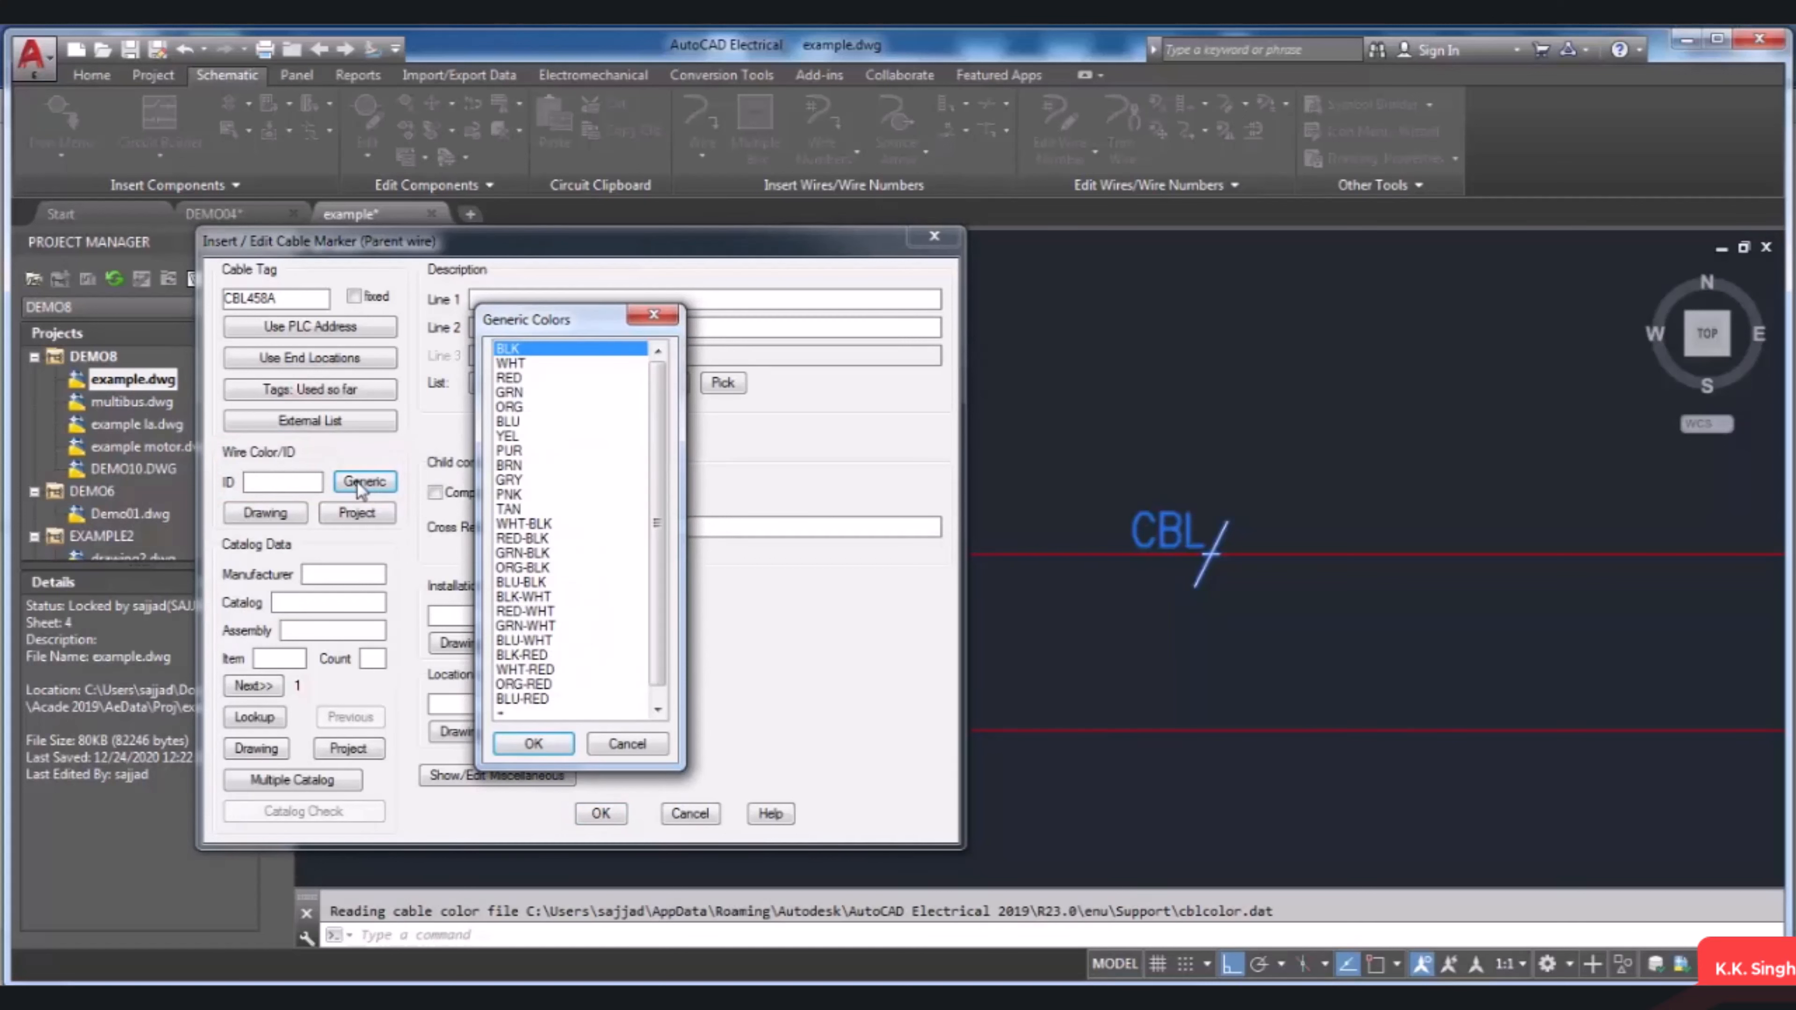
{"action": "left_click", "coordinate": [521, 377]}
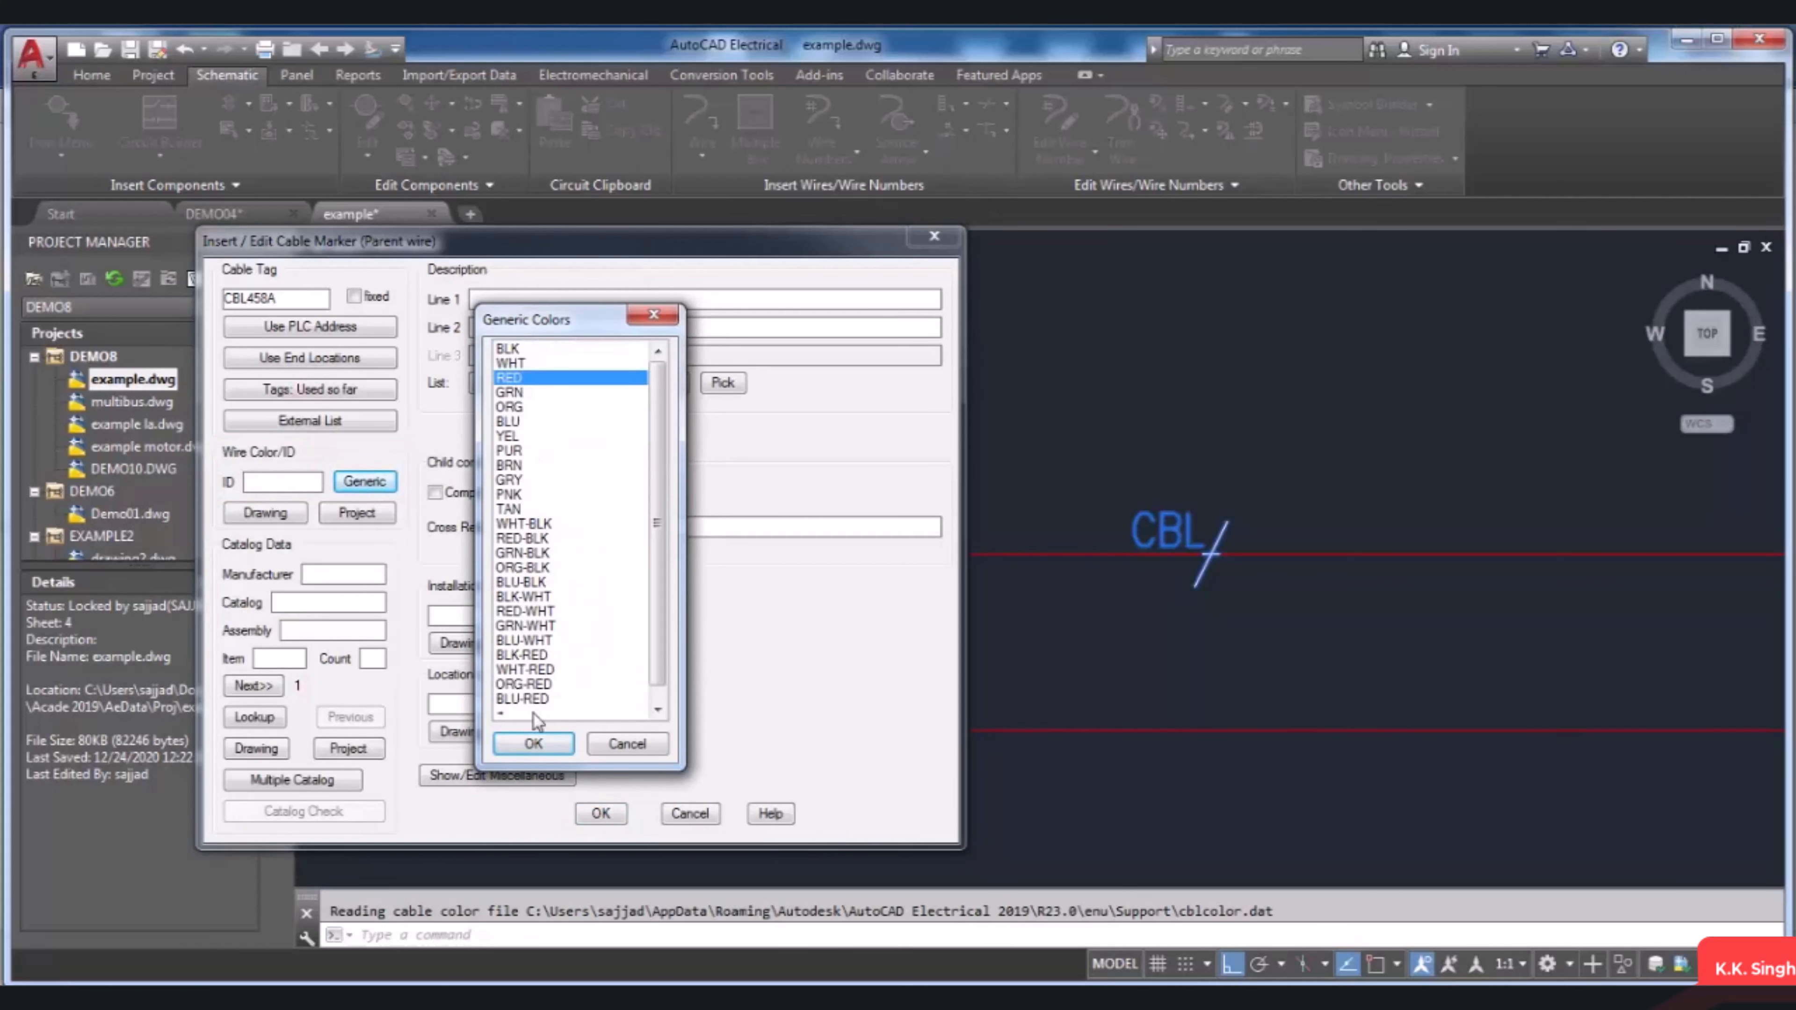
{"action": "left_click", "coordinate": [533, 744]}
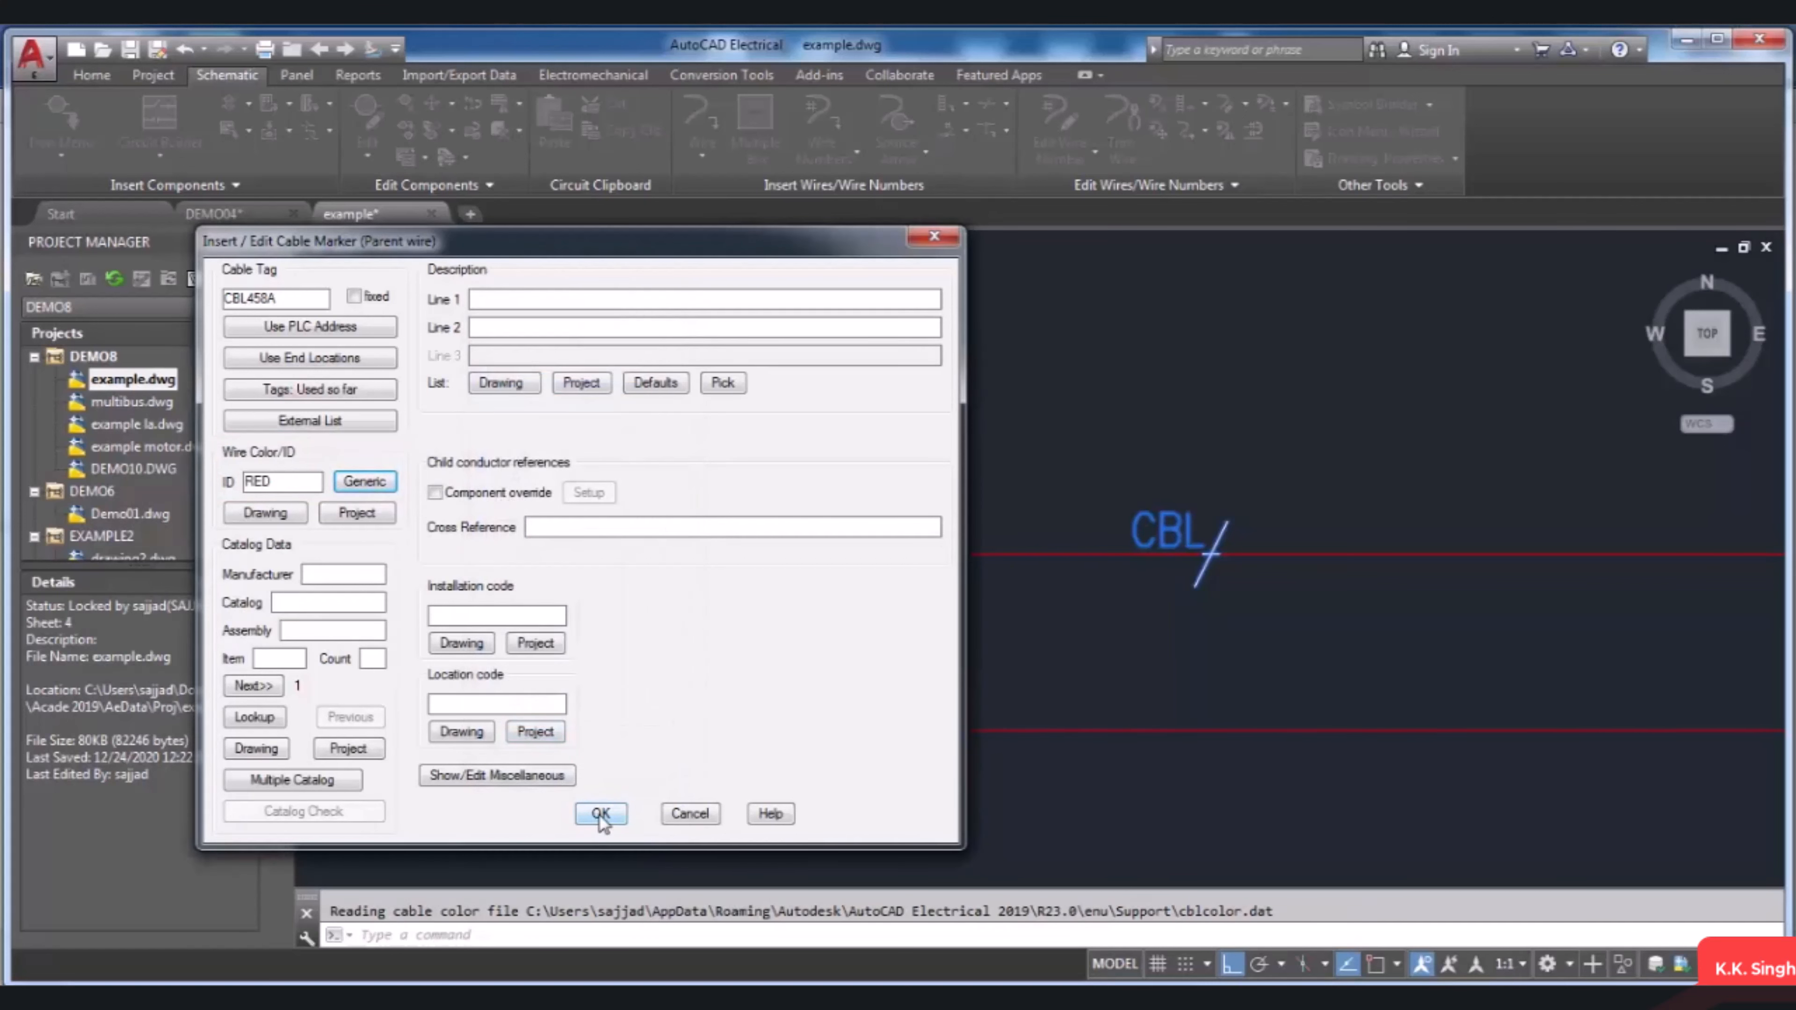
{"action": "left_click", "coordinate": [600, 815]}
Step: Insert a child cable marker further along the same upper wire, with tag, location and description text hidden, and end the insertion
{"action": "left_click_drag", "start_coordinate": [784, 426], "coordinate": [783, 426]}
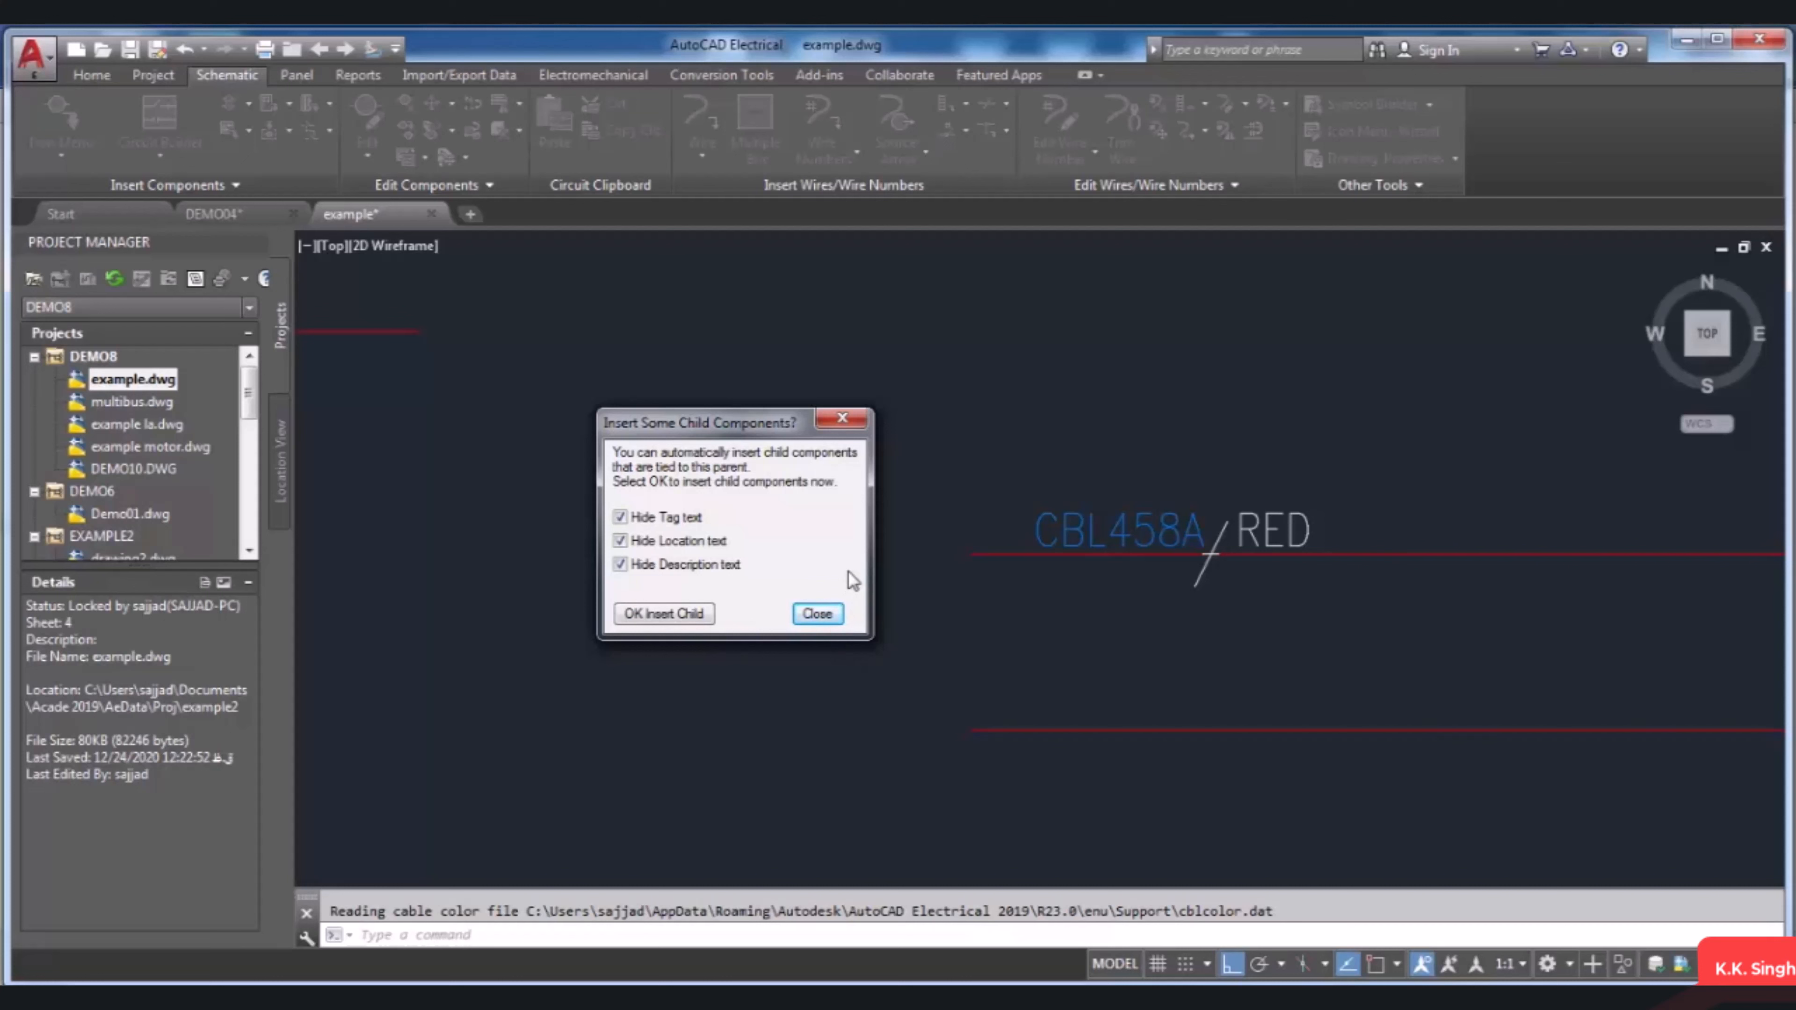
{"action": "left_click", "coordinate": [703, 617]}
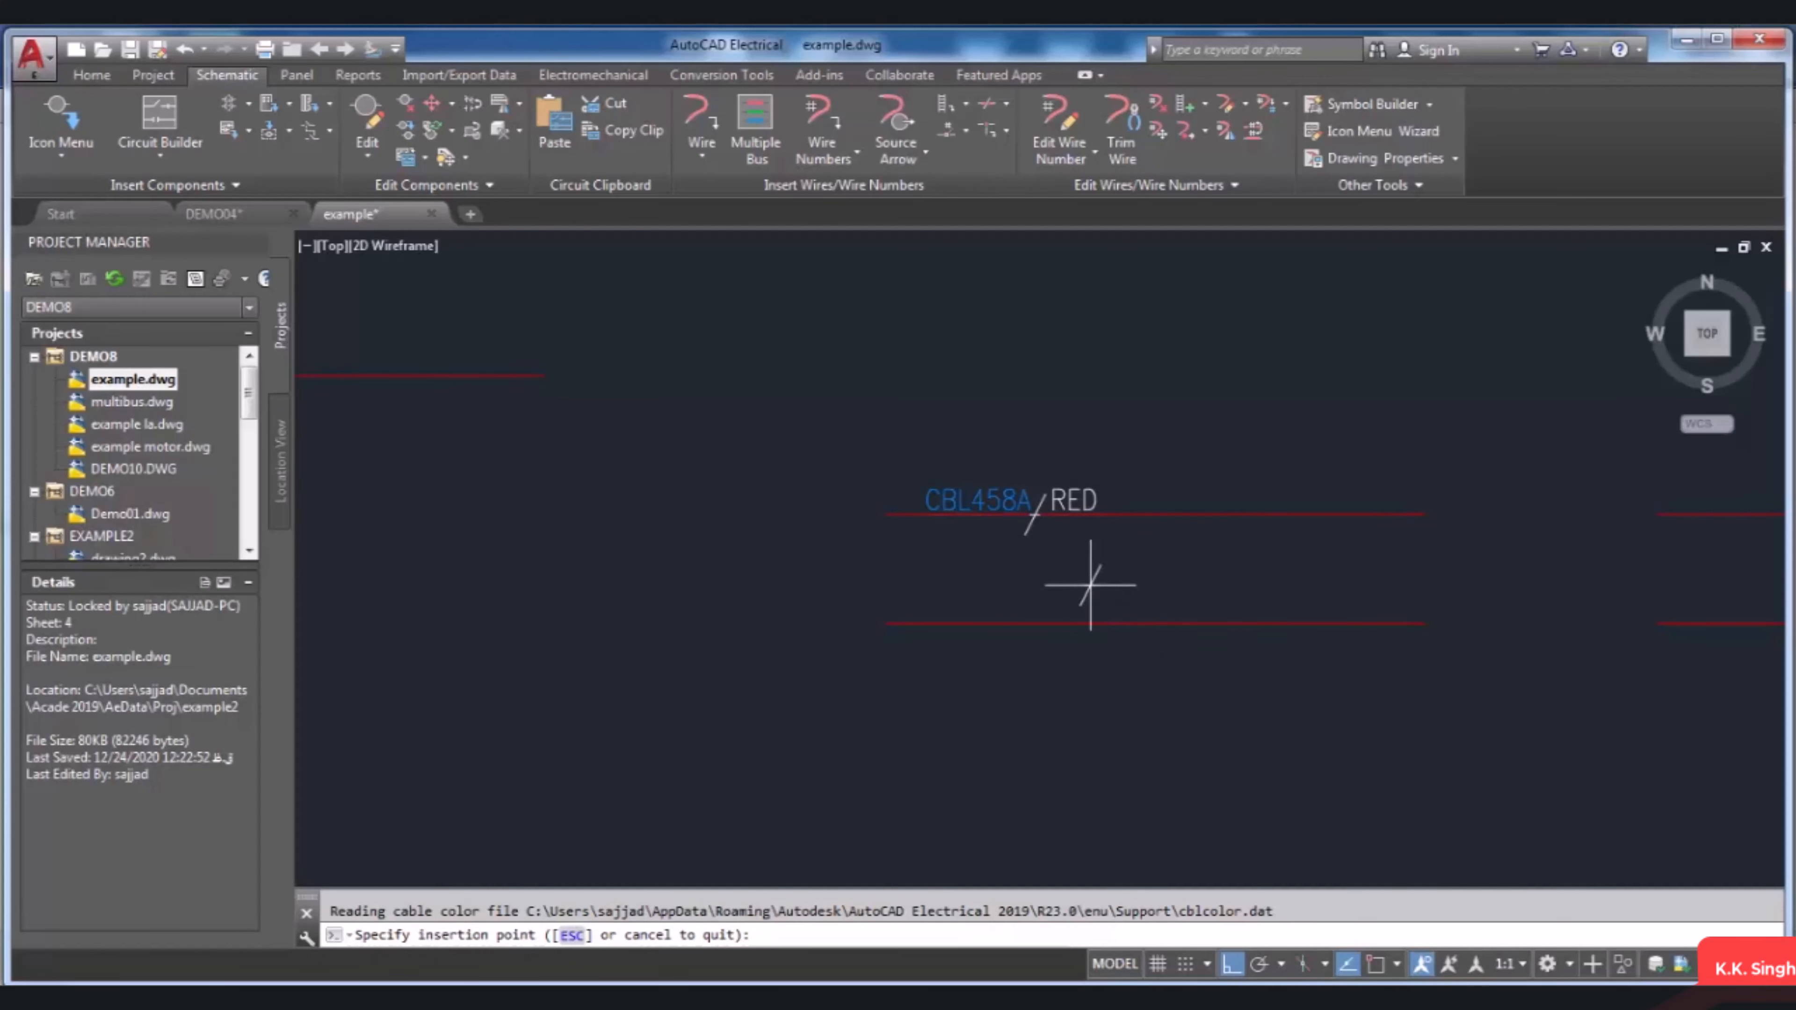
{"action": "left_click", "coordinate": [1246, 515]}
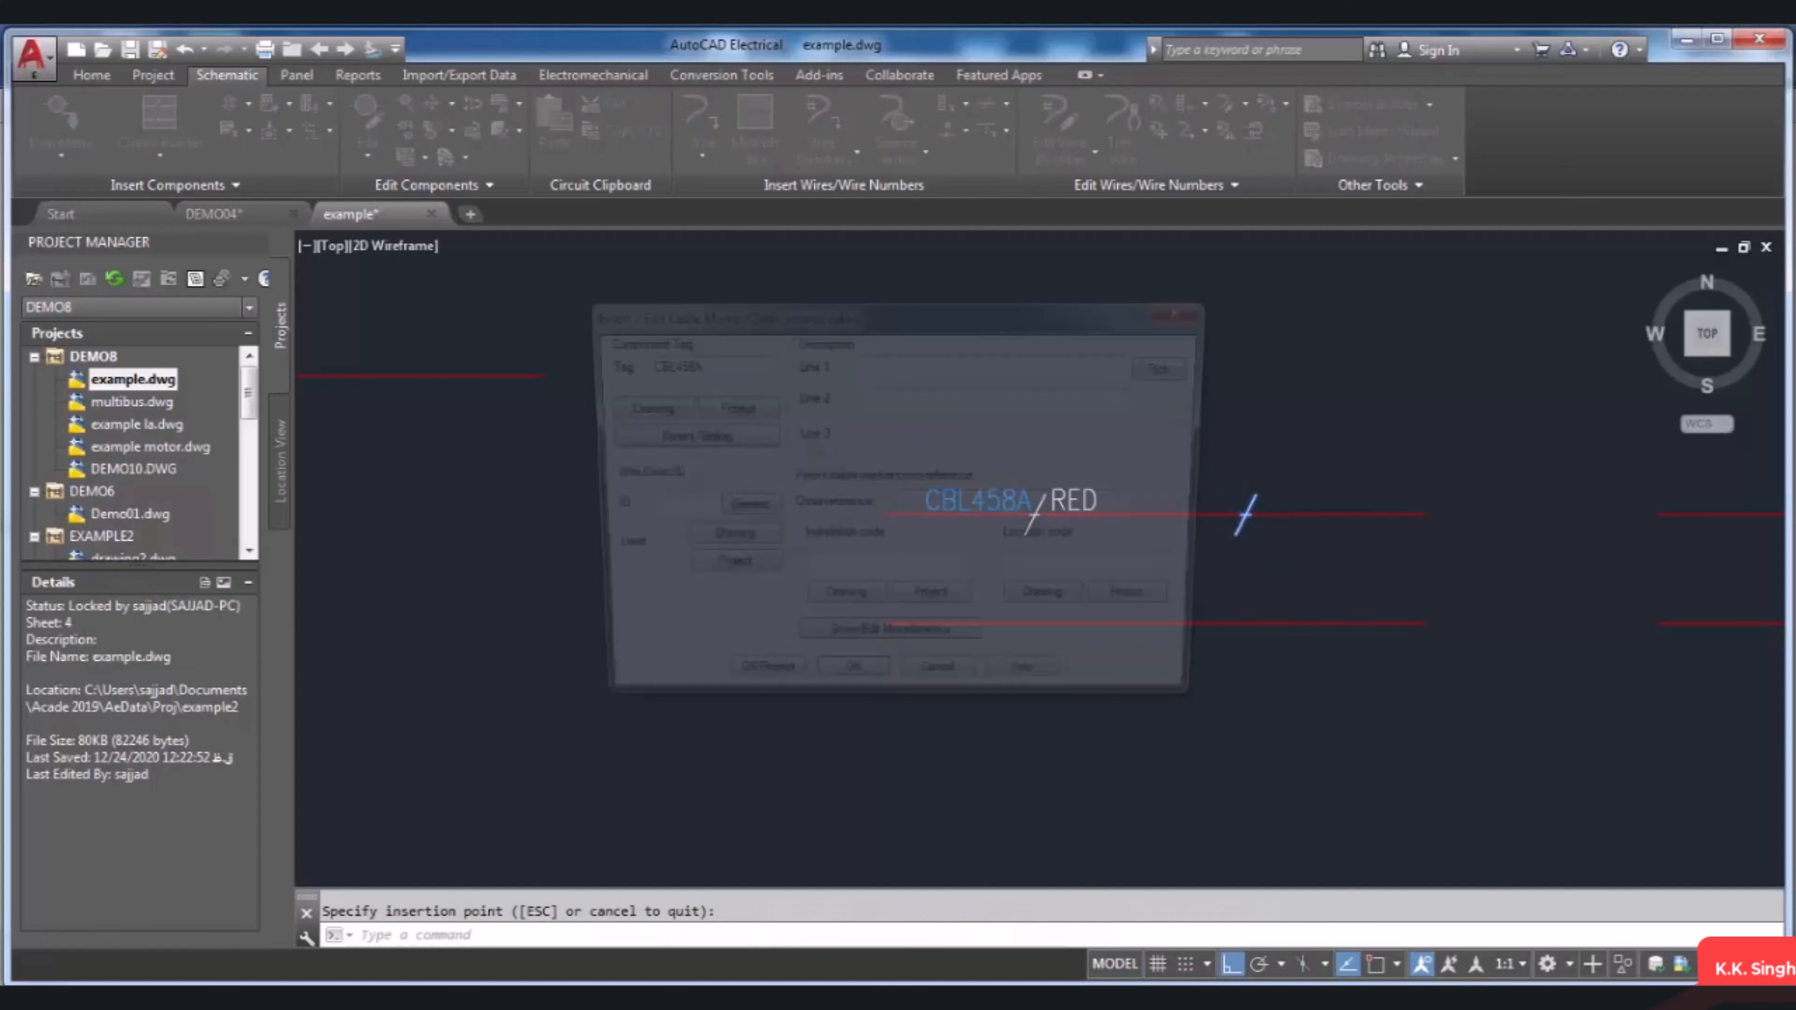
{"action": "left_click_drag", "start_coordinate": [1082, 324], "coordinate": [814, 369]}
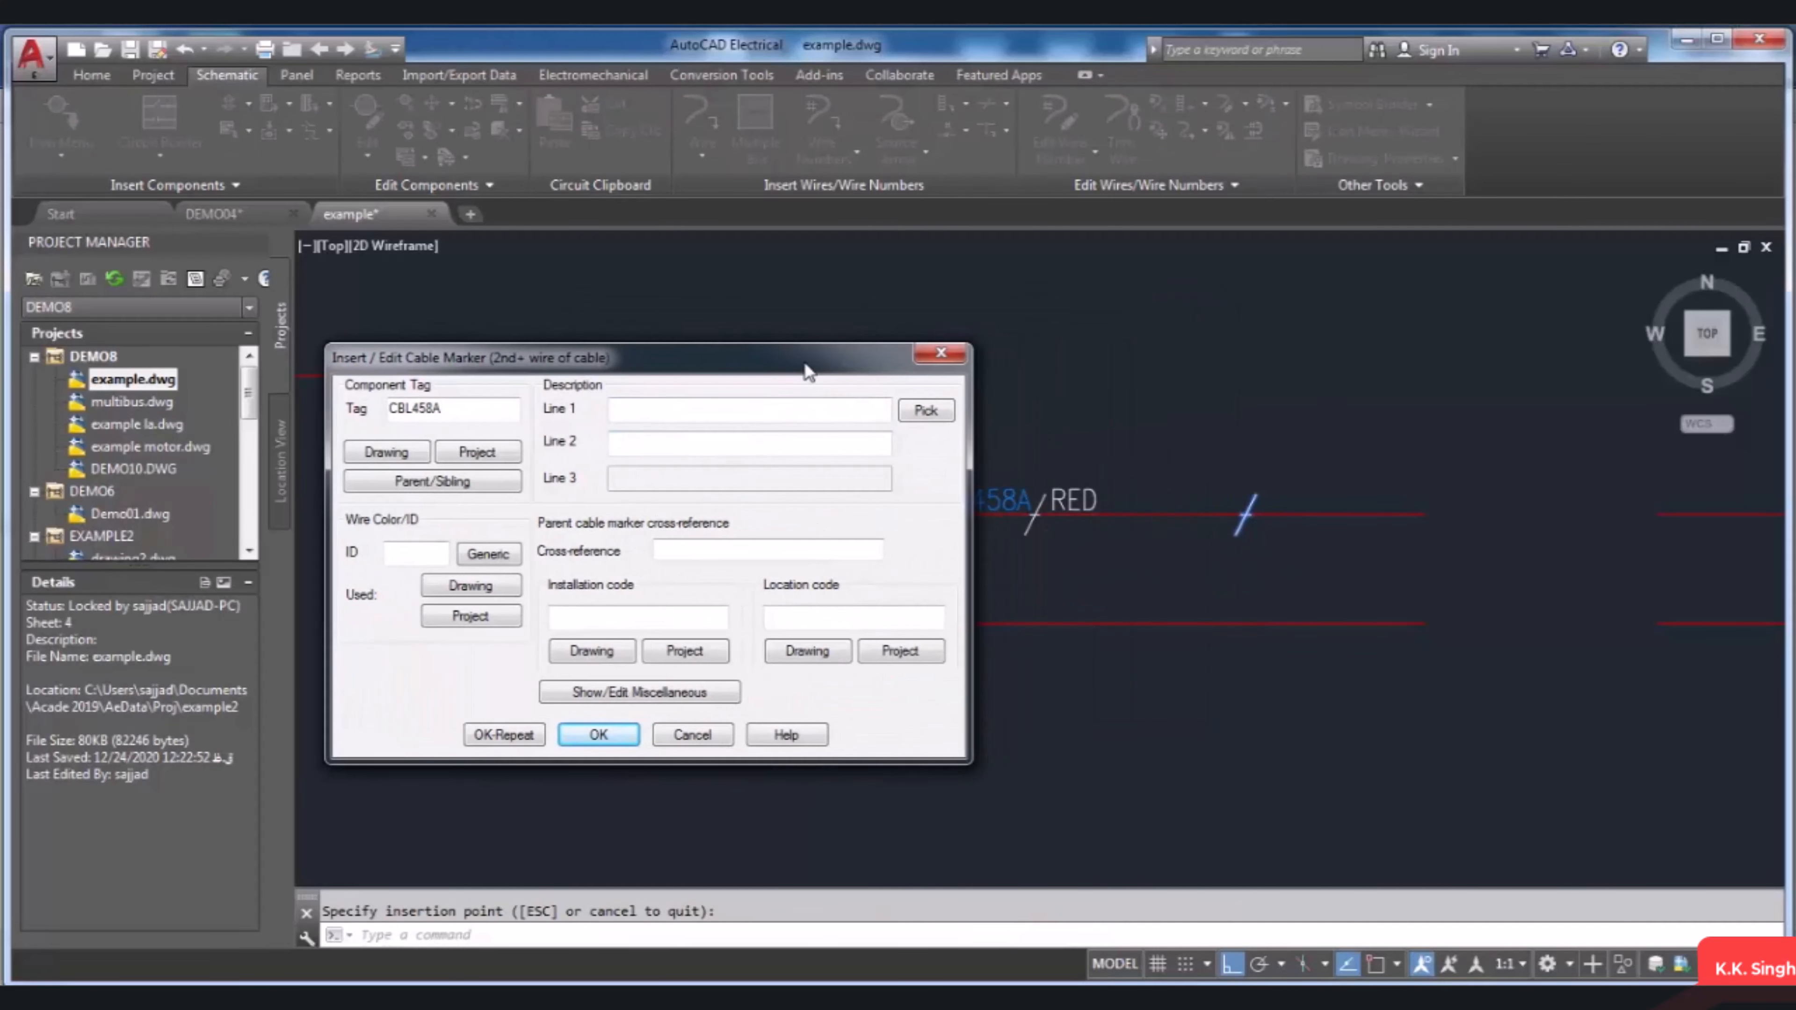
{"action": "left_click", "coordinate": [598, 734]}
{"action": "scroll", "coordinate": [1269, 498], "scroll_direction": "up", "scroll_amount": 2}
{"action": "middle_click_drag", "start_coordinate": [1270, 498], "coordinate": [1301, 538]}
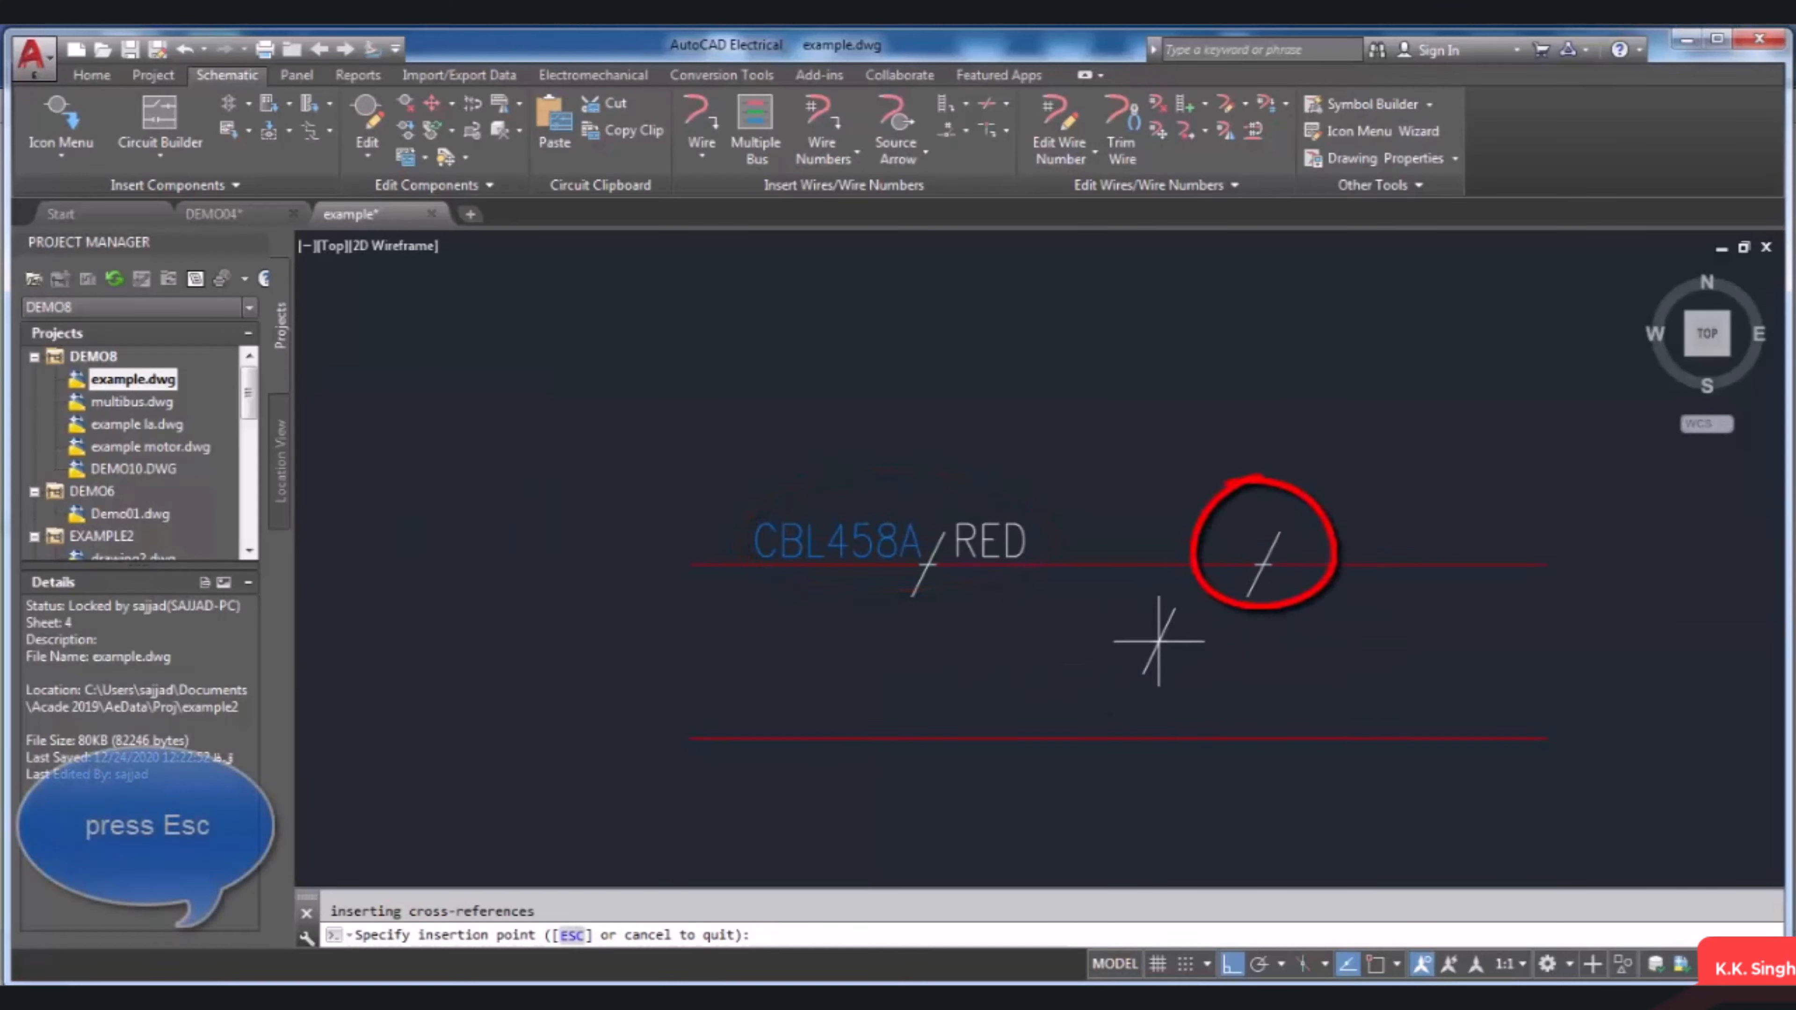
{"action": "key", "text": "Escape"}
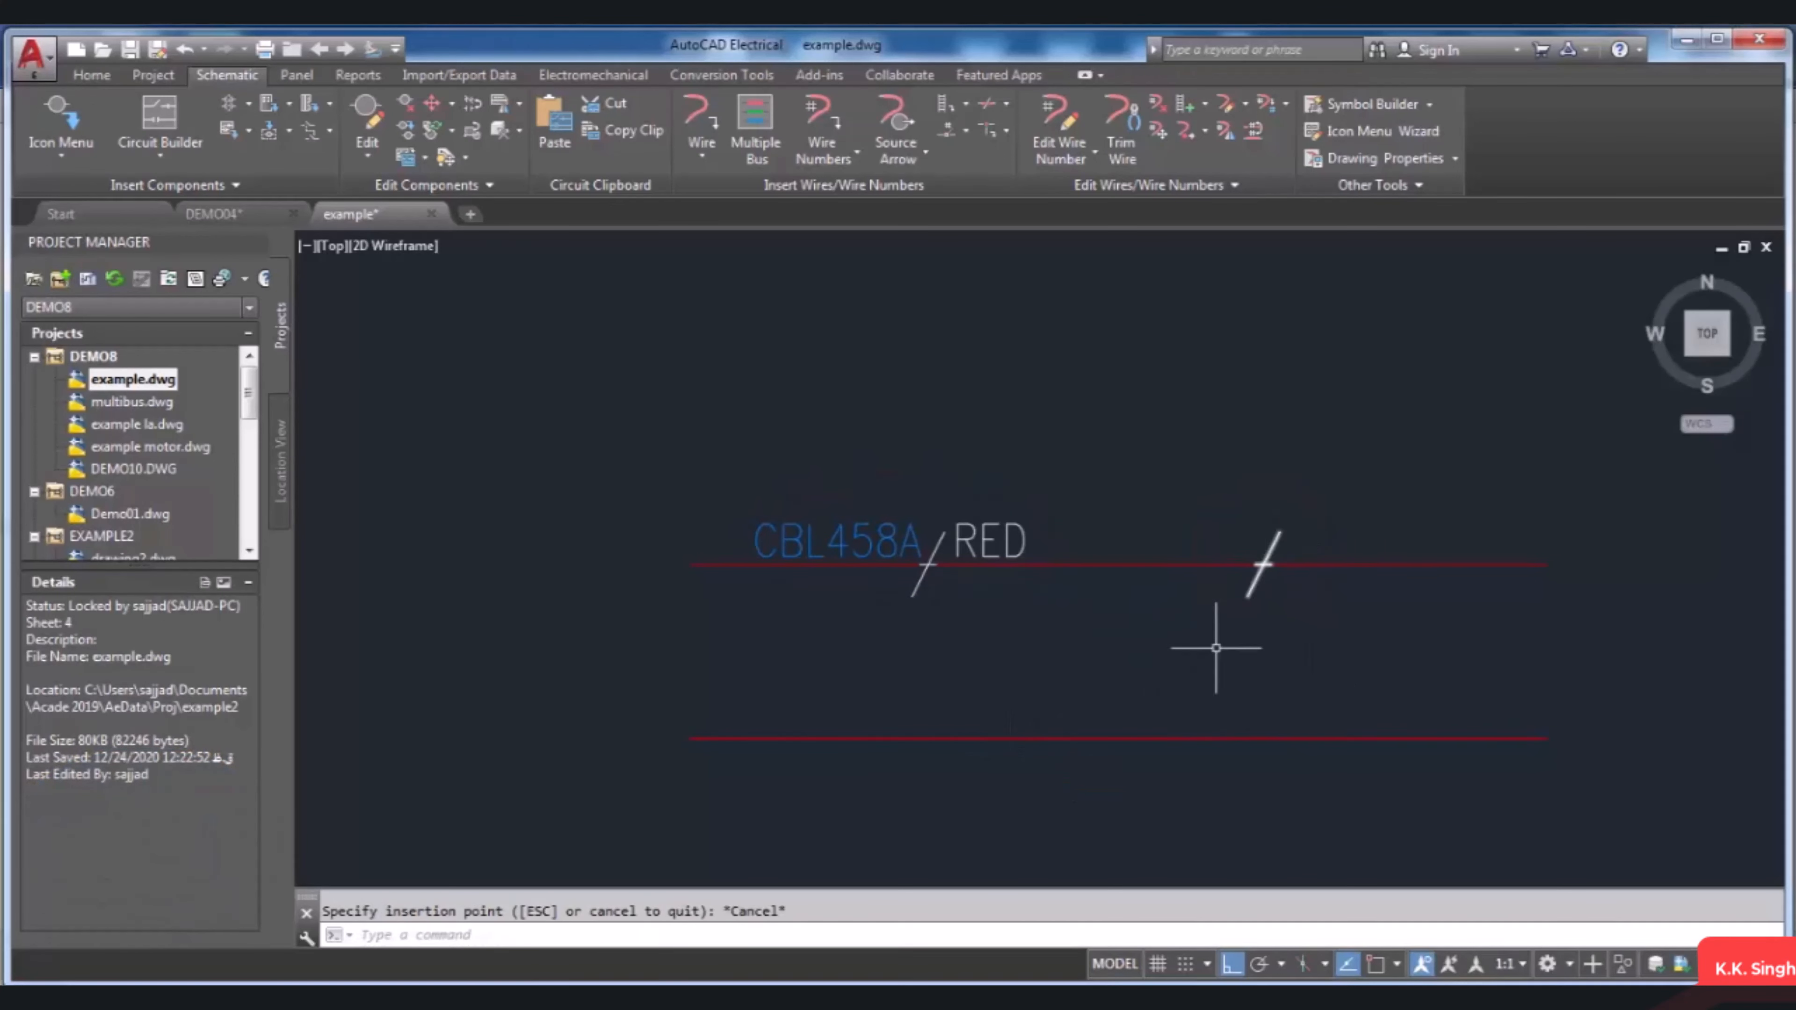
Step: Examine the parent and child cable markers on the upper wire and the neighbouring wire pairs
{"action": "scroll", "coordinate": [1114, 646], "scroll_direction": "down", "scroll_amount": 2}
{"action": "scroll", "coordinate": [1034, 635], "scroll_direction": "up", "scroll_amount": 2}
{"action": "scroll", "coordinate": [1034, 635], "scroll_direction": "down", "scroll_amount": 2}
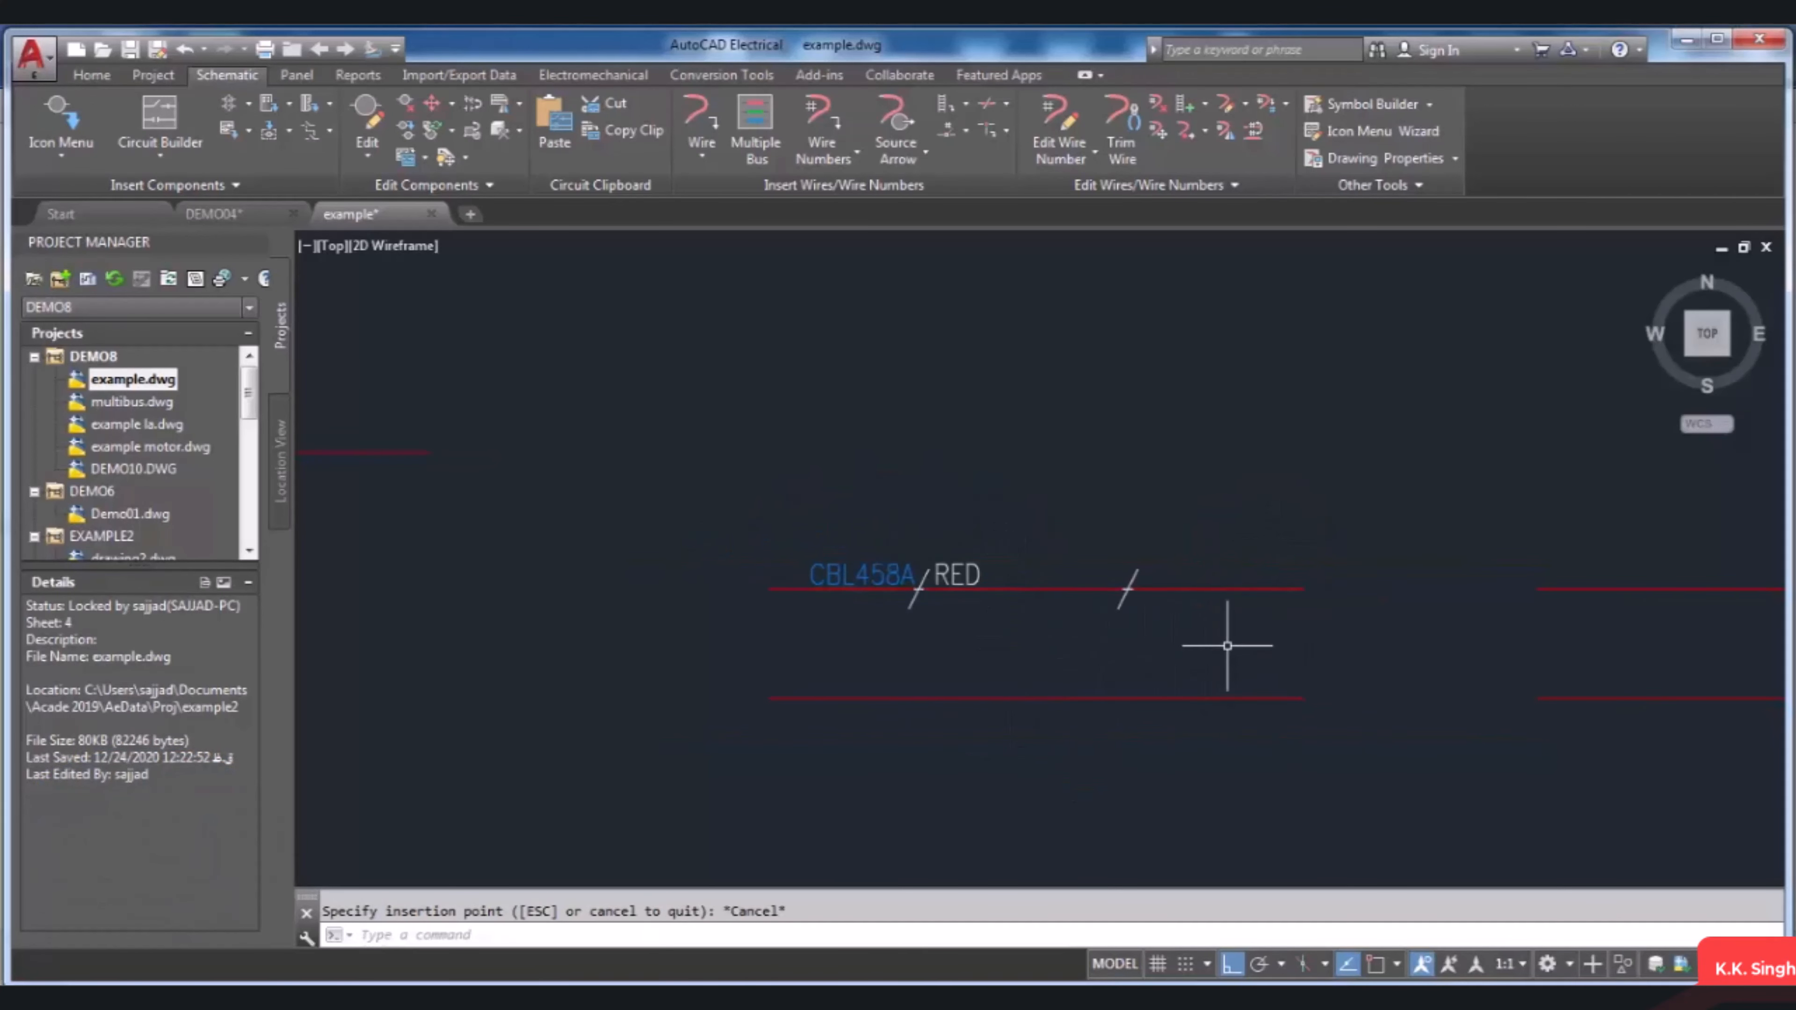
{"action": "scroll", "coordinate": [1079, 646], "scroll_direction": "up", "scroll_amount": 2}
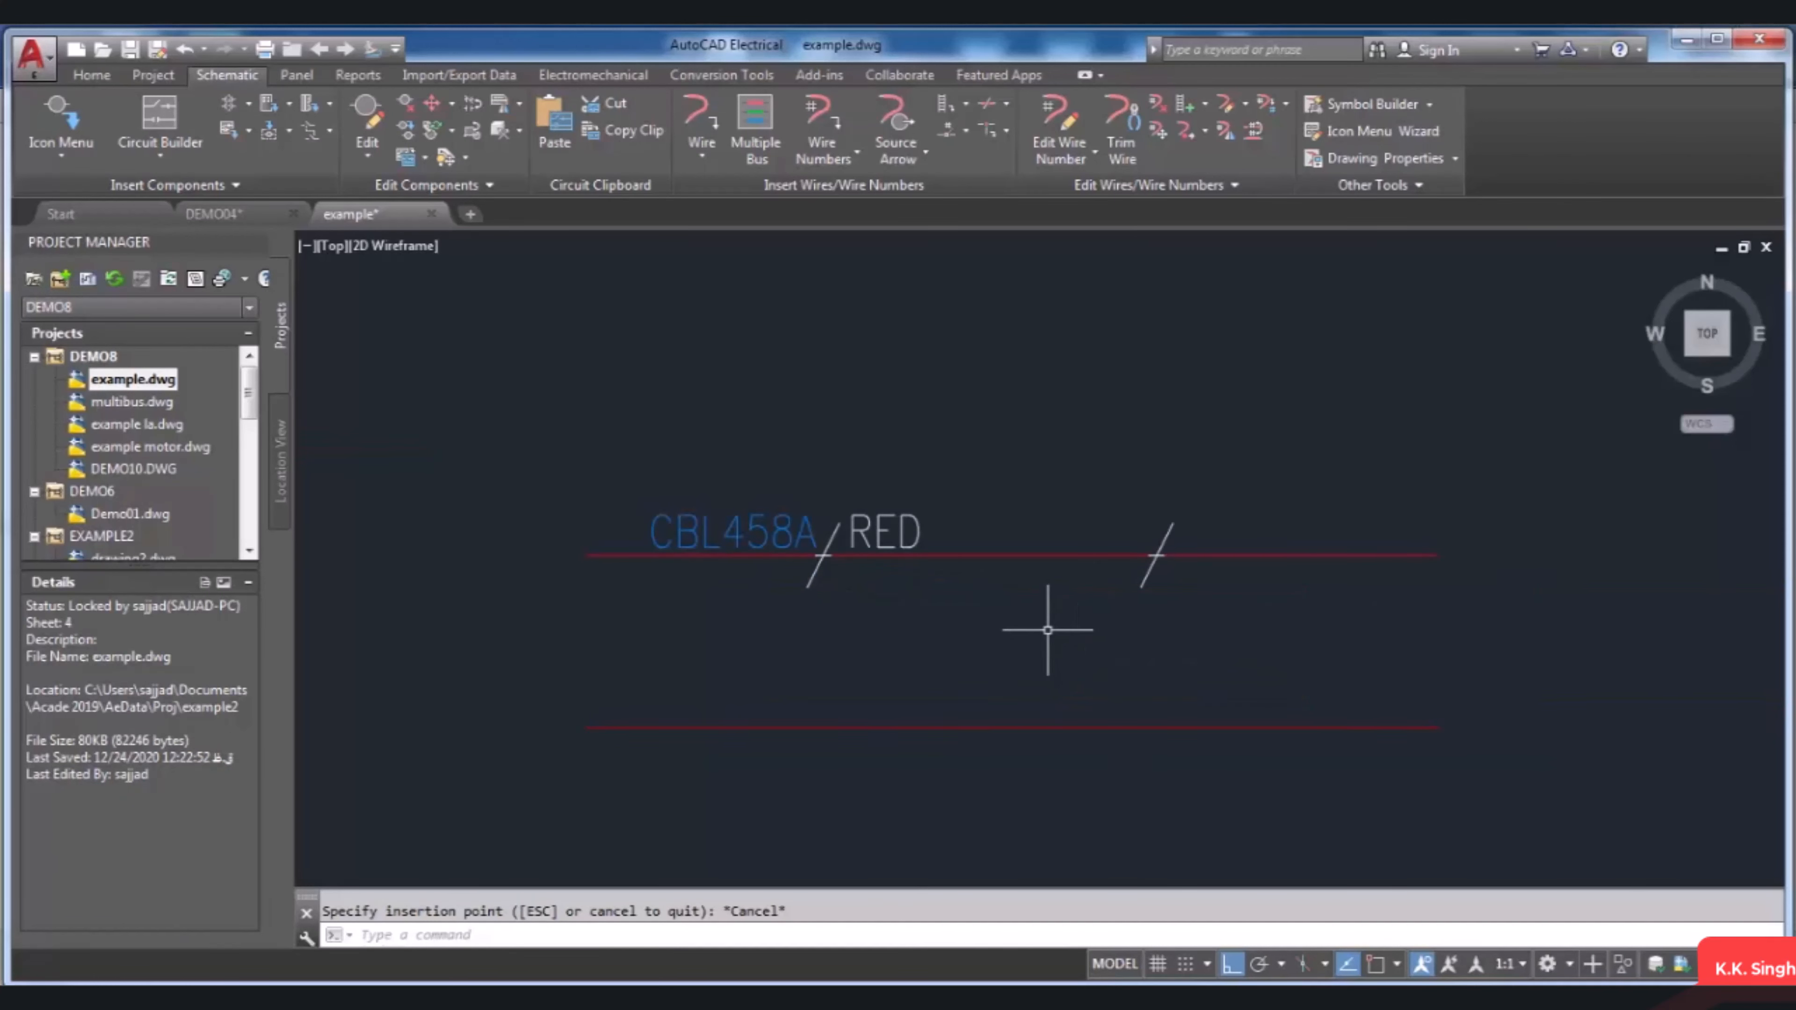
{"action": "scroll", "coordinate": [1048, 630], "scroll_direction": "down", "scroll_amount": 1}
{"action": "scroll", "coordinate": [1048, 629], "scroll_direction": "up", "scroll_amount": 1}
{"action": "scroll", "coordinate": [1048, 629], "scroll_direction": "down", "scroll_amount": 1}
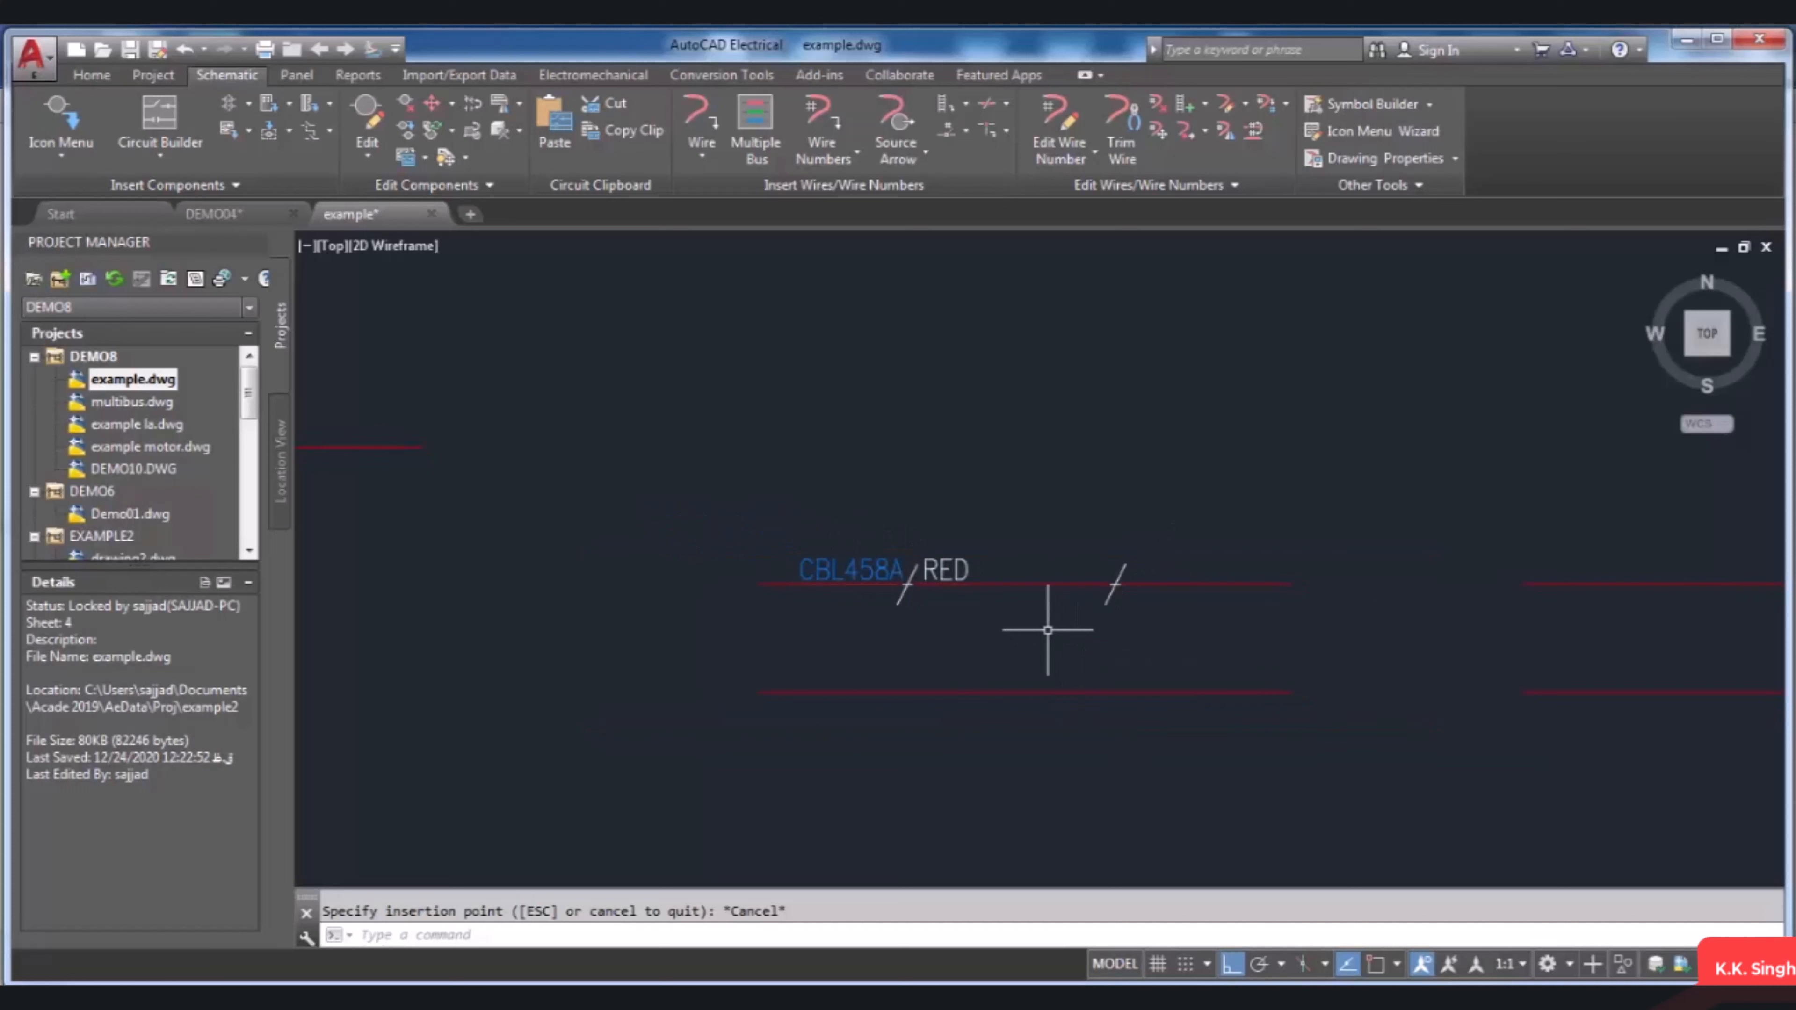
{"action": "scroll", "coordinate": [1048, 629], "scroll_direction": "down", "scroll_amount": 2}
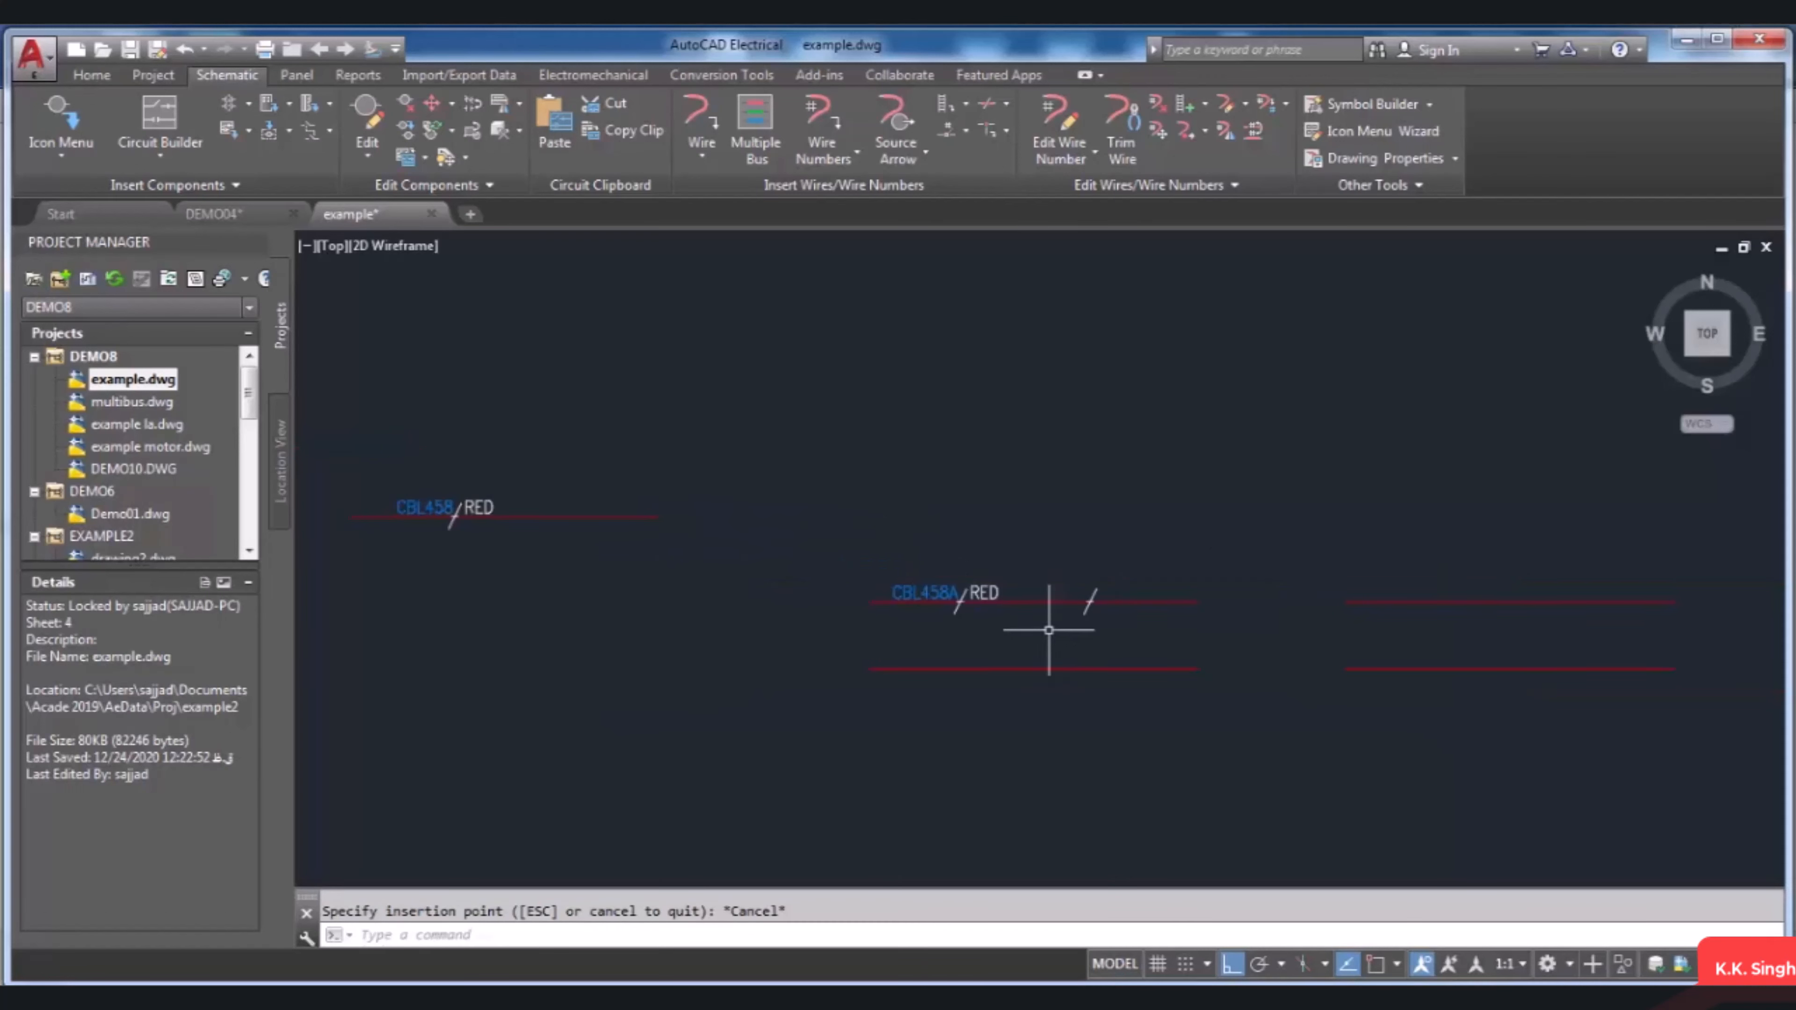
{"action": "scroll", "coordinate": [1443, 623], "scroll_direction": "up", "scroll_amount": 1}
{"action": "scroll", "coordinate": [1155, 602], "scroll_direction": "down", "scroll_amount": 1}
Step: Insert another parent Cable Marker on the upper wire of the remaining unmarked pair with the generic wire color RED
{"action": "scroll", "coordinate": [1359, 573], "scroll_direction": "up", "scroll_amount": 2}
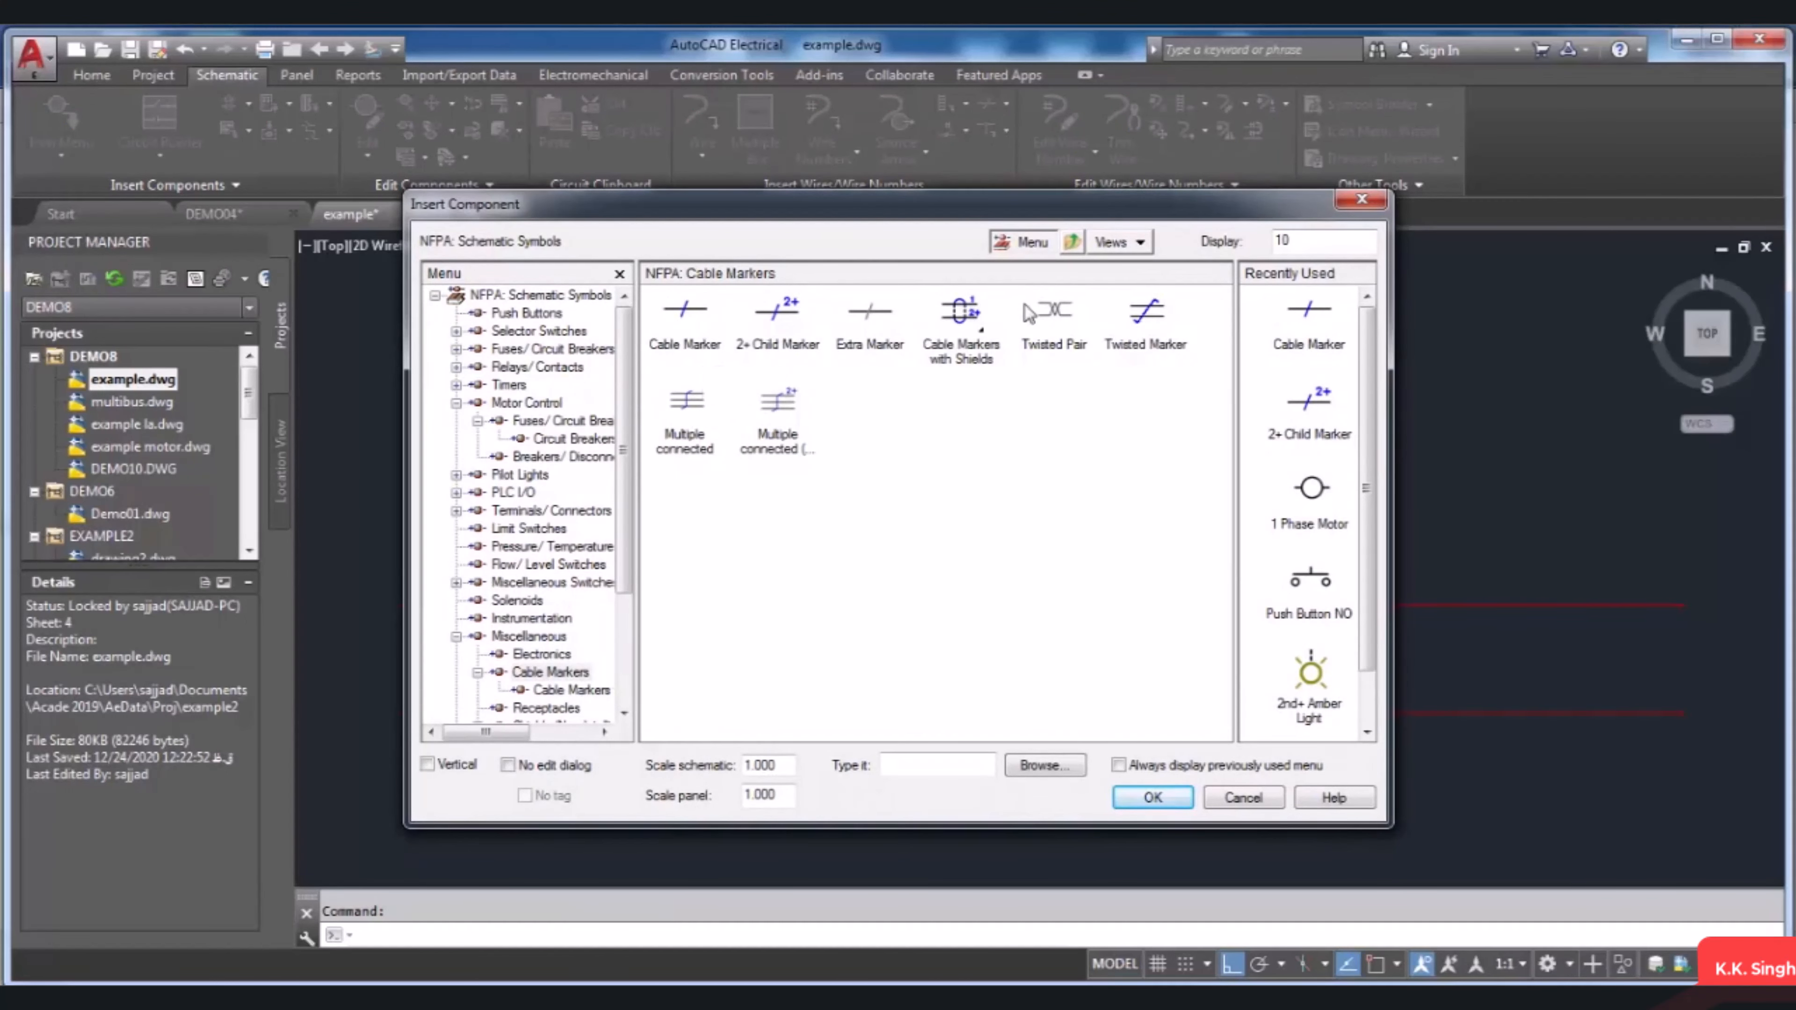
{"action": "left_click", "coordinate": [690, 338]}
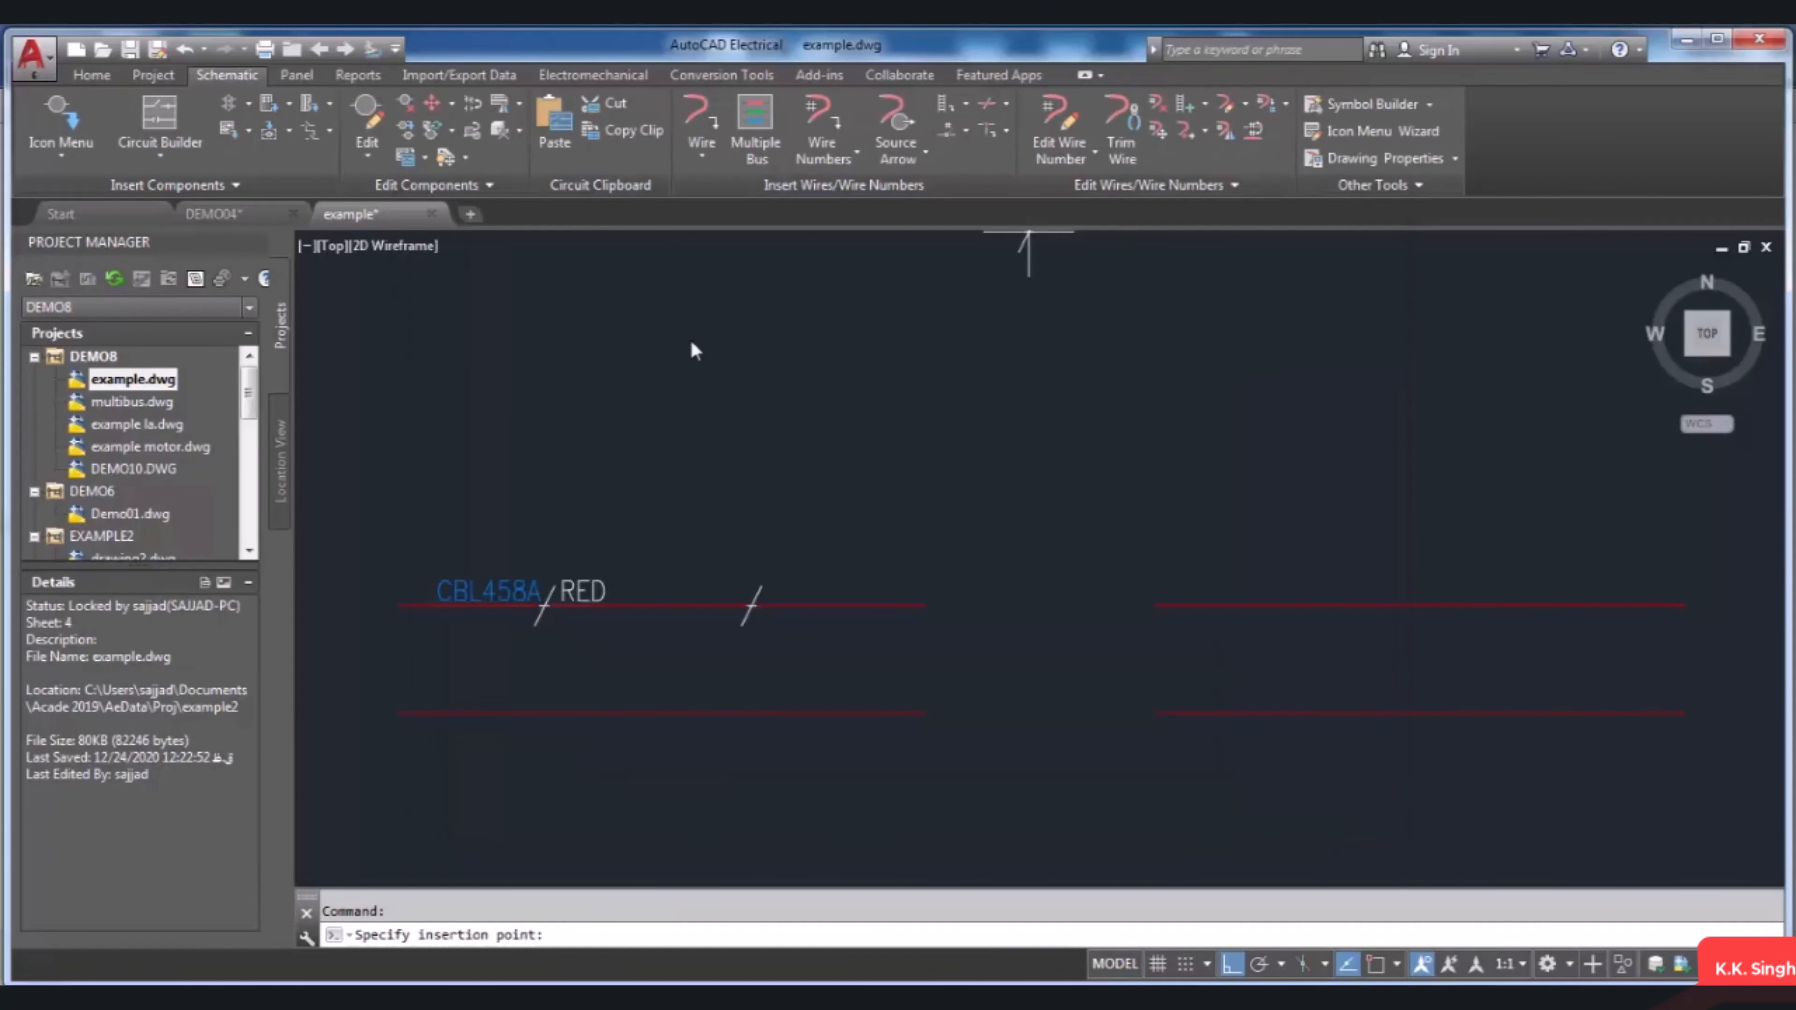
{"action": "left_click", "coordinate": [1287, 606]}
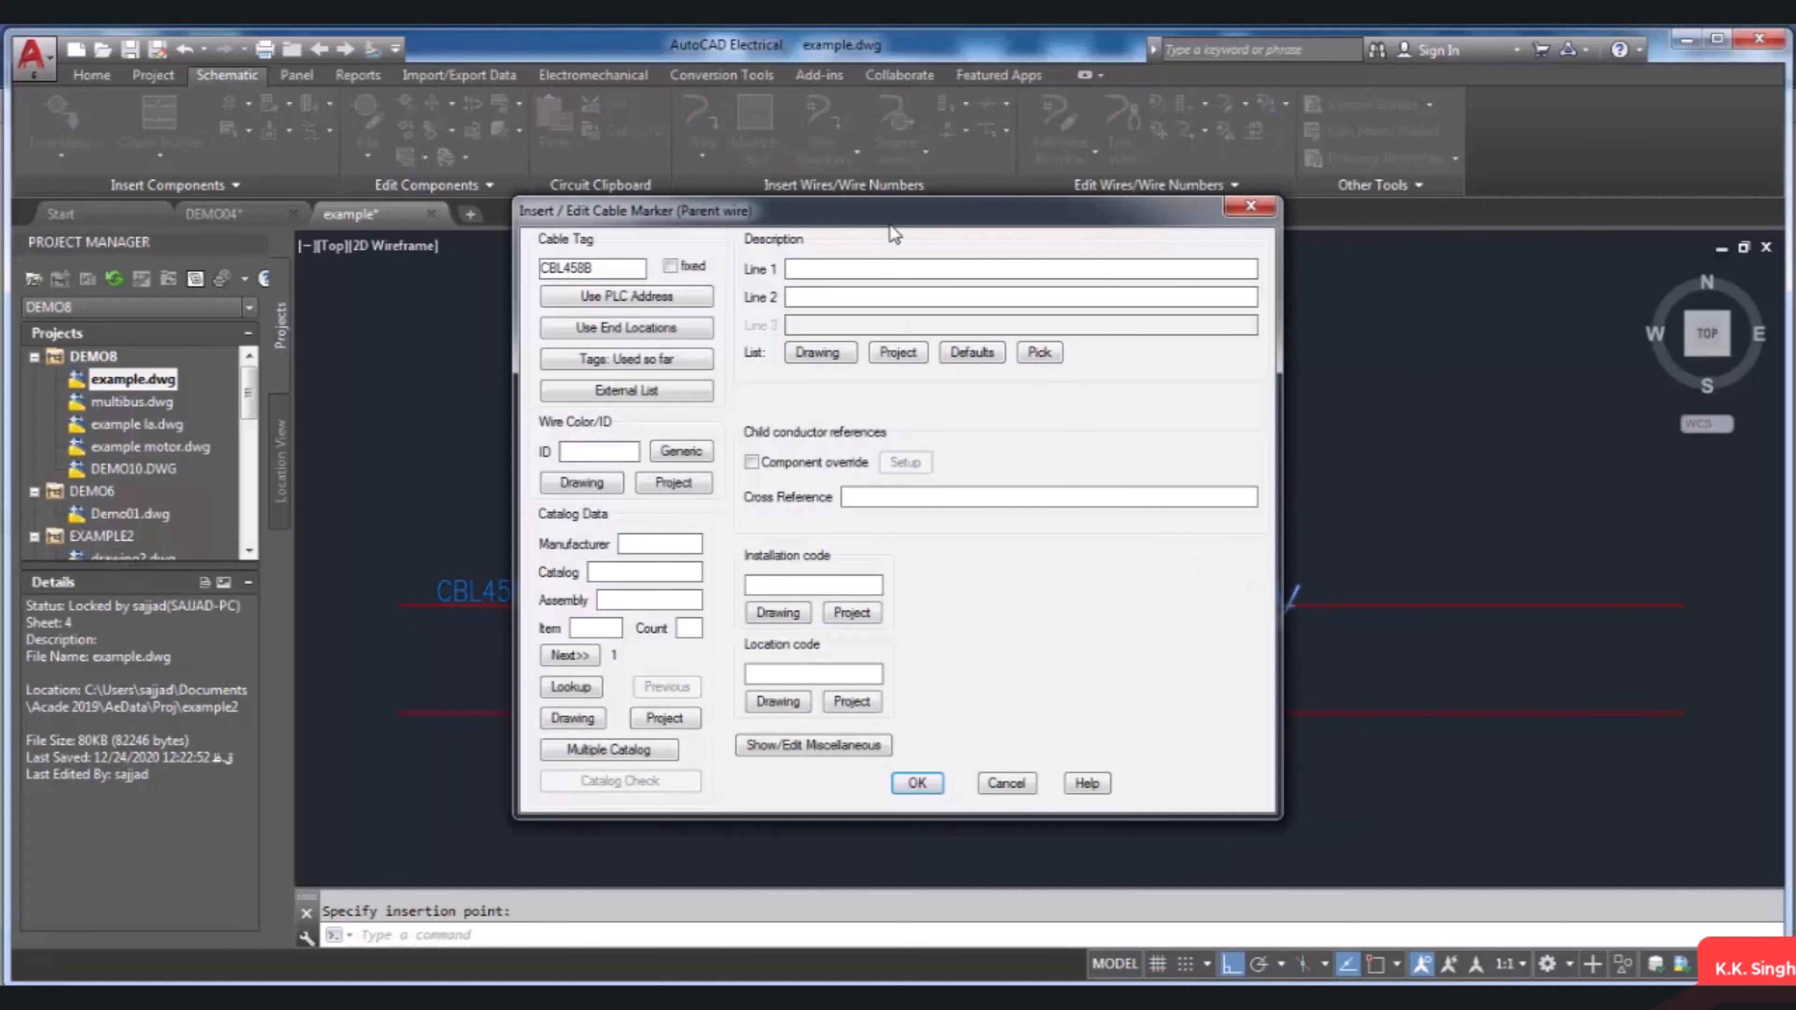
{"action": "left_click_drag", "start_coordinate": [890, 230], "coordinate": [751, 263]}
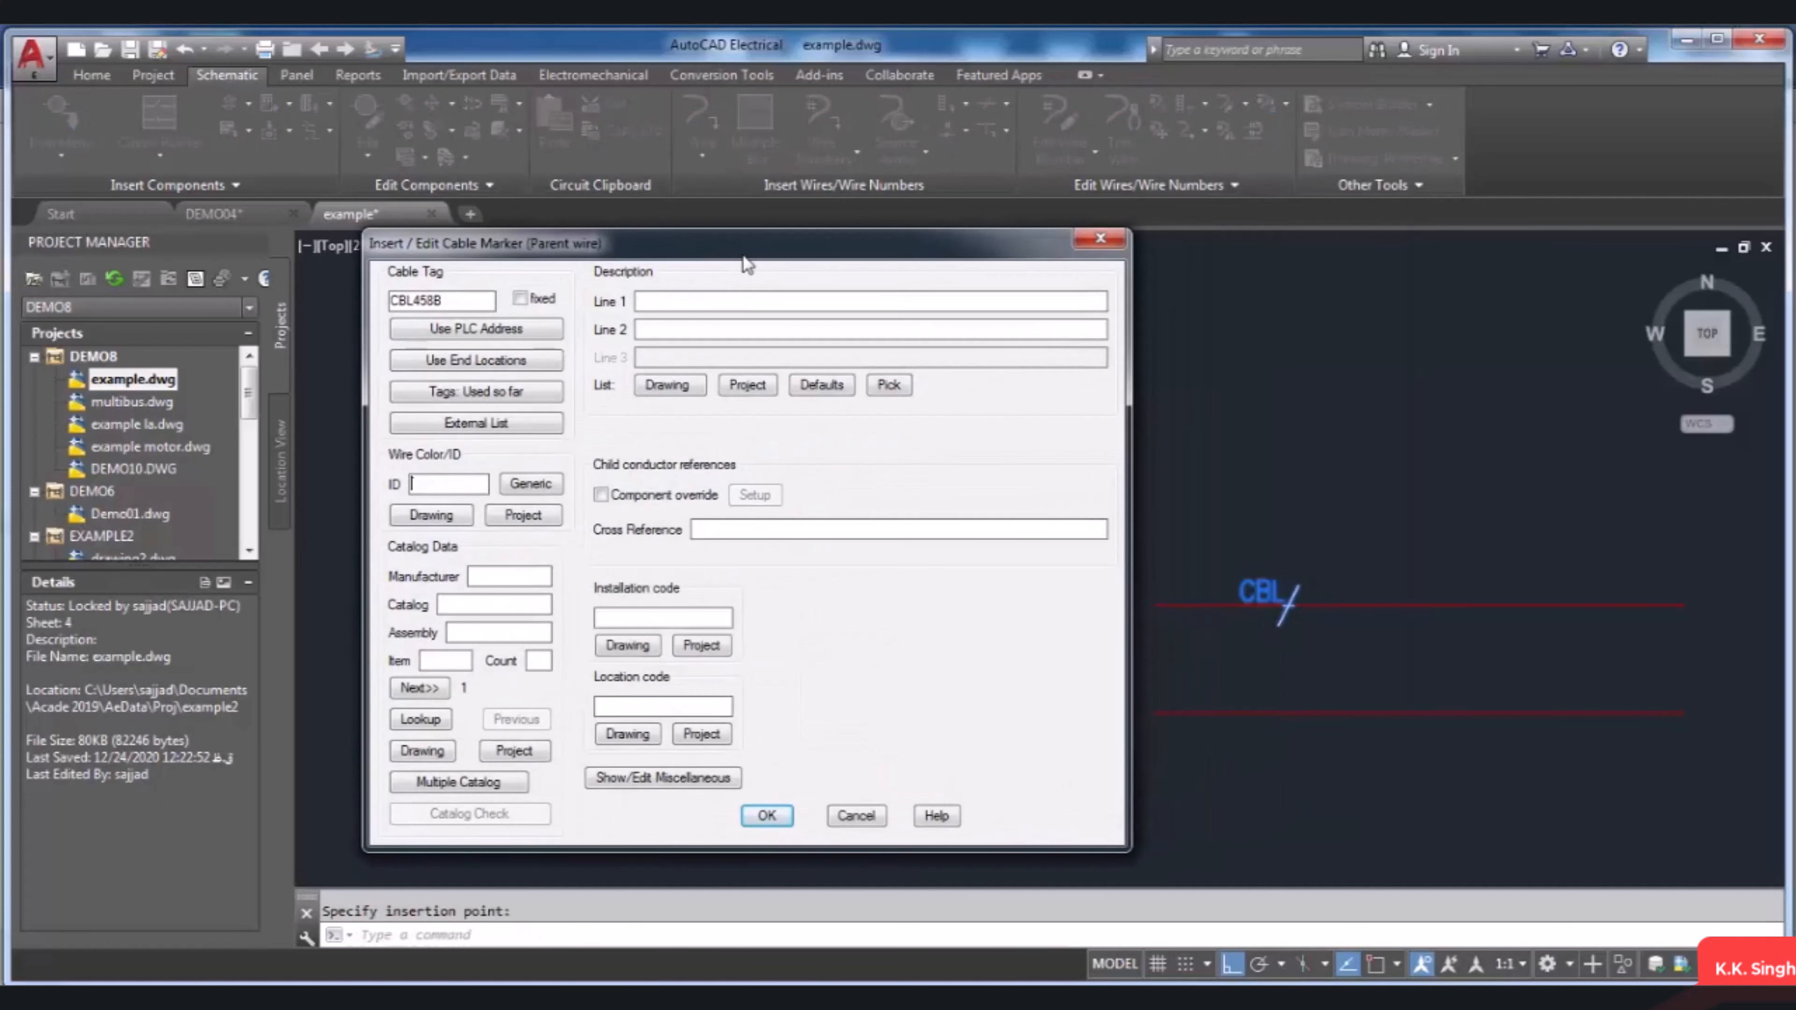
{"action": "left_click", "coordinate": [530, 484]}
{"action": "left_click", "coordinate": [676, 380]}
{"action": "left_click", "coordinate": [699, 746]}
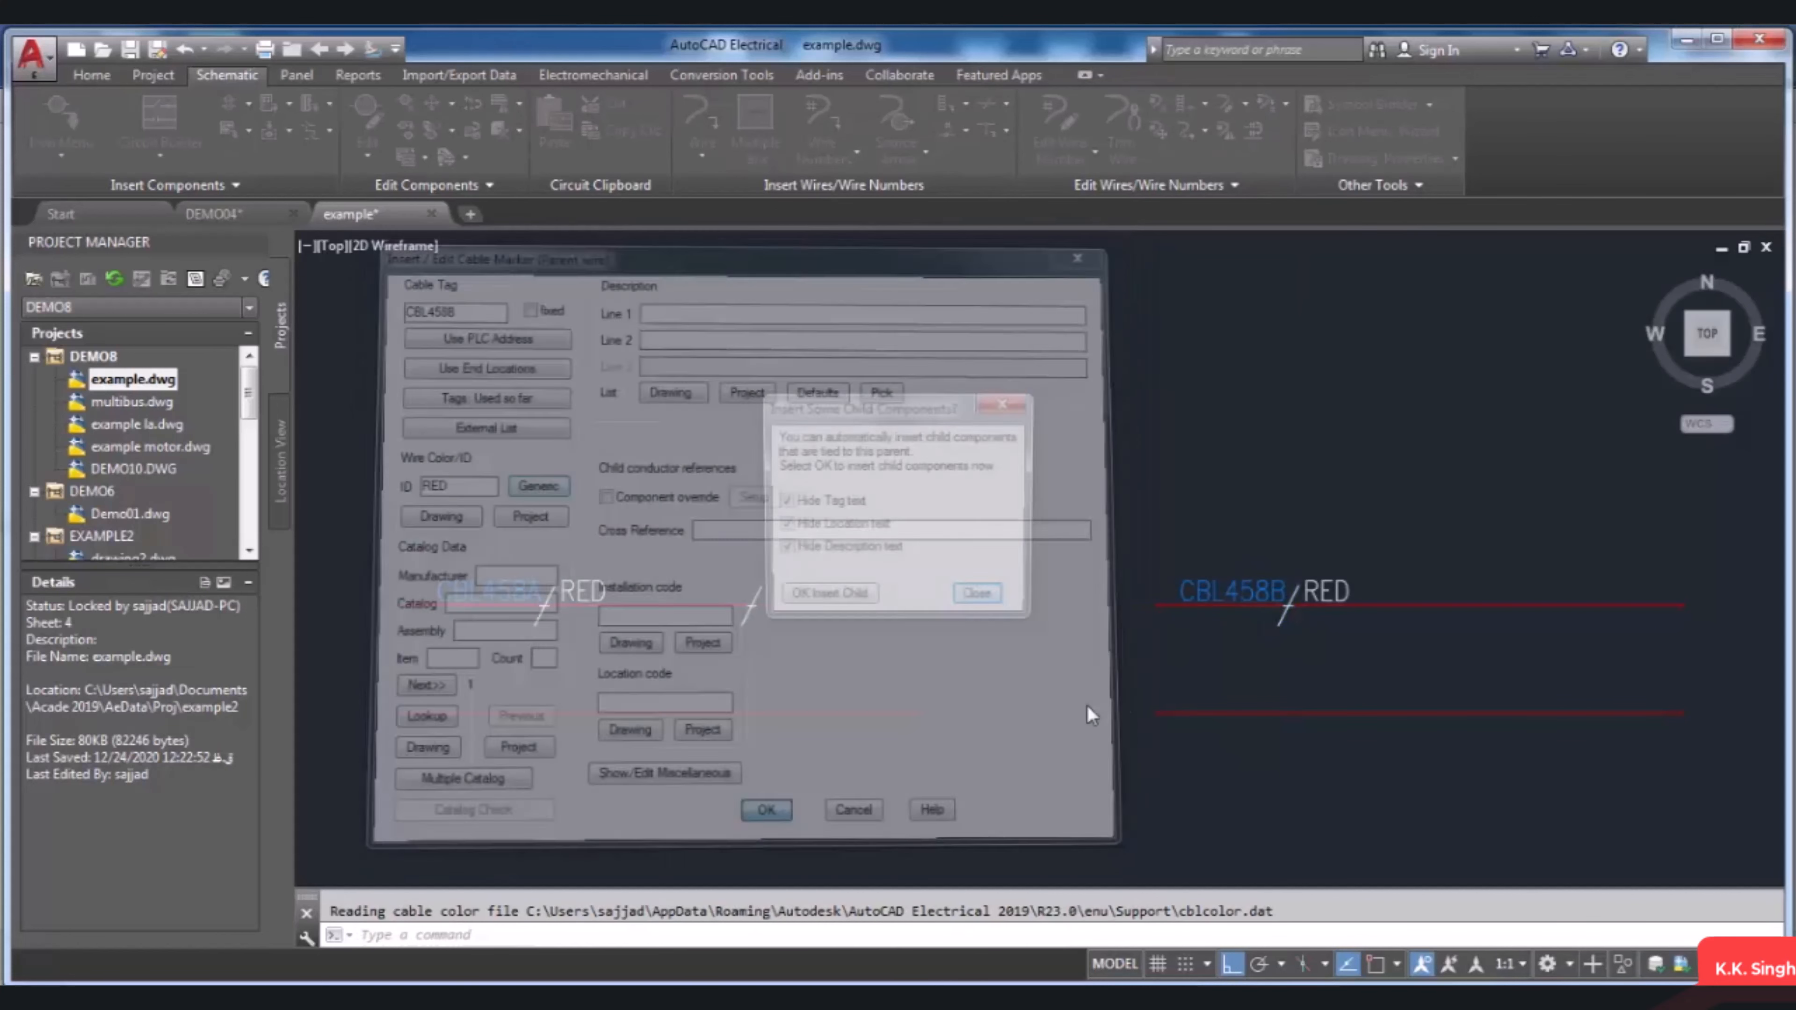
Step: Insert a child cable marker on the lower wire of that pair with Hide Tag text turned off, and end the insertion
{"action": "left_click_drag", "start_coordinate": [873, 409], "coordinate": [710, 420]}
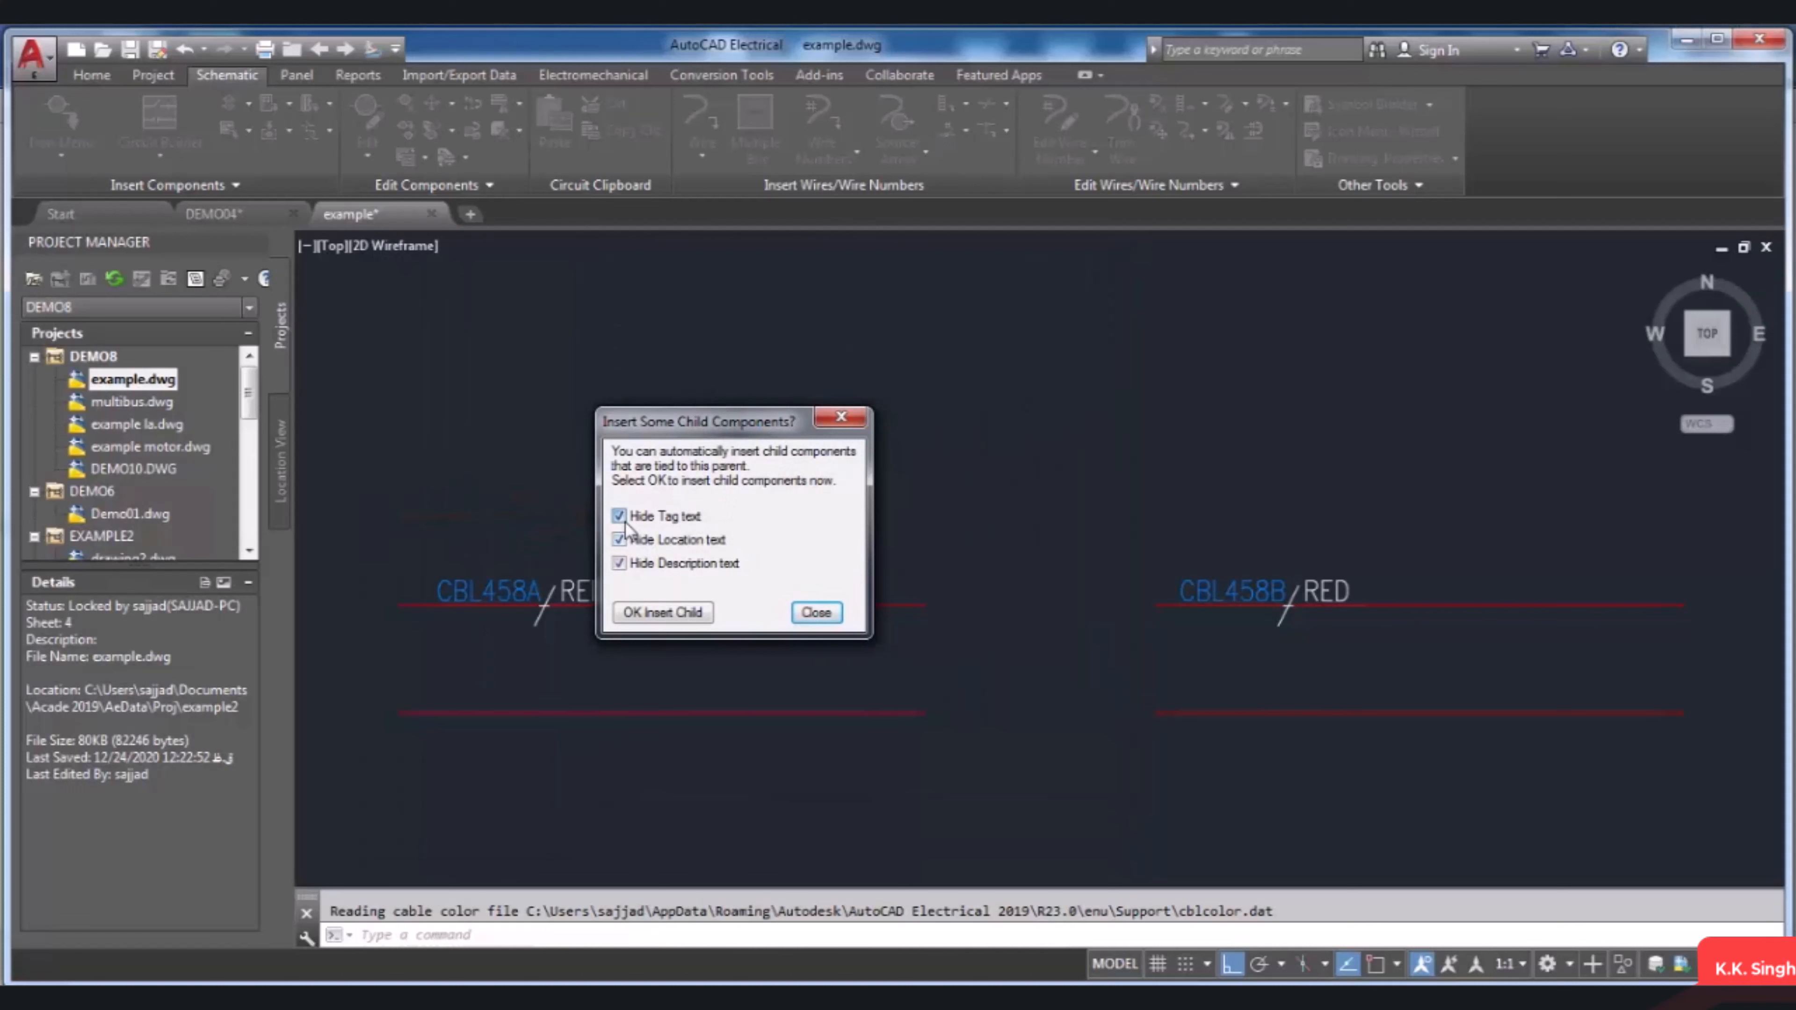
{"action": "left_click", "coordinate": [619, 516]}
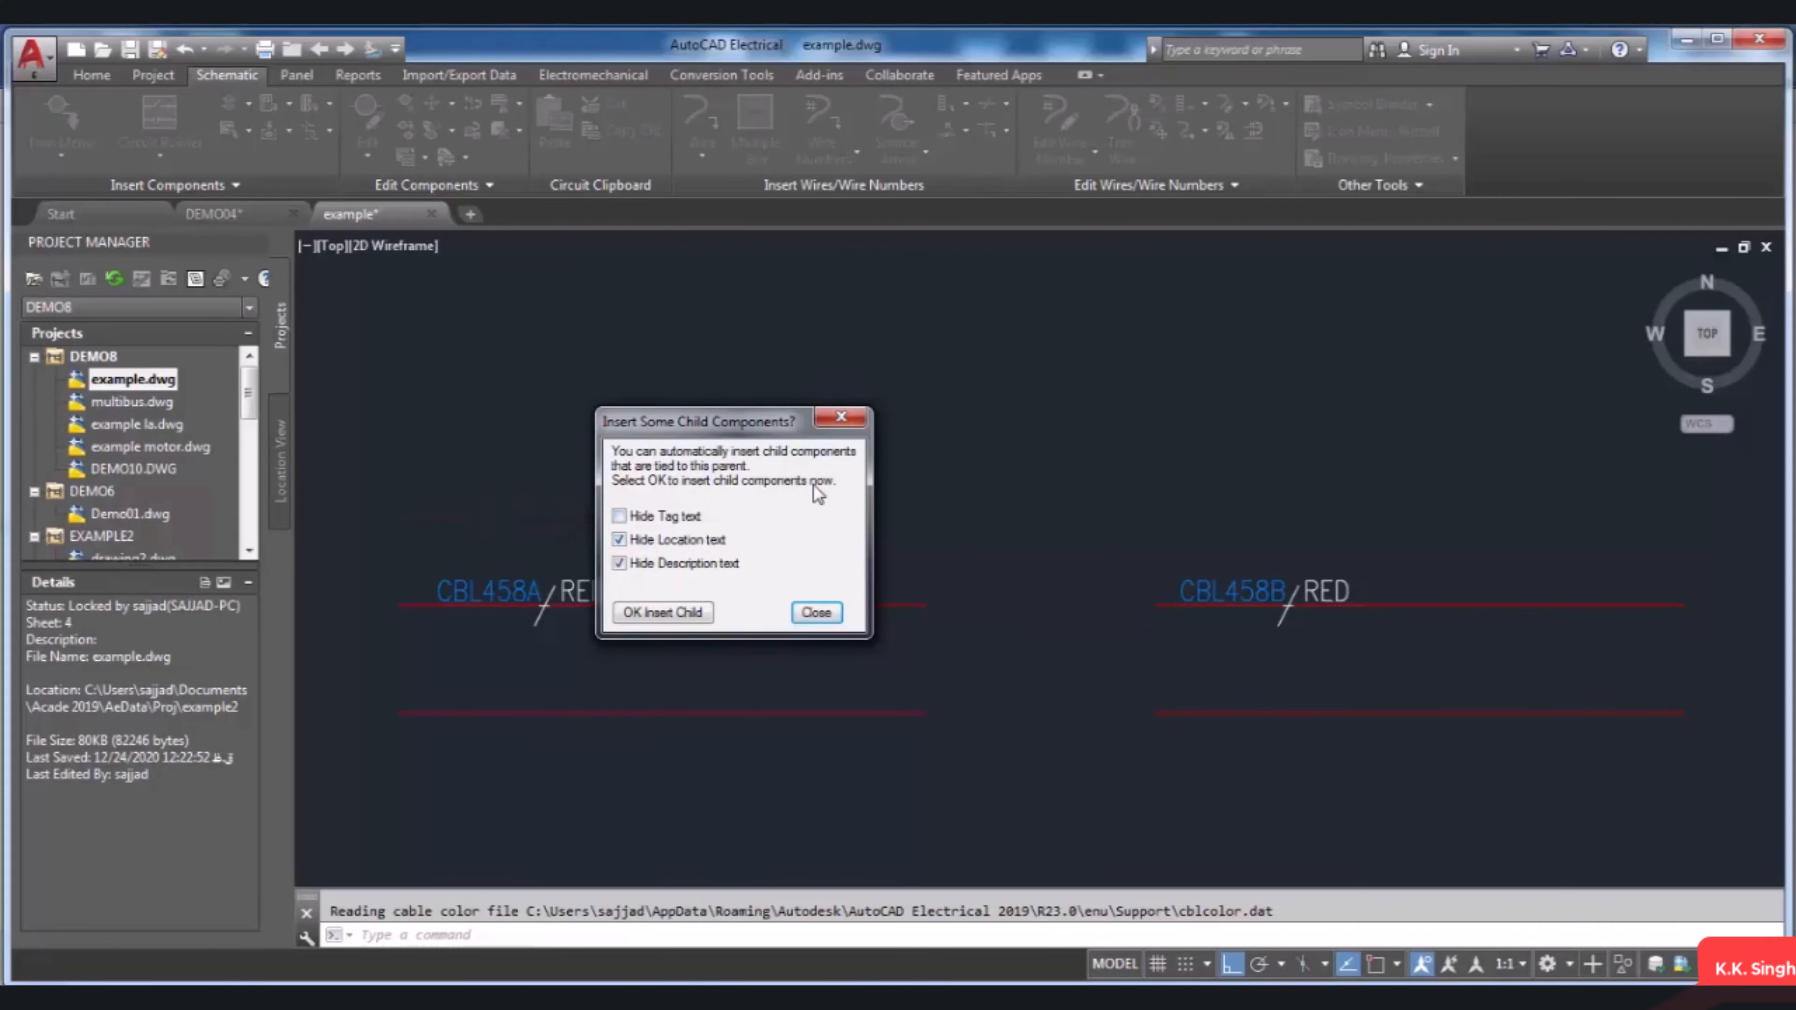
{"action": "left_click", "coordinate": [699, 614]}
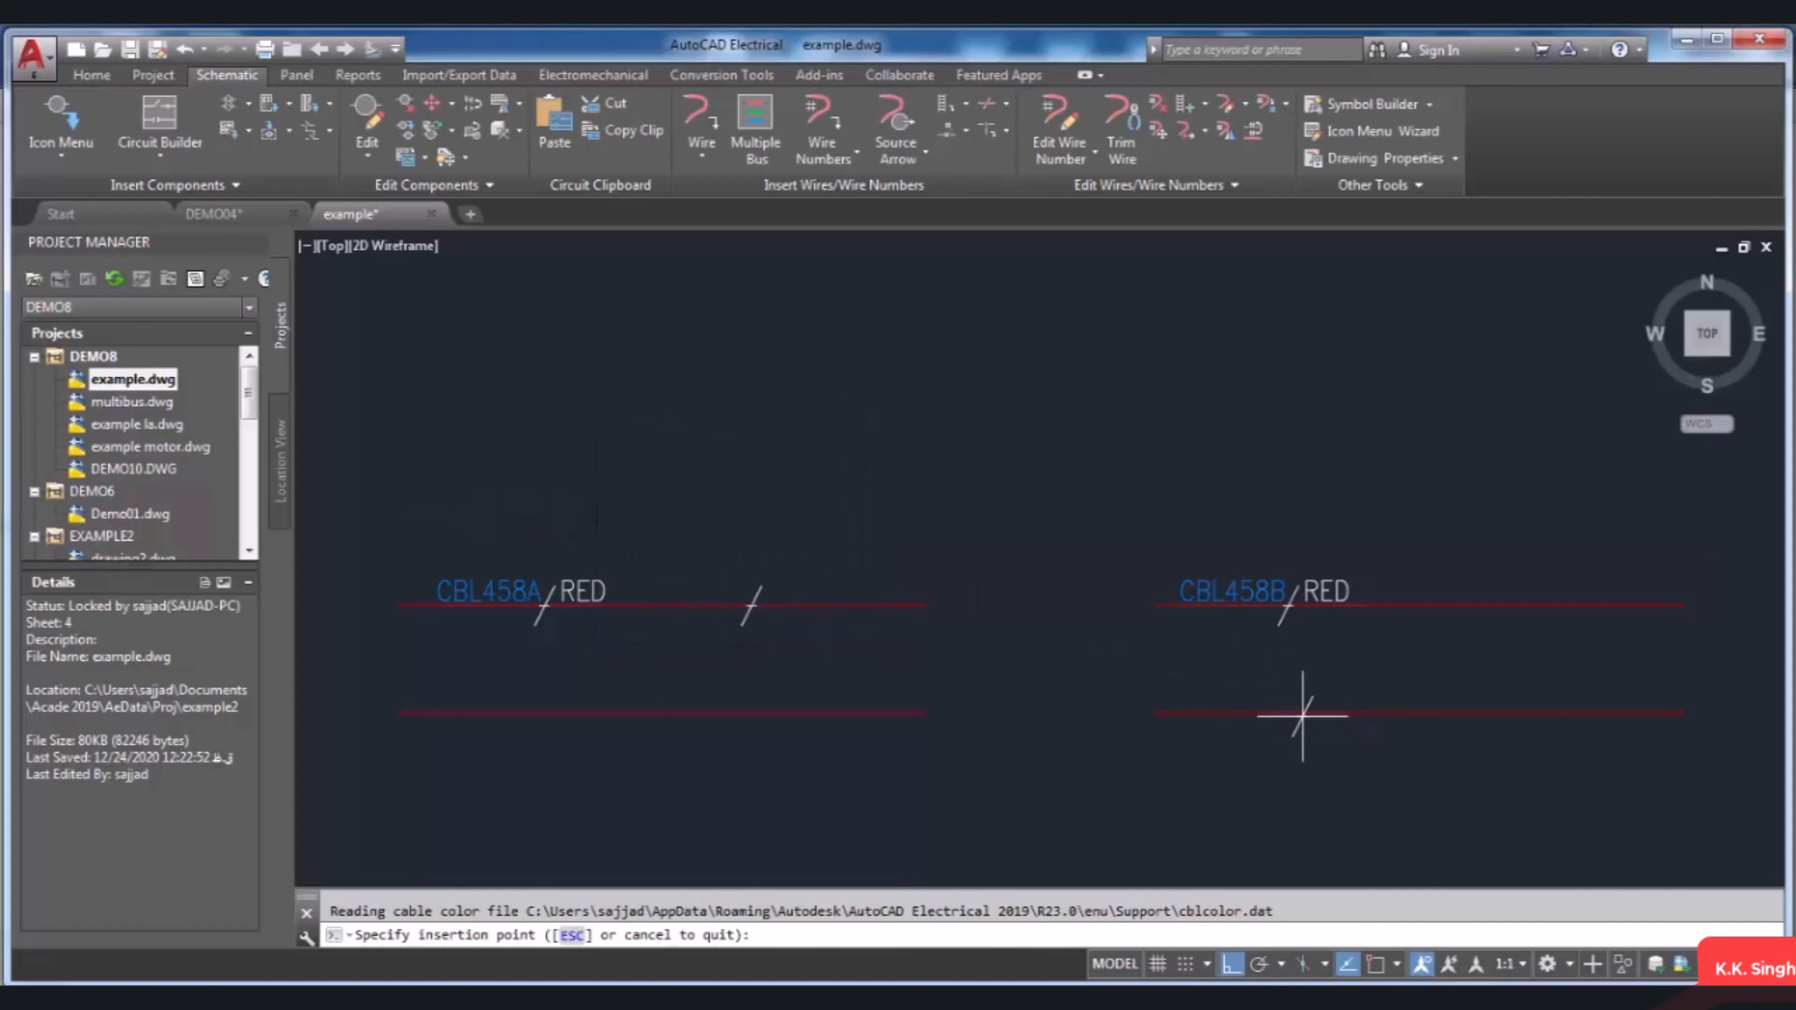
{"action": "left_click", "coordinate": [1369, 716]}
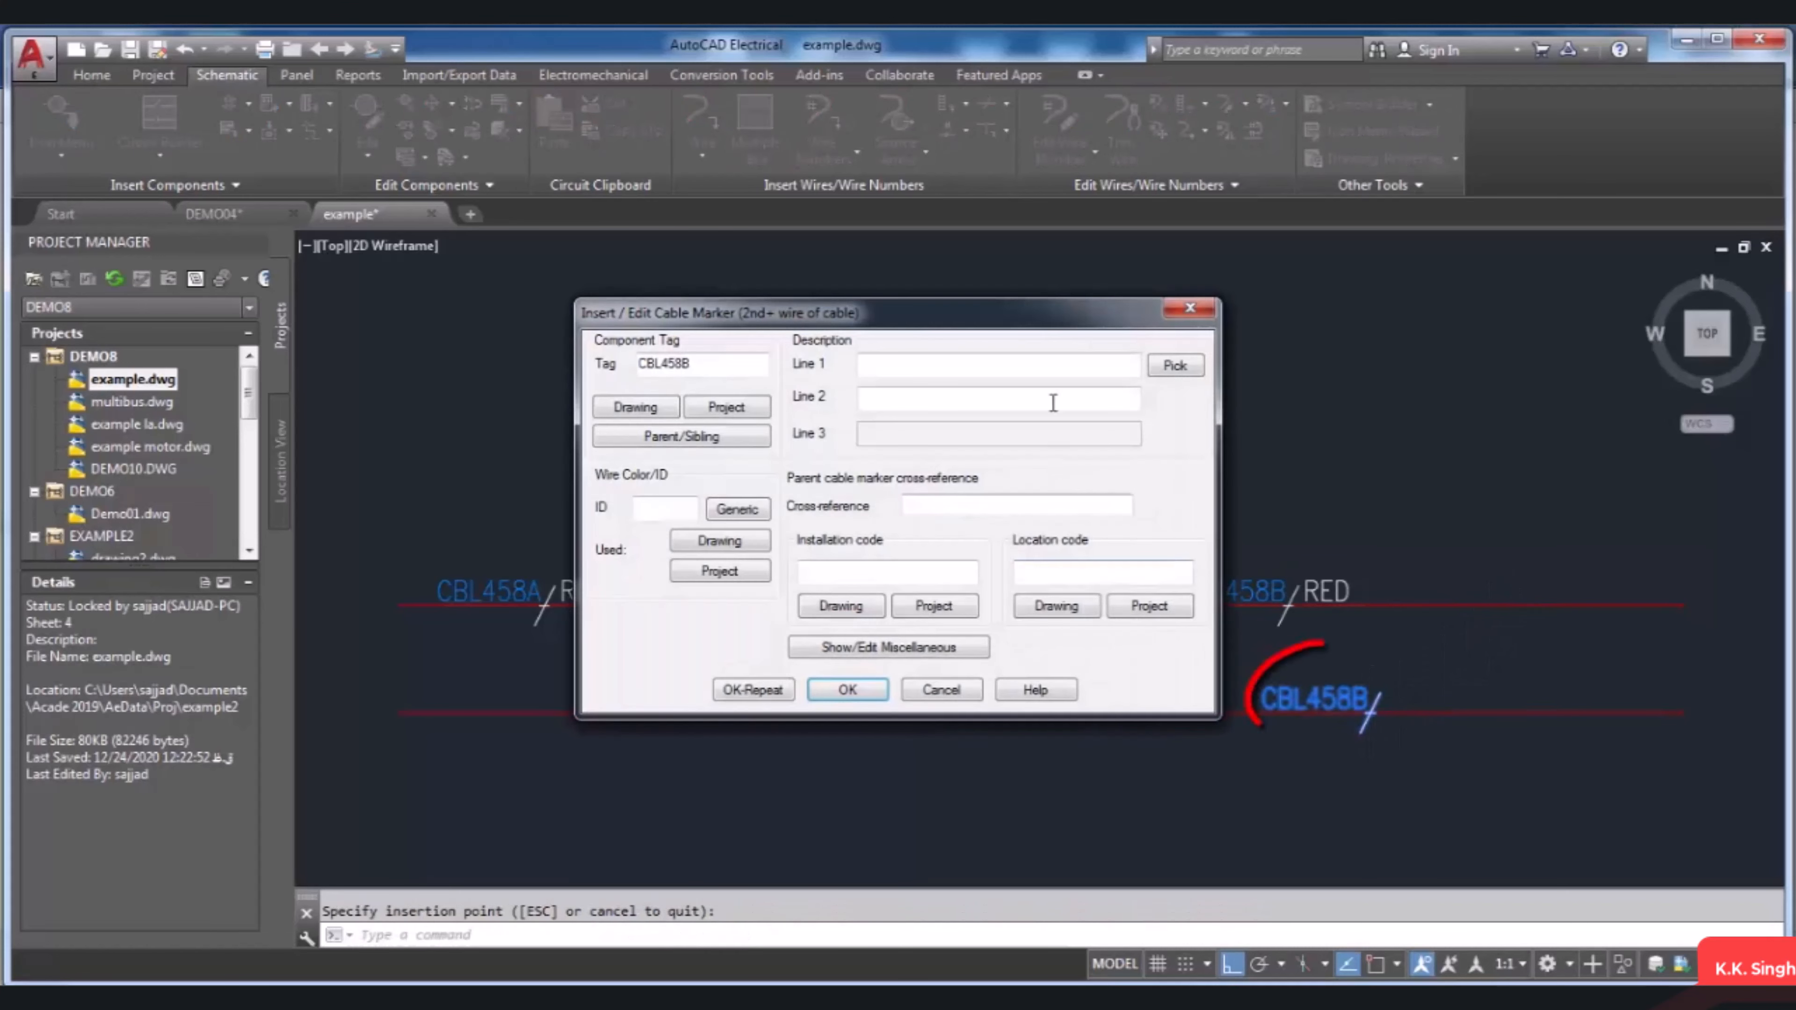
{"action": "left_click_drag", "start_coordinate": [1058, 312], "coordinate": [837, 336]}
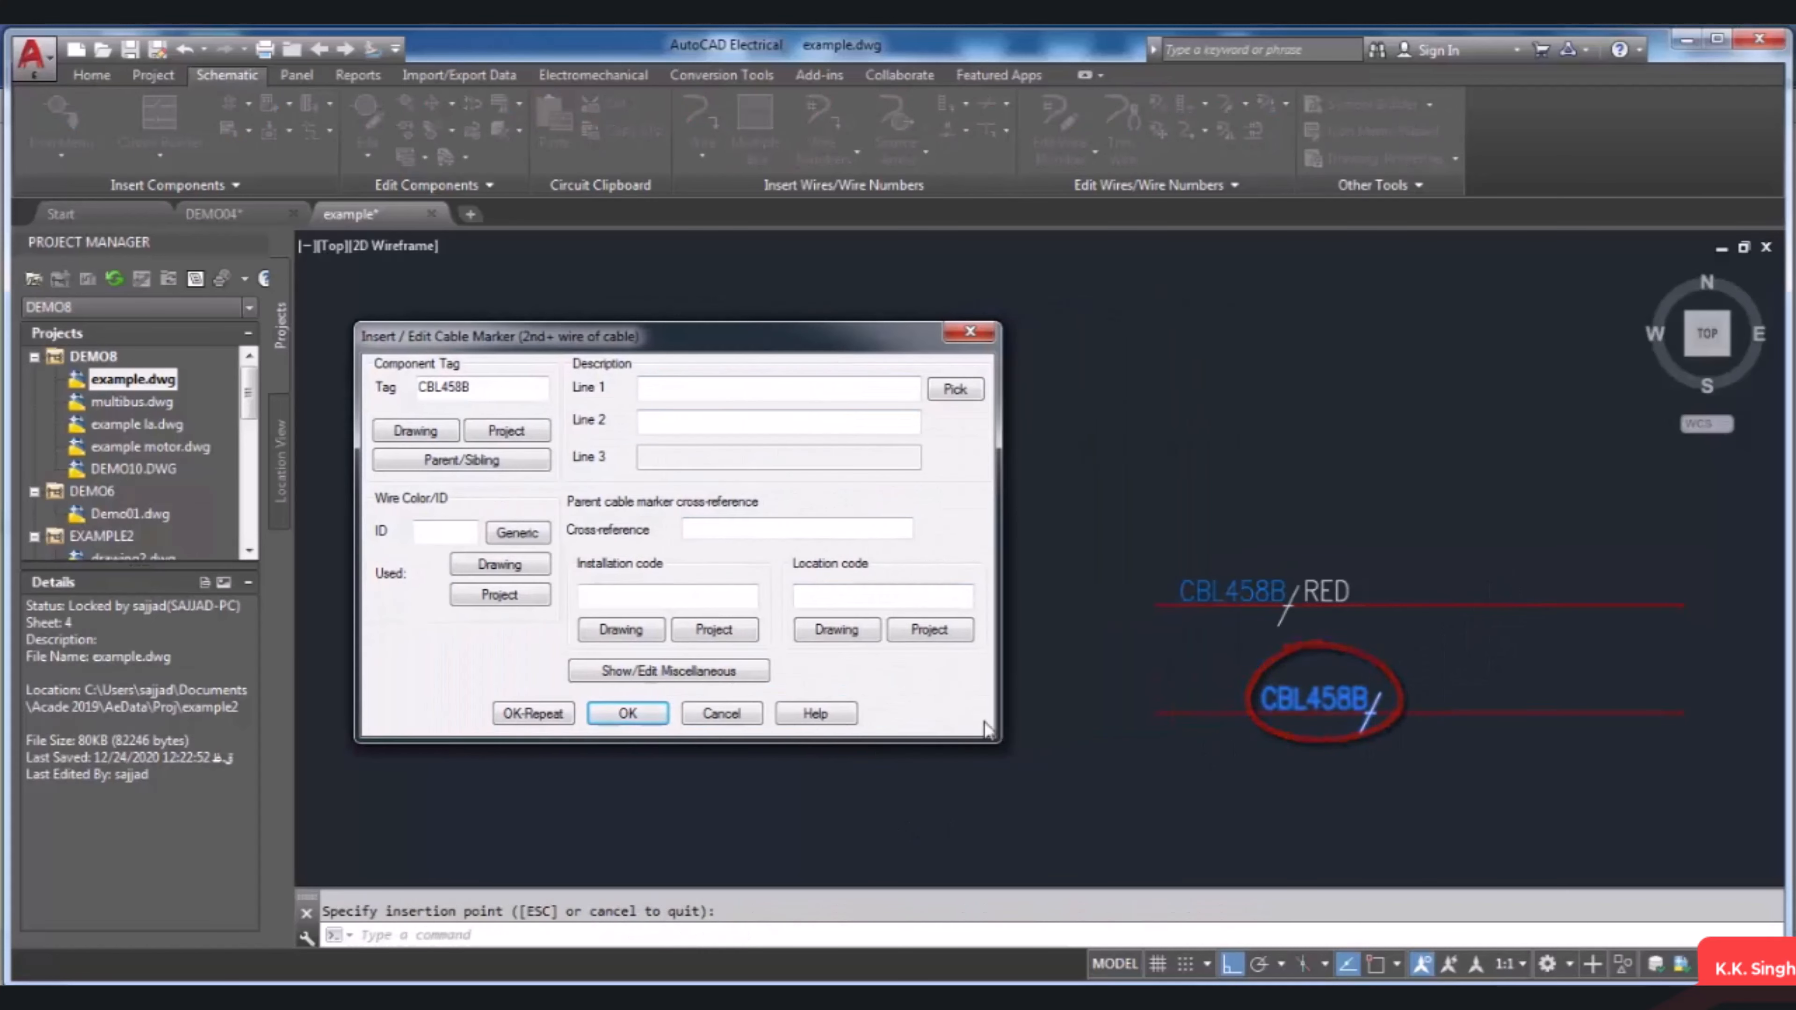
{"action": "left_click", "coordinate": [627, 713]}
{"action": "scroll", "coordinate": [1428, 766], "scroll_direction": "up", "scroll_amount": 2}
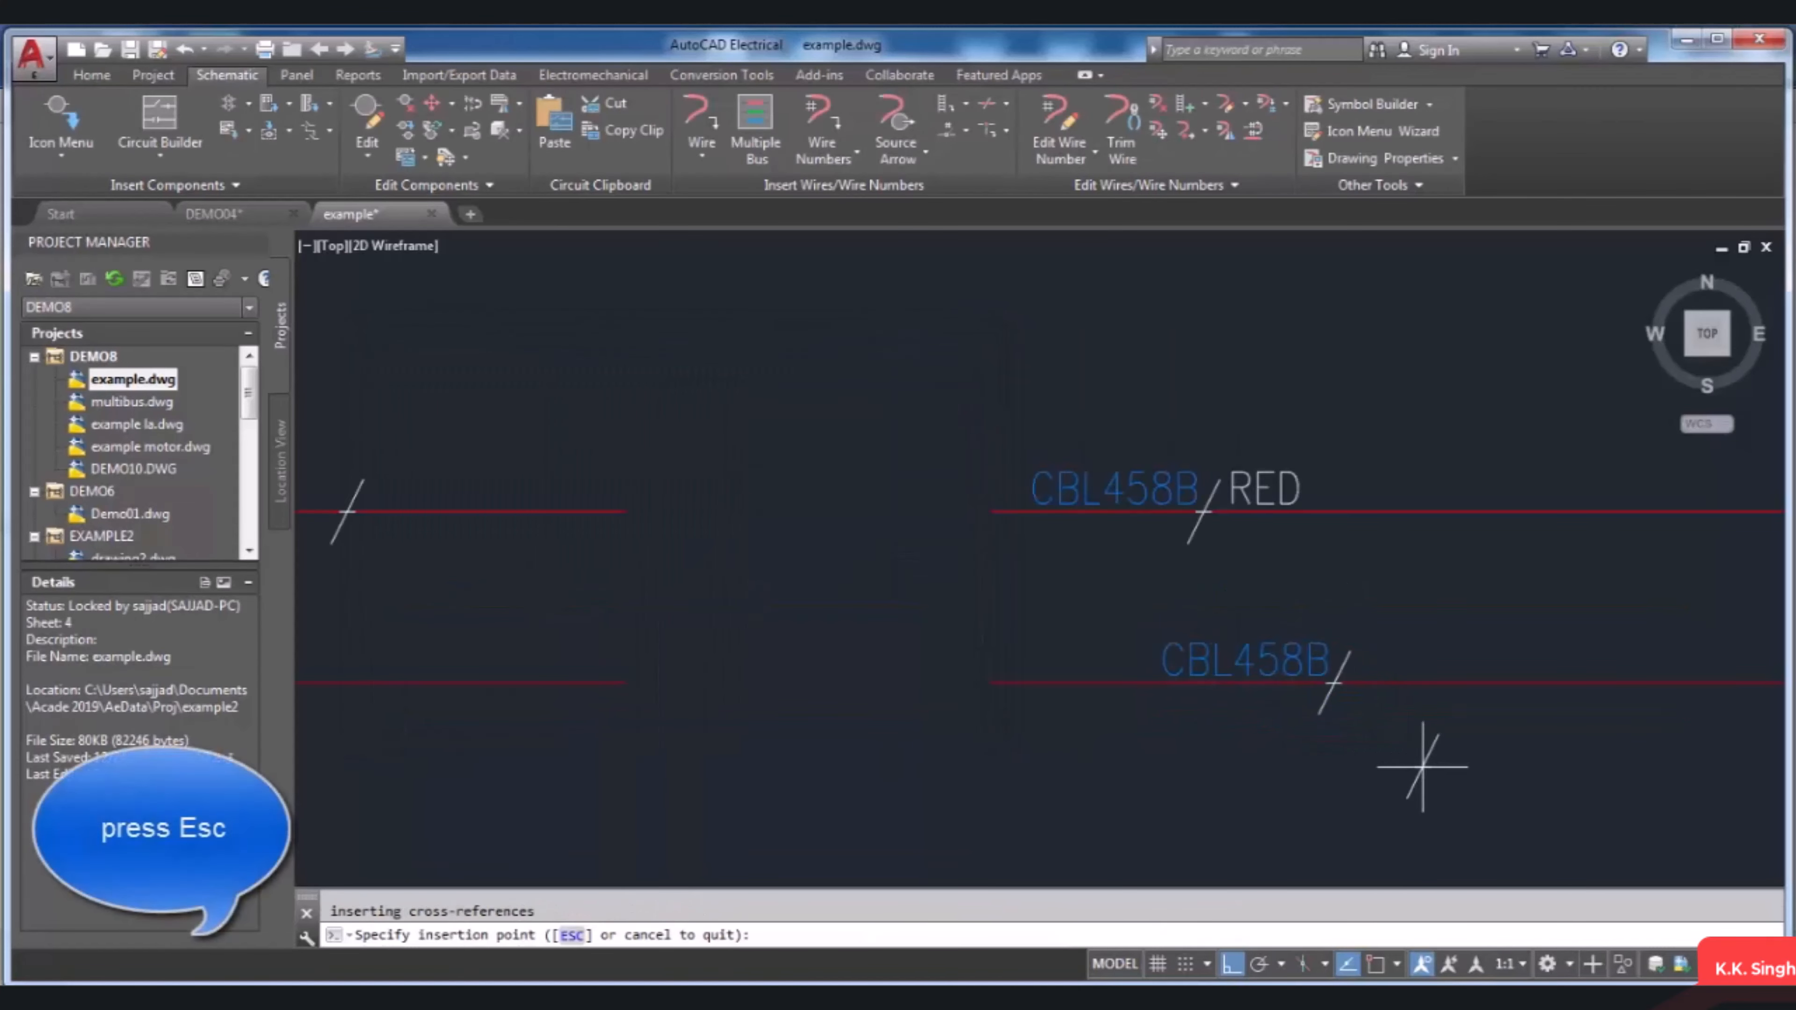
{"action": "key", "text": "Escape"}
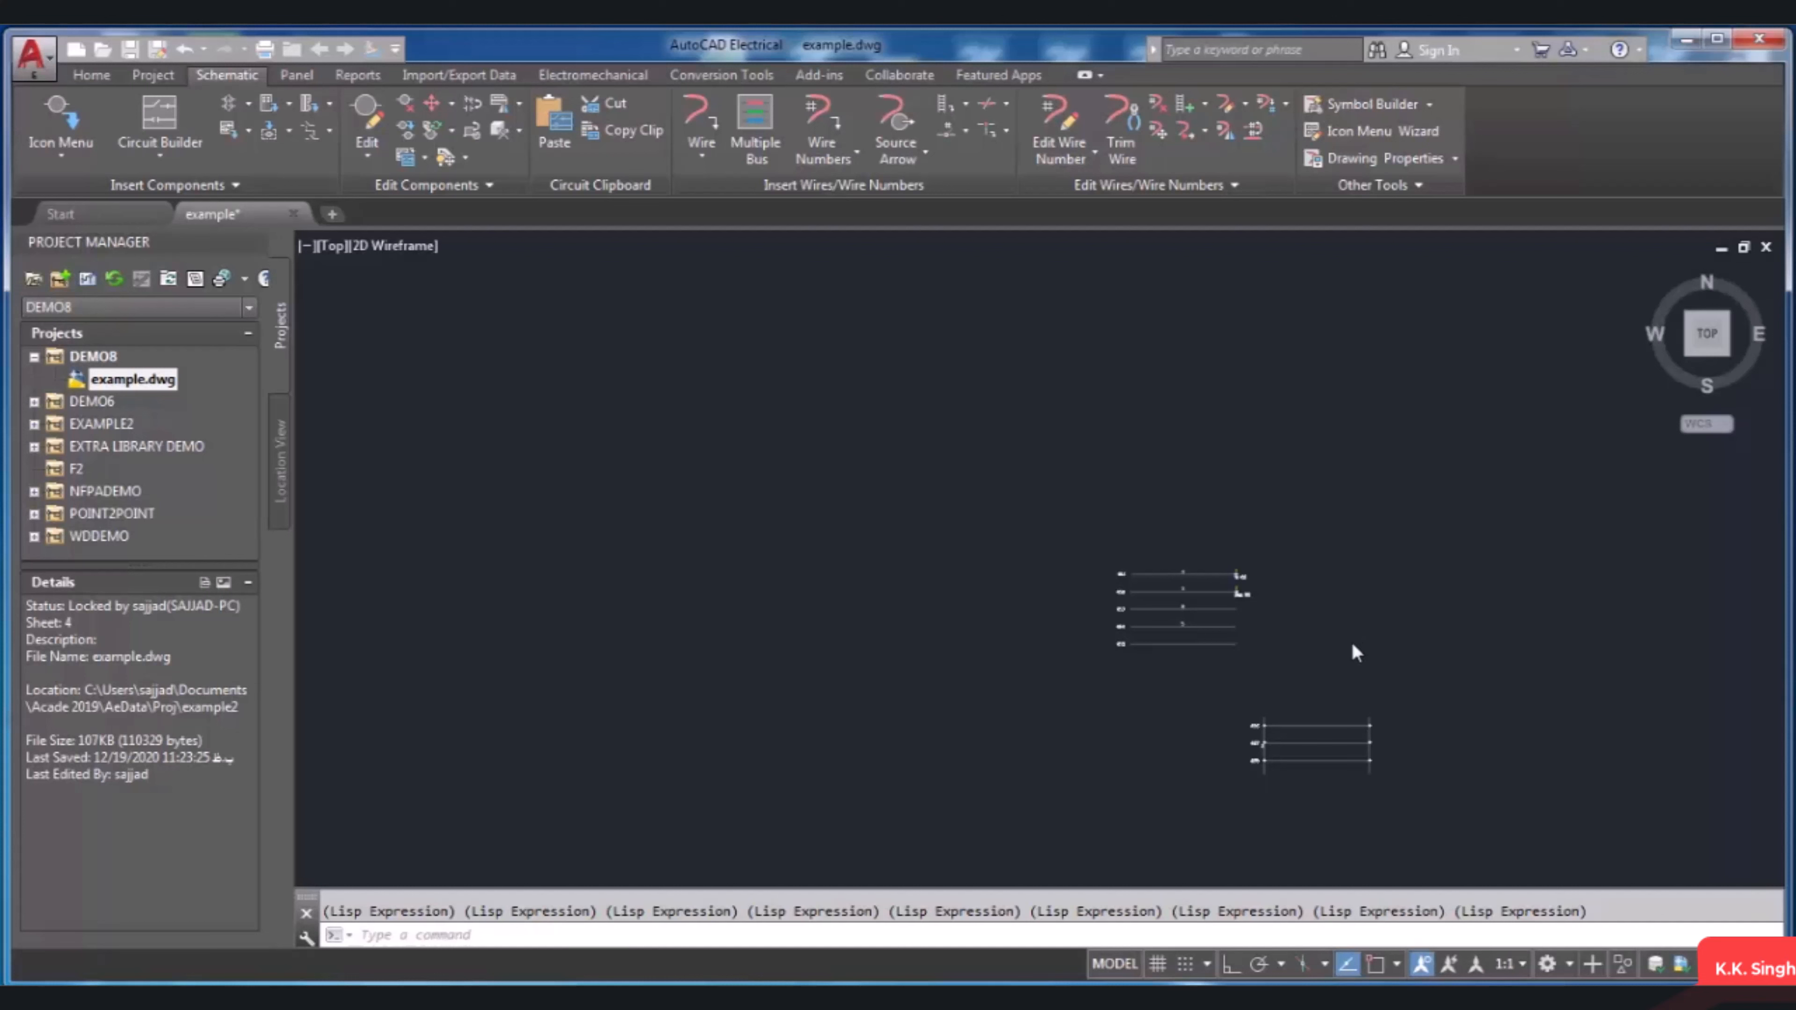
{"action": "scroll", "coordinate": [1286, 616], "scroll_direction": "up", "scroll_amount": 5}
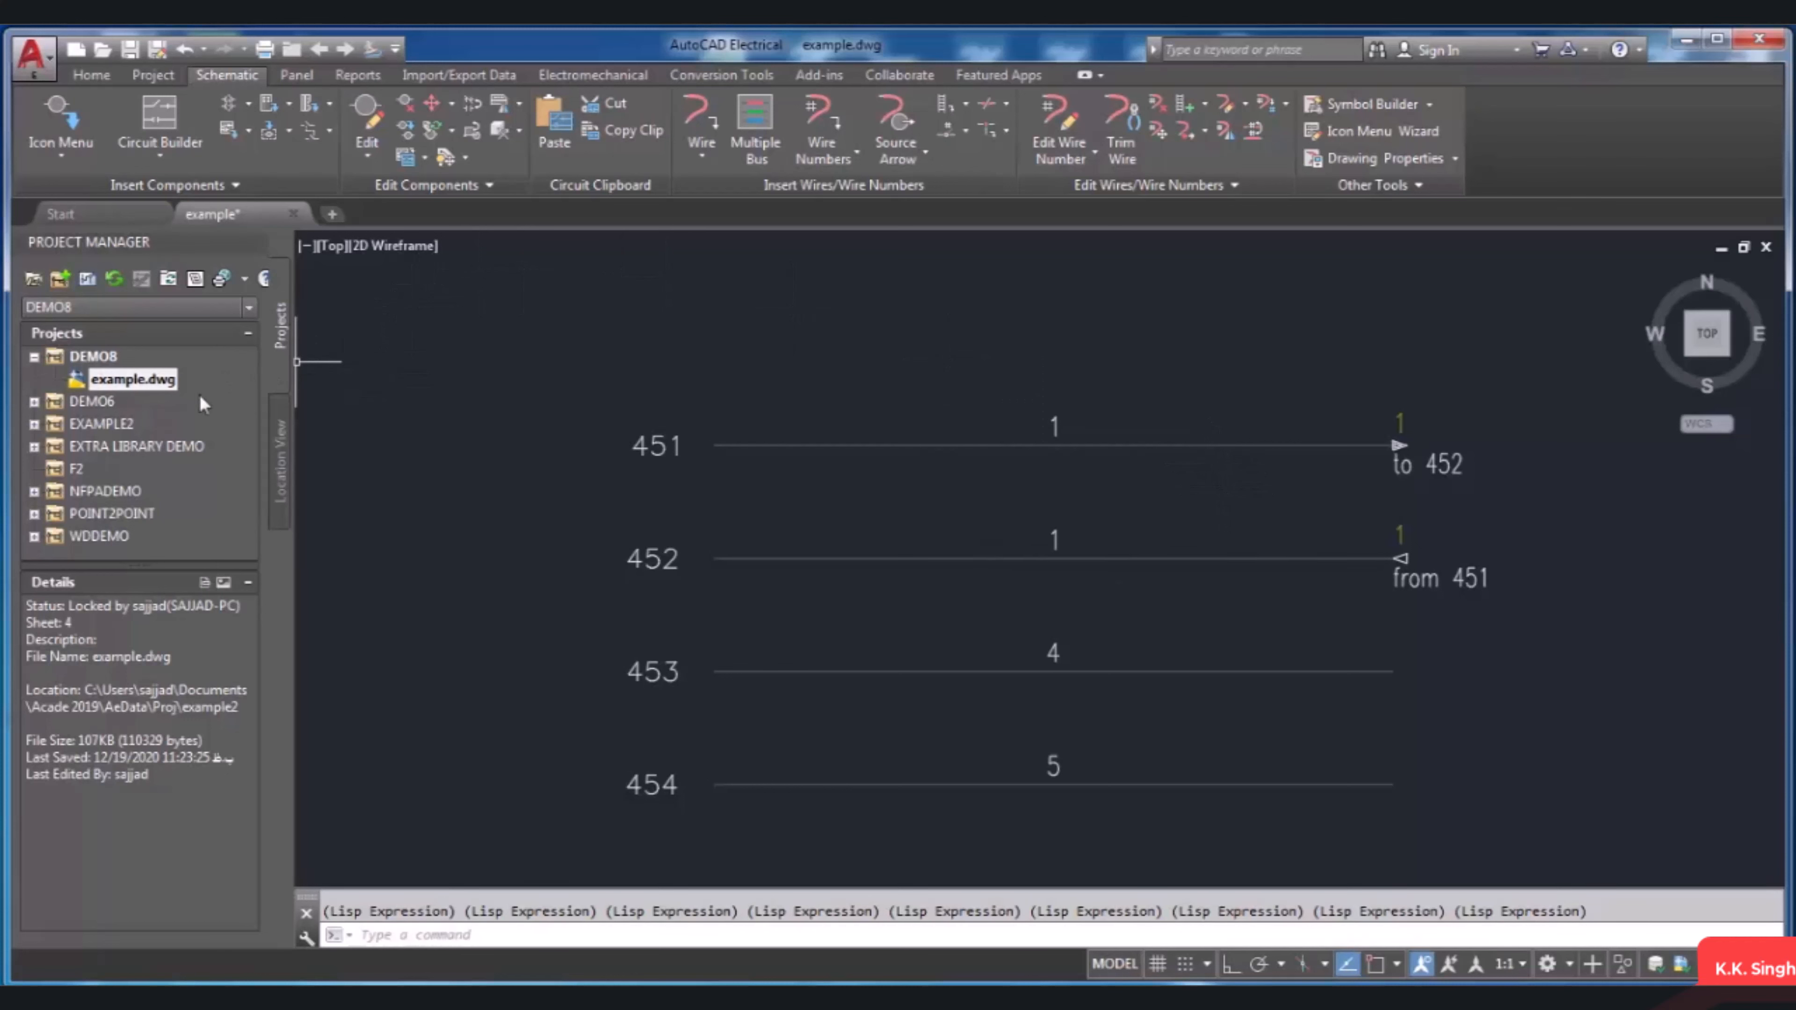
{"action": "scroll", "coordinate": [948, 431], "scroll_direction": "down", "scroll_amount": 3}
{"action": "scroll", "coordinate": [972, 421], "scroll_direction": "up", "scroll_amount": 3}
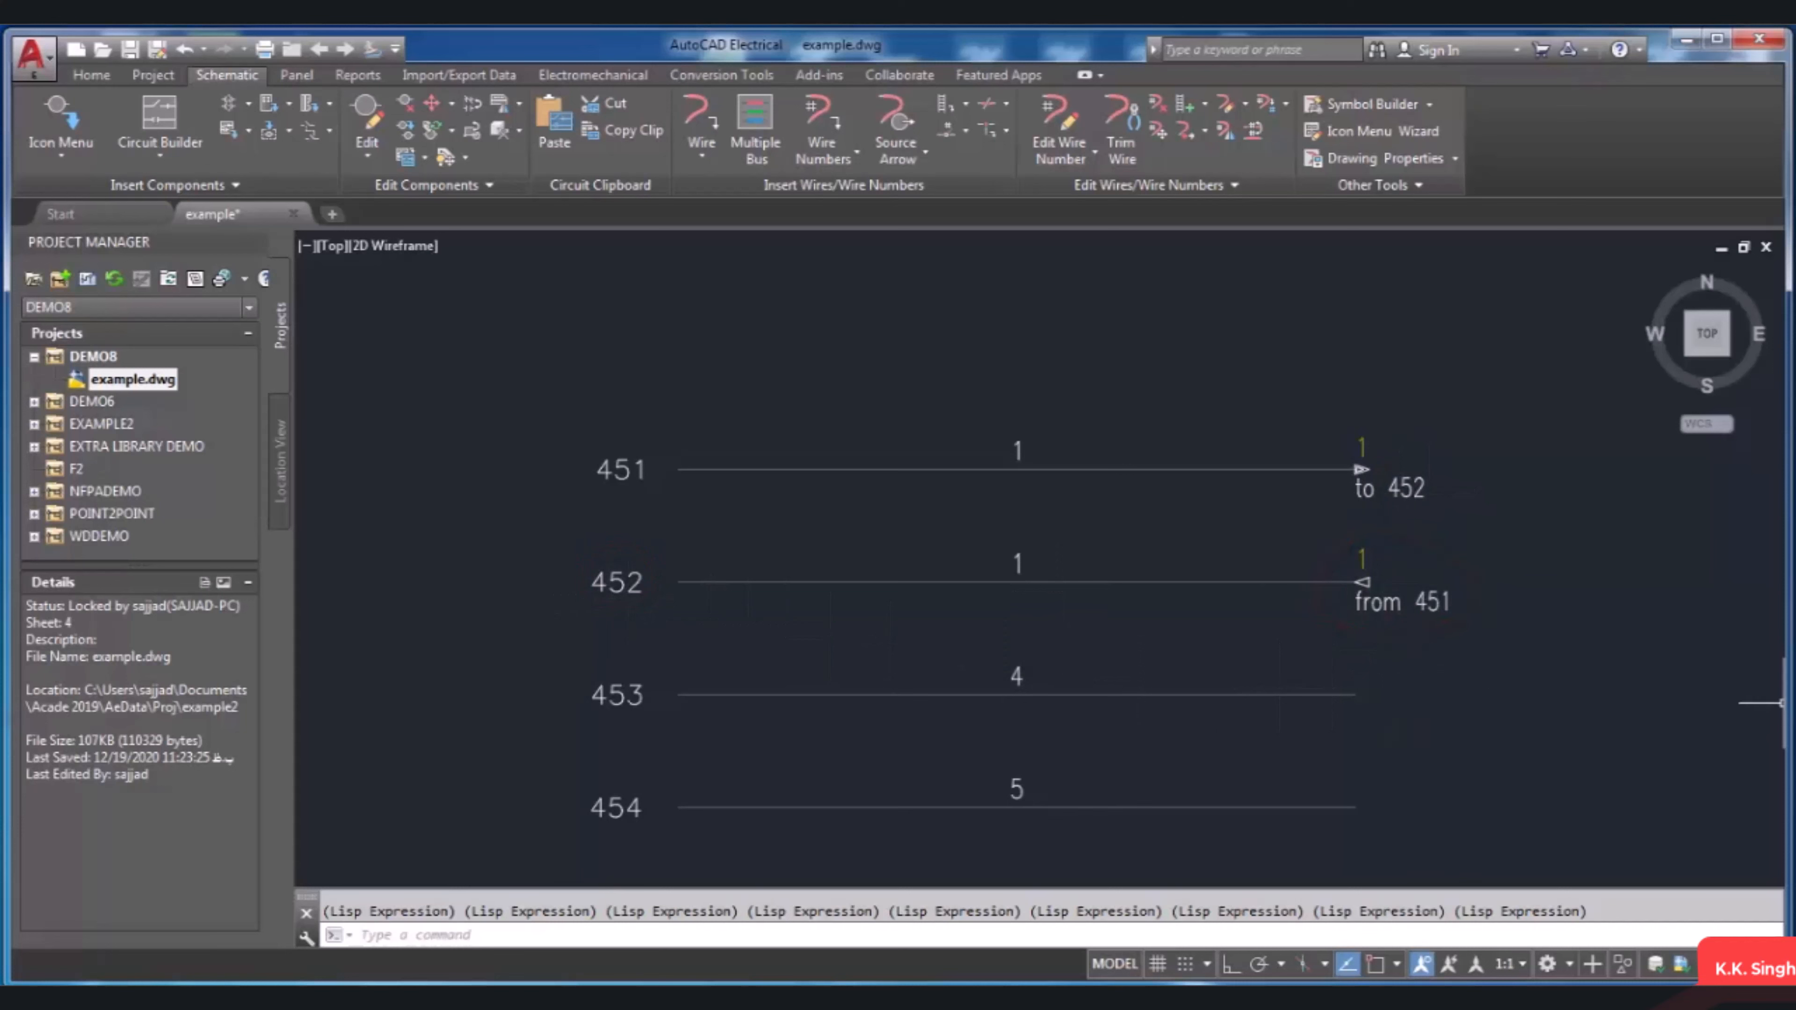
Step: Examine the source and destination arrows with their cross-references on the wires at line references 451 and 452
{"action": "scroll", "coordinate": [1450, 587], "scroll_direction": "up", "scroll_amount": 3}
{"action": "scroll", "coordinate": [1450, 578], "scroll_direction": "down", "scroll_amount": 1}
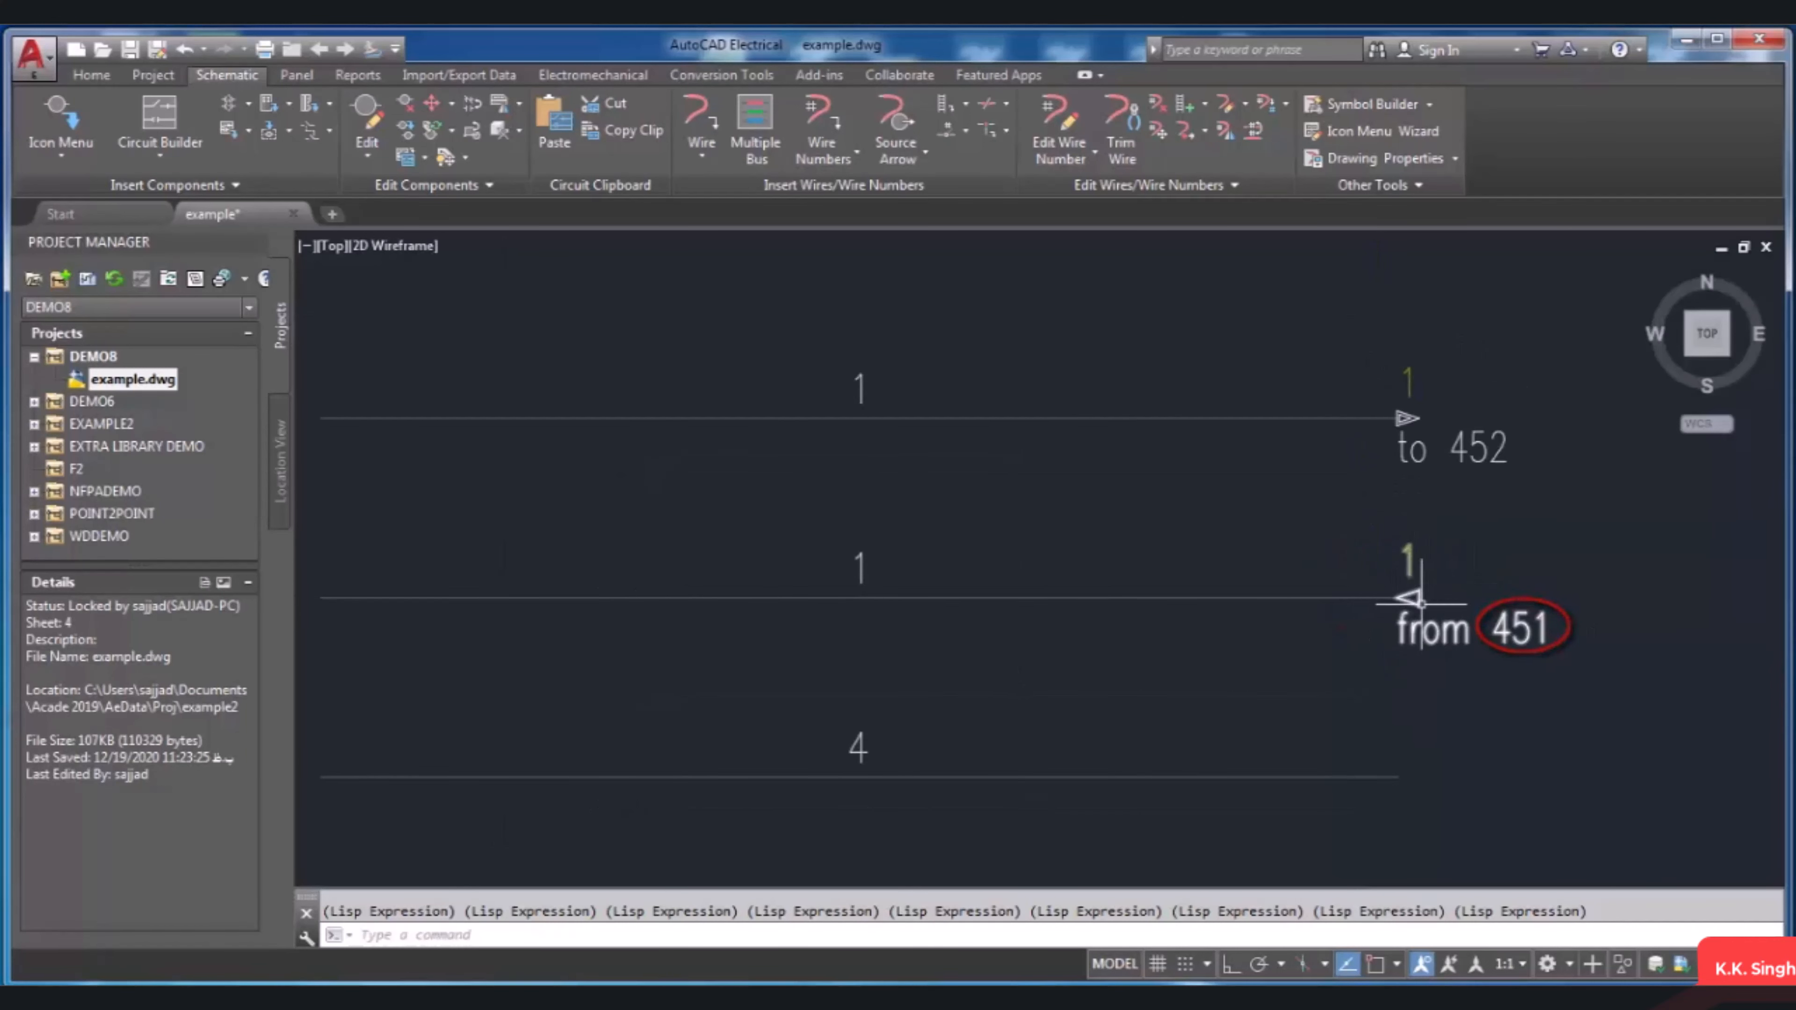
{"action": "scroll", "coordinate": [1407, 597], "scroll_direction": "down", "scroll_amount": 2}
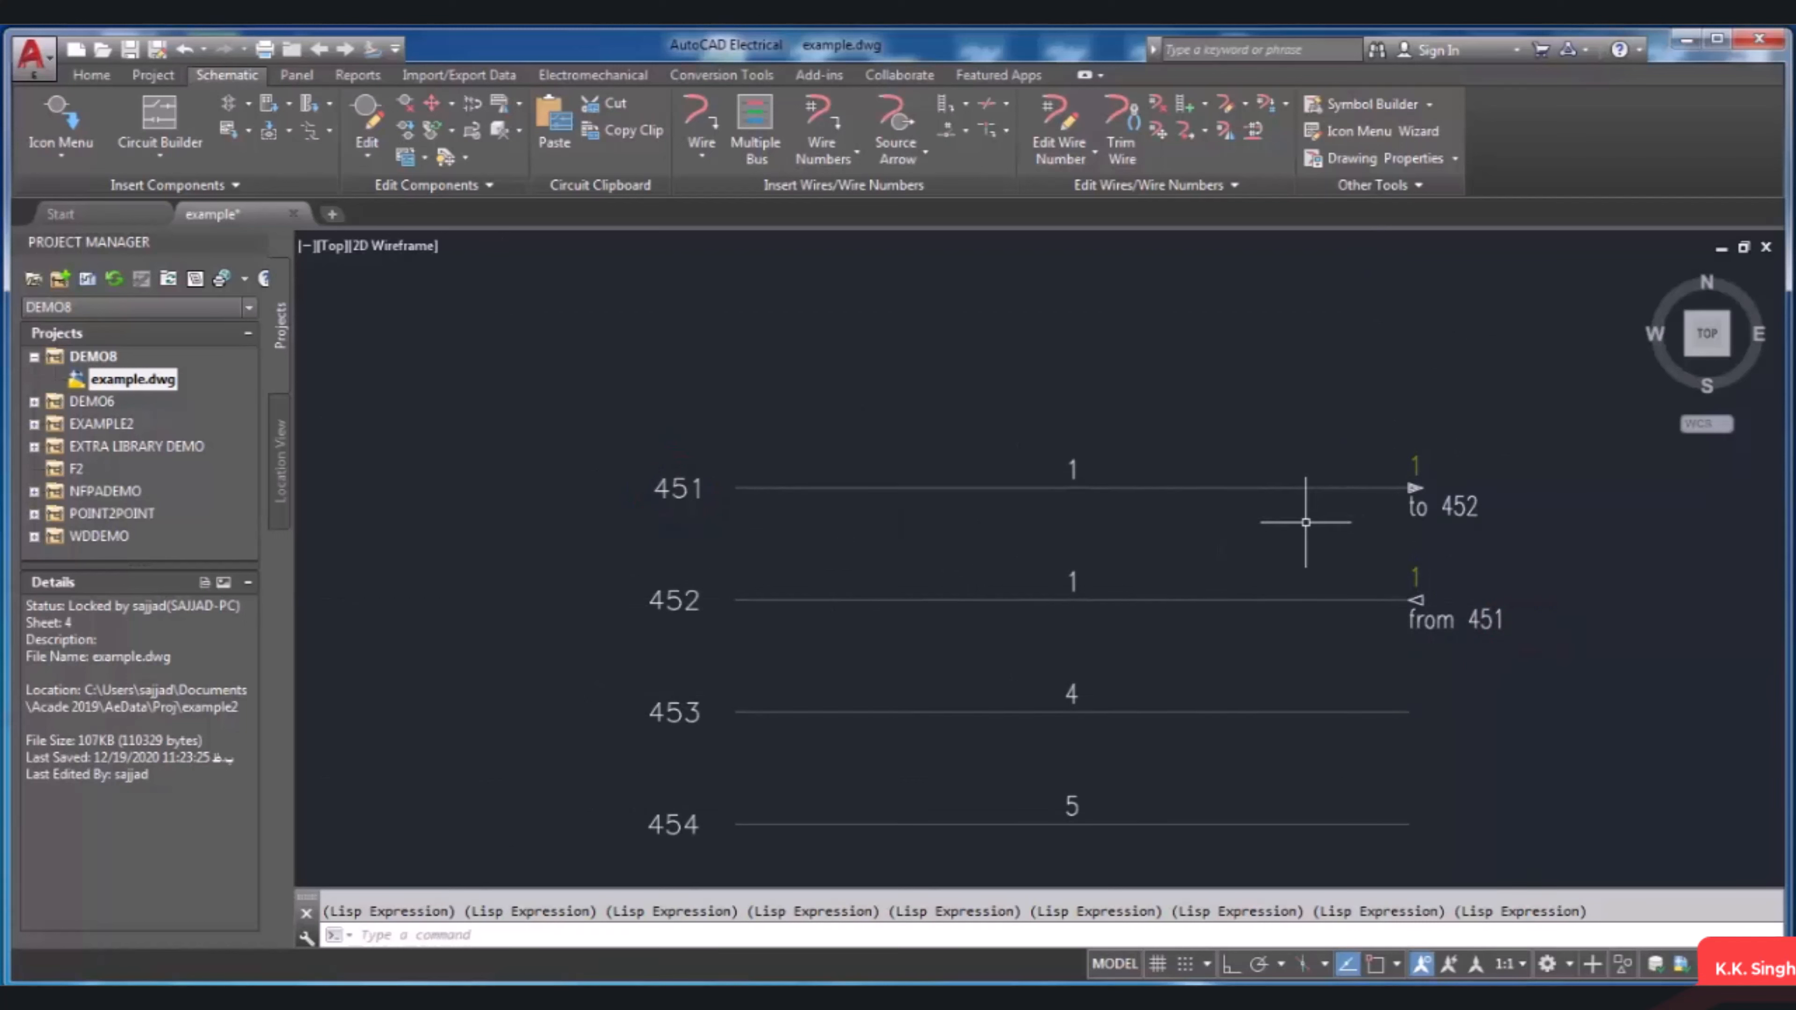
{"action": "scroll", "coordinate": [1305, 522], "scroll_direction": "down", "scroll_amount": 2}
{"action": "scroll", "coordinate": [1298, 524], "scroll_direction": "up", "scroll_amount": 2}
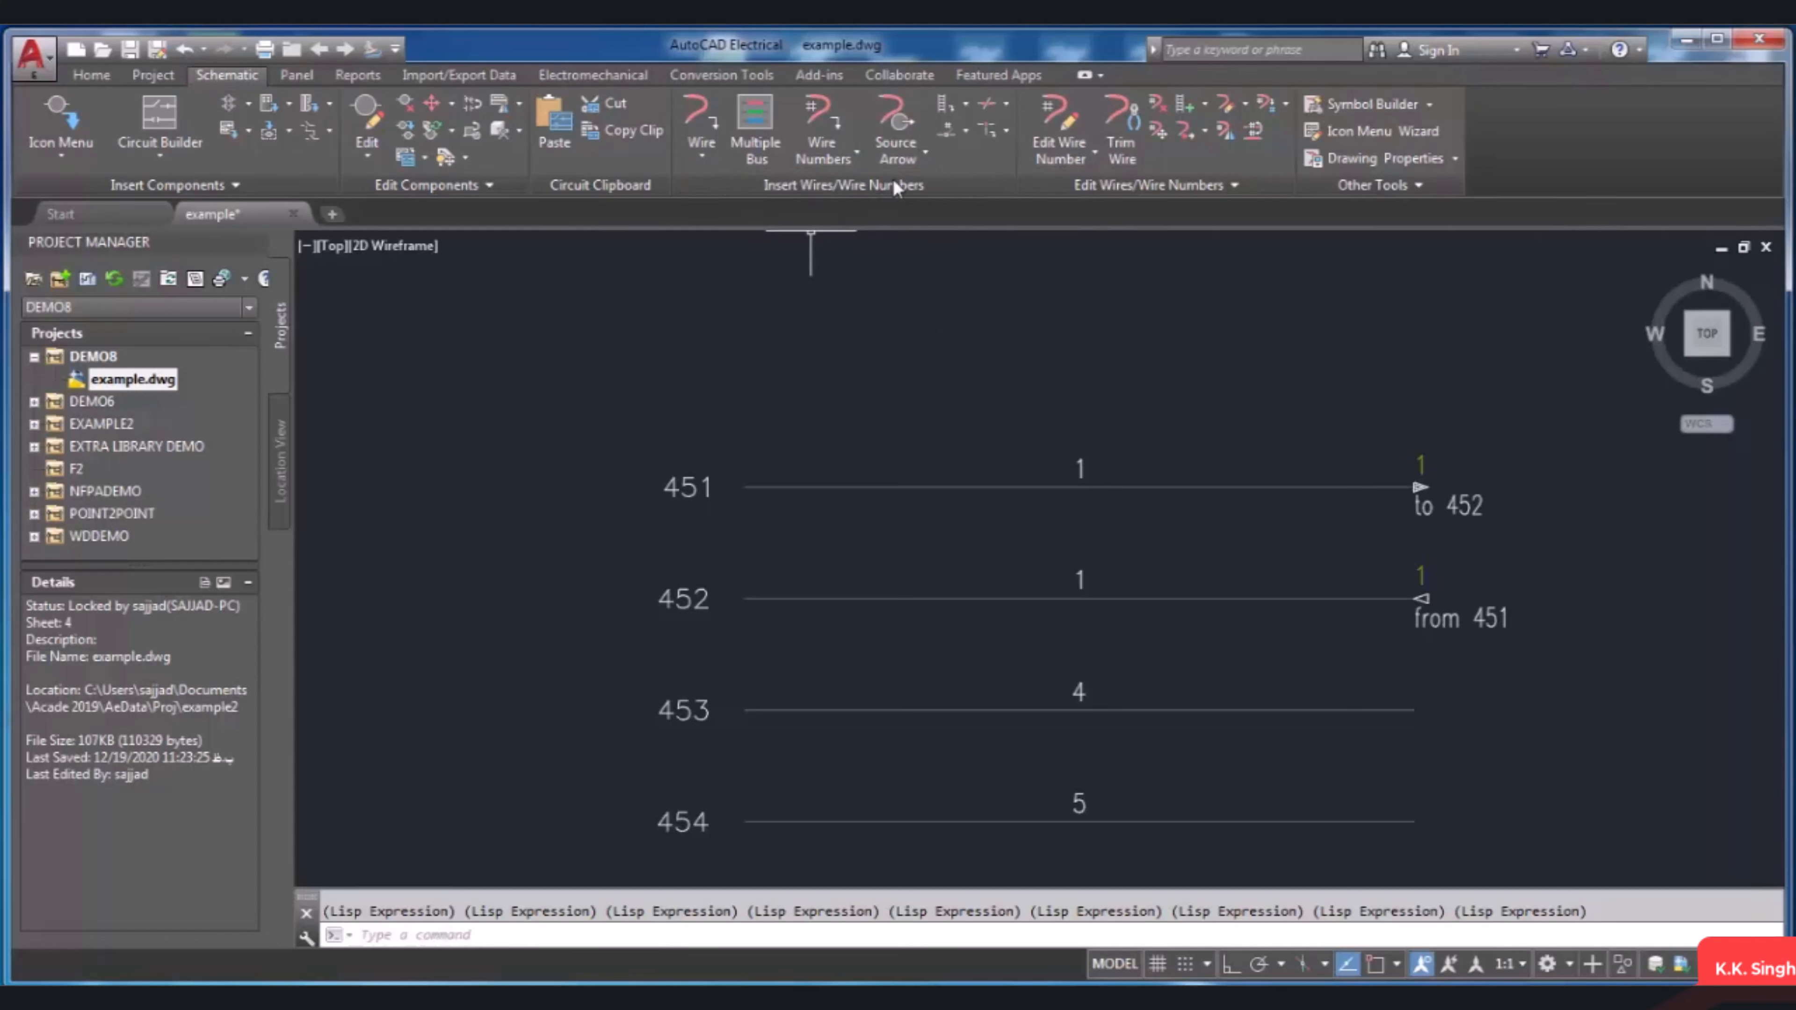
Step: Insert a source signal arrow at the right end of the wire at line 453 with code 90 and arrow style 1
{"action": "left_click", "coordinate": [903, 153]}
{"action": "left_click", "coordinate": [912, 192]}
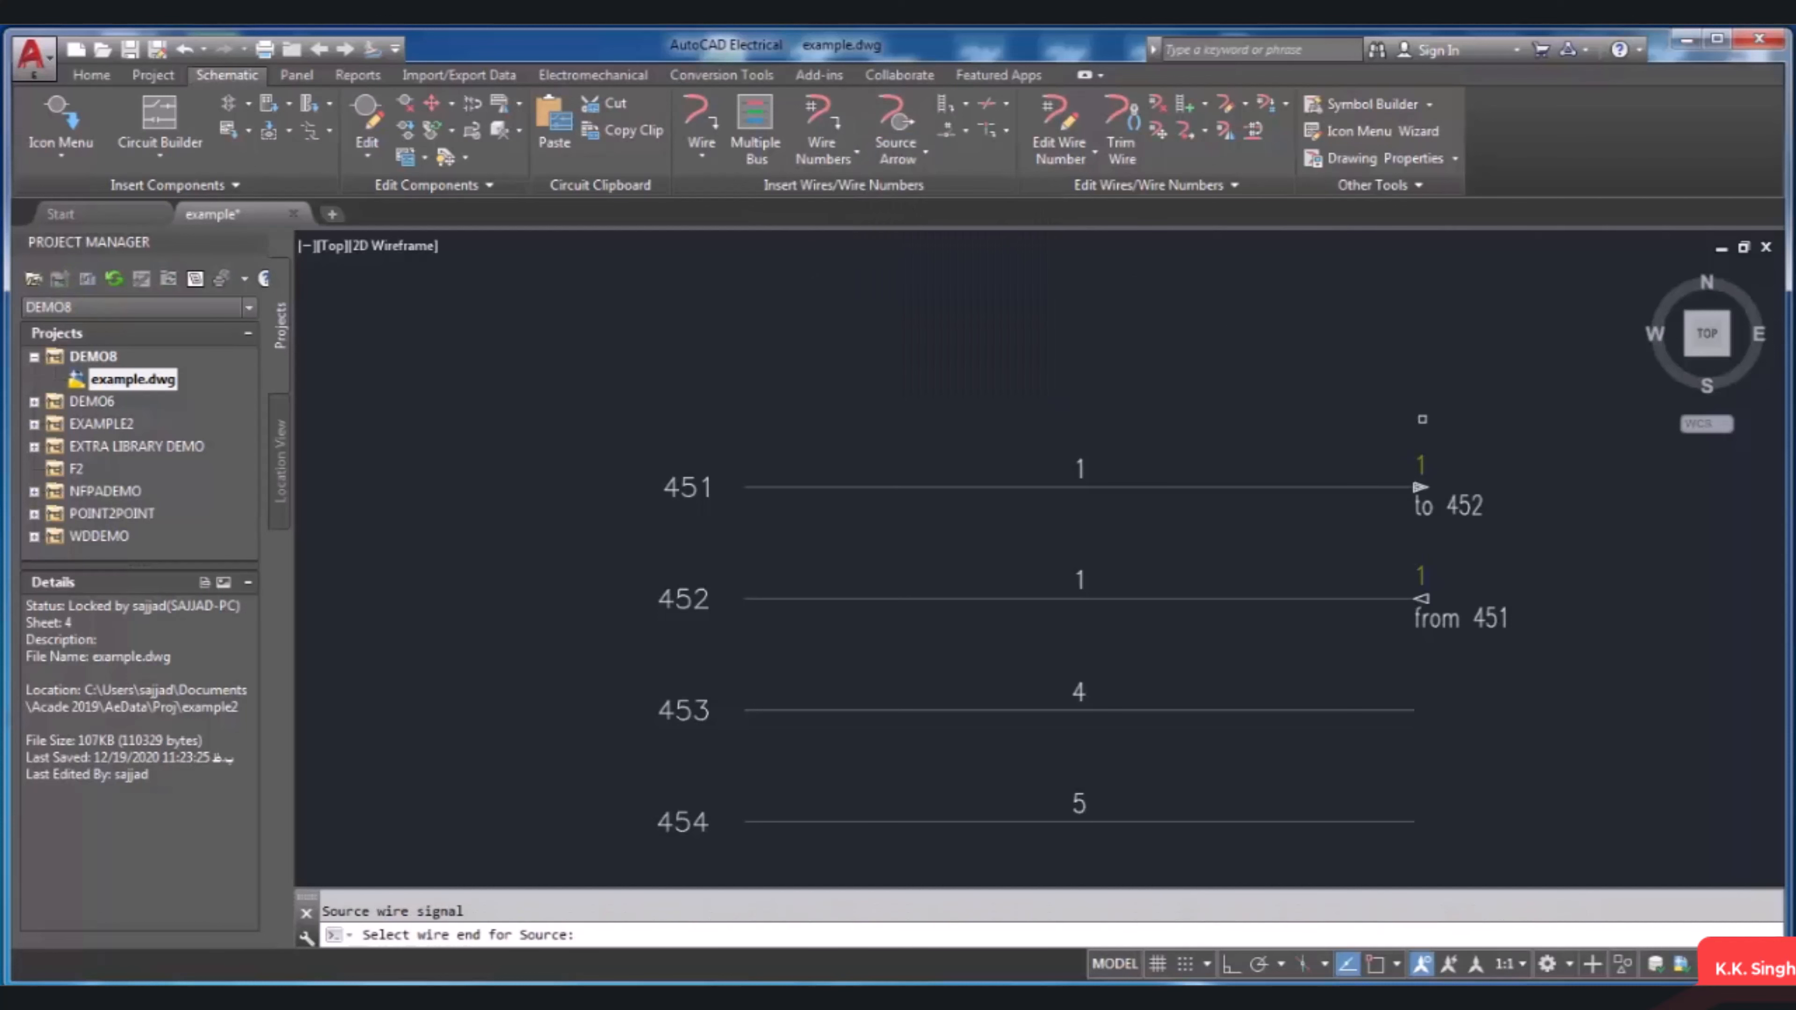
{"action": "scroll", "coordinate": [1368, 562], "scroll_direction": "down", "scroll_amount": 2}
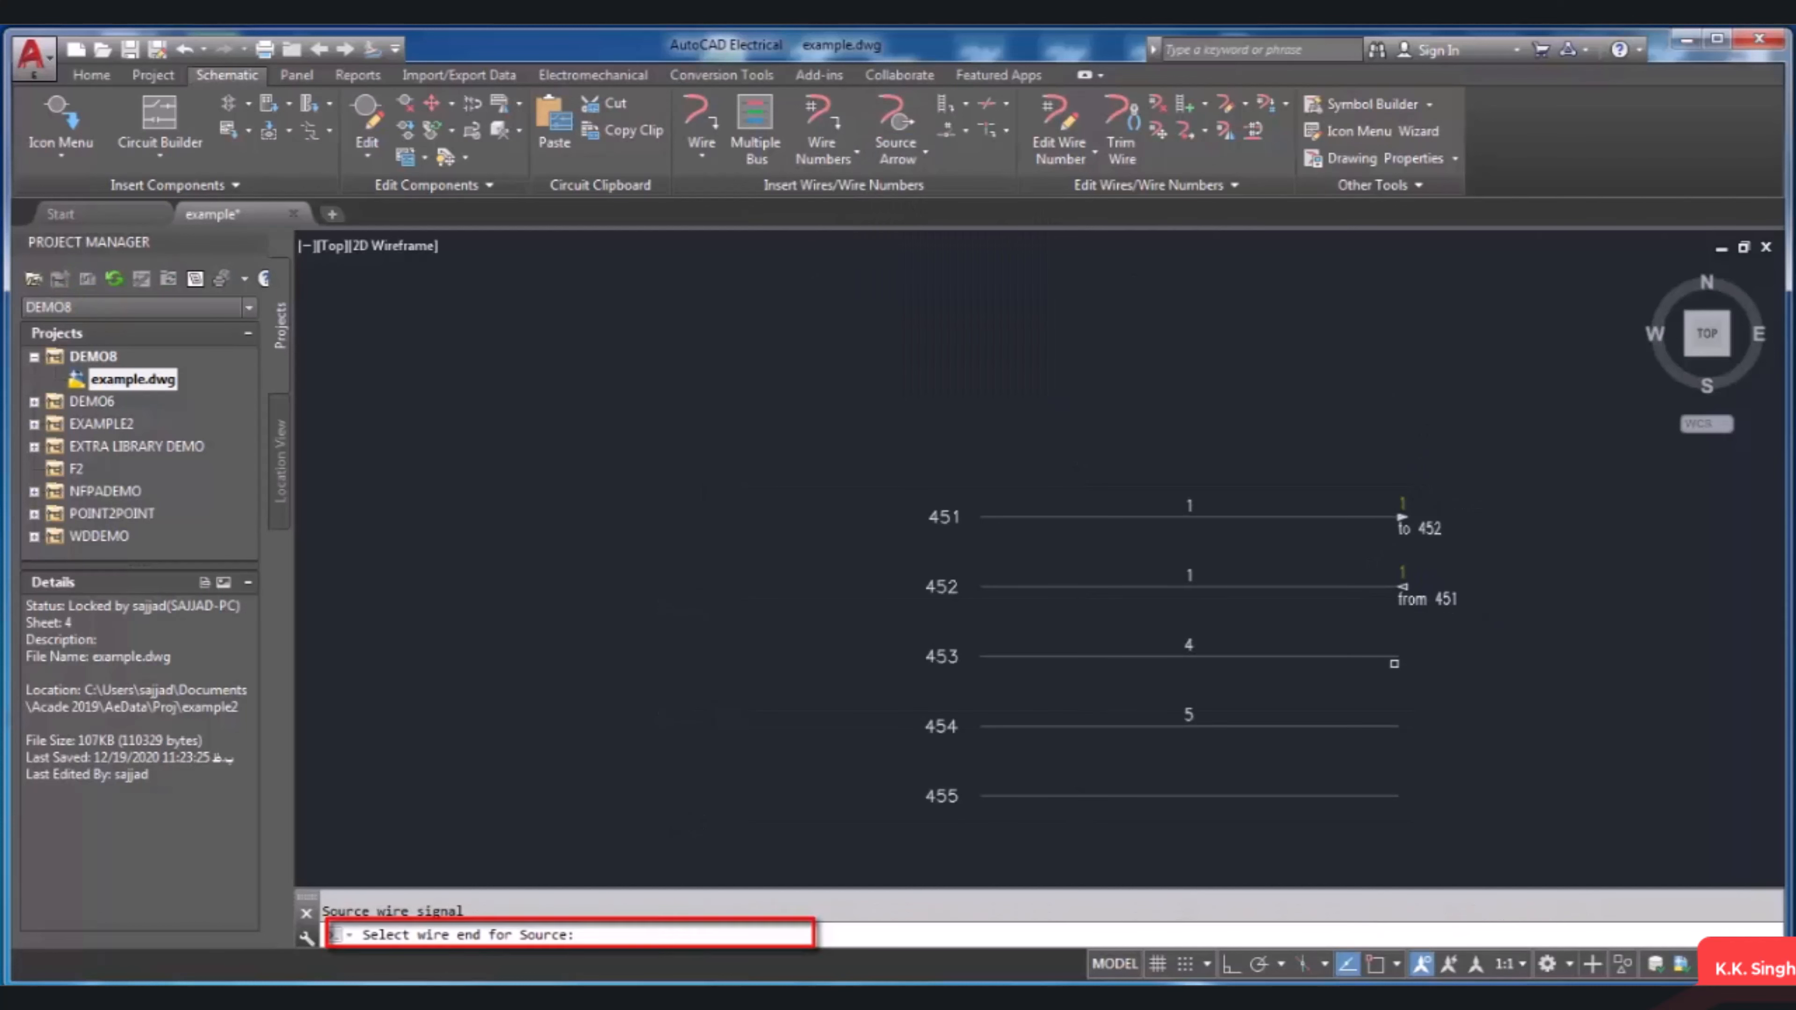
{"action": "scroll", "coordinate": [1387, 668], "scroll_direction": "up", "scroll_amount": 2}
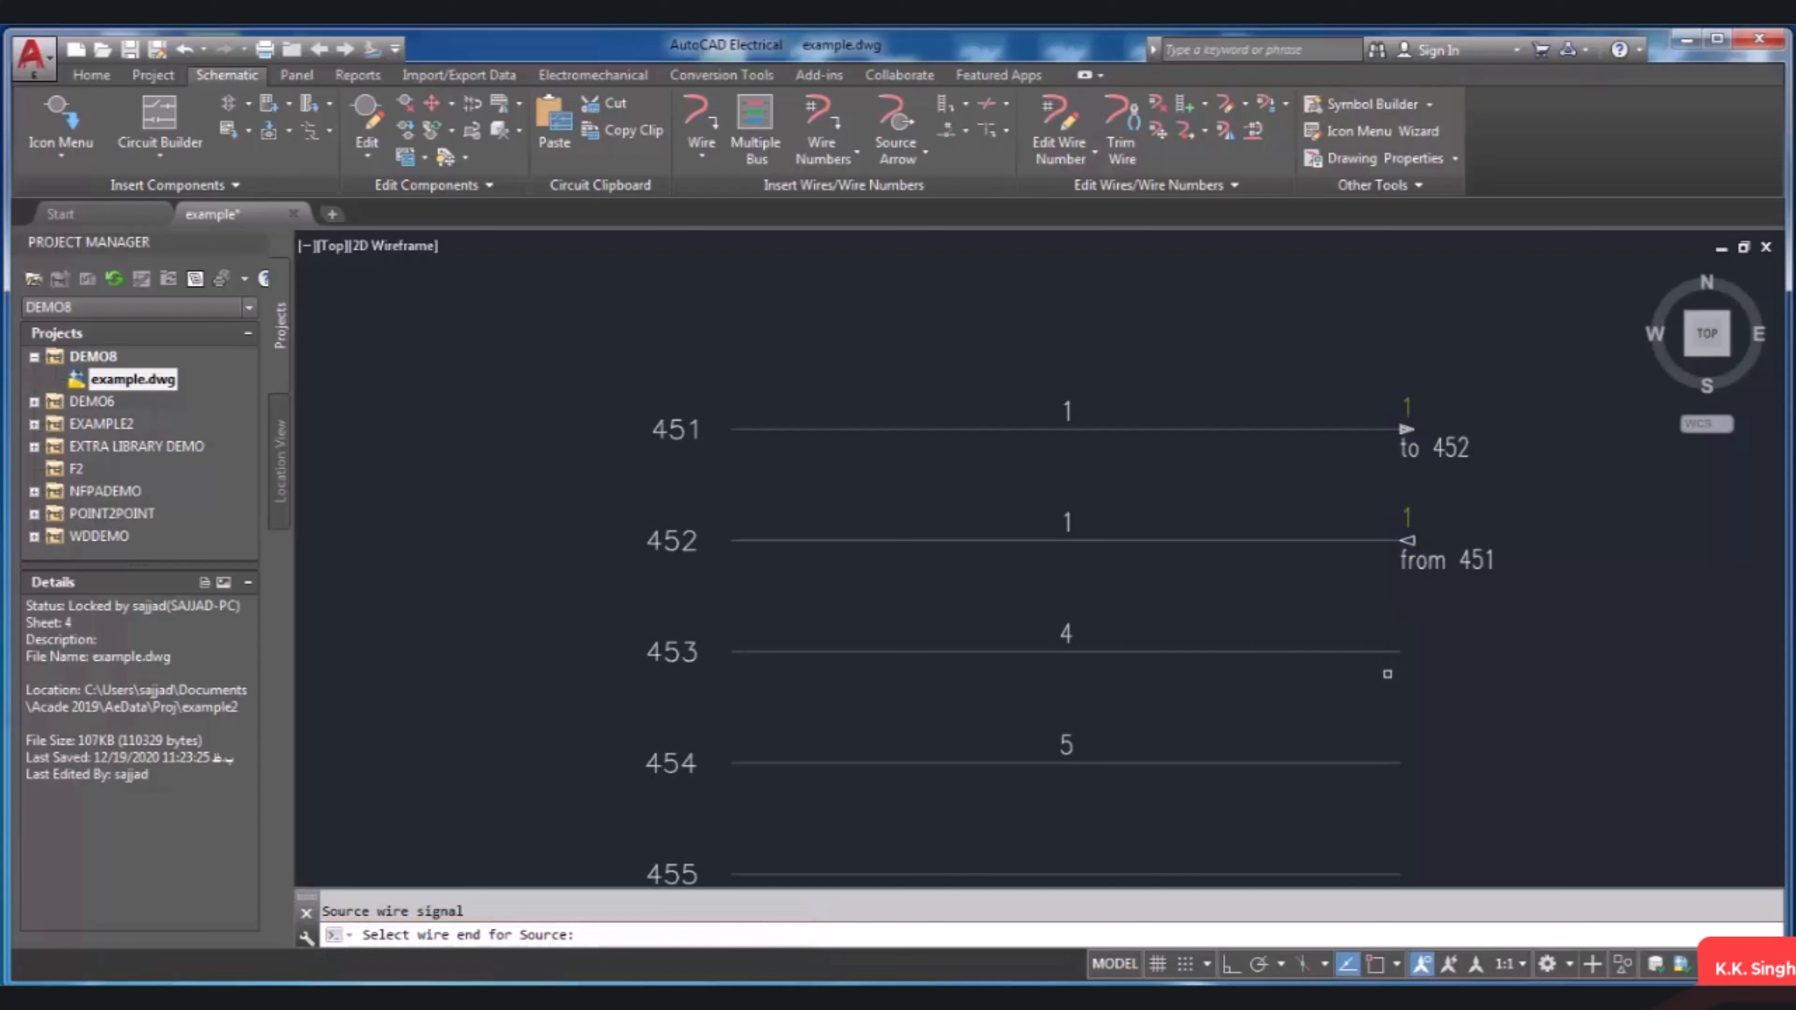
{"action": "left_click", "coordinate": [1384, 649]}
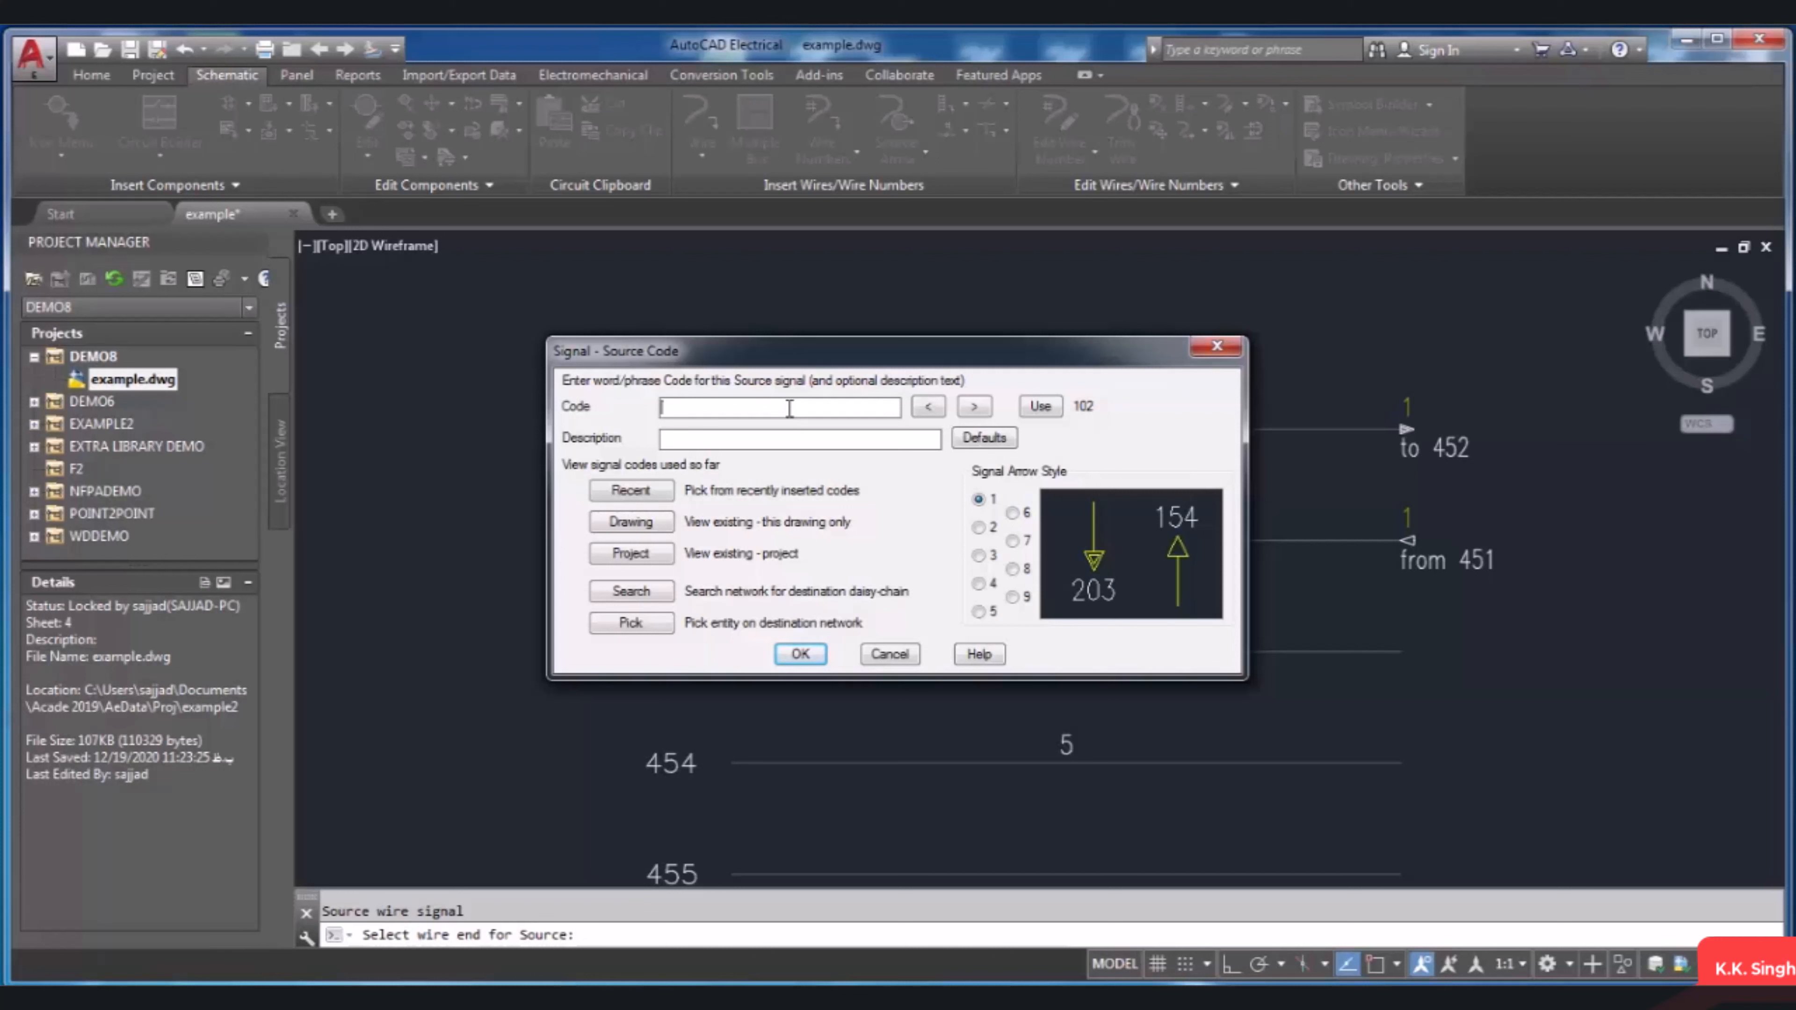
{"action": "type", "text": "90"}
{"action": "left_click", "coordinate": [980, 528]}
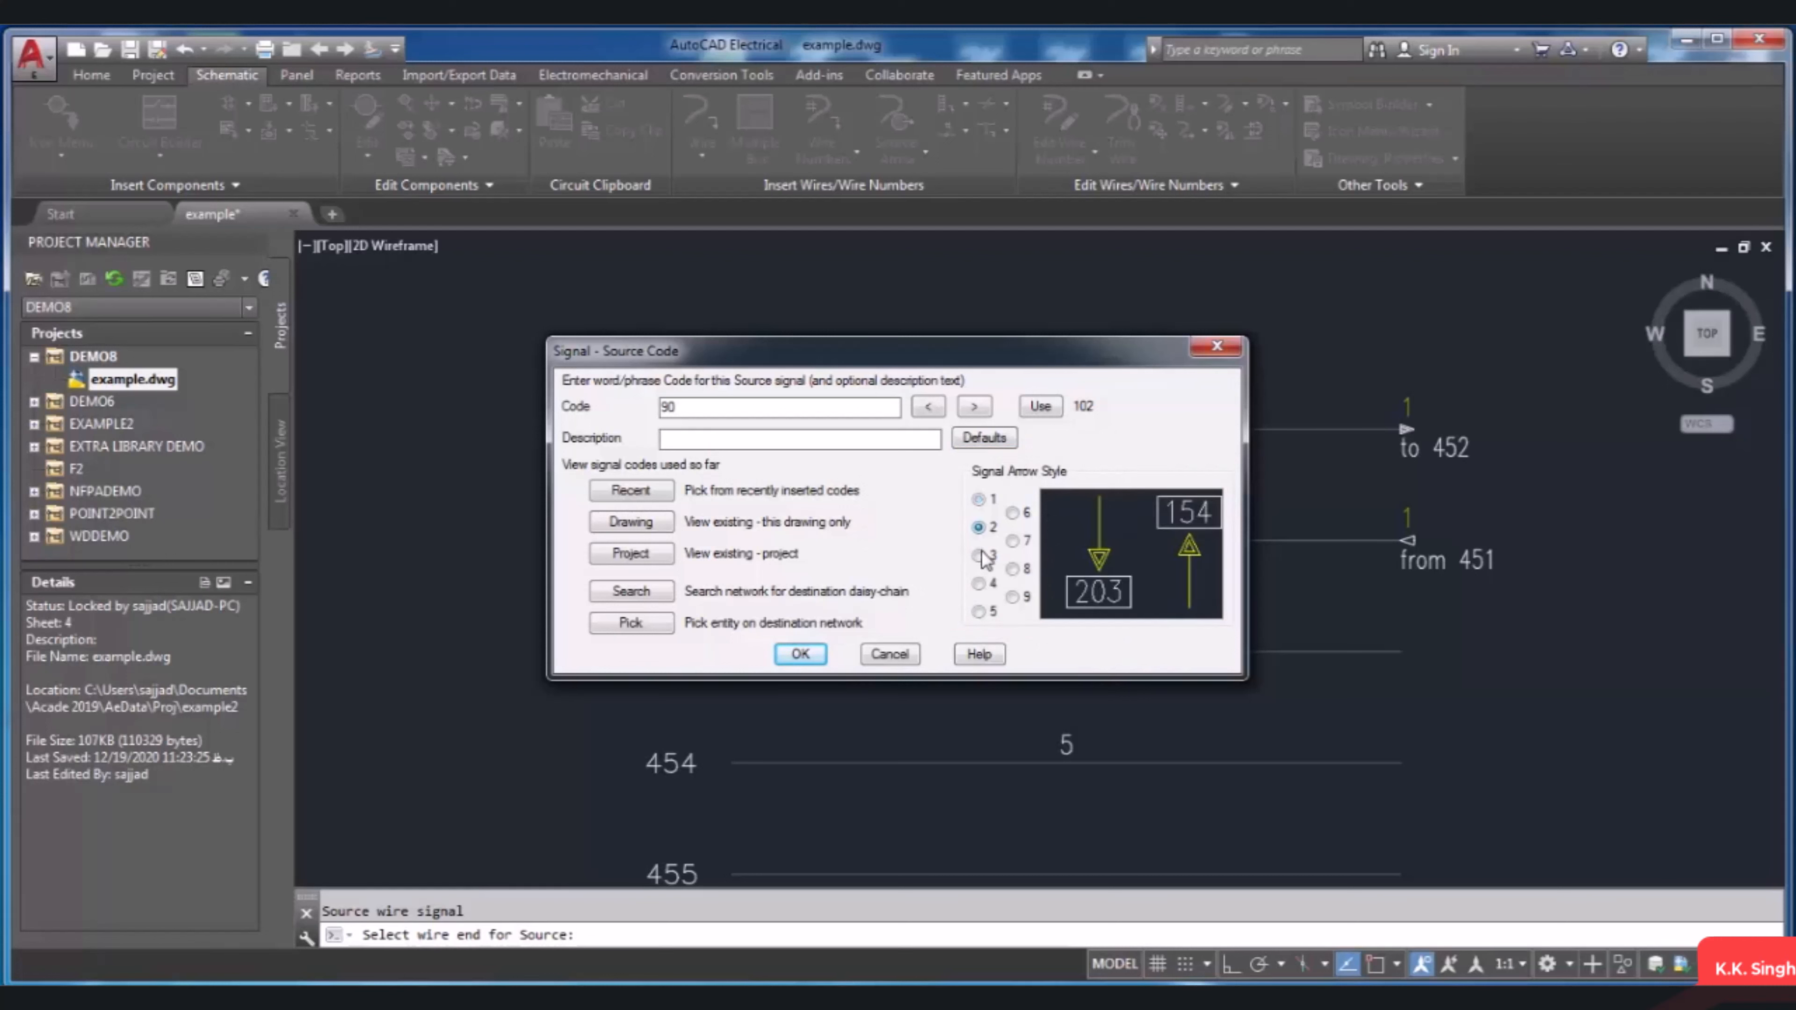
{"action": "left_click", "coordinate": [981, 557]}
{"action": "left_click", "coordinate": [980, 582]}
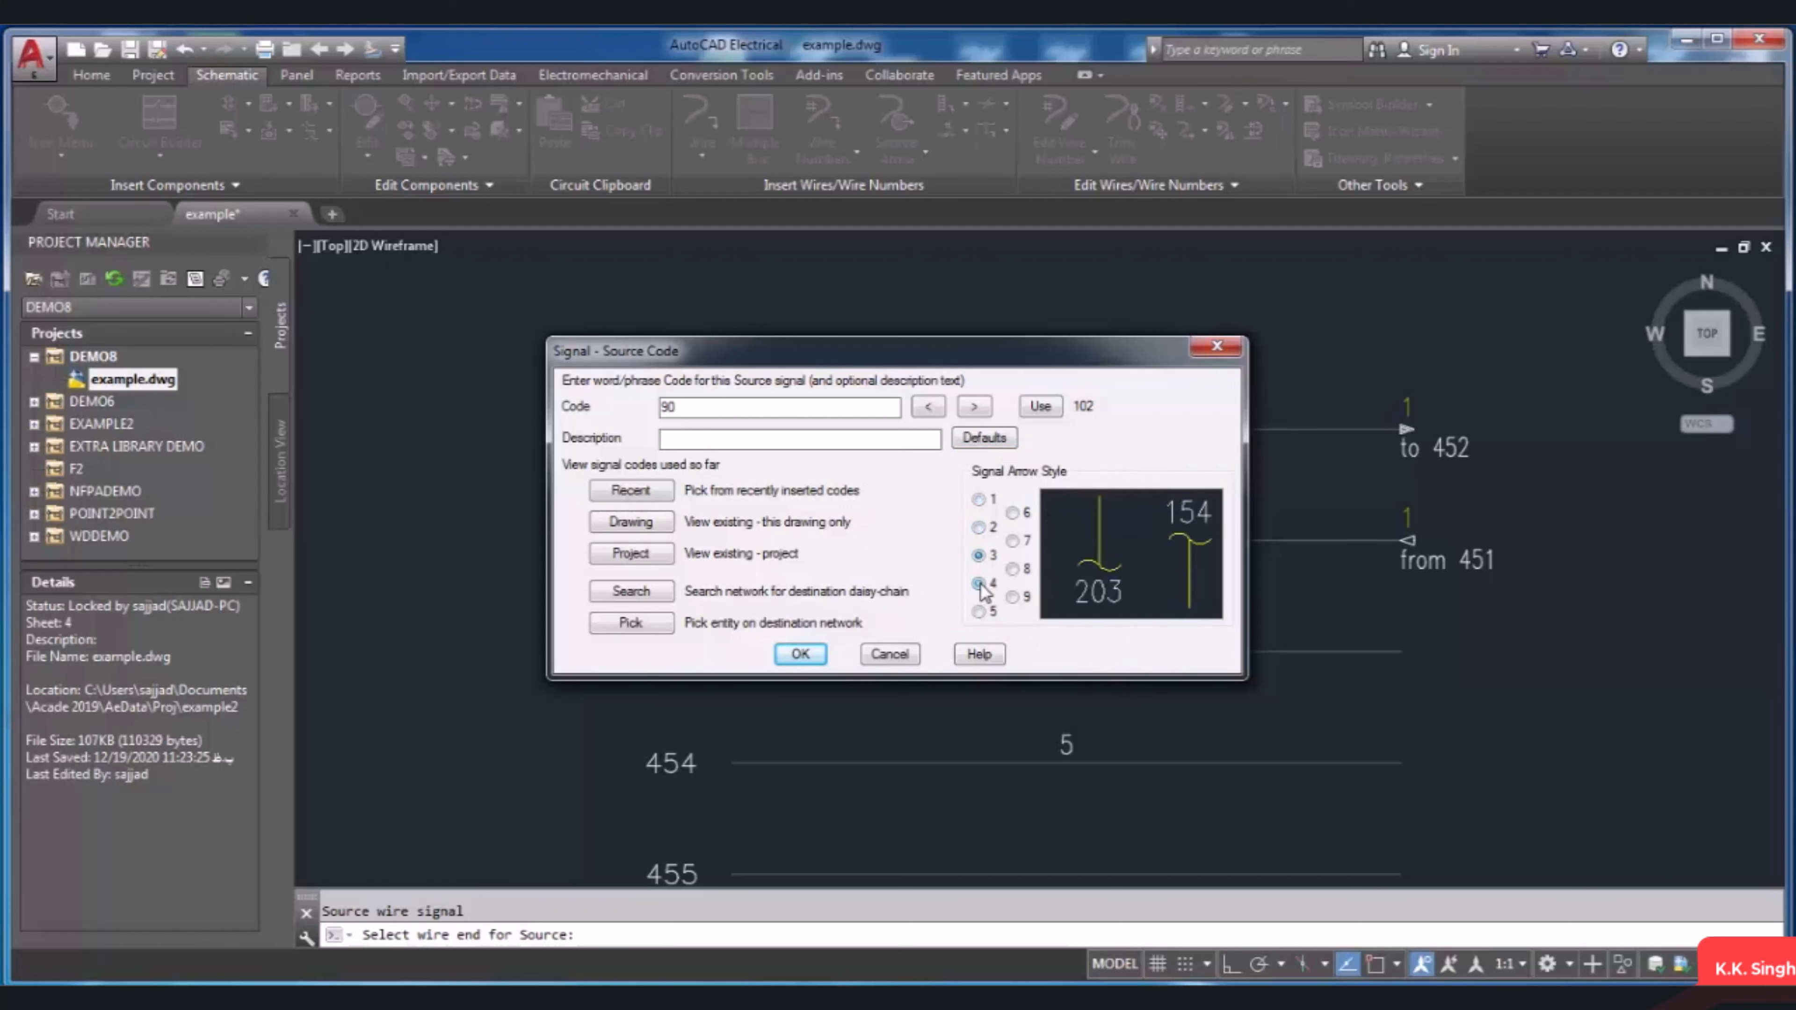
{"action": "left_click", "coordinate": [980, 500]}
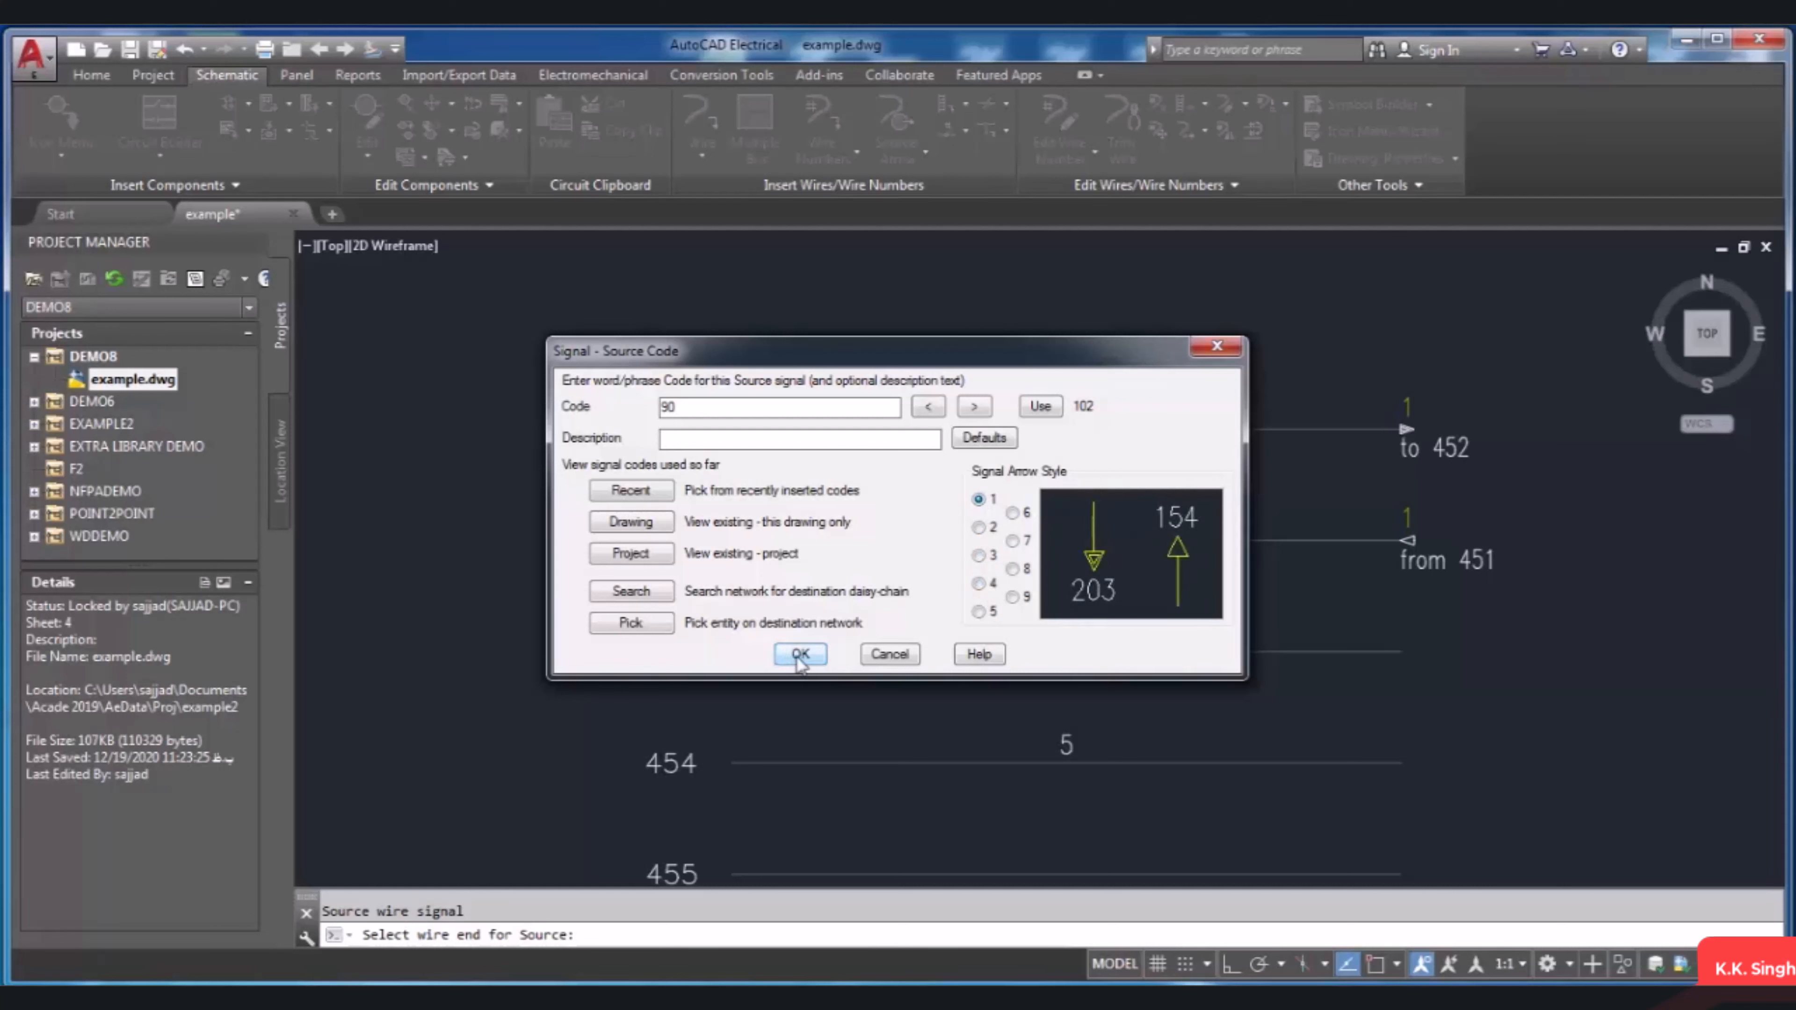
{"action": "left_click", "coordinate": [800, 655]}
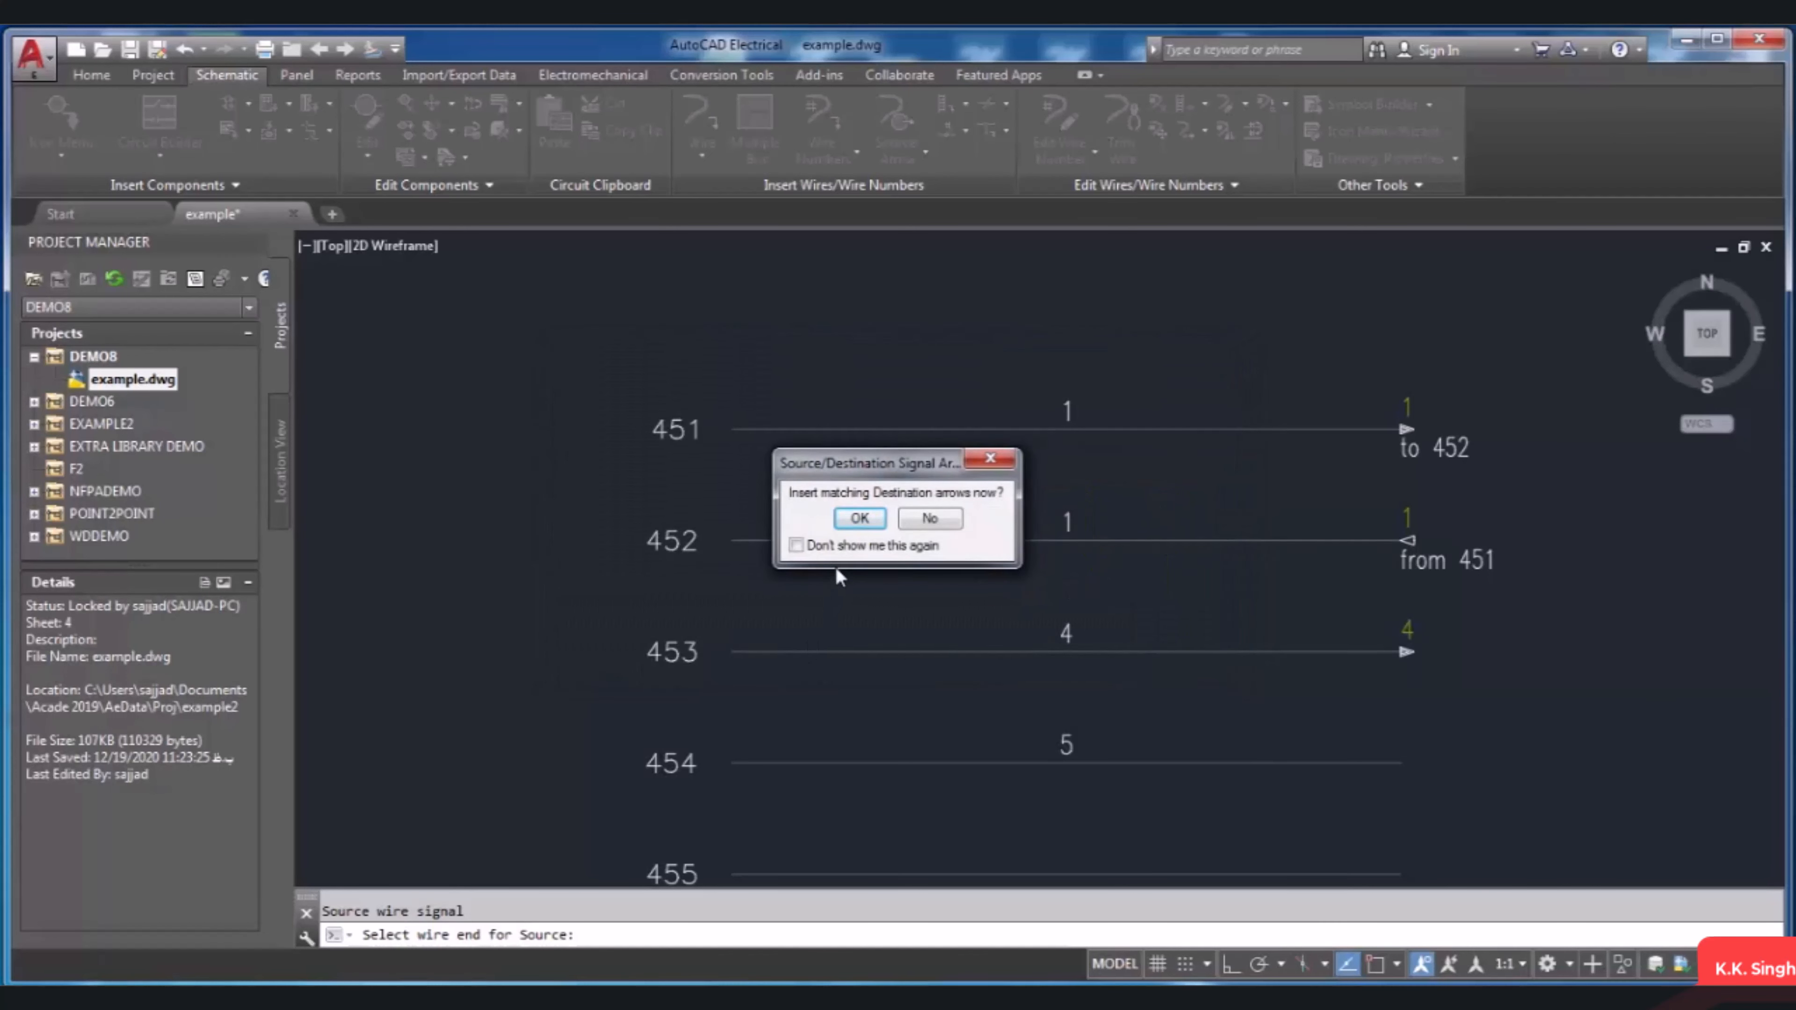
Step: Insert the matching destination arrow for code 90 at the right end of the wire at line 454
{"action": "left_click", "coordinate": [856, 523]}
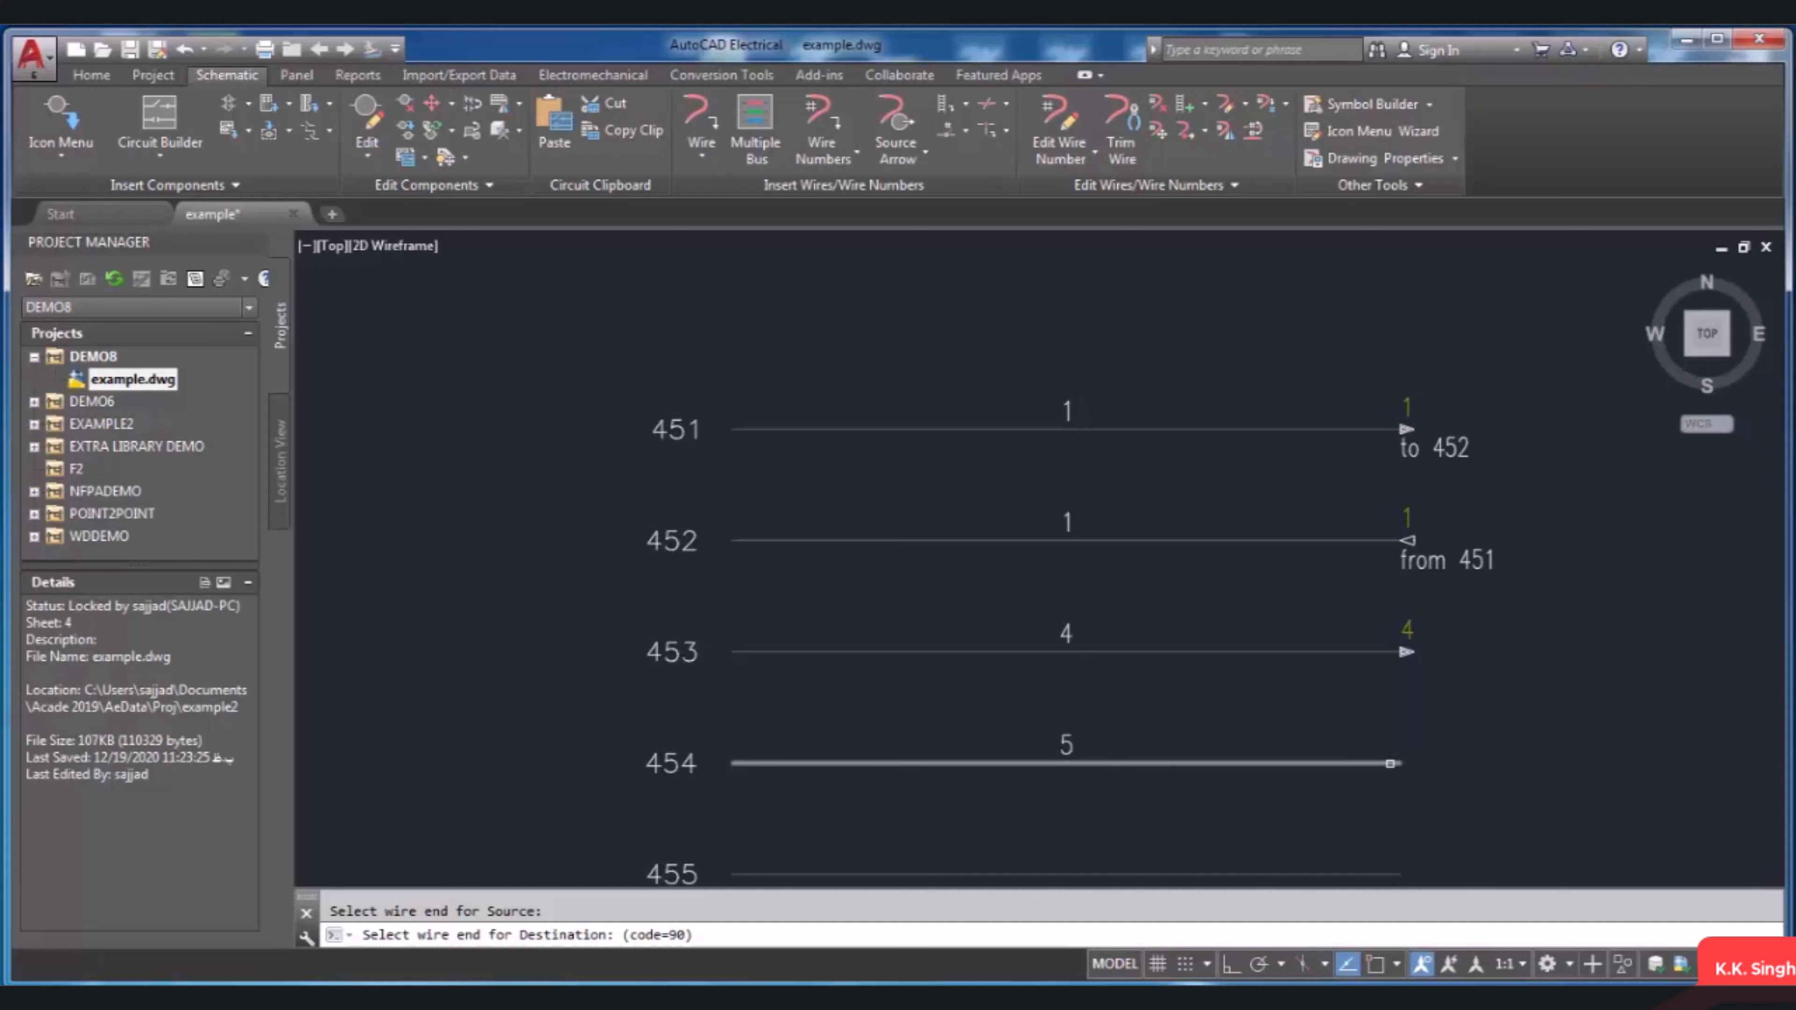
{"action": "left_click", "coordinate": [1390, 763]}
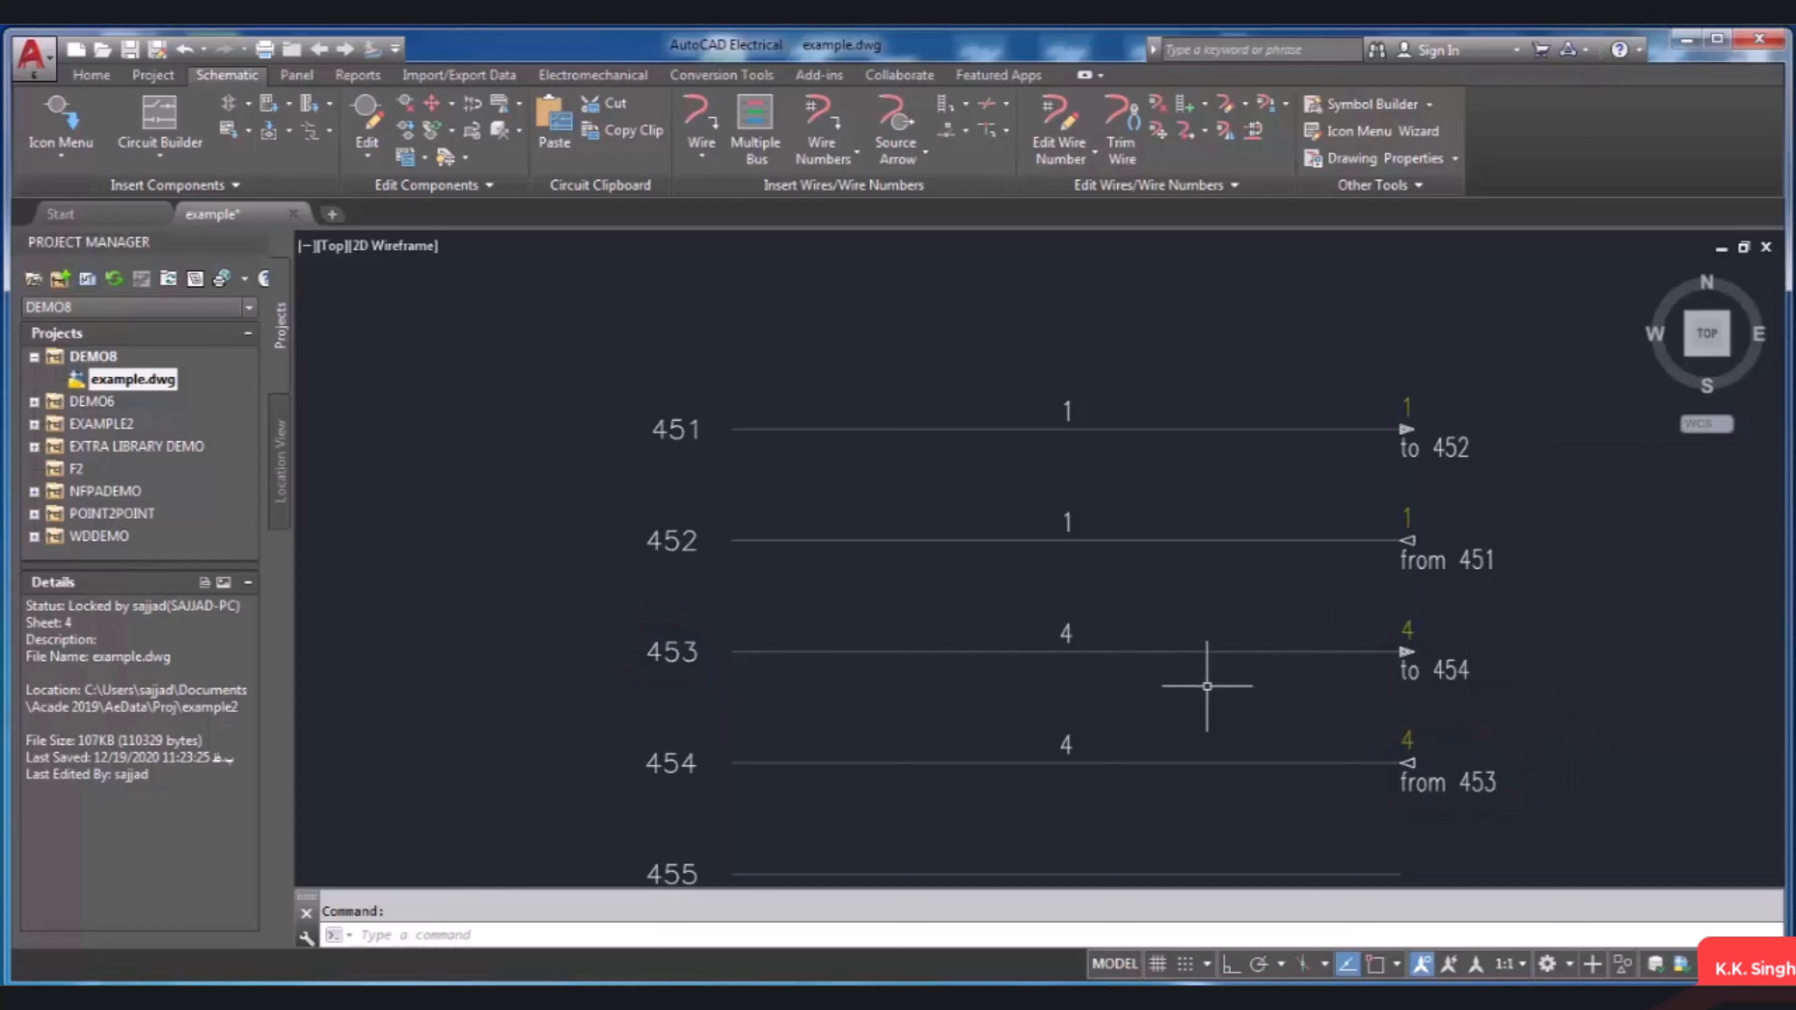
{"action": "scroll", "coordinate": [1144, 666], "scroll_direction": "down", "scroll_amount": 2}
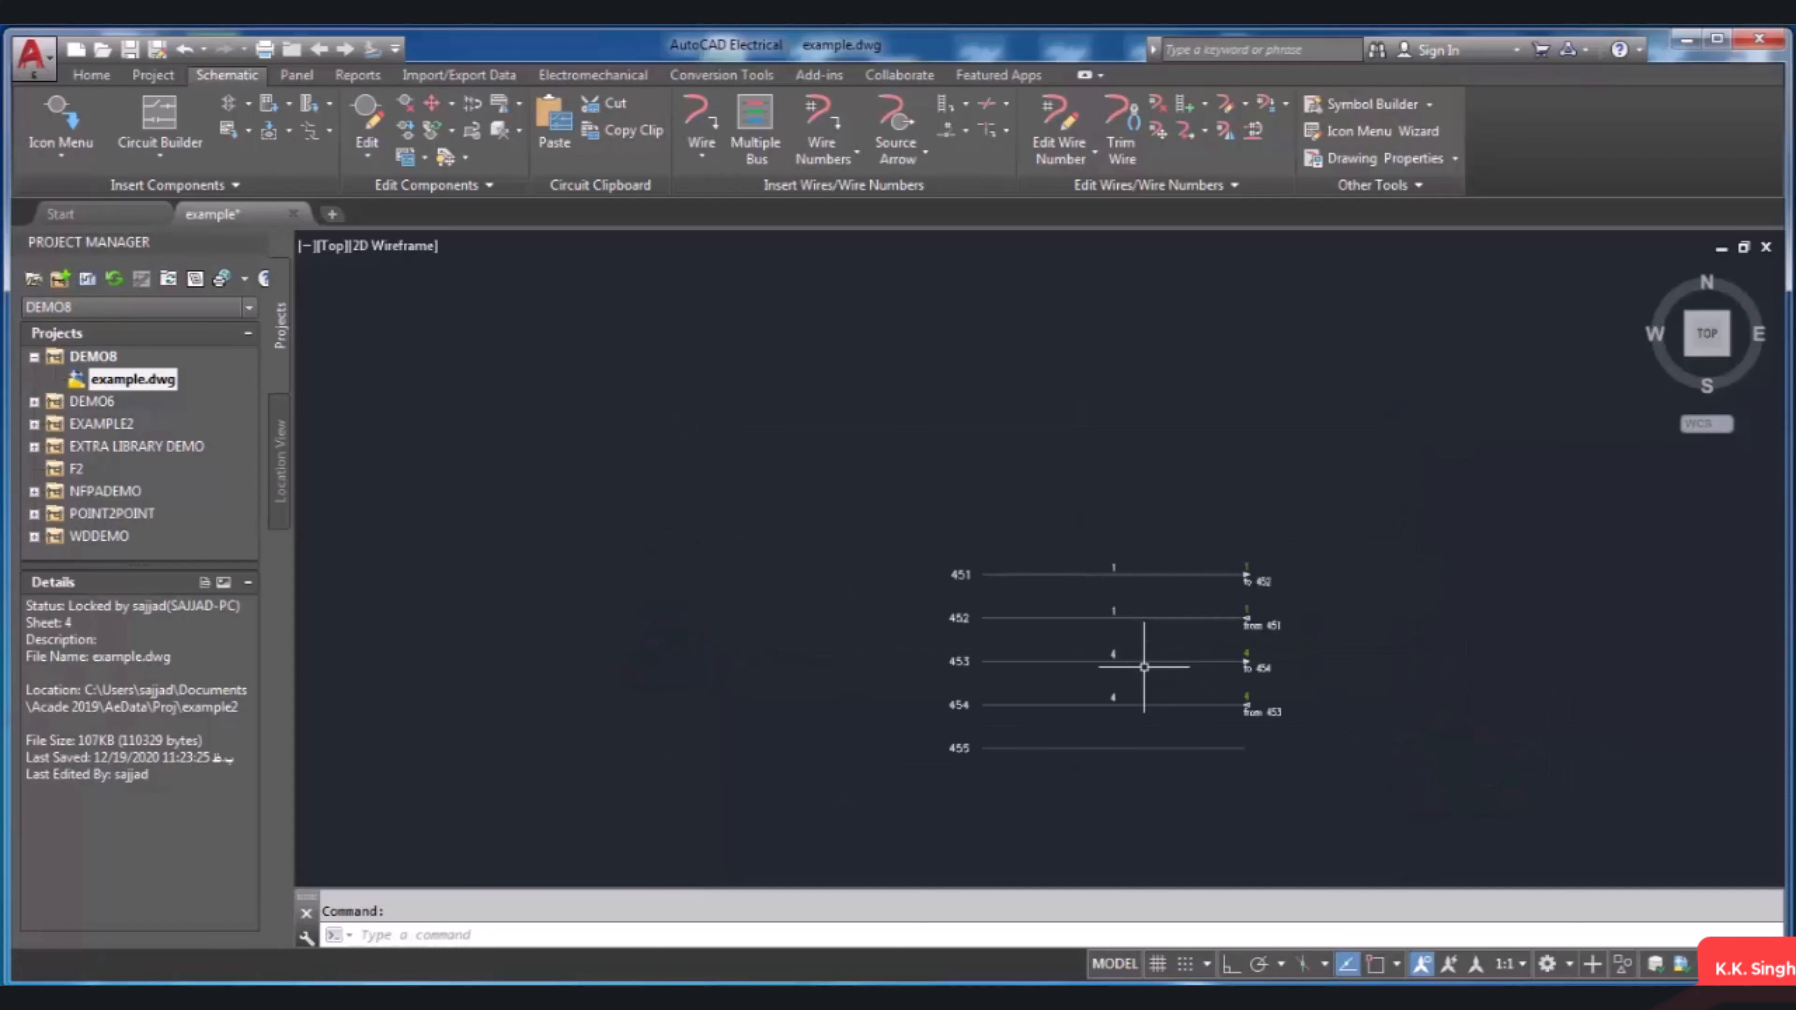
{"action": "scroll", "coordinate": [1144, 666], "scroll_direction": "up", "scroll_amount": 3}
{"action": "scroll", "coordinate": [1074, 622], "scroll_direction": "down", "scroll_amount": 5}
{"action": "scroll", "coordinate": [1110, 667], "scroll_direction": "up", "scroll_amount": 2}
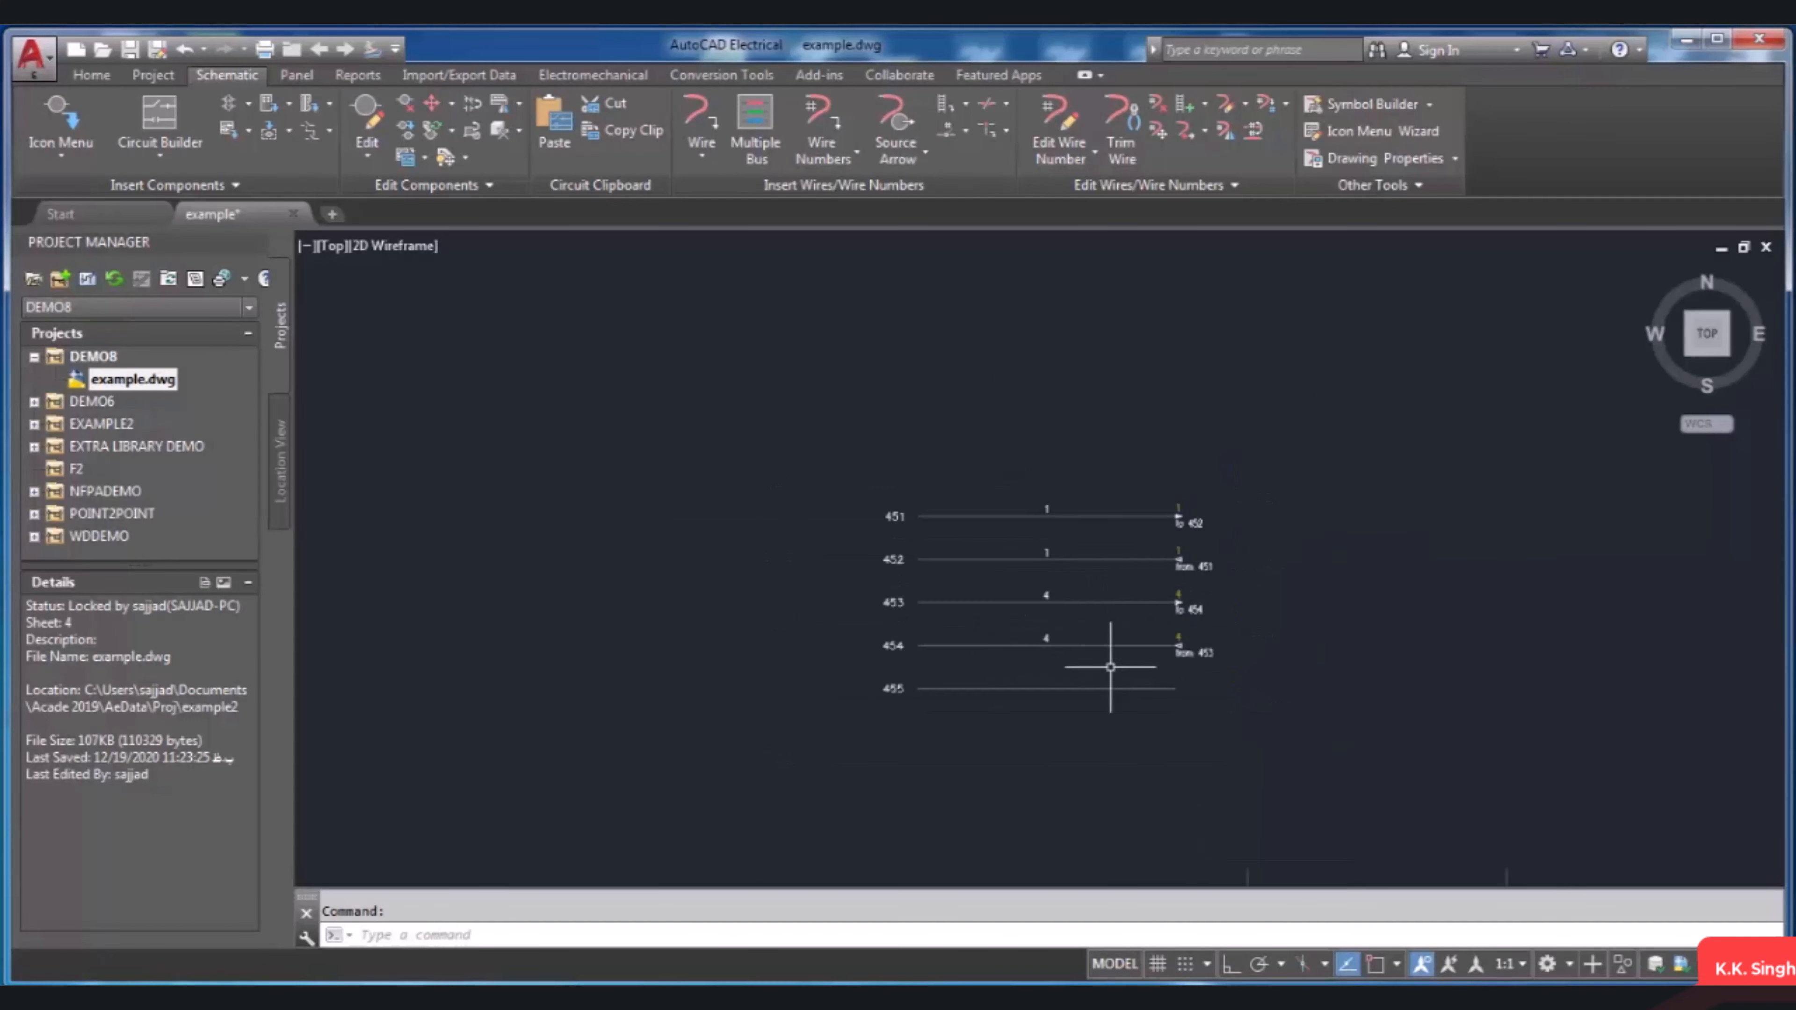
Step: Insert a source arrow with code 92 and style 1 on ladder rung 456, adding a branching wire stub up and to the right
{"action": "scroll", "coordinate": [1110, 666], "scroll_direction": "down", "scroll_amount": 2}
{"action": "scroll", "coordinate": [1202, 593], "scroll_direction": "up", "scroll_amount": 2}
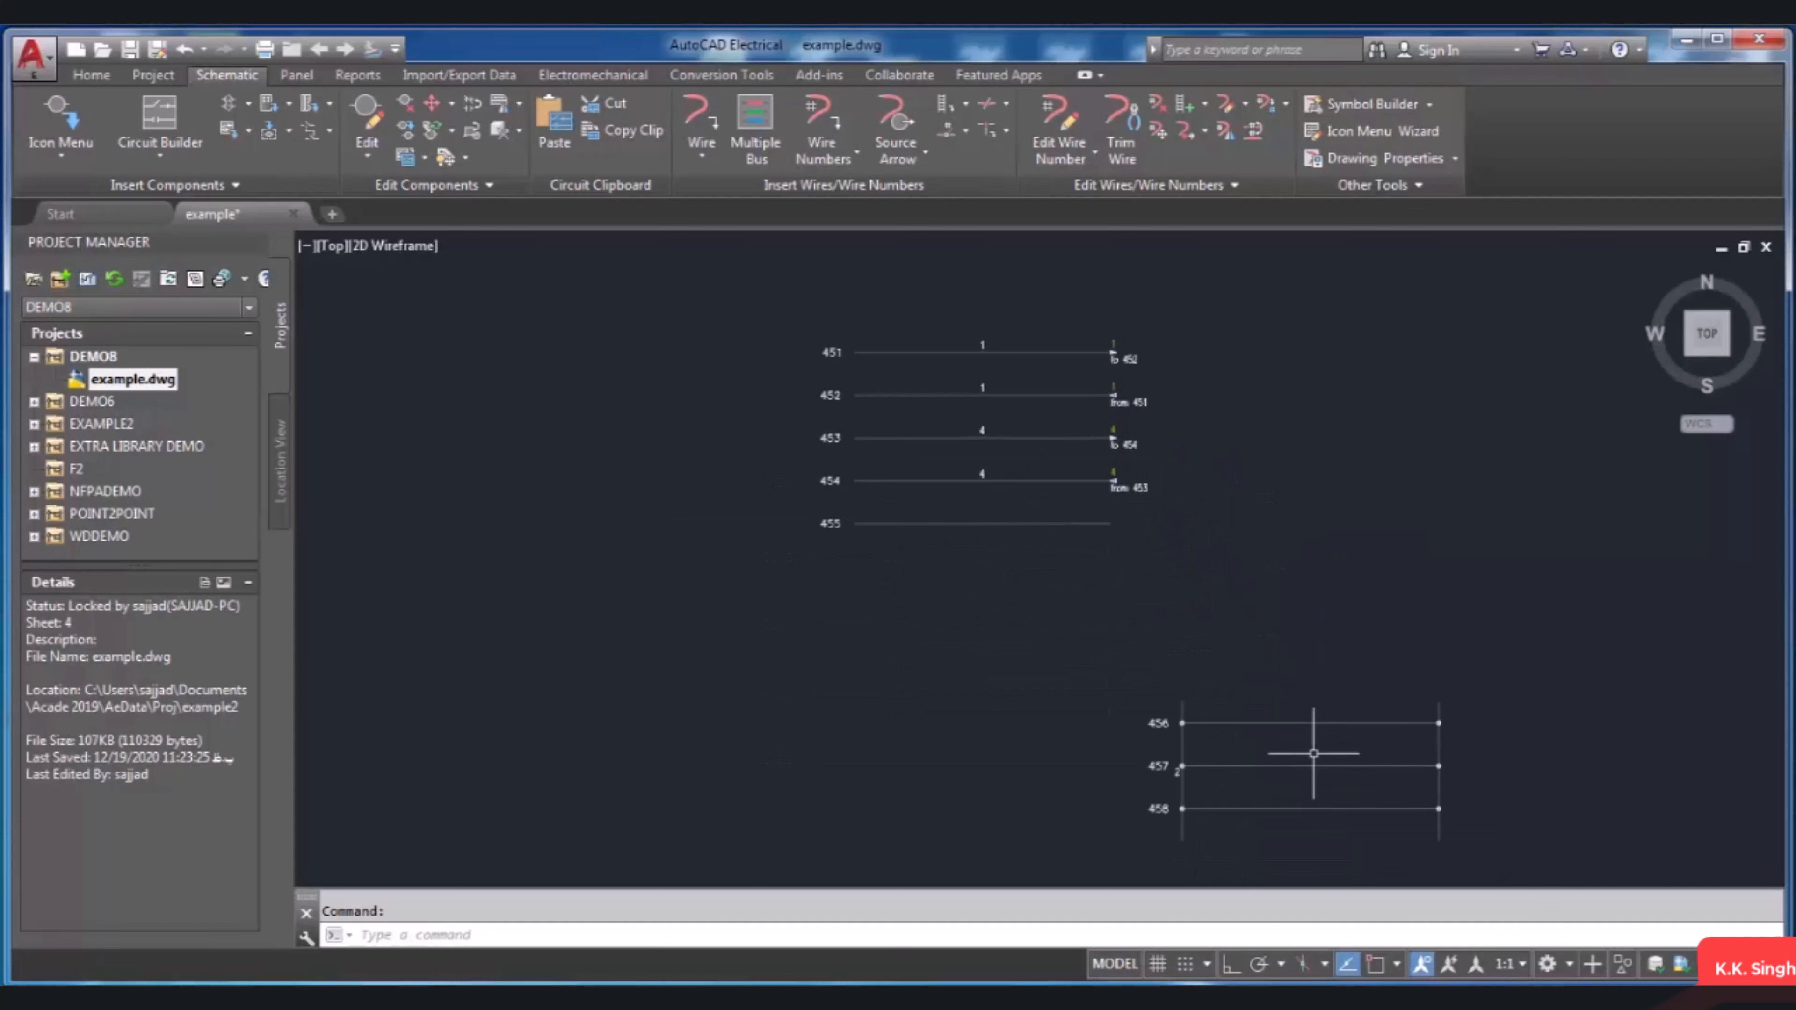
{"action": "scroll", "coordinate": [1435, 742], "scroll_direction": "up", "scroll_amount": 1}
{"action": "scroll", "coordinate": [1408, 659], "scroll_direction": "down", "scroll_amount": 1}
{"action": "scroll", "coordinate": [1427, 681], "scroll_direction": "up", "scroll_amount": 2}
{"action": "scroll", "coordinate": [1427, 680], "scroll_direction": "up", "scroll_amount": 2}
{"action": "scroll", "coordinate": [1423, 734], "scroll_direction": "down", "scroll_amount": 2}
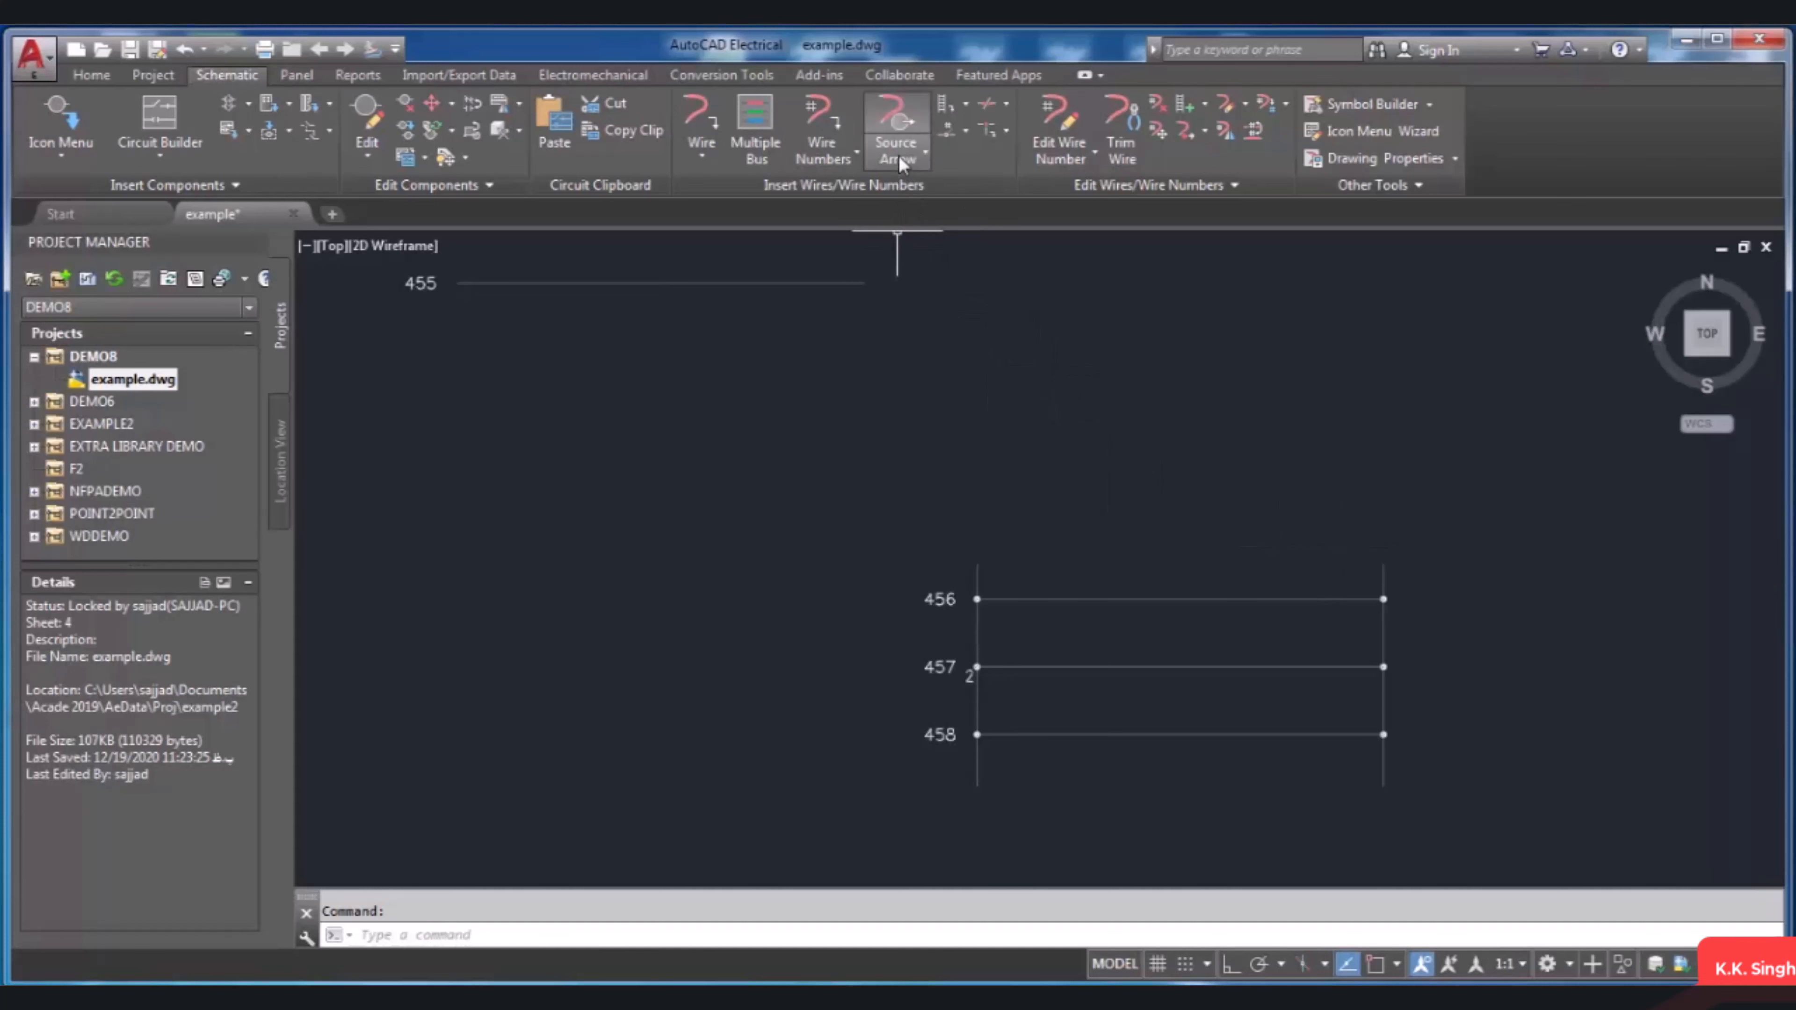
{"action": "left_click", "coordinate": [896, 126]}
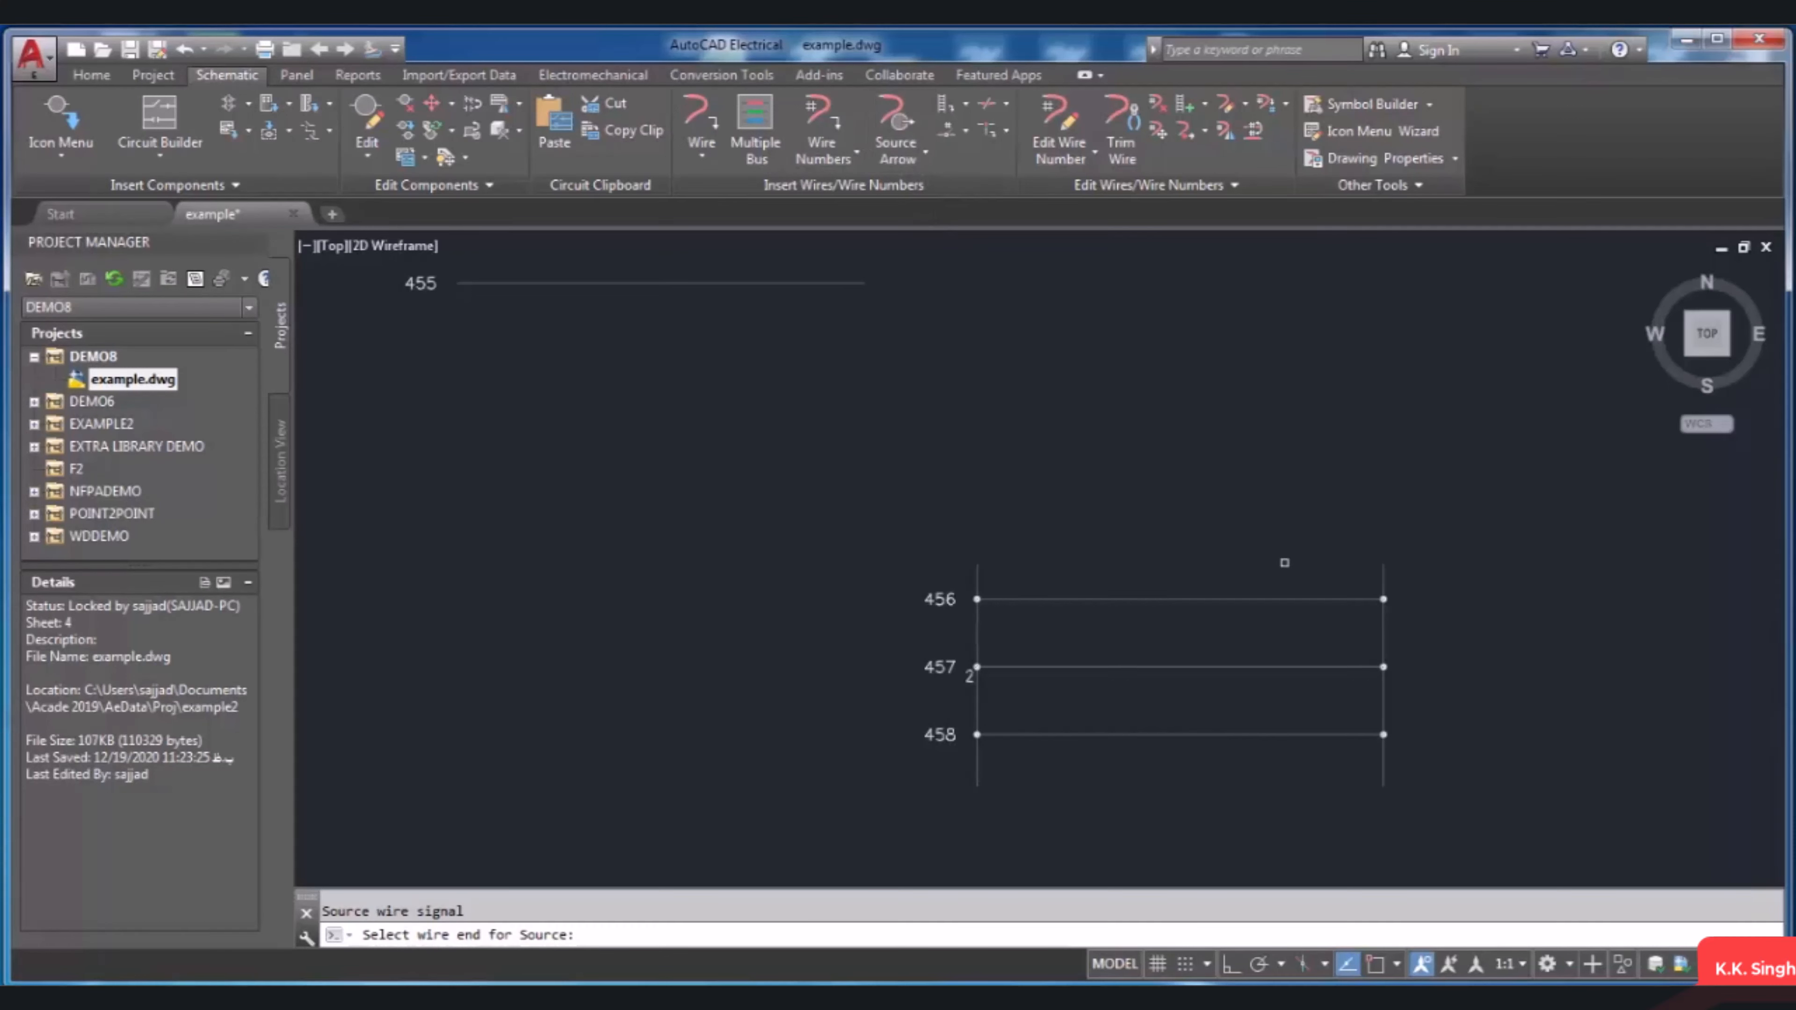
{"action": "left_click", "coordinate": [1372, 605]}
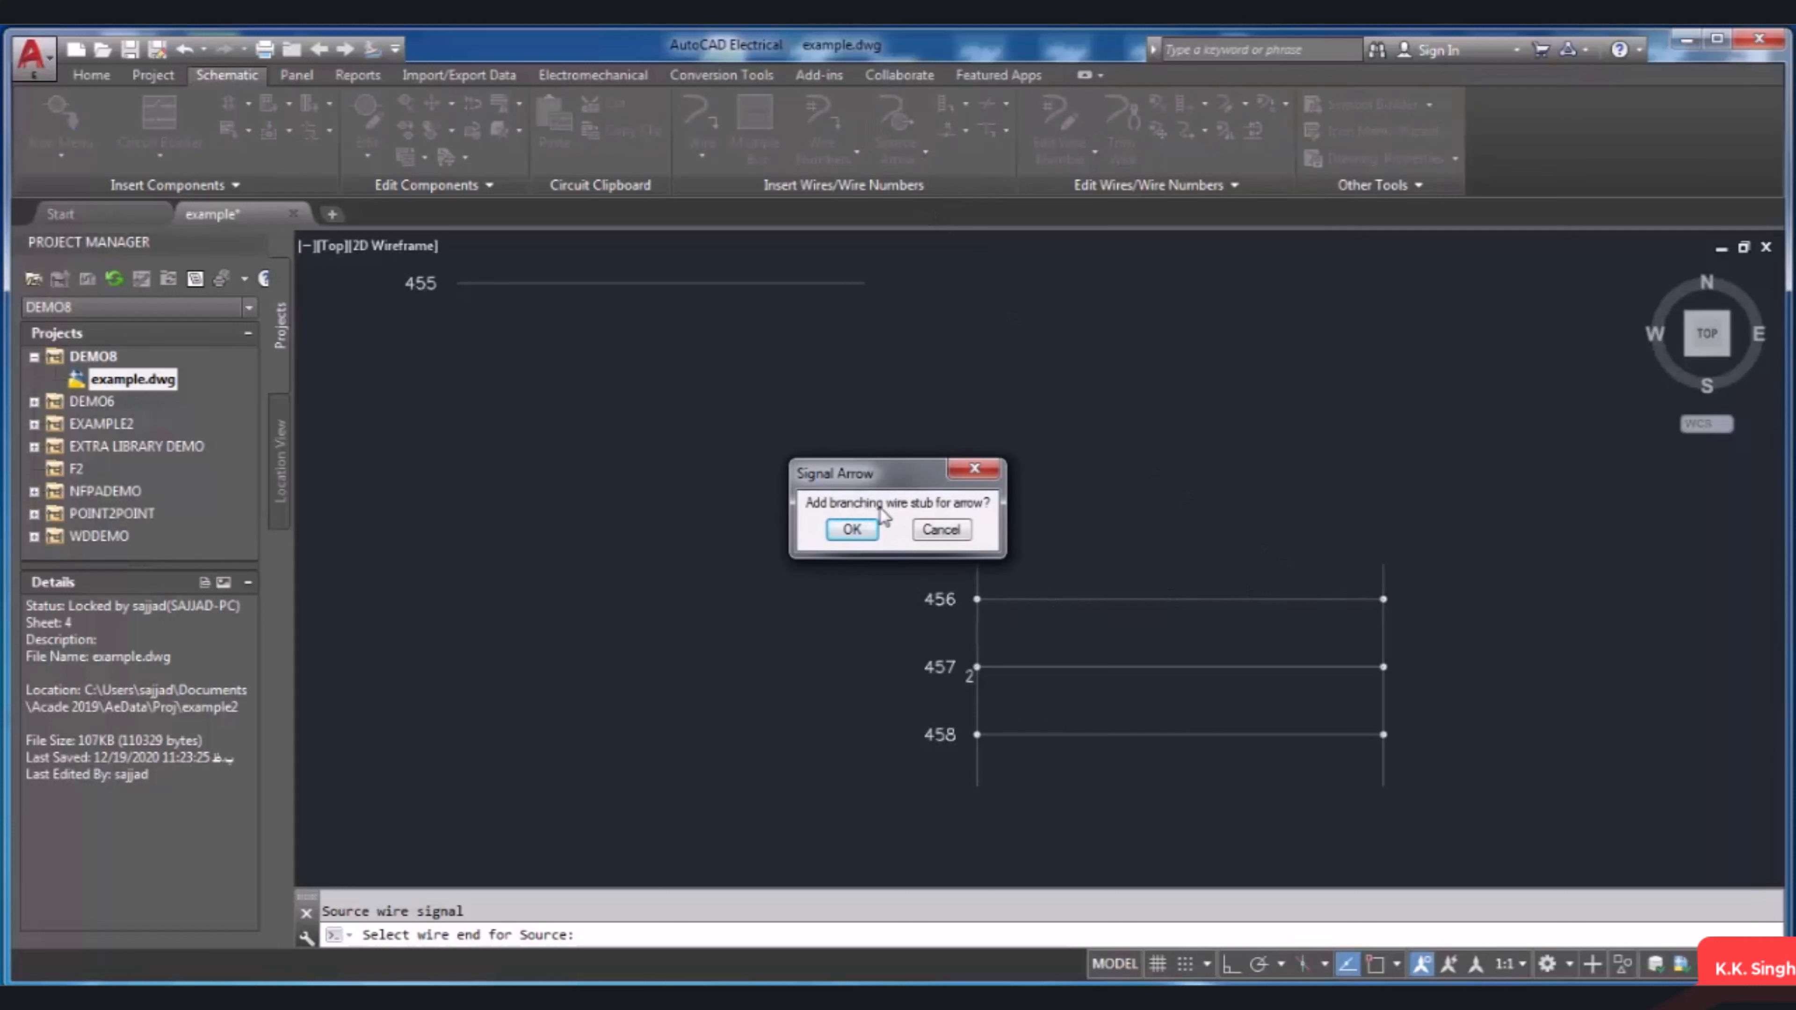
{"action": "left_click", "coordinate": [851, 532]}
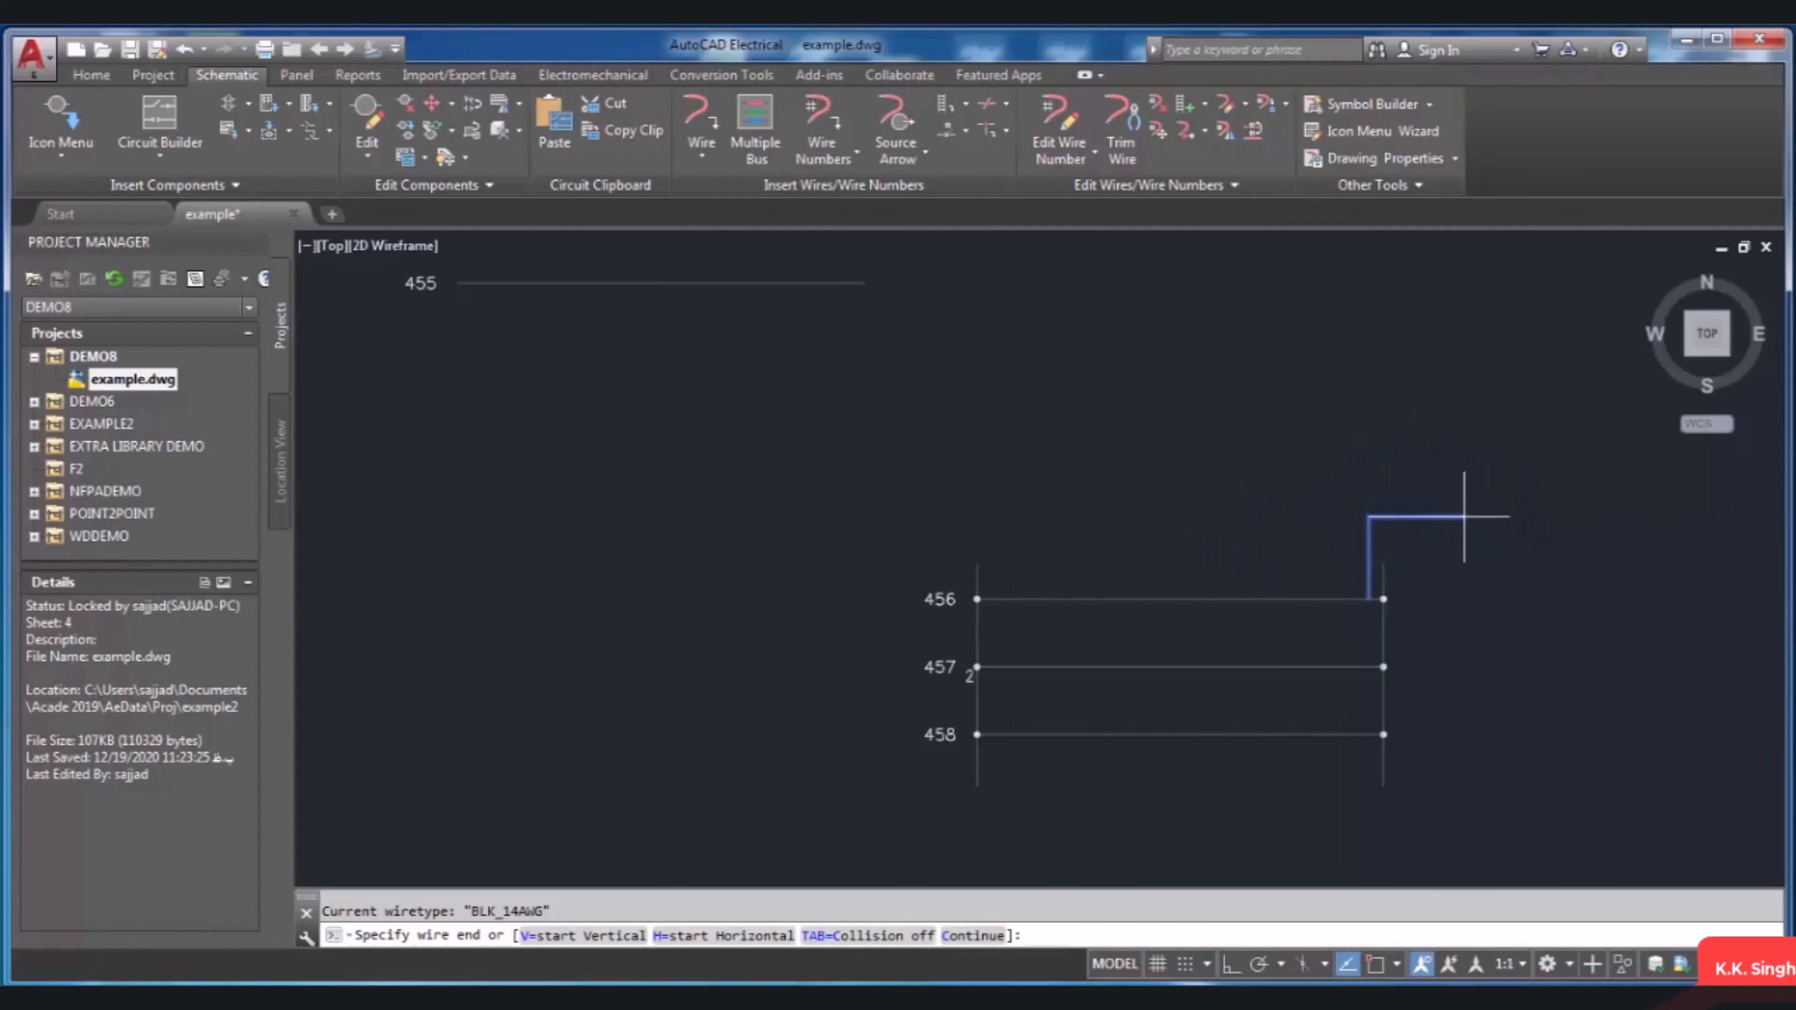
{"action": "left_click", "coordinate": [1432, 524]}
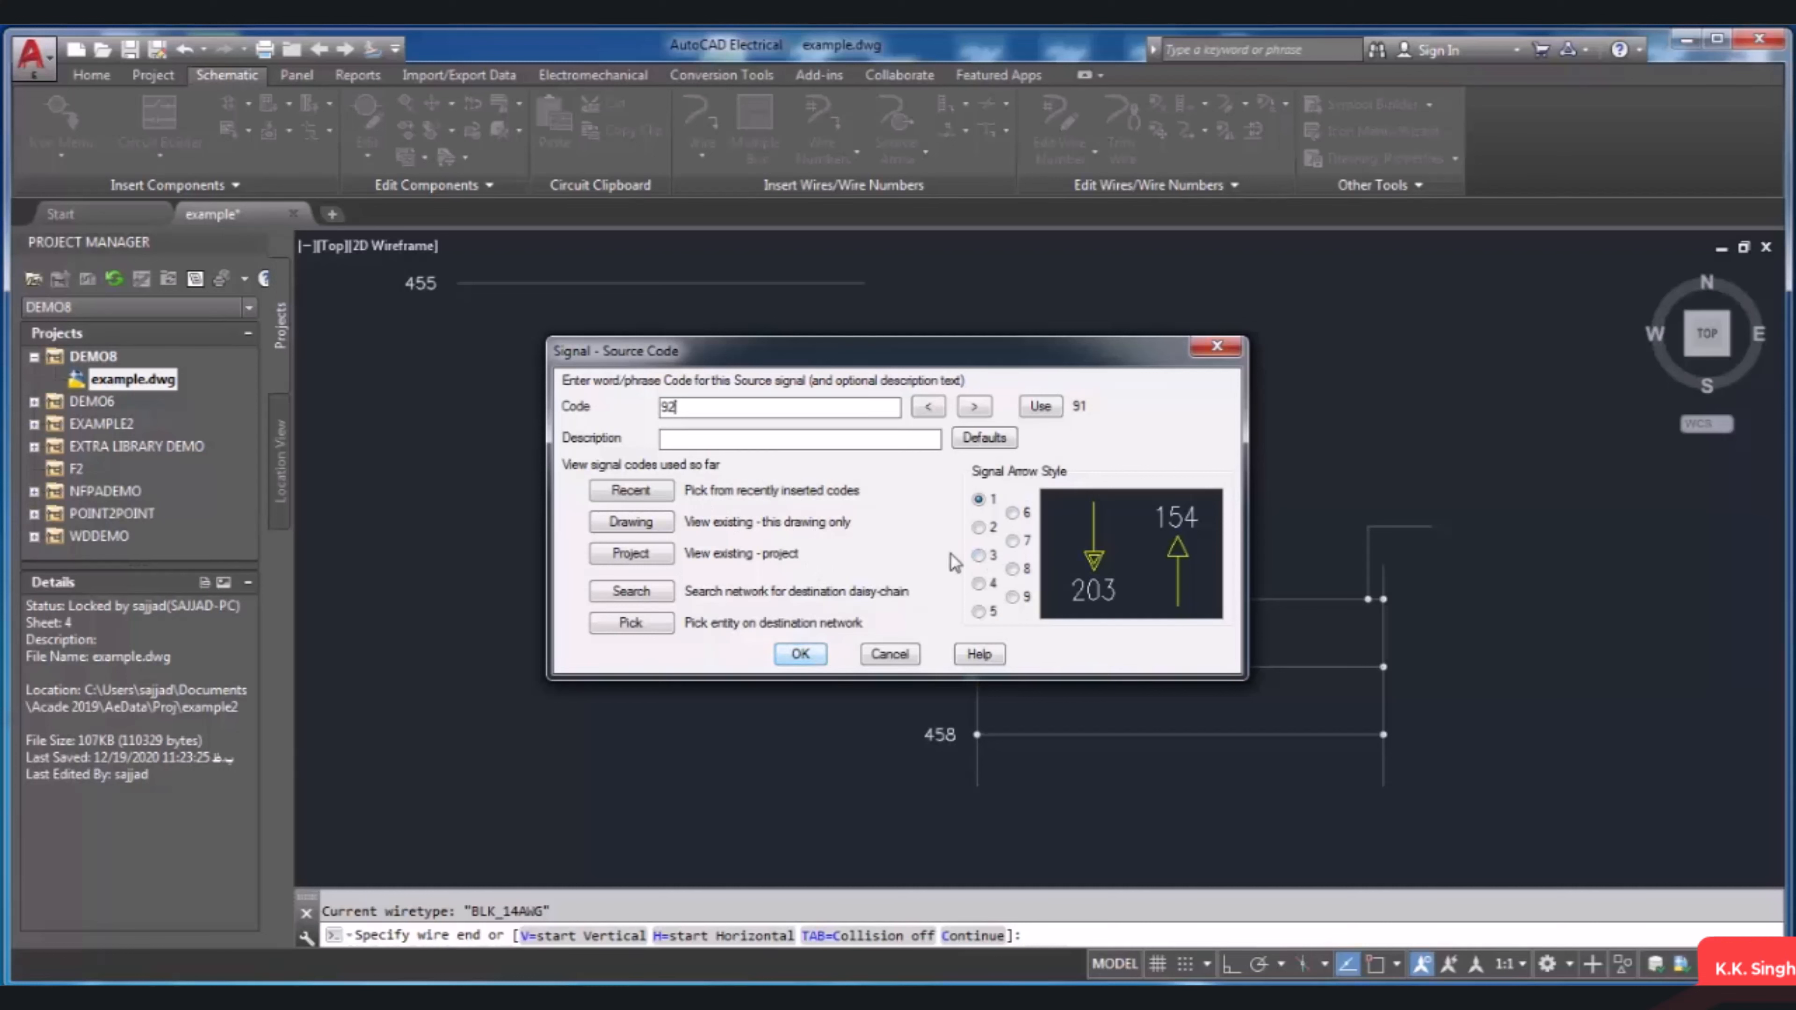
{"action": "left_click", "coordinate": [799, 654]}
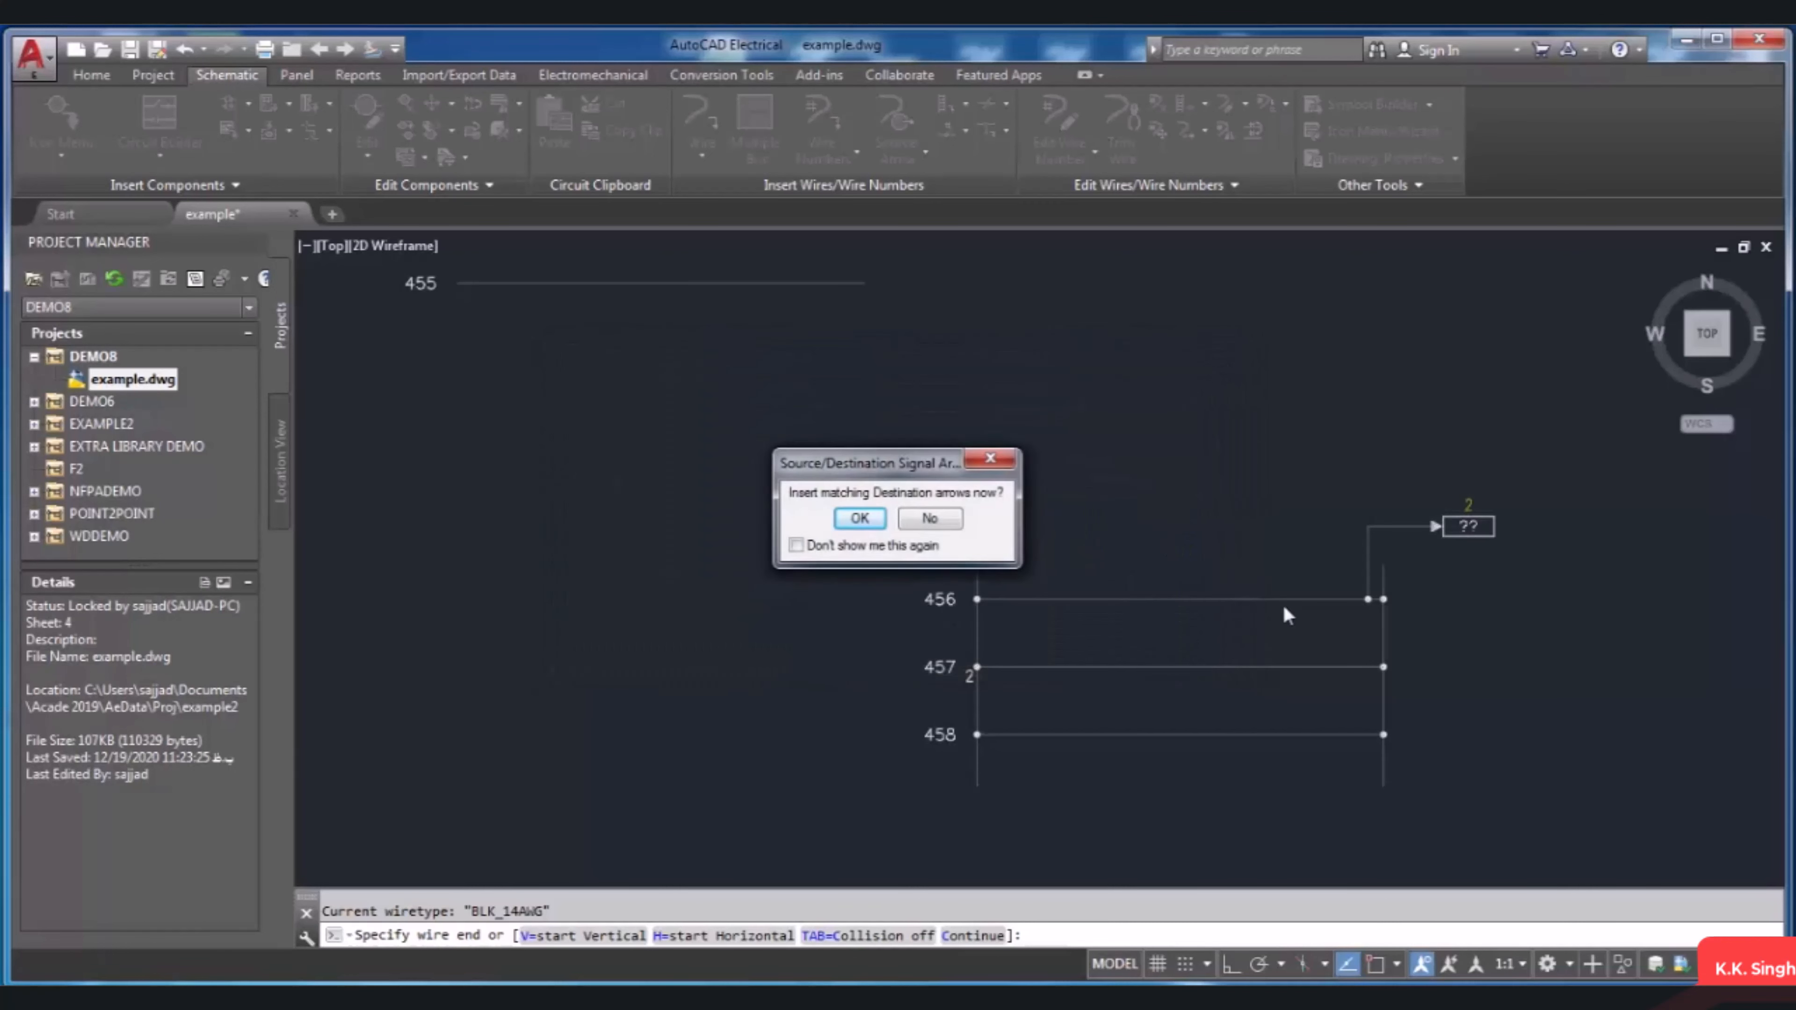
Step: Insert the matching destination arrow for code 92 near the right end of ladder rung 457
{"action": "left_click", "coordinate": [871, 525]}
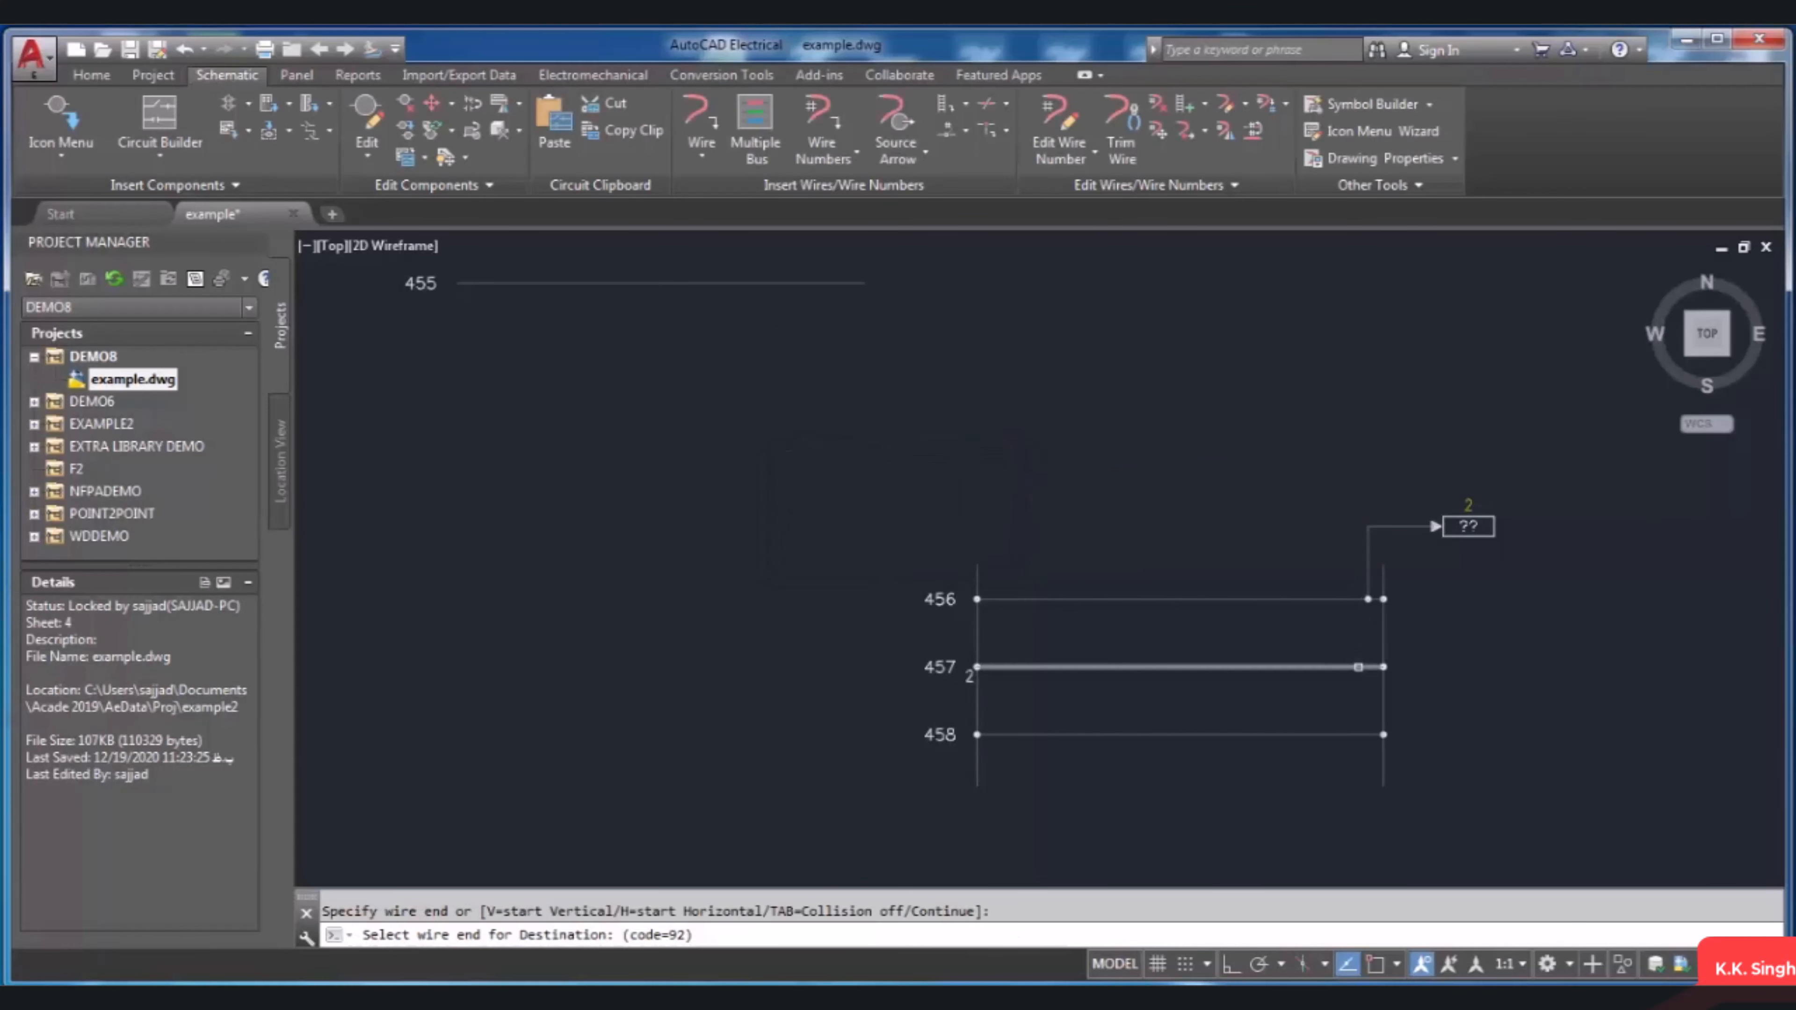
{"action": "left_click", "coordinate": [1358, 667]}
{"action": "scroll", "coordinate": [1529, 661], "scroll_direction": "up", "scroll_amount": 2}
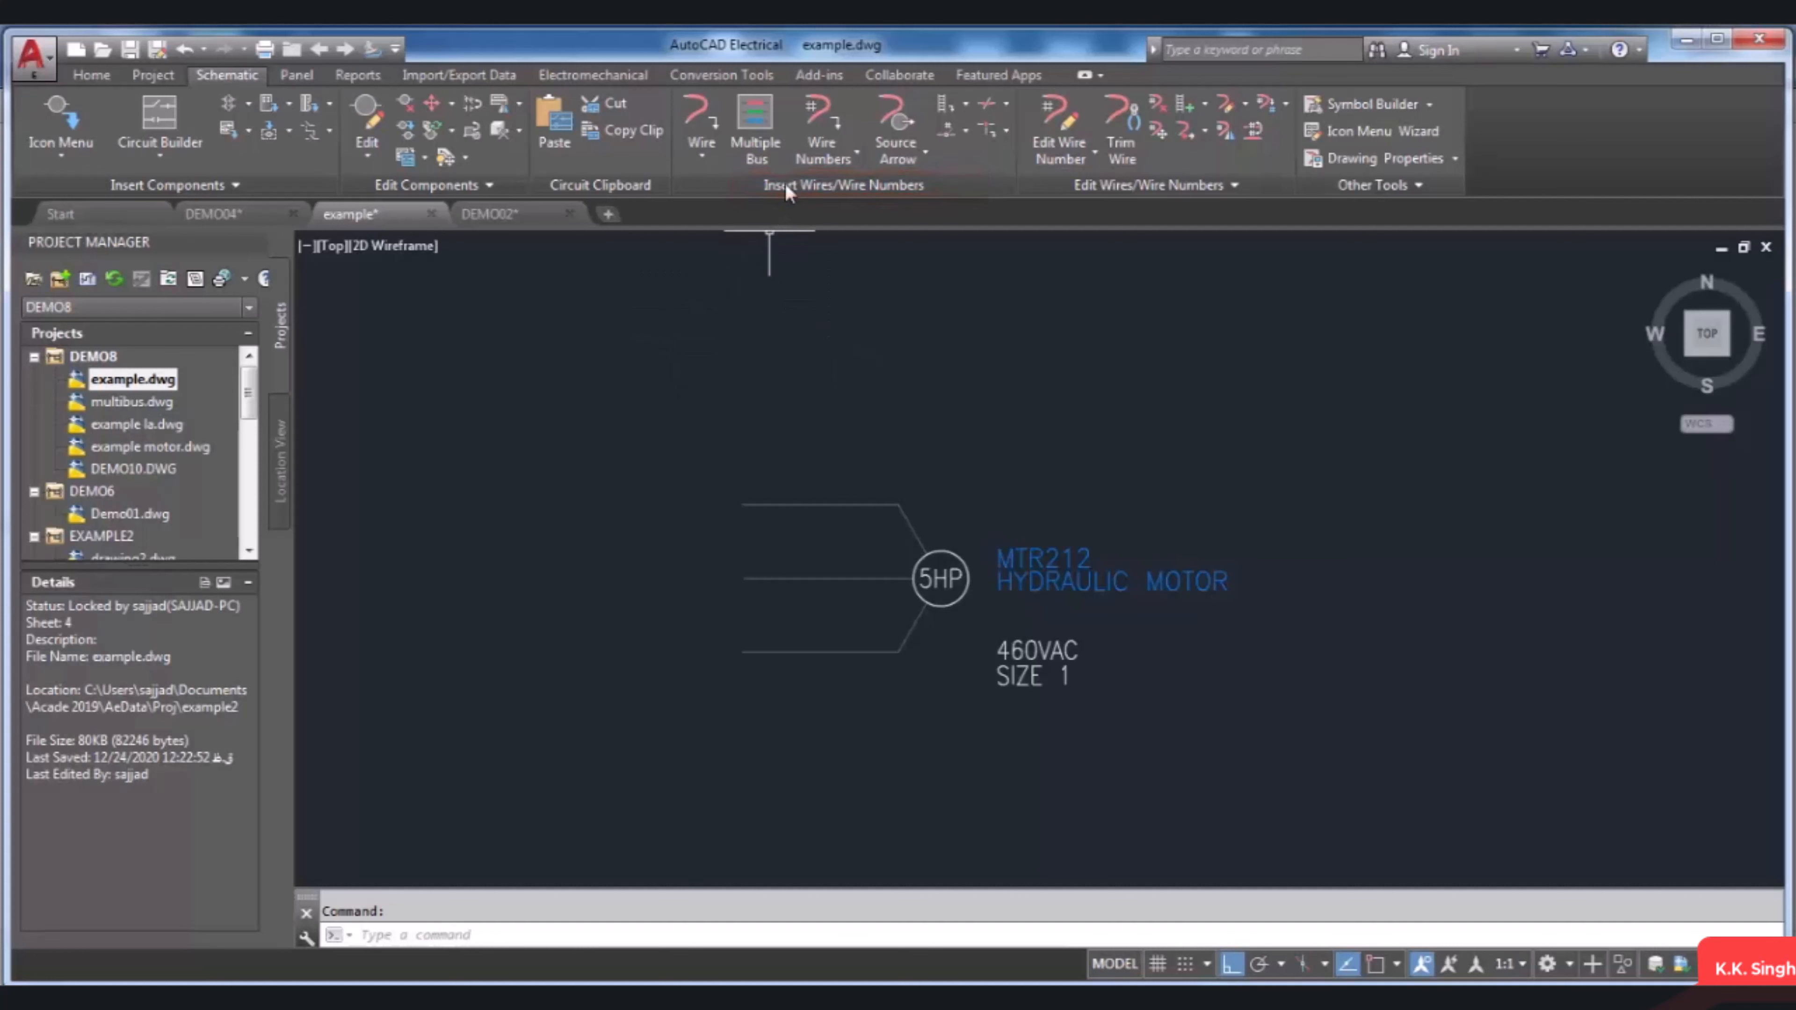
Step: Start 3 Phase Wire Numbering for the hydraulic motor wires and choose C1 as the prefix from the predefined prefixes
{"action": "left_click", "coordinate": [852, 157]}
{"action": "left_click", "coordinate": [849, 243]}
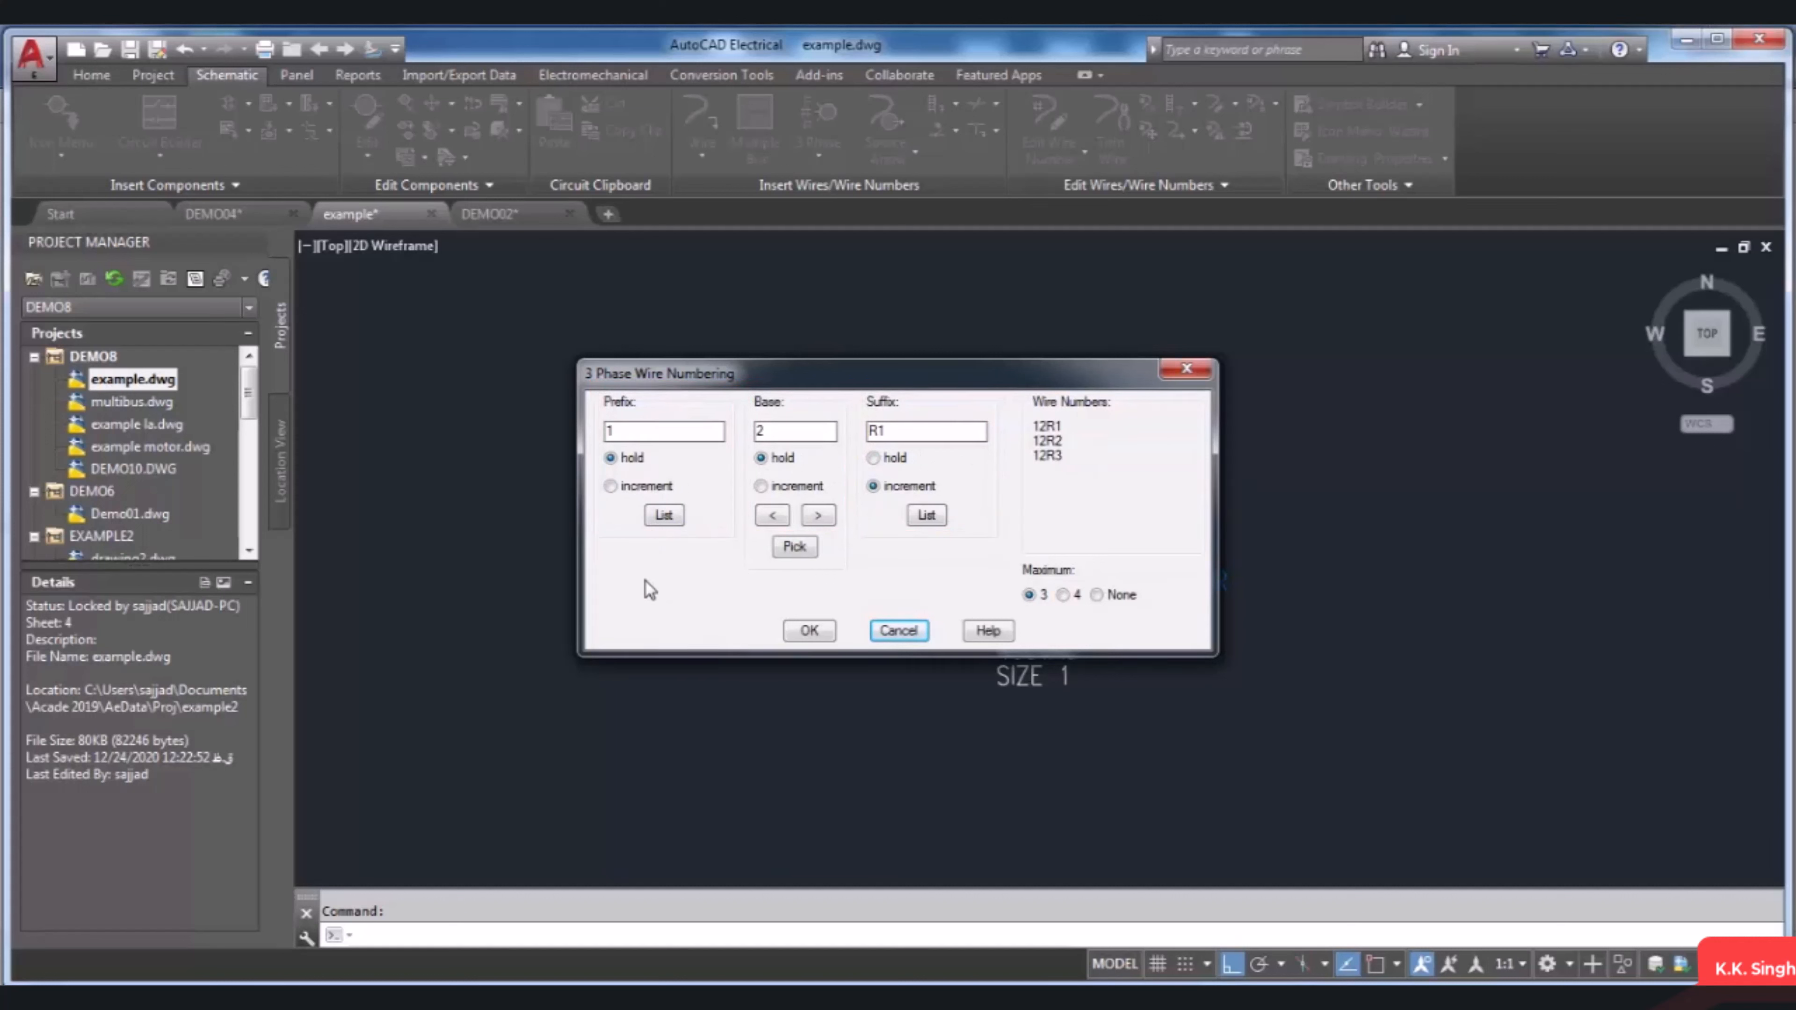
{"action": "left_click", "coordinate": [634, 432]}
{"action": "left_click", "coordinate": [664, 514]}
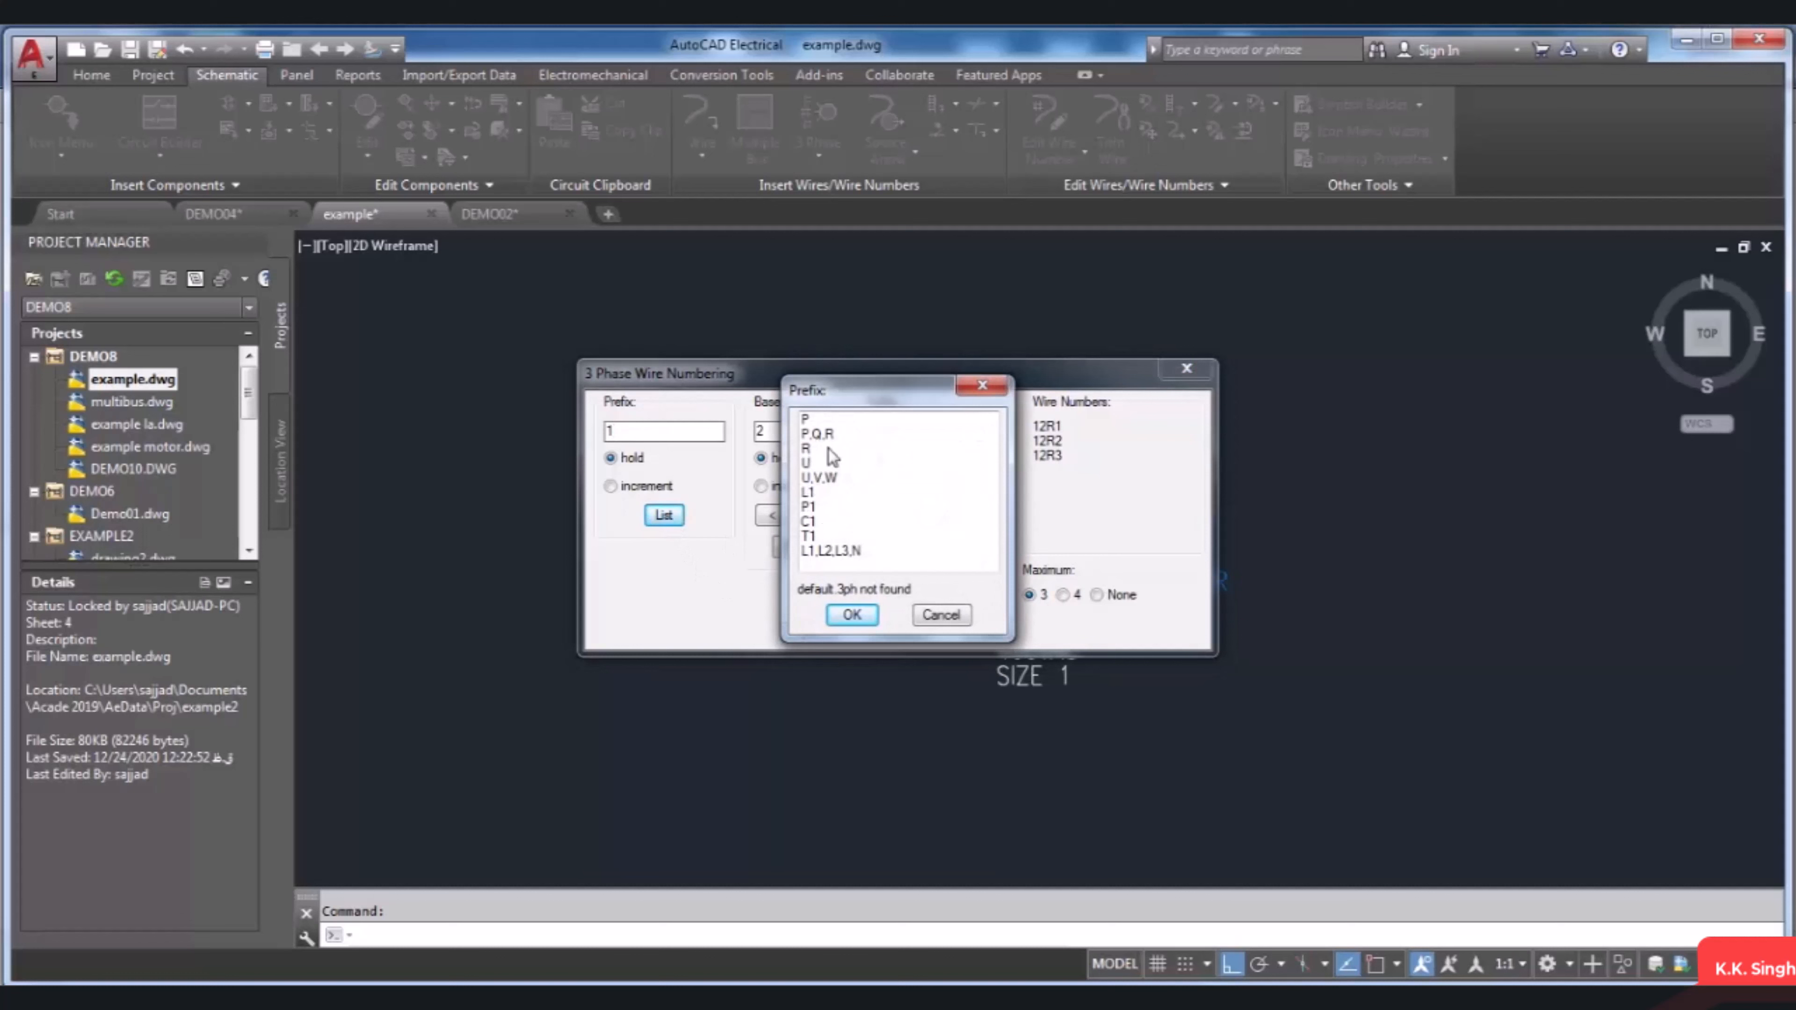
{"action": "left_click", "coordinate": [813, 522]}
{"action": "left_click", "coordinate": [853, 615]}
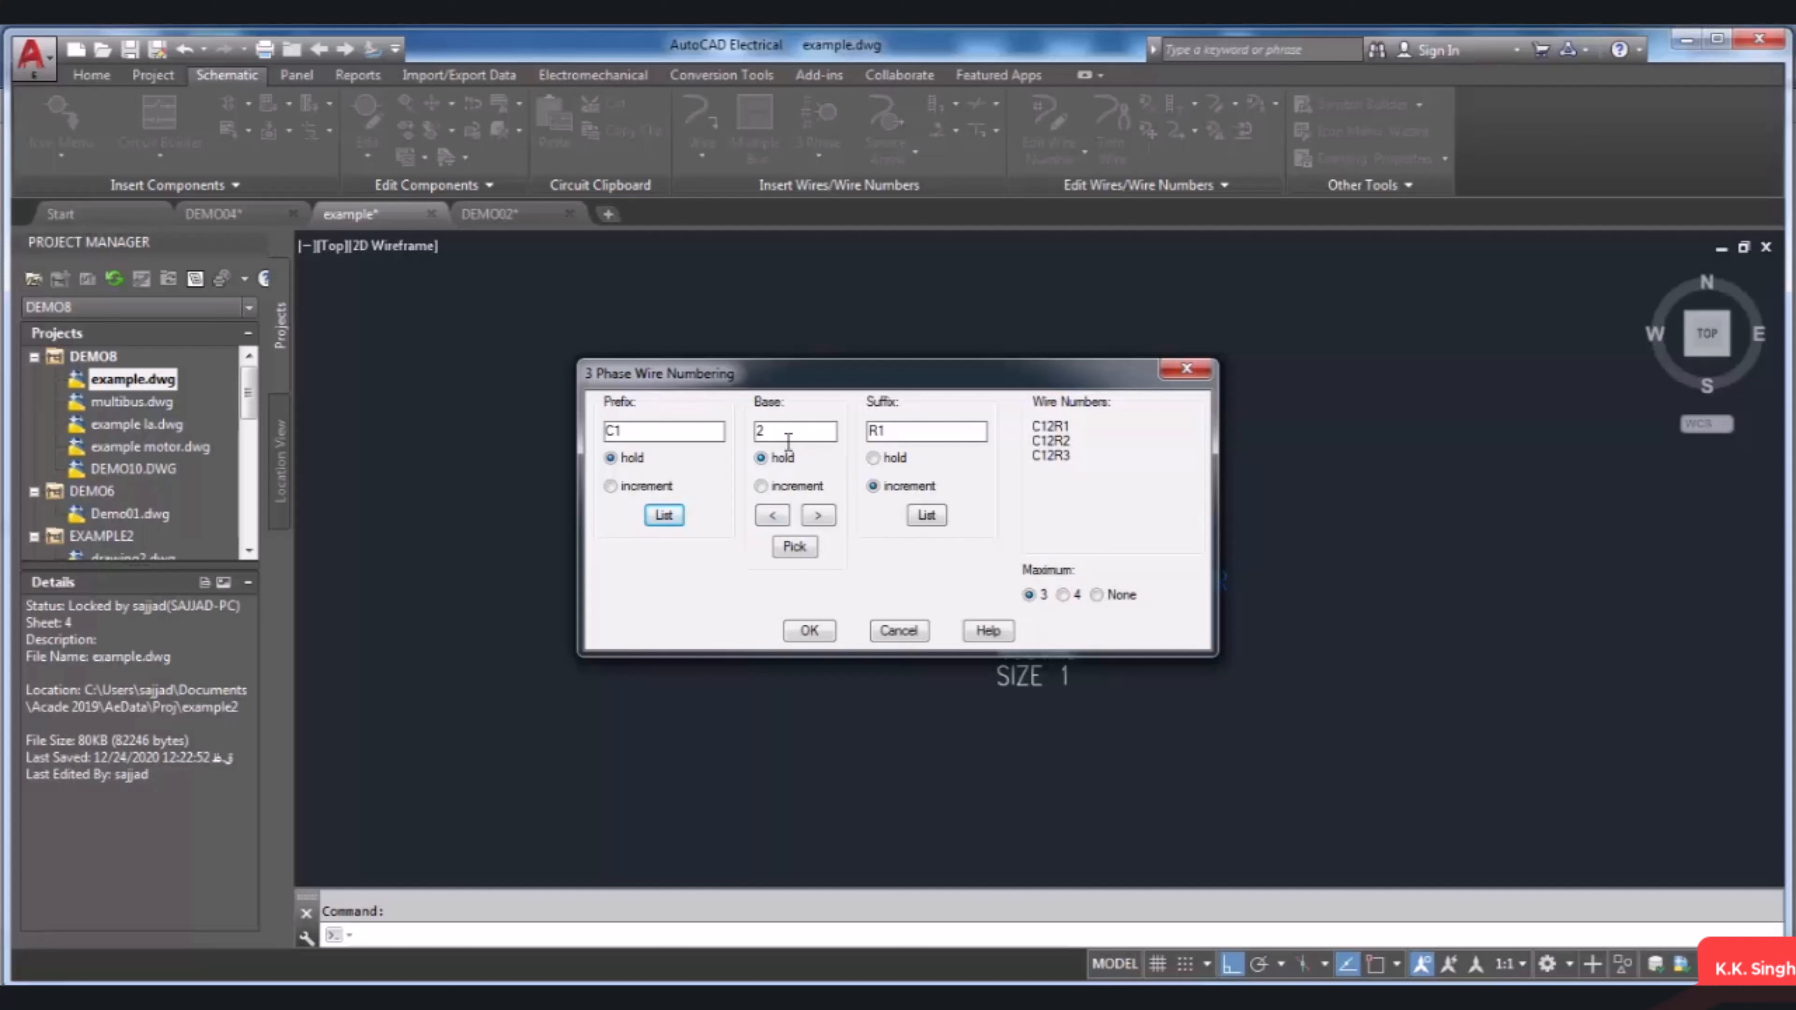
Step: Set the wire number base to 3 with a maximum of 3 wire numbers, and accept the numbering settings
{"action": "left_click", "coordinate": [817, 516]}
{"action": "left_click", "coordinate": [813, 519]}
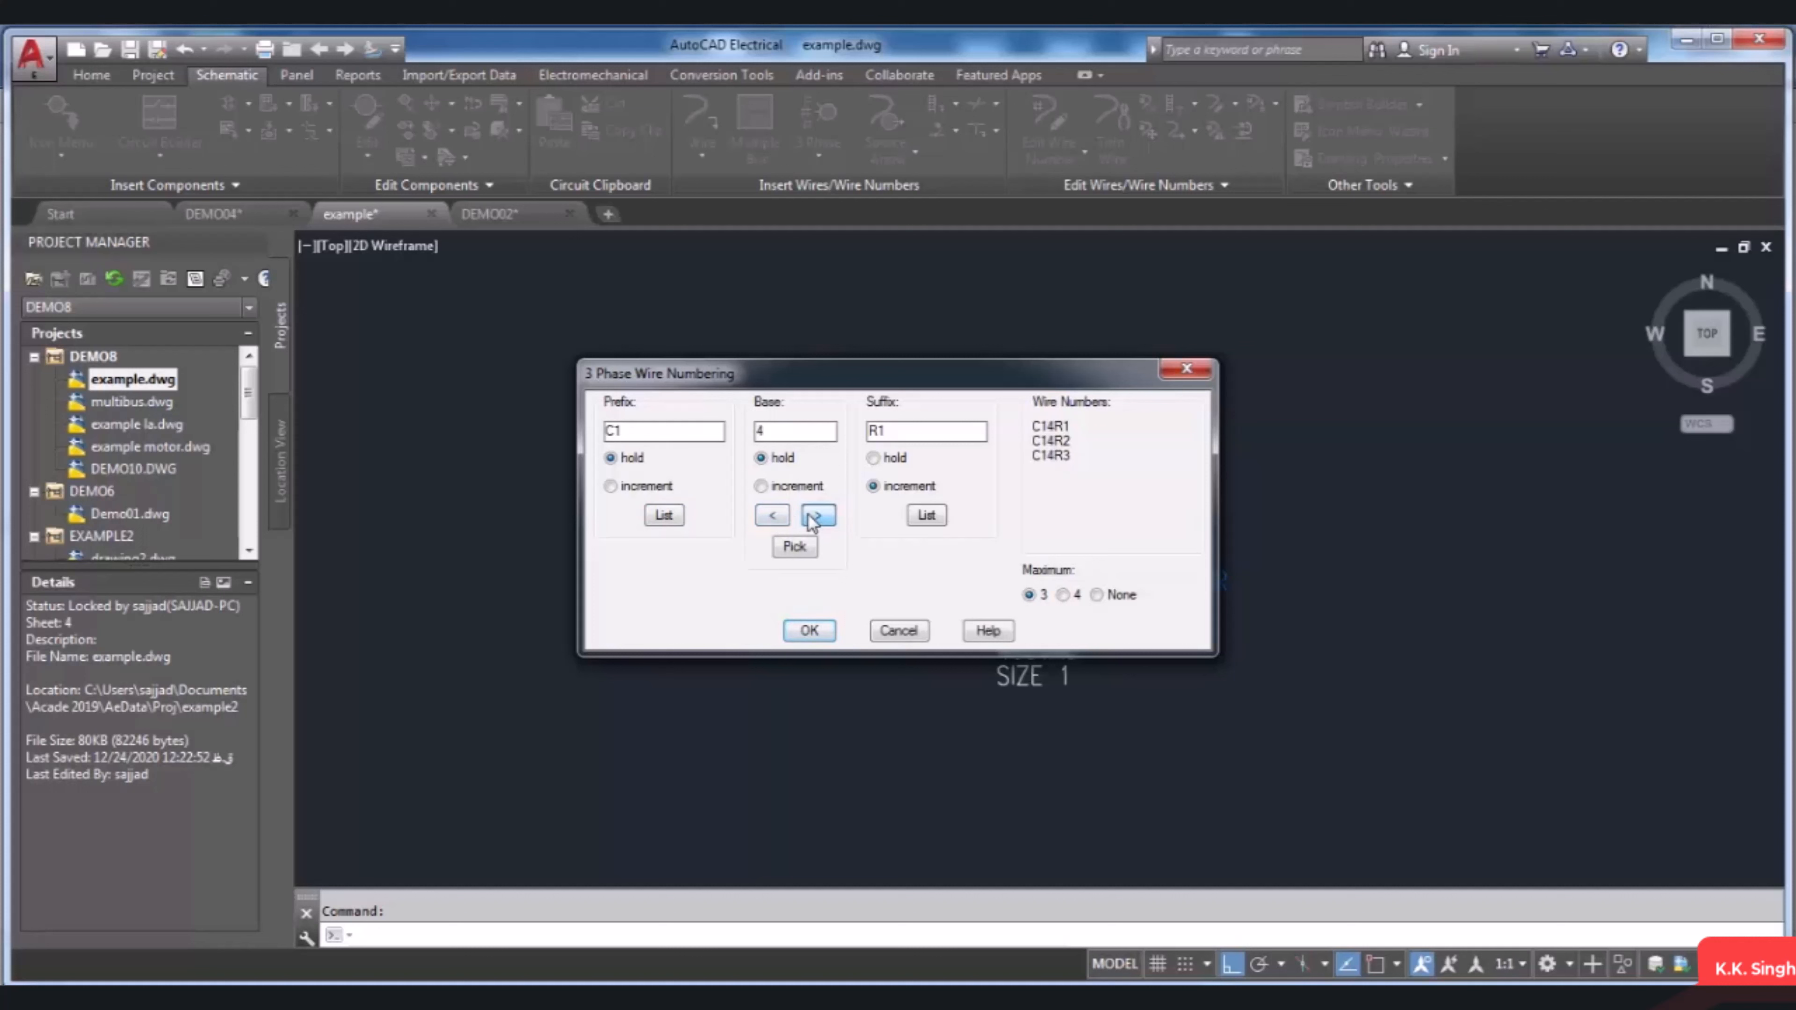
{"action": "left_click", "coordinate": [775, 517]}
{"action": "left_click", "coordinate": [1063, 595]}
{"action": "left_click", "coordinate": [1103, 597]}
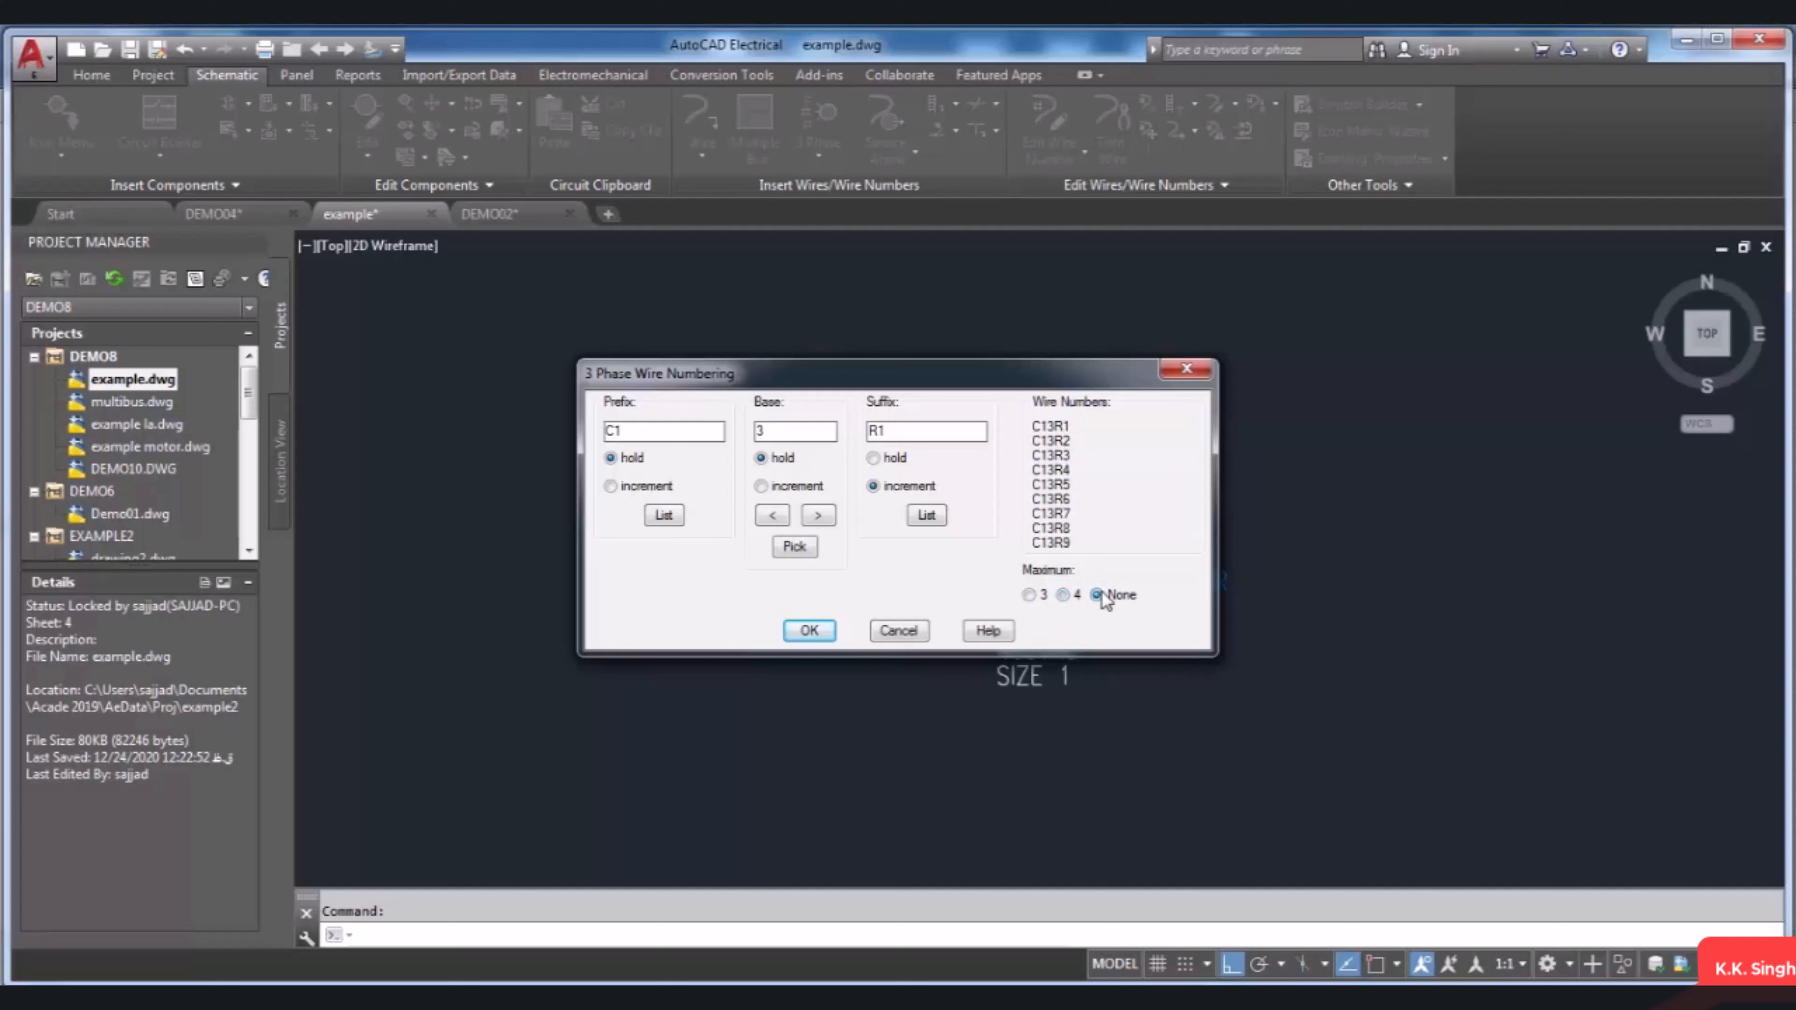
{"action": "left_click", "coordinate": [1031, 597]}
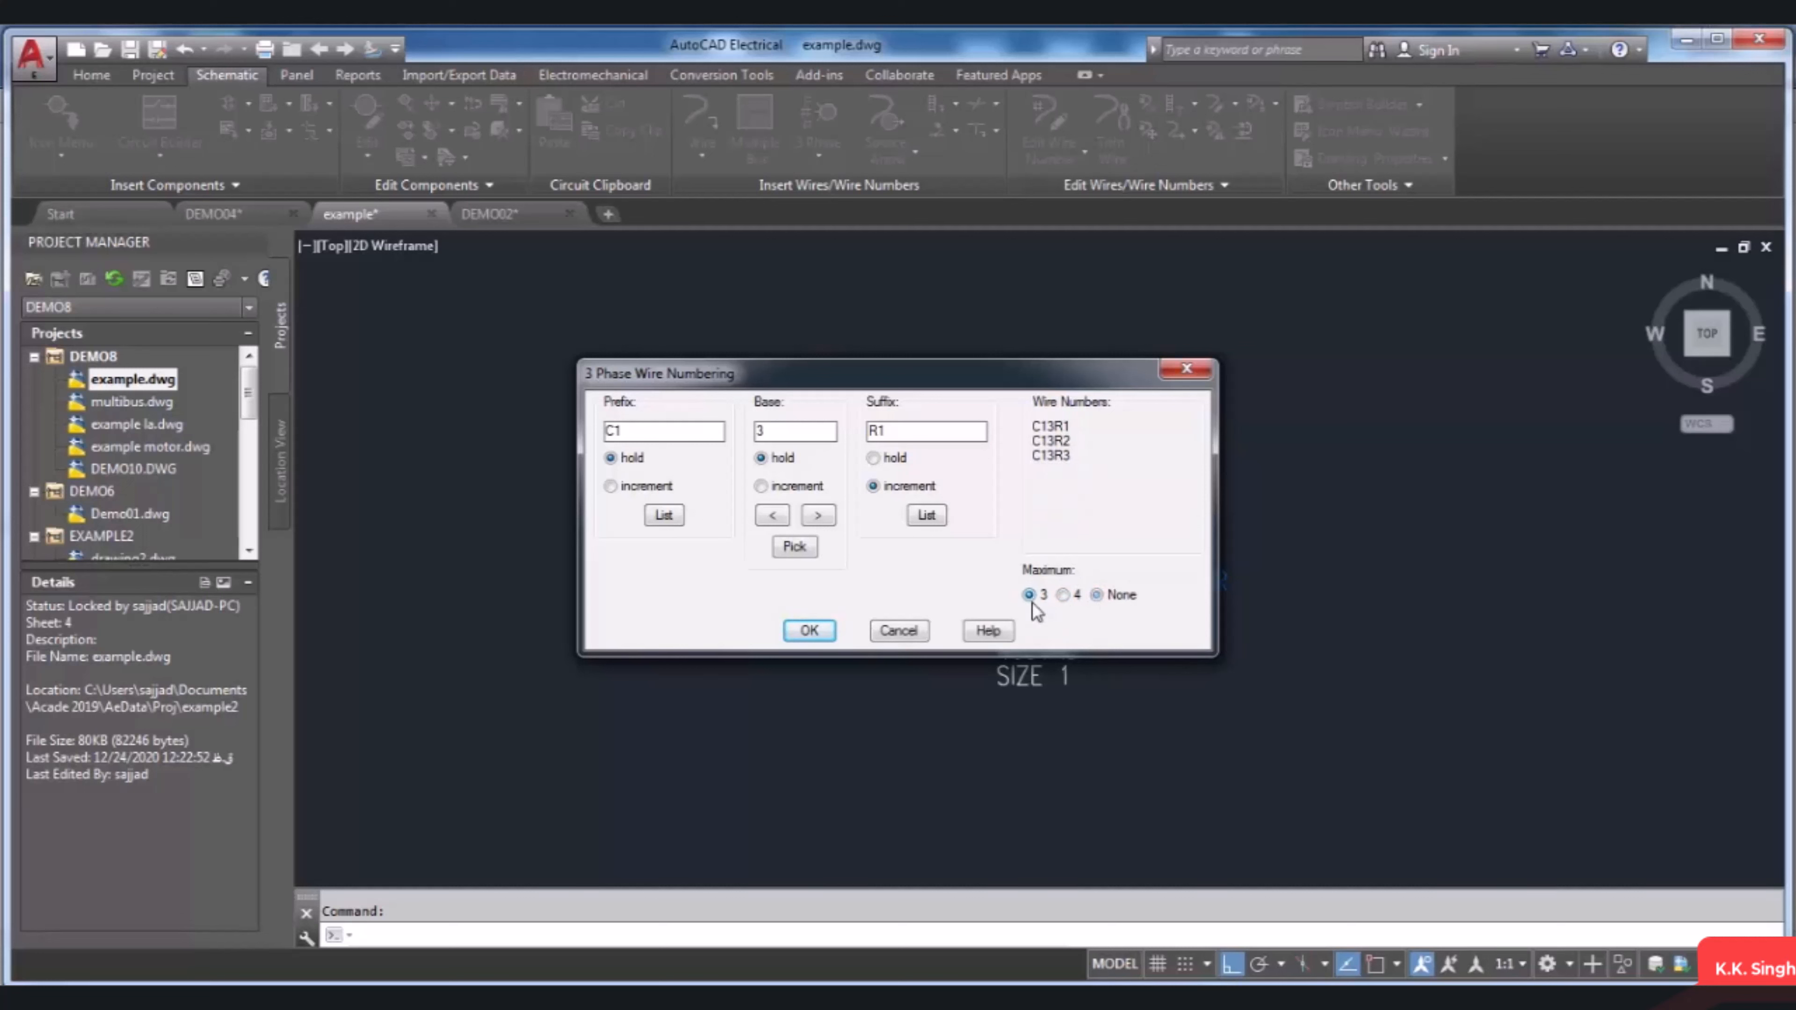
{"action": "left_click", "coordinate": [810, 630]}
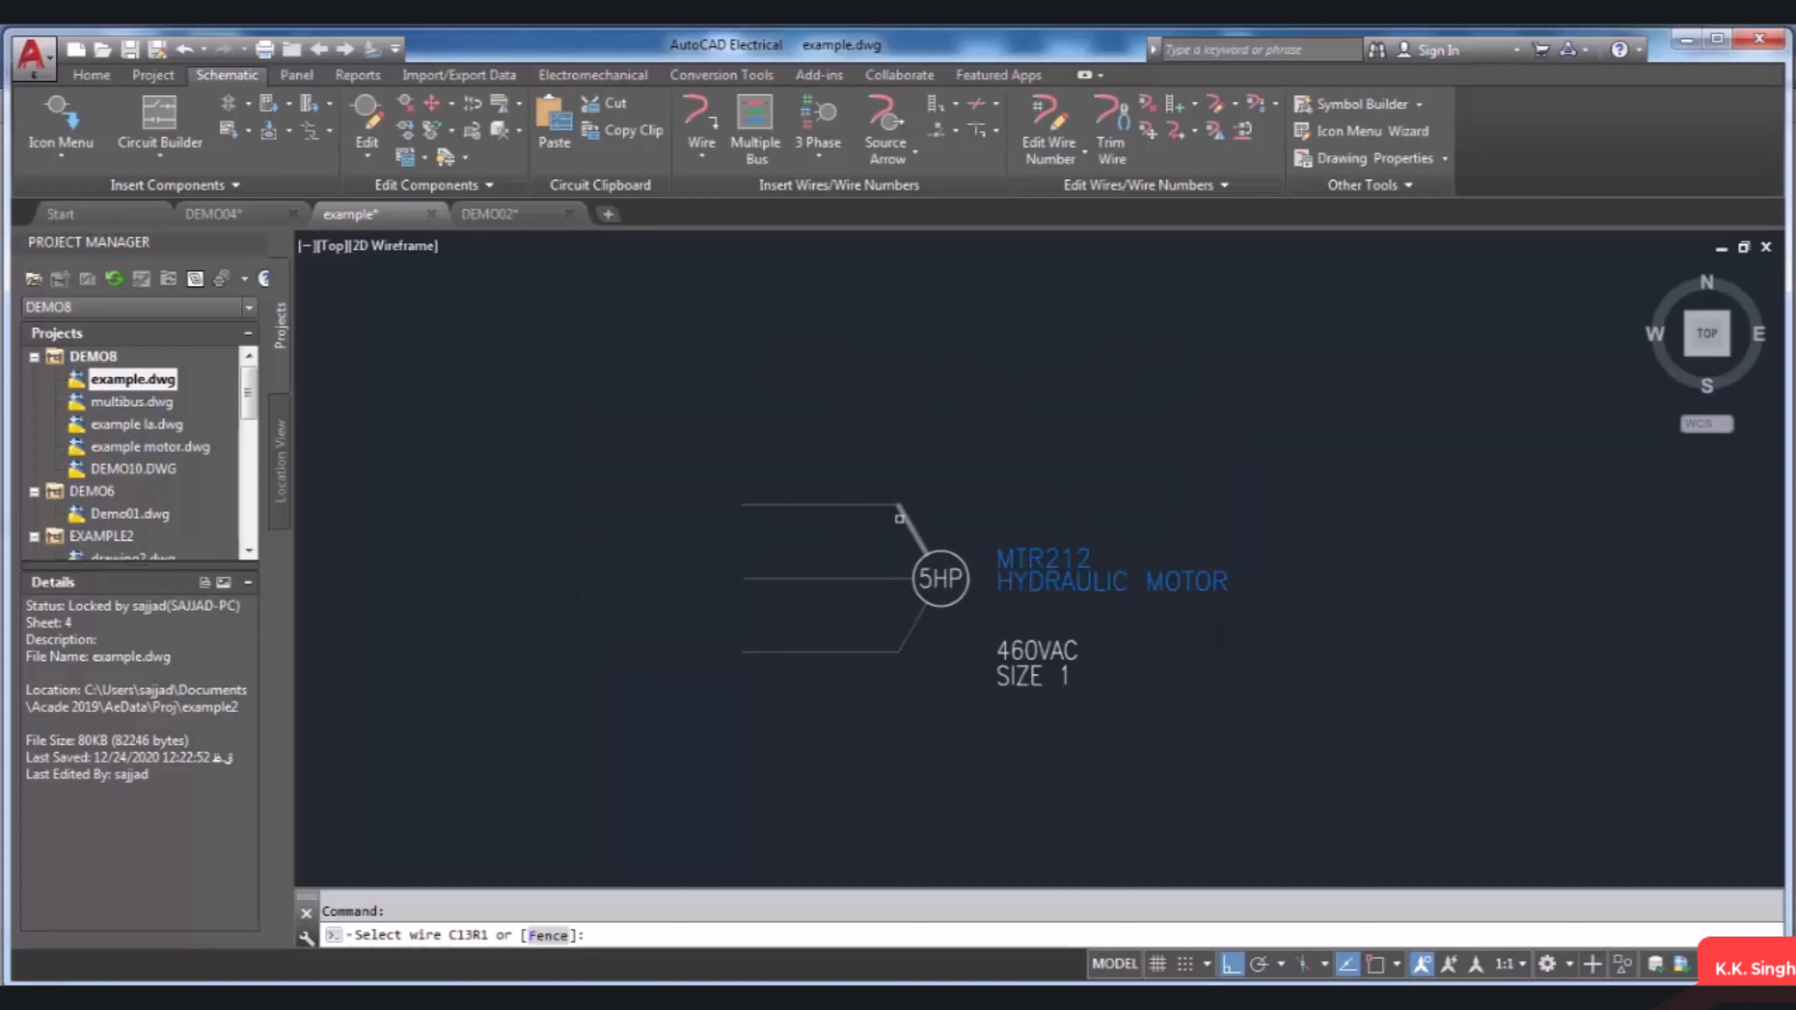
Step: Assign wire numbers C13R1, C13R2 and C13R3 to the motor's upper, middle and lower wires
{"action": "left_click", "coordinate": [834, 504]}
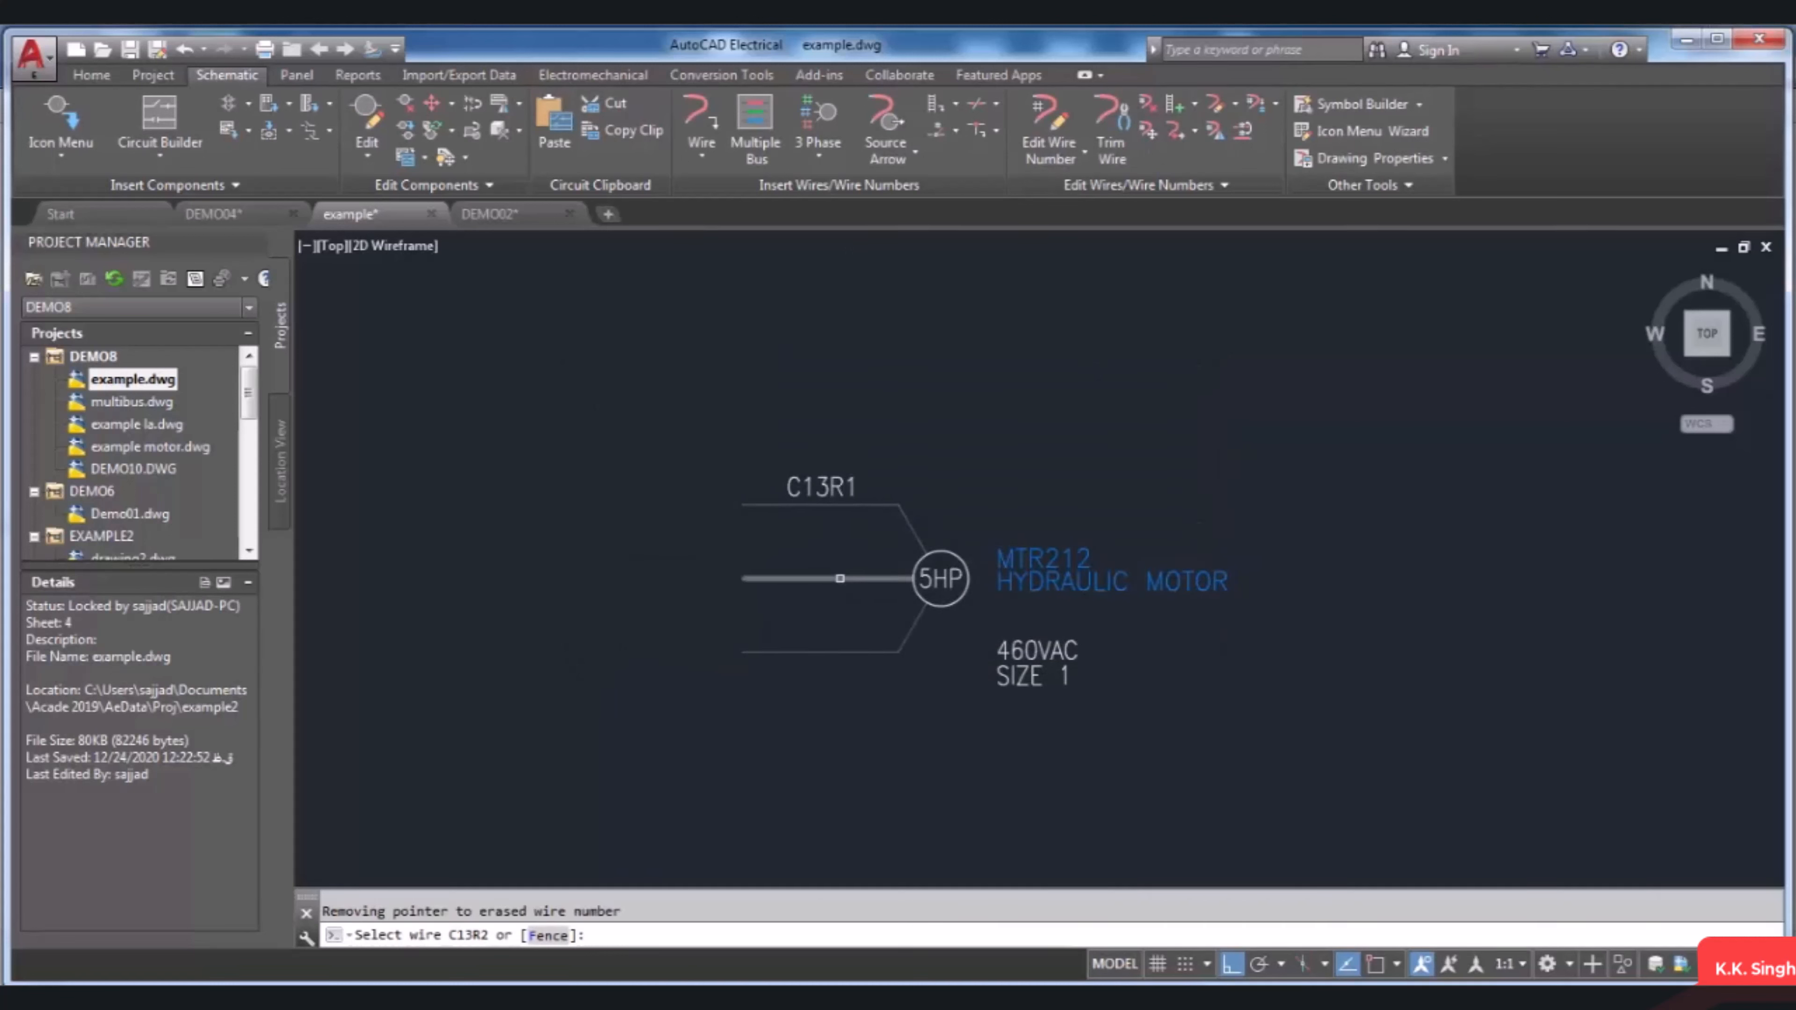
{"action": "left_click", "coordinate": [840, 581]}
{"action": "left_click", "coordinate": [847, 653]}
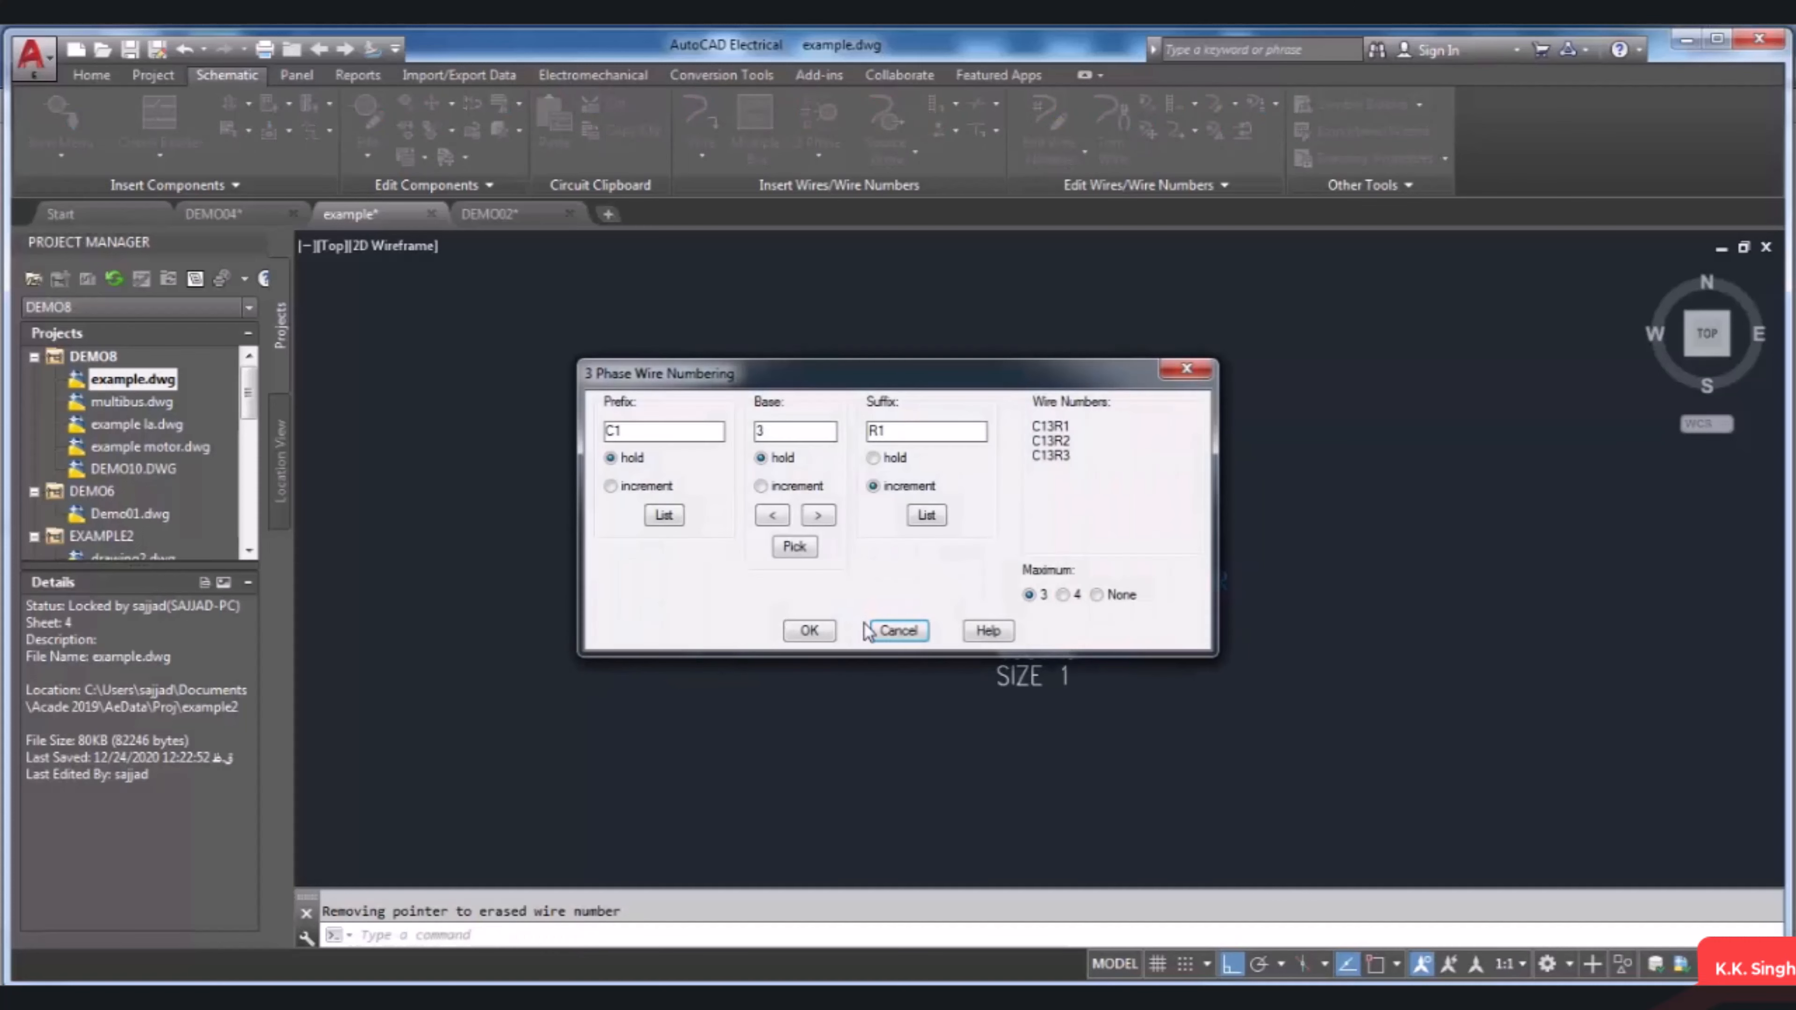
{"action": "left_click", "coordinate": [806, 630]}
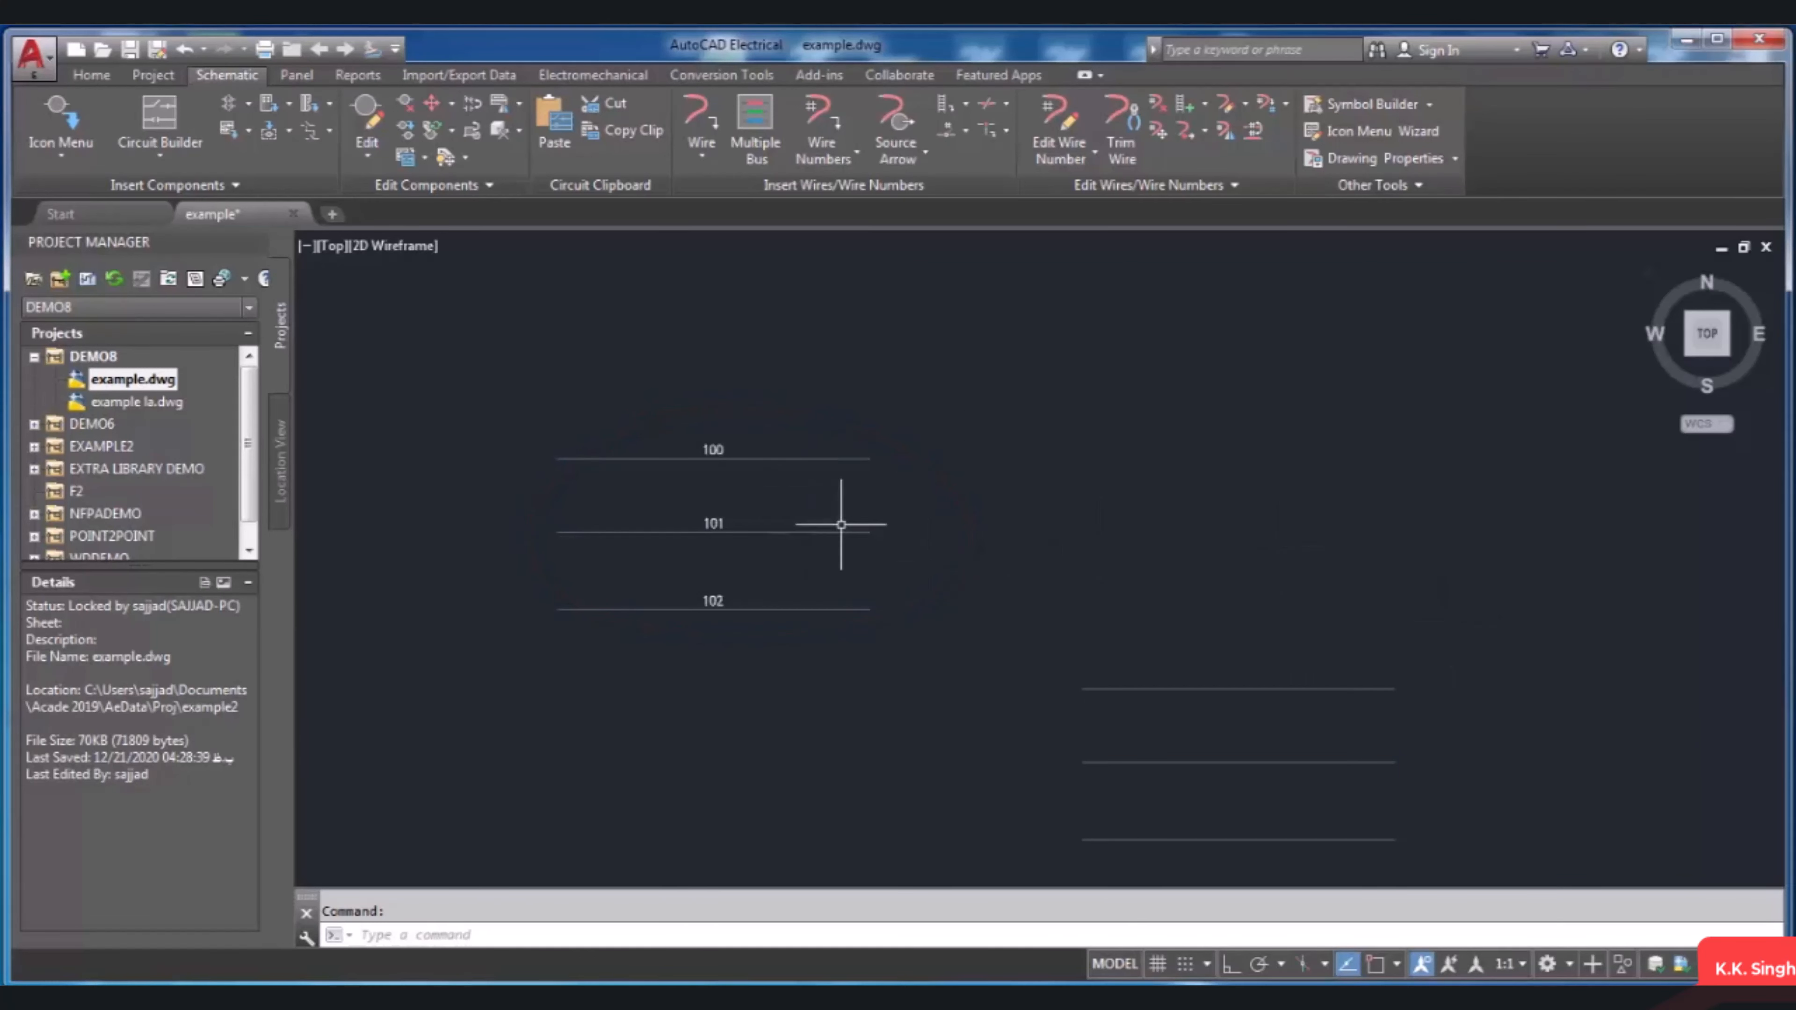
{"action": "scroll", "coordinate": [963, 533], "scroll_direction": "down", "scroll_amount": 3}
{"action": "scroll", "coordinate": [1032, 590], "scroll_direction": "up", "scroll_amount": 3}
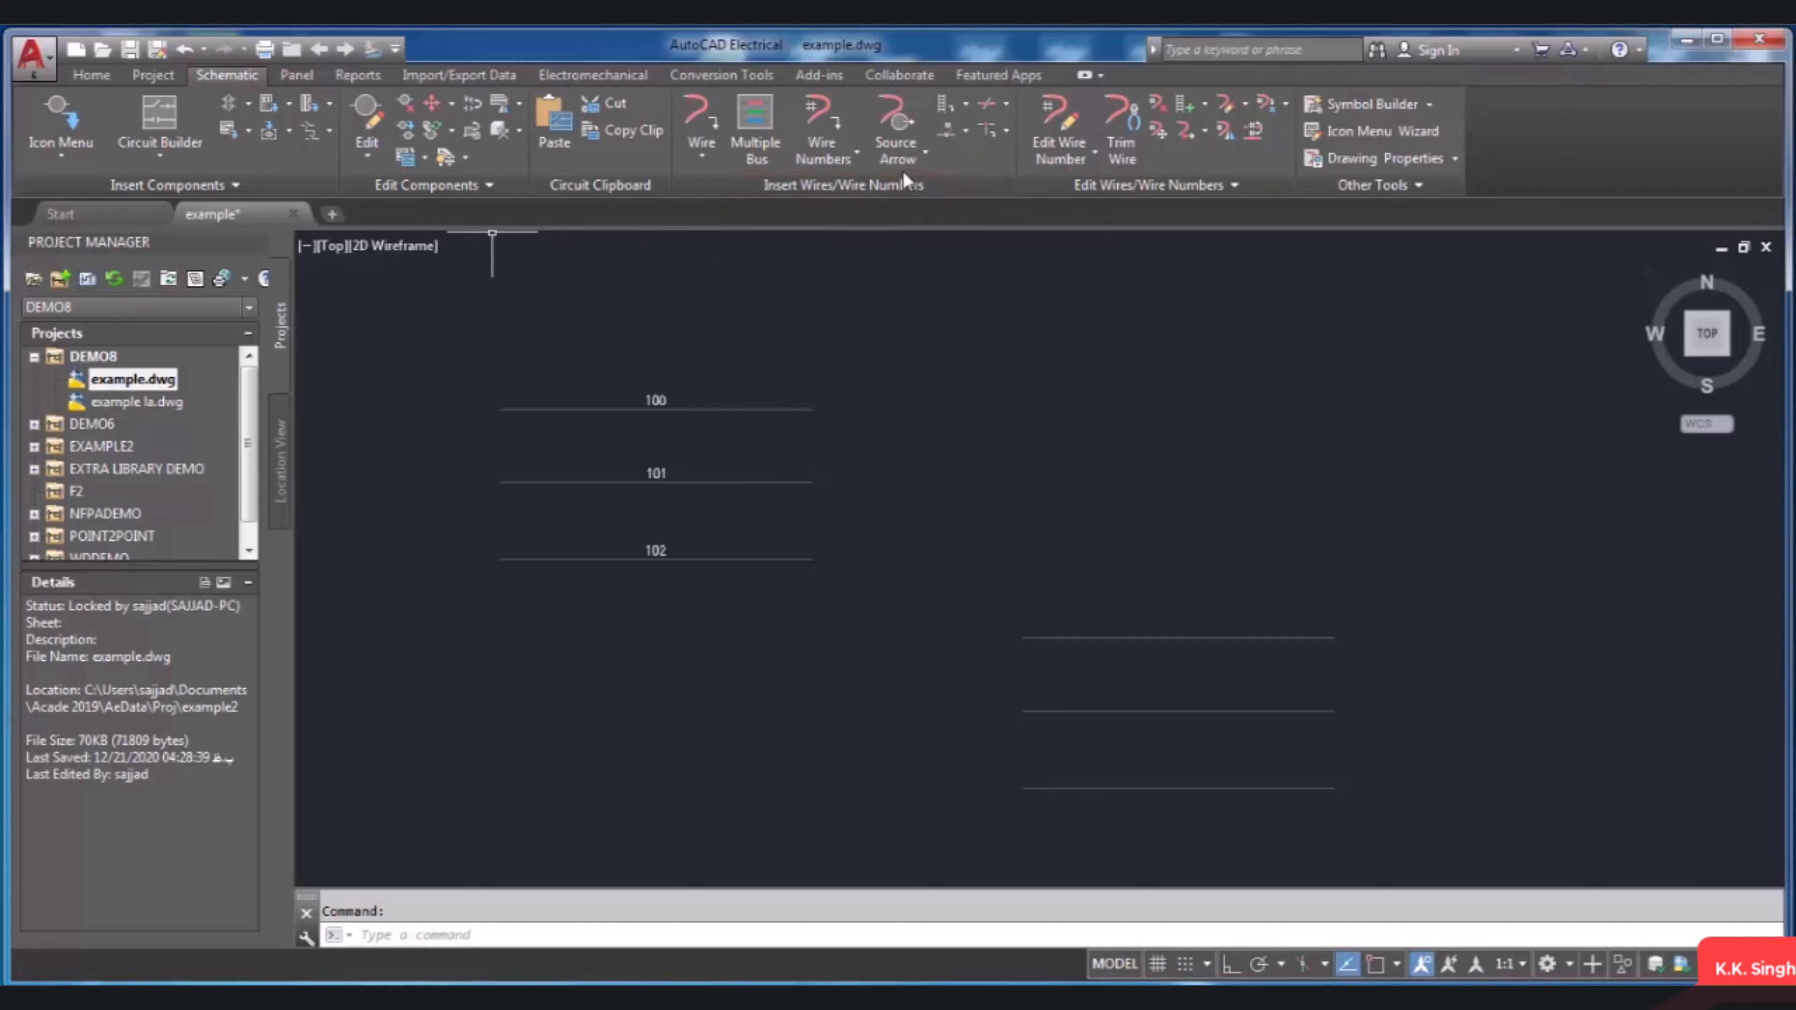
Step: Start a Fan In Source marker with style 2=Break (wire number - small gap/description) and the left-side wire connection orientation
{"action": "left_click", "coordinate": [912, 152]}
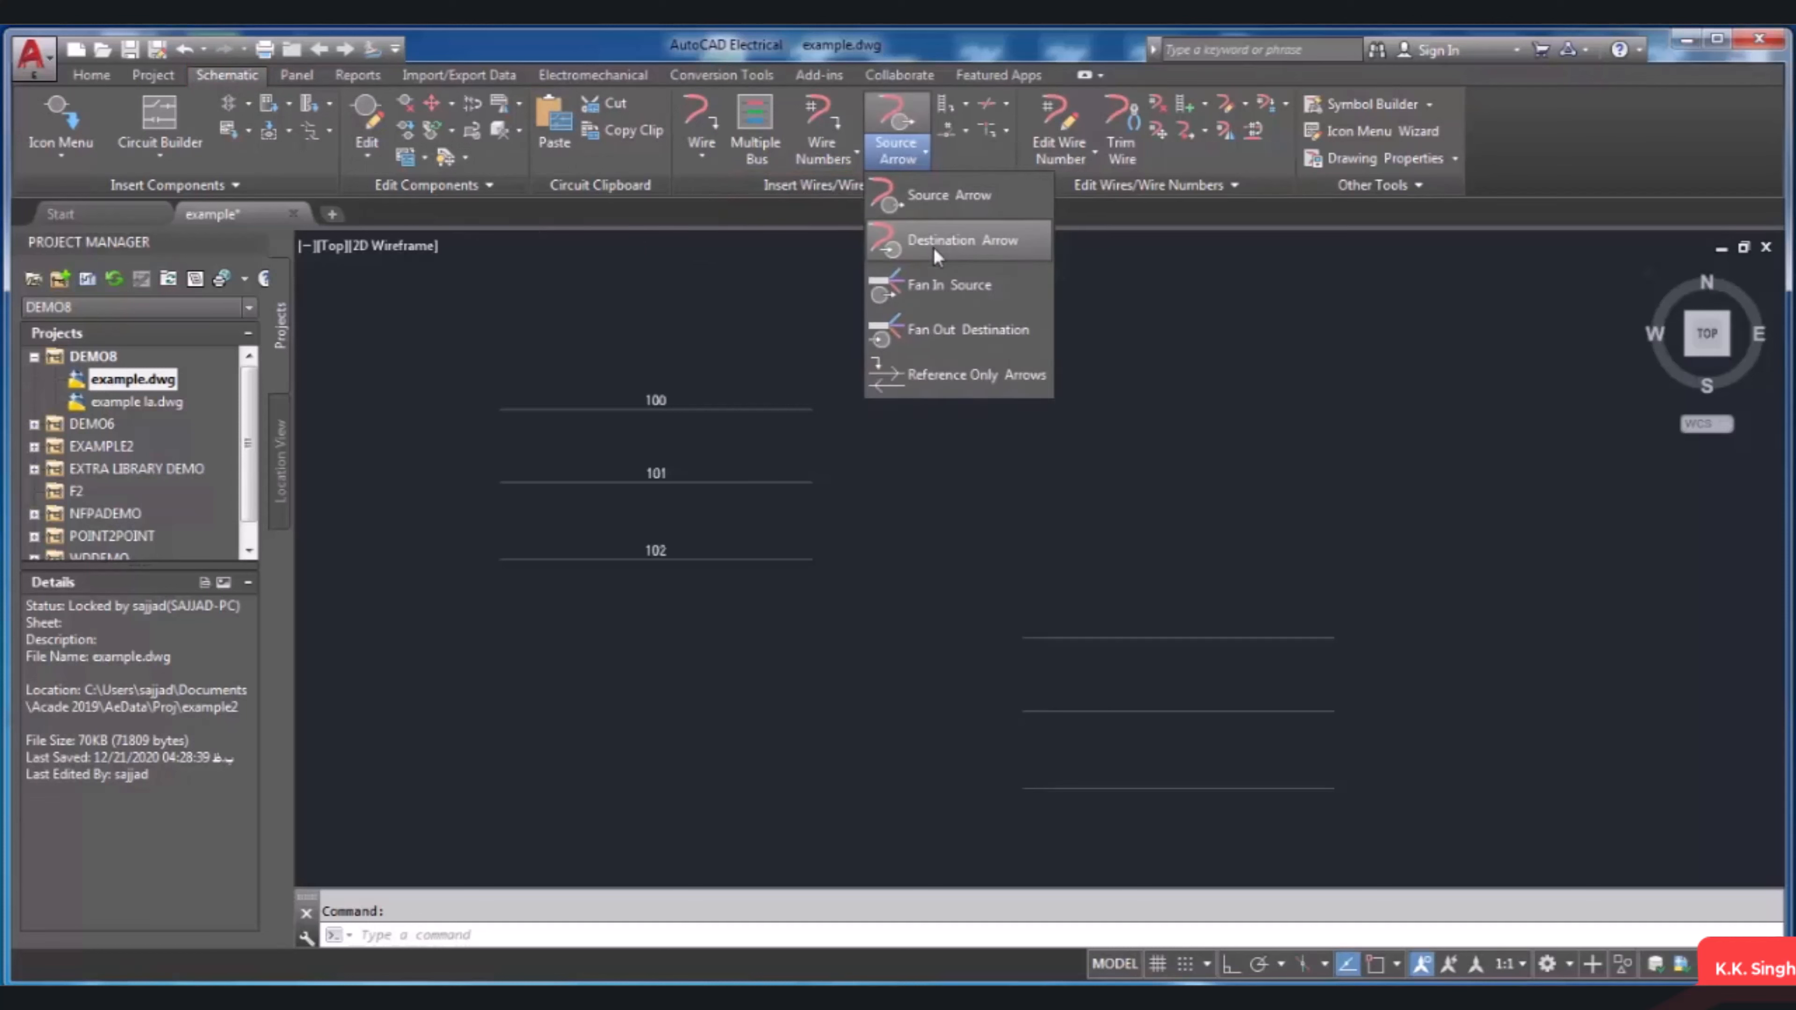
{"action": "left_click", "coordinate": [934, 284]}
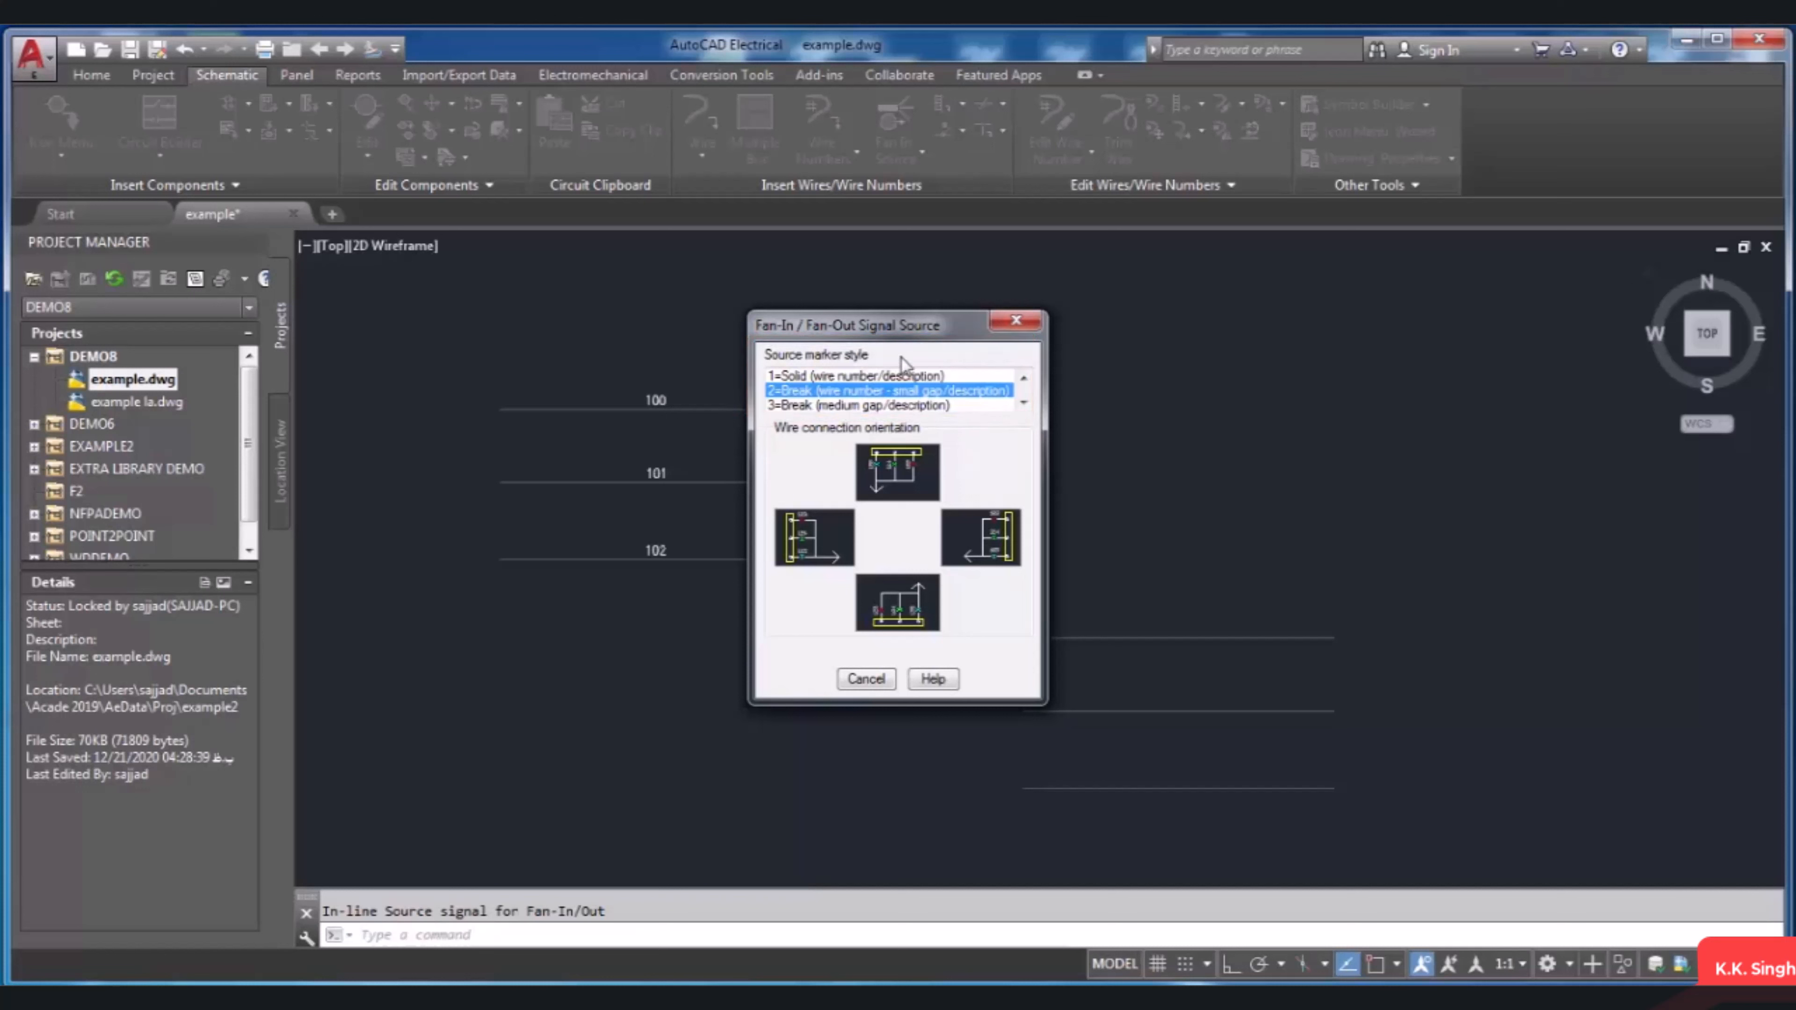
{"action": "left_click", "coordinate": [914, 405]}
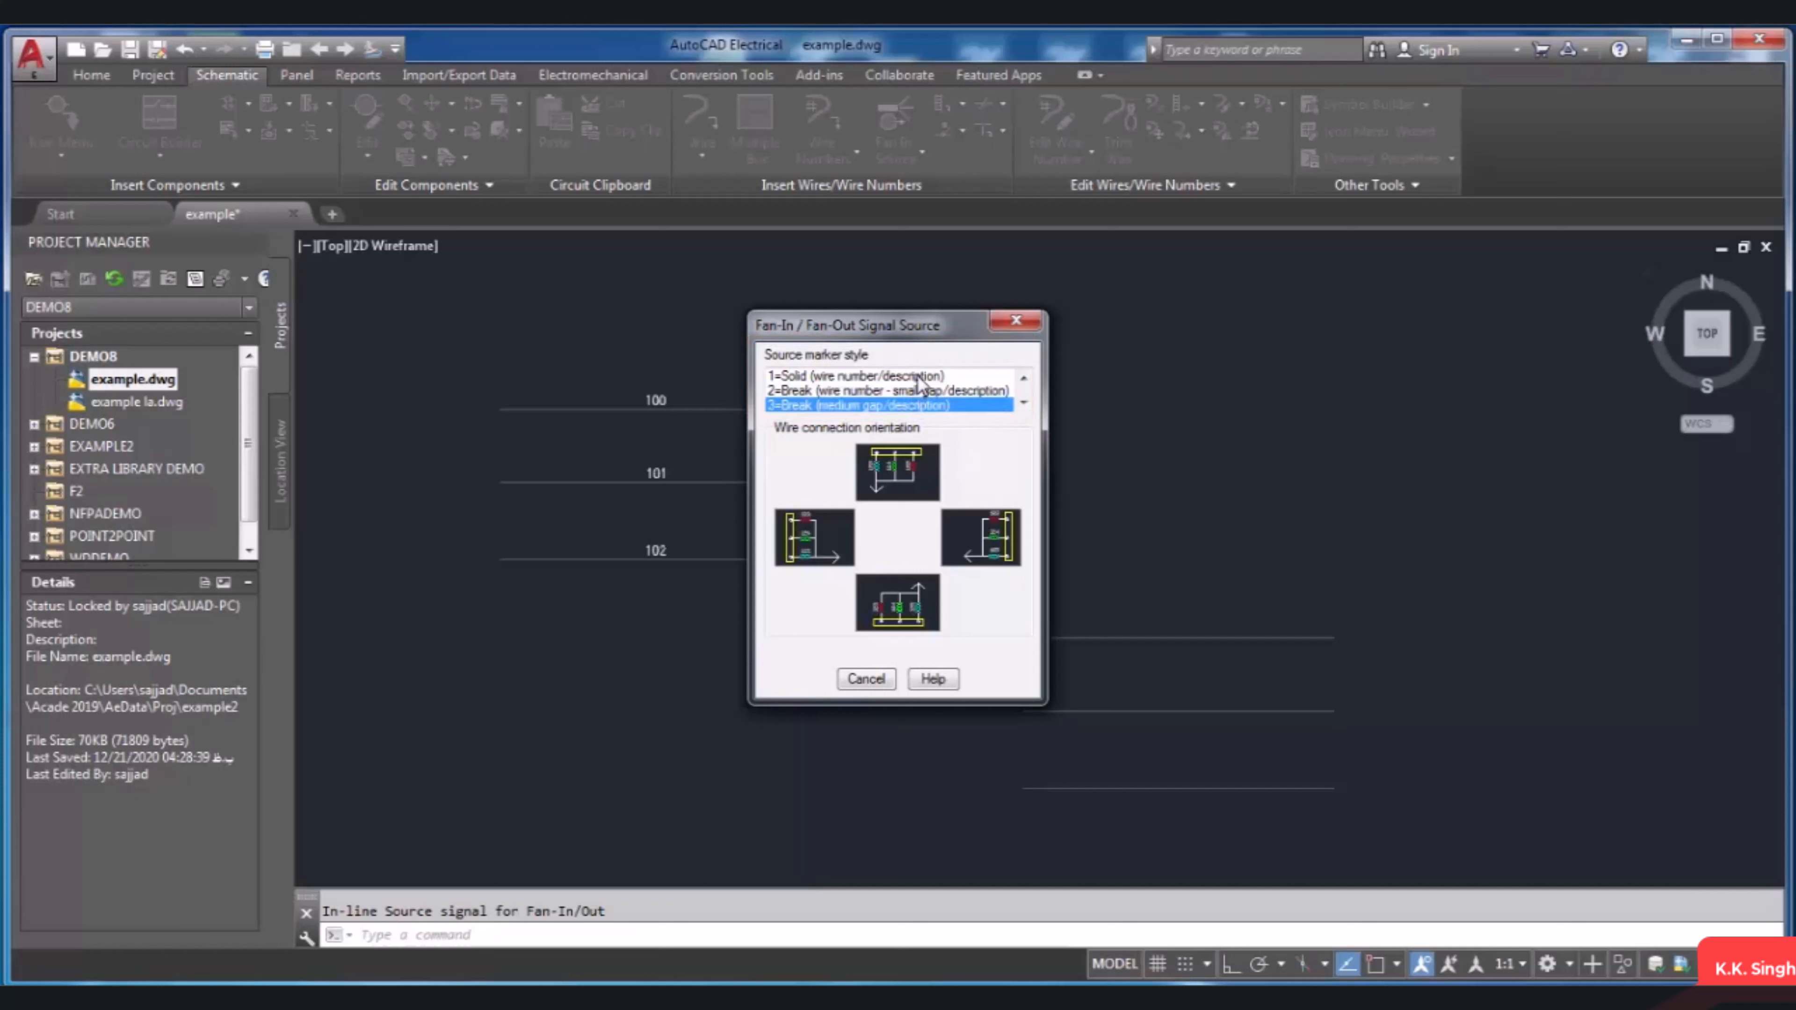
{"action": "left_click", "coordinate": [917, 377]}
{"action": "left_click", "coordinate": [919, 391]}
{"action": "left_click", "coordinate": [921, 404]}
{"action": "left_click", "coordinate": [920, 391]}
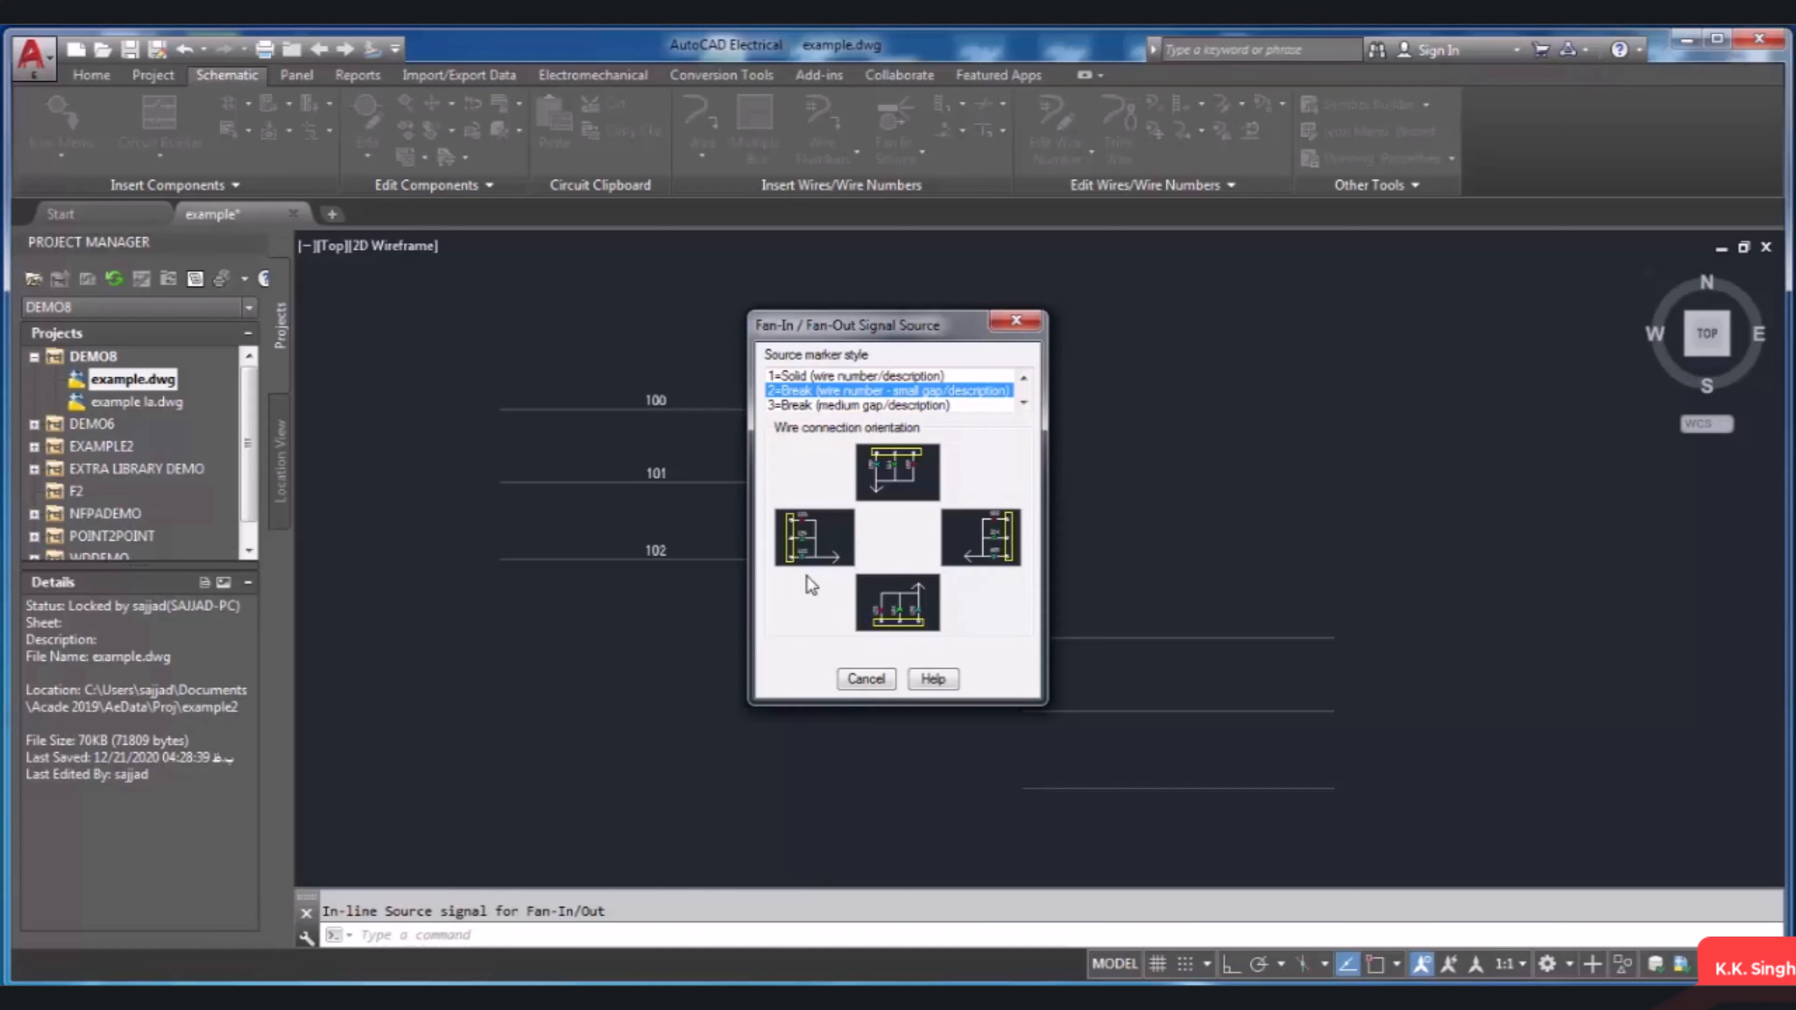
{"action": "left_click", "coordinate": [818, 536]}
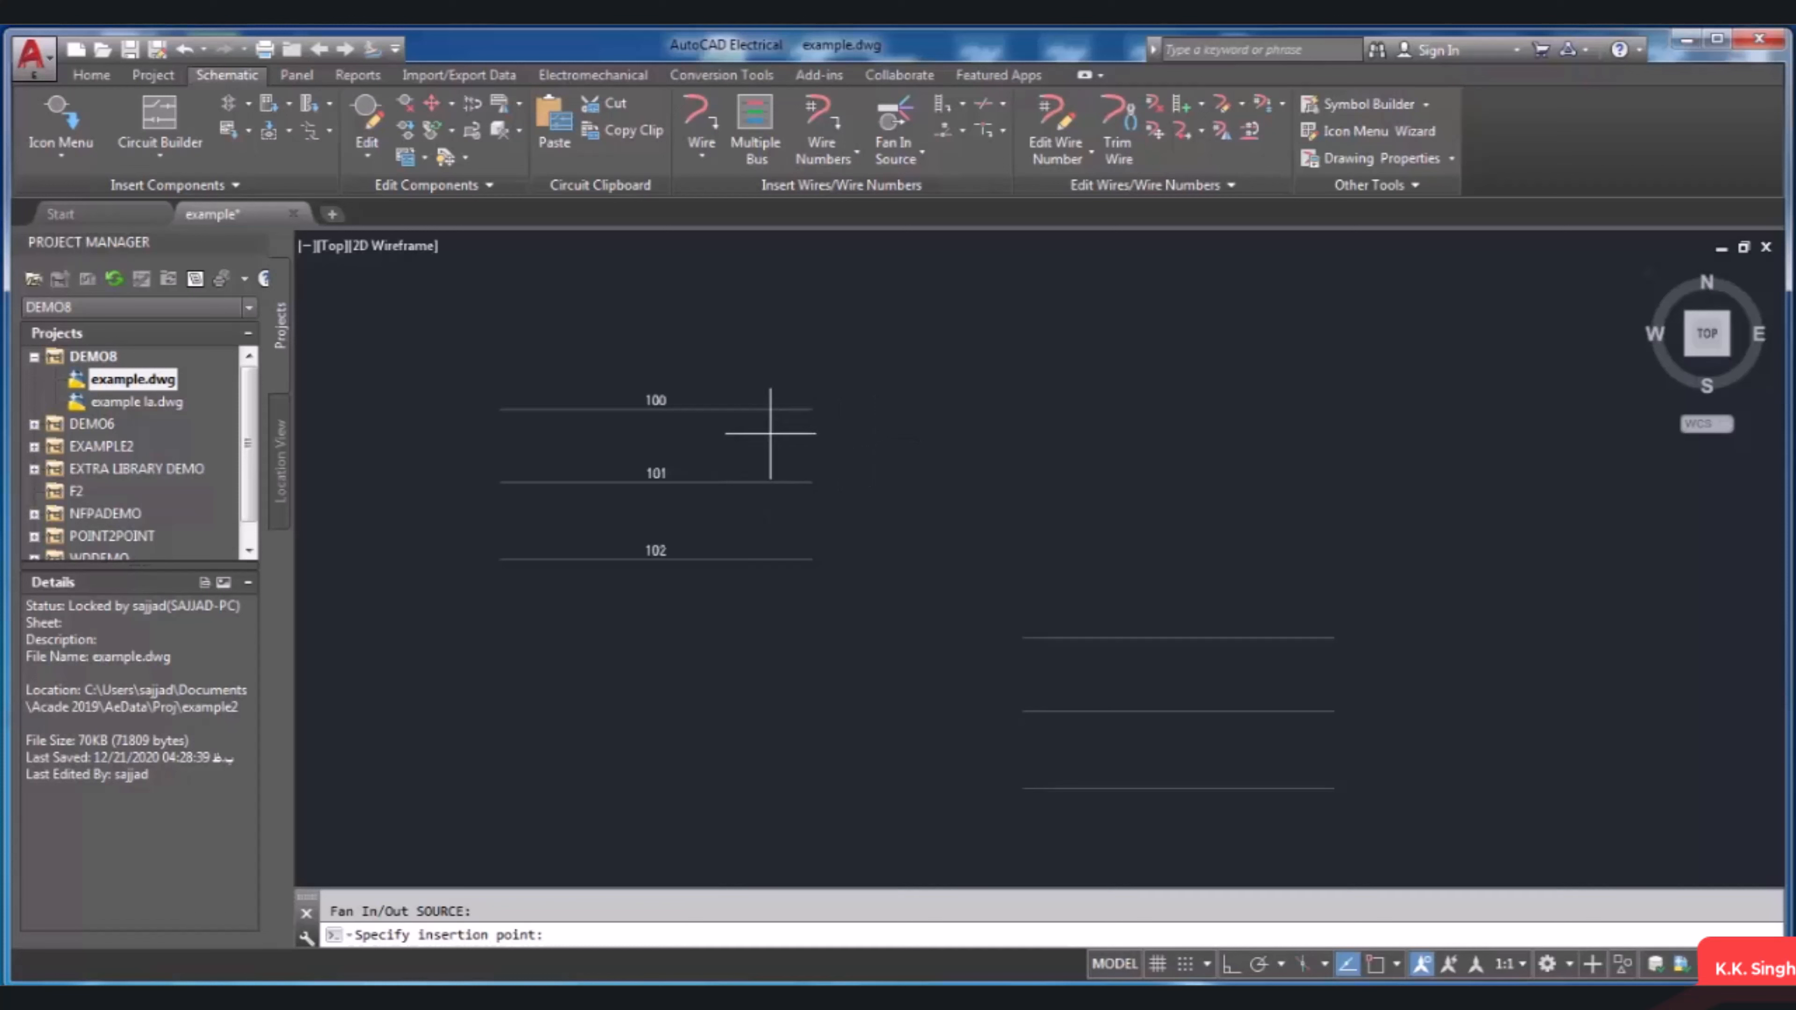
Step: Place the source marker near the right end of wire 100 with code 108 and description yellow
{"action": "left_click", "coordinate": [768, 409]}
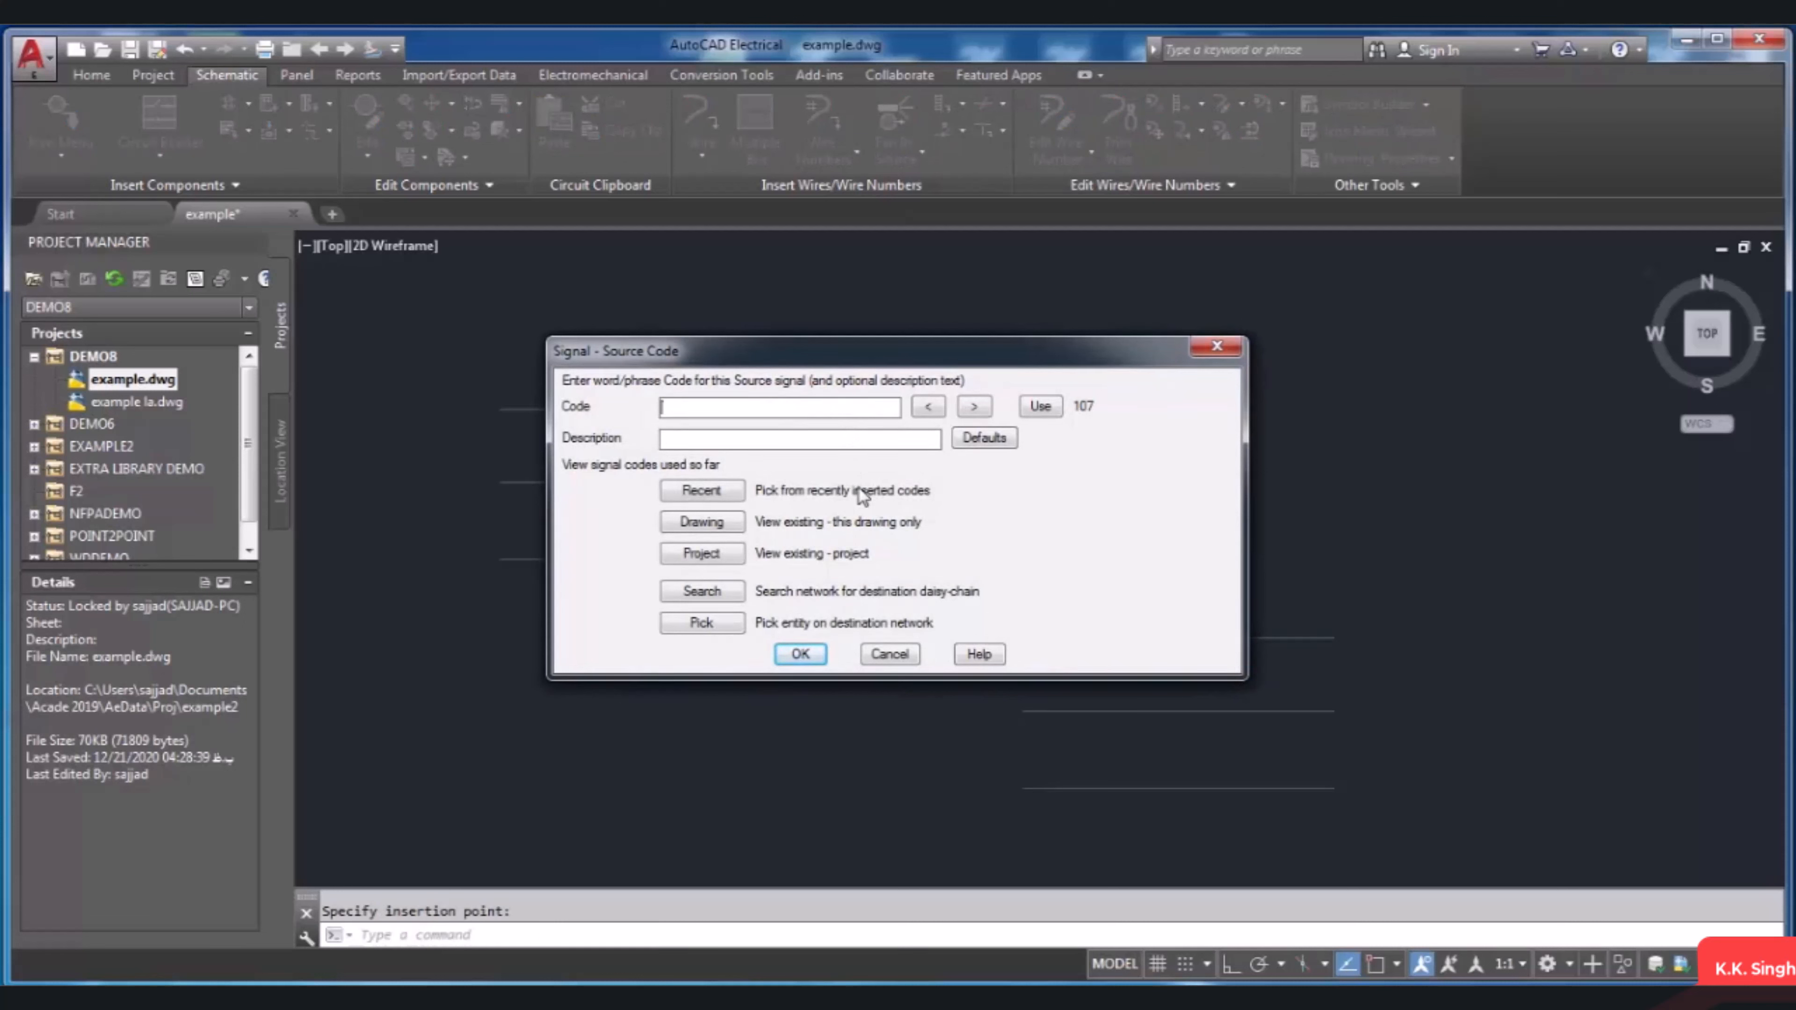
{"action": "type", "text": "108"}
{"action": "left_click", "coordinate": [789, 439]}
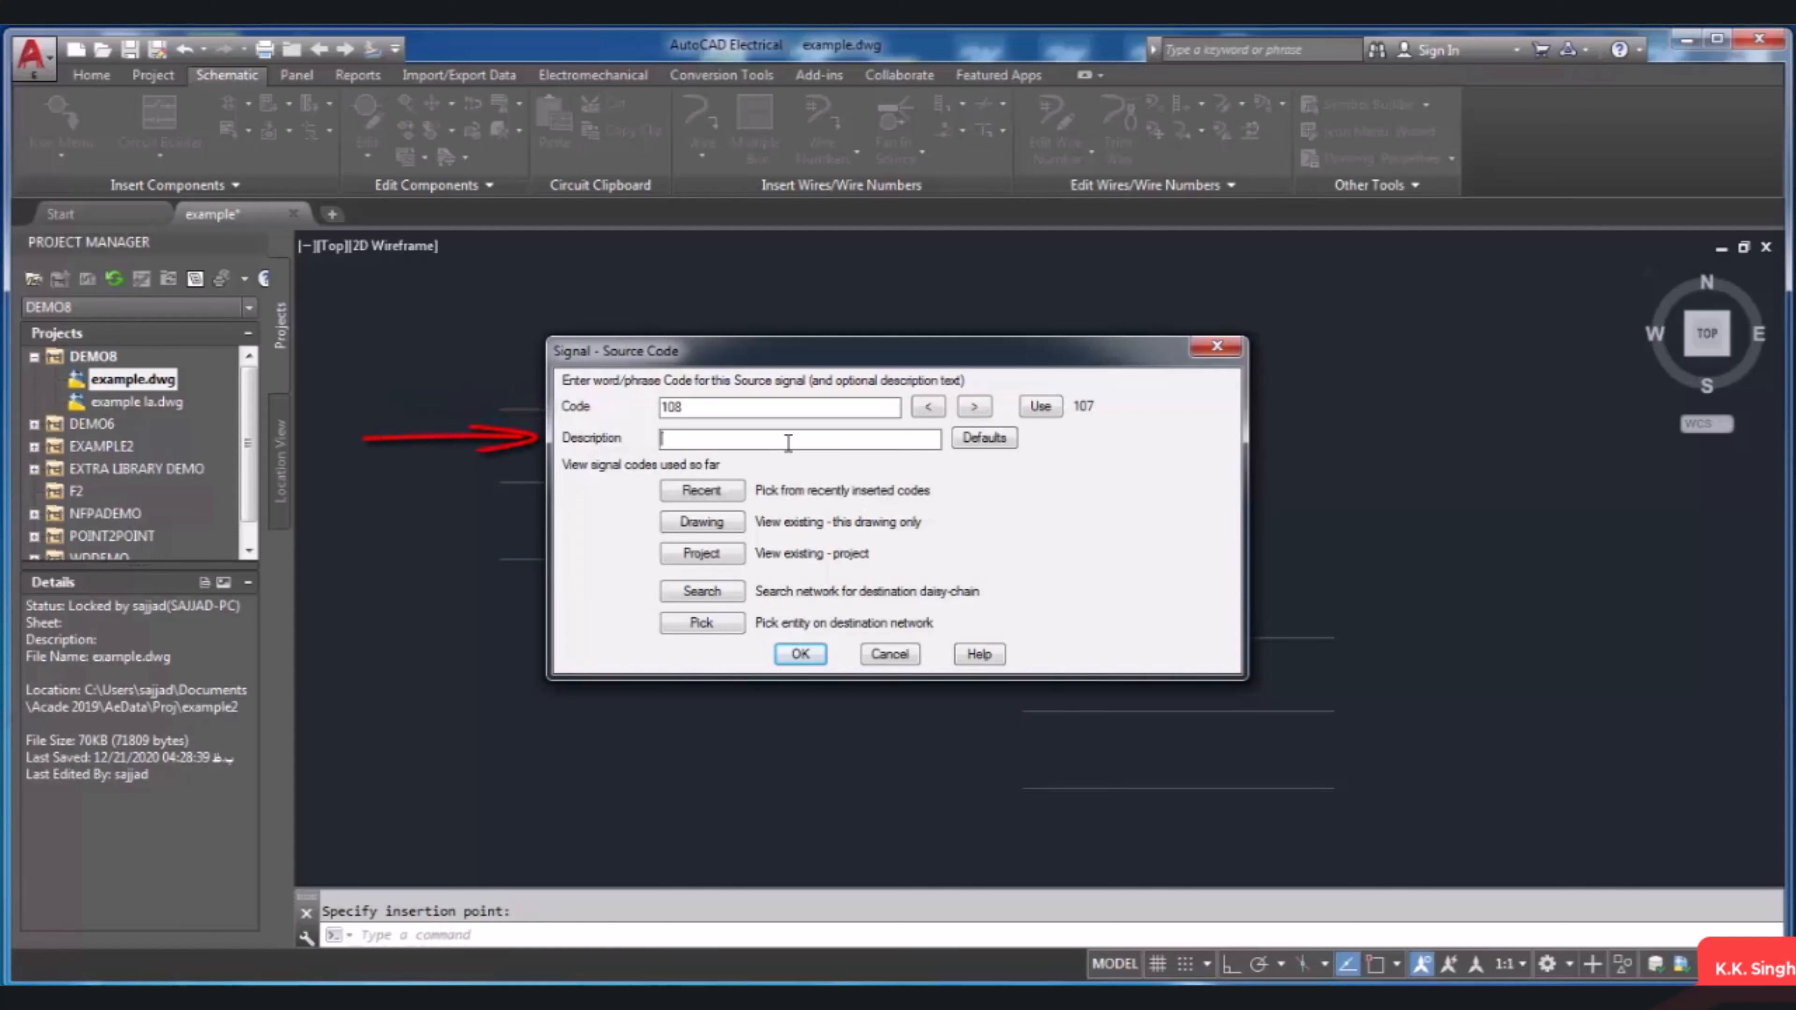
{"action": "type", "text": "yelo"}
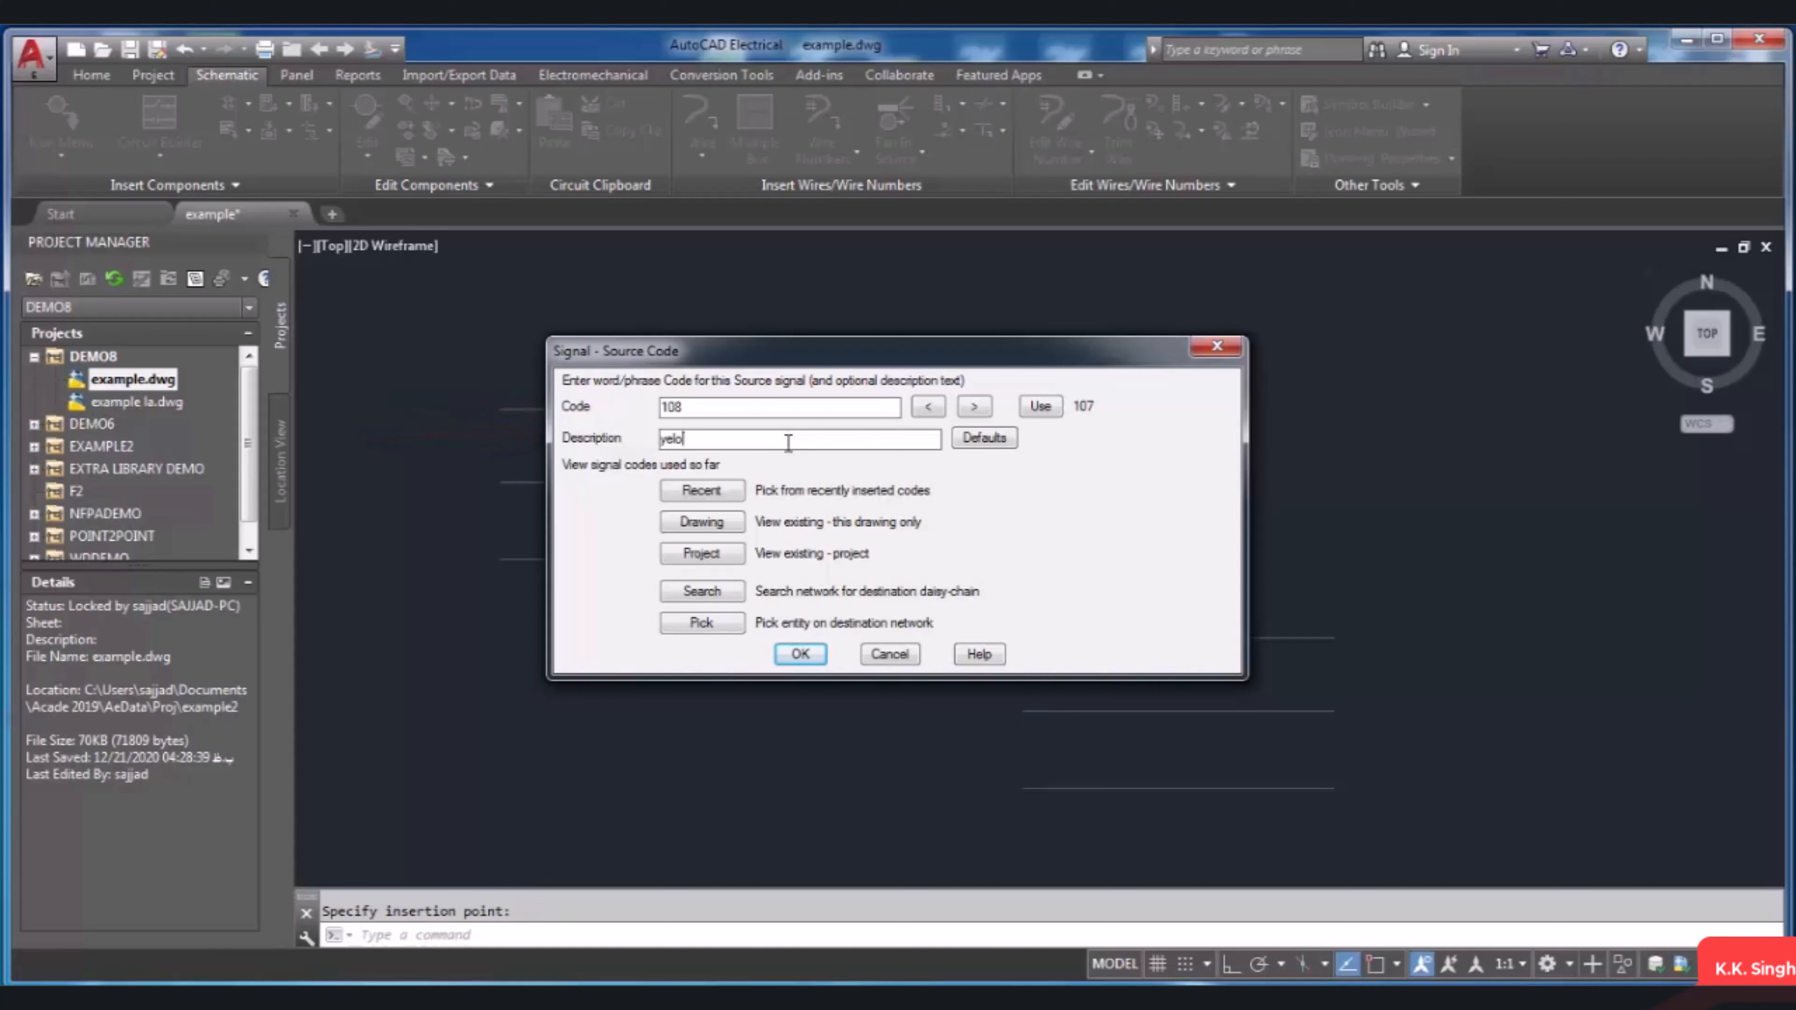
{"action": "key", "text": "BackSpace"}
{"action": "key", "text": "BackSpace"}
{"action": "type", "text": "llow"}
{"action": "left_click", "coordinate": [816, 655]}
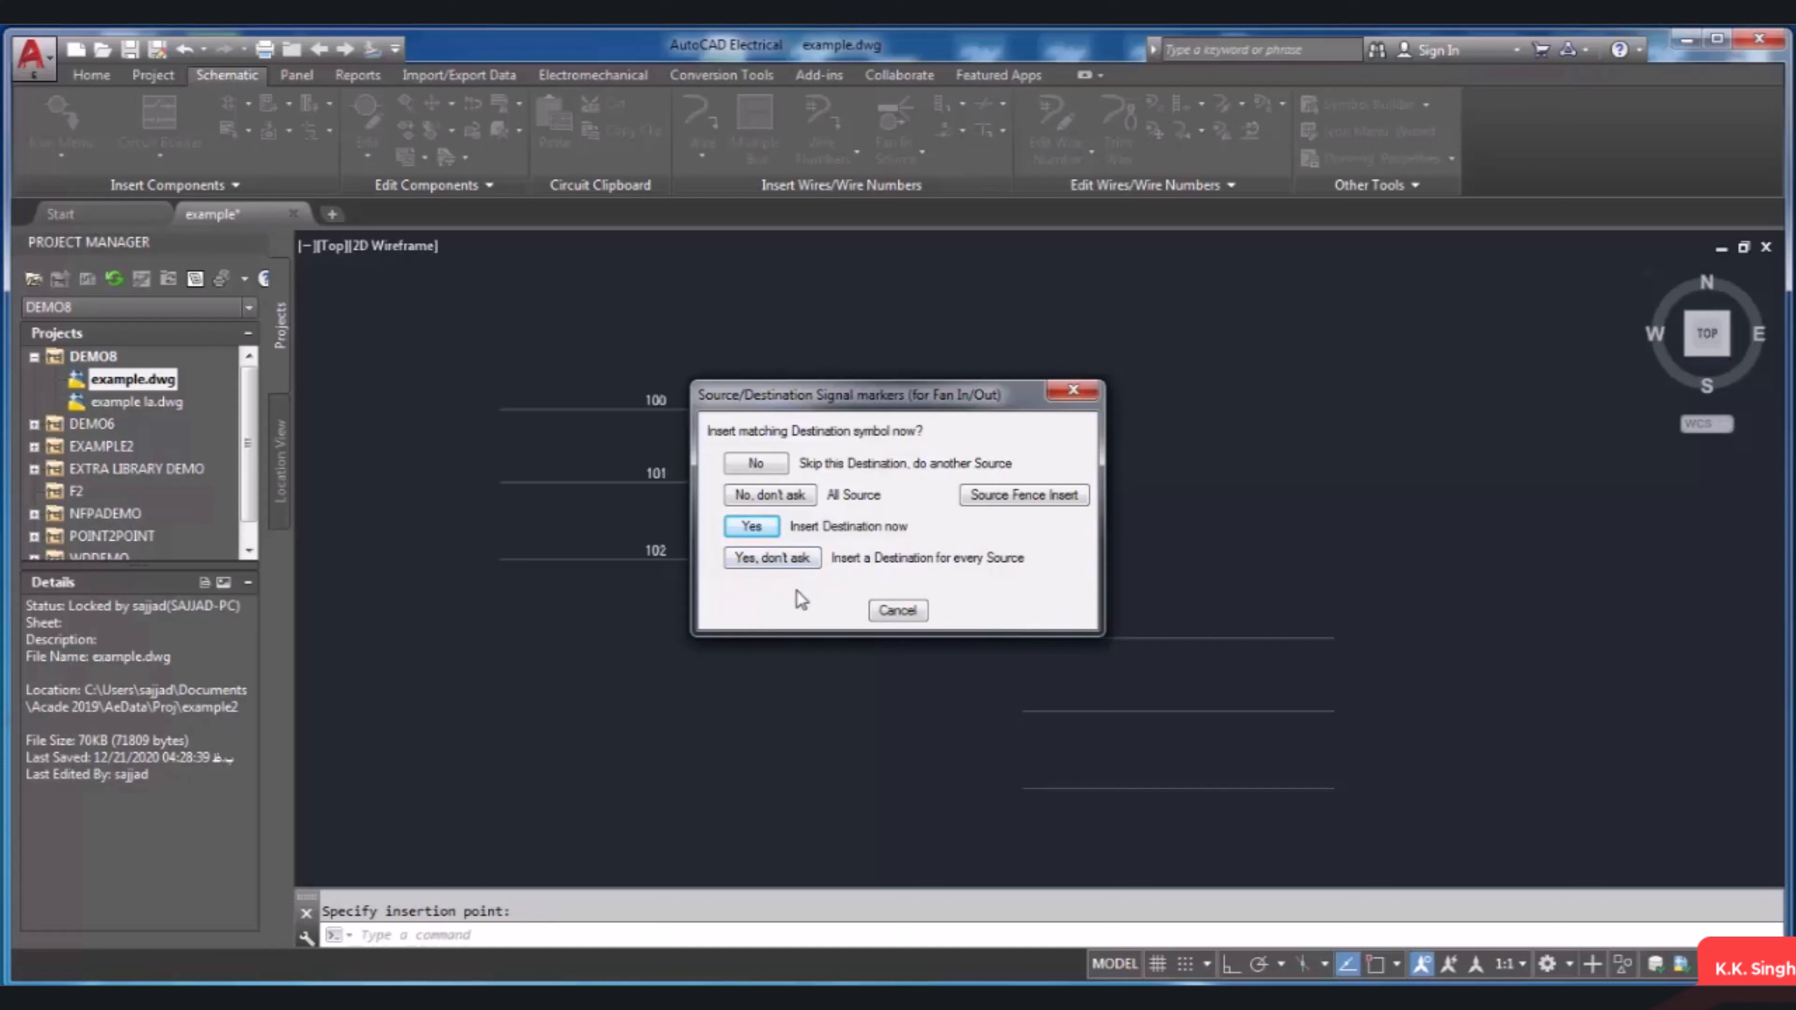
Step: Insert the matching destination marker, style 2=Break with left-side orientation, on the upper wire of the unnumbered group
{"action": "left_click", "coordinate": [774, 532]}
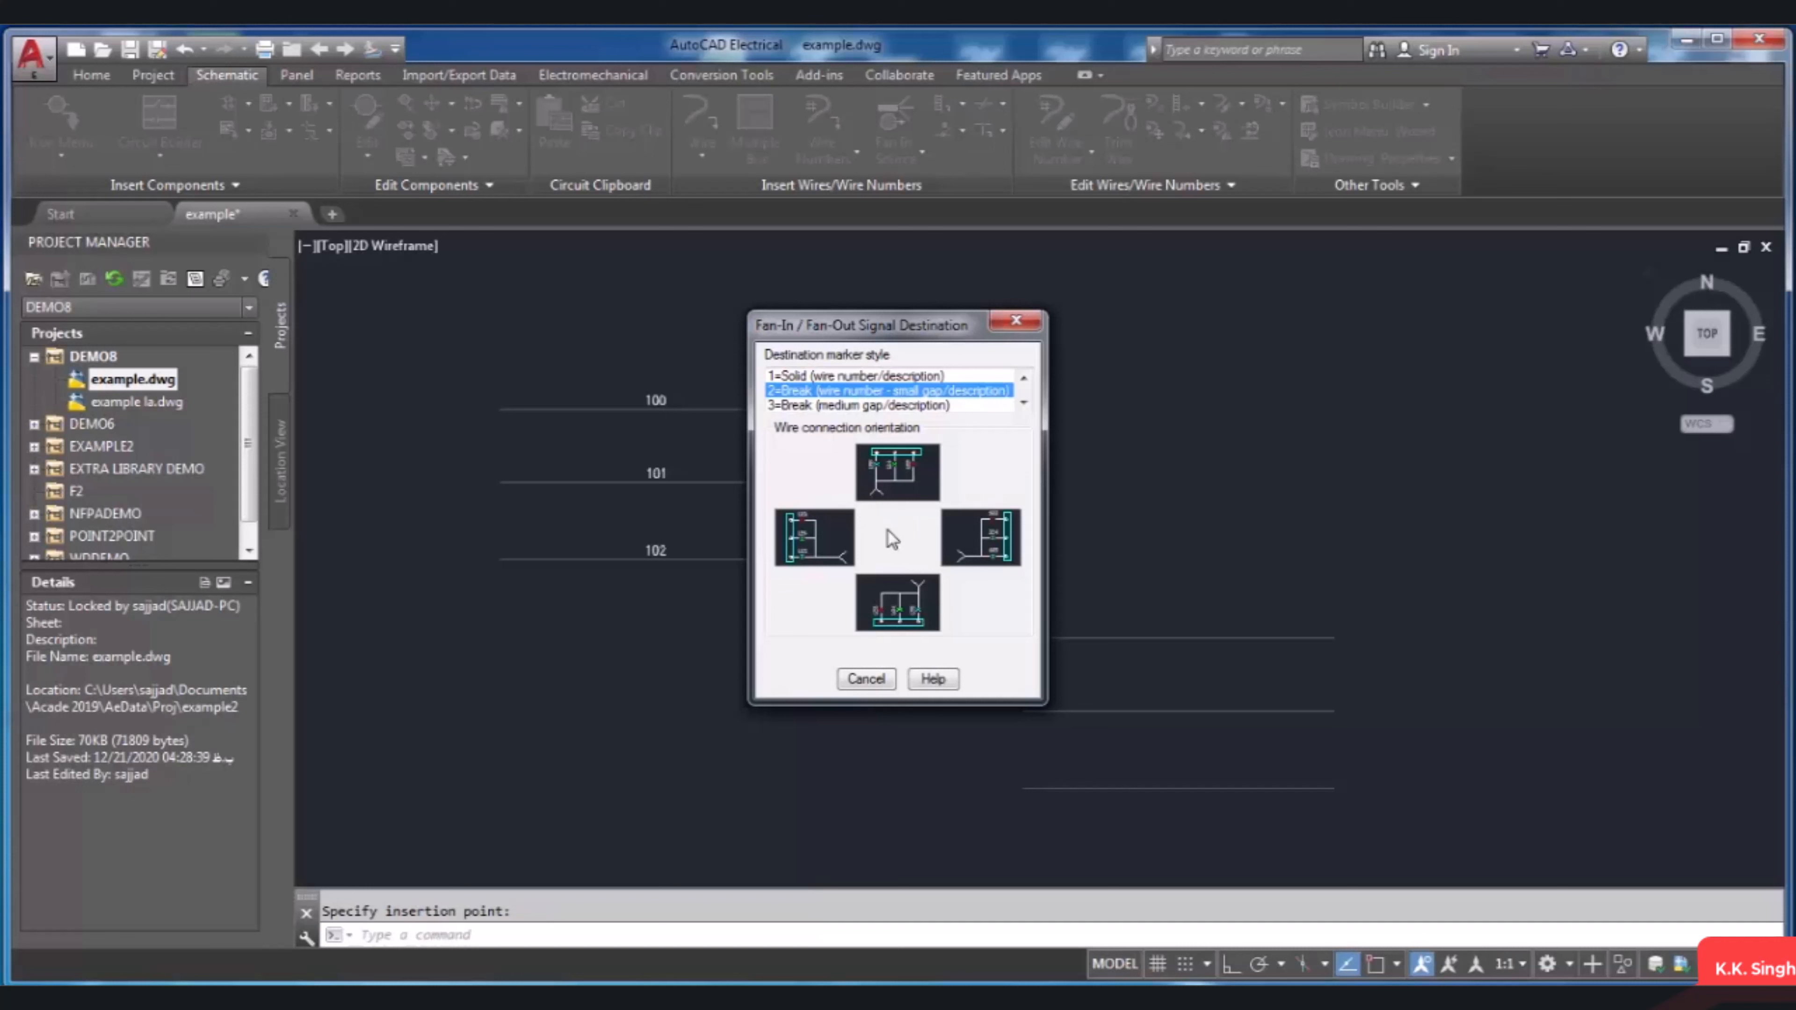
{"action": "left_click", "coordinate": [941, 405]}
{"action": "left_click", "coordinate": [942, 391]}
{"action": "left_click", "coordinate": [821, 549]}
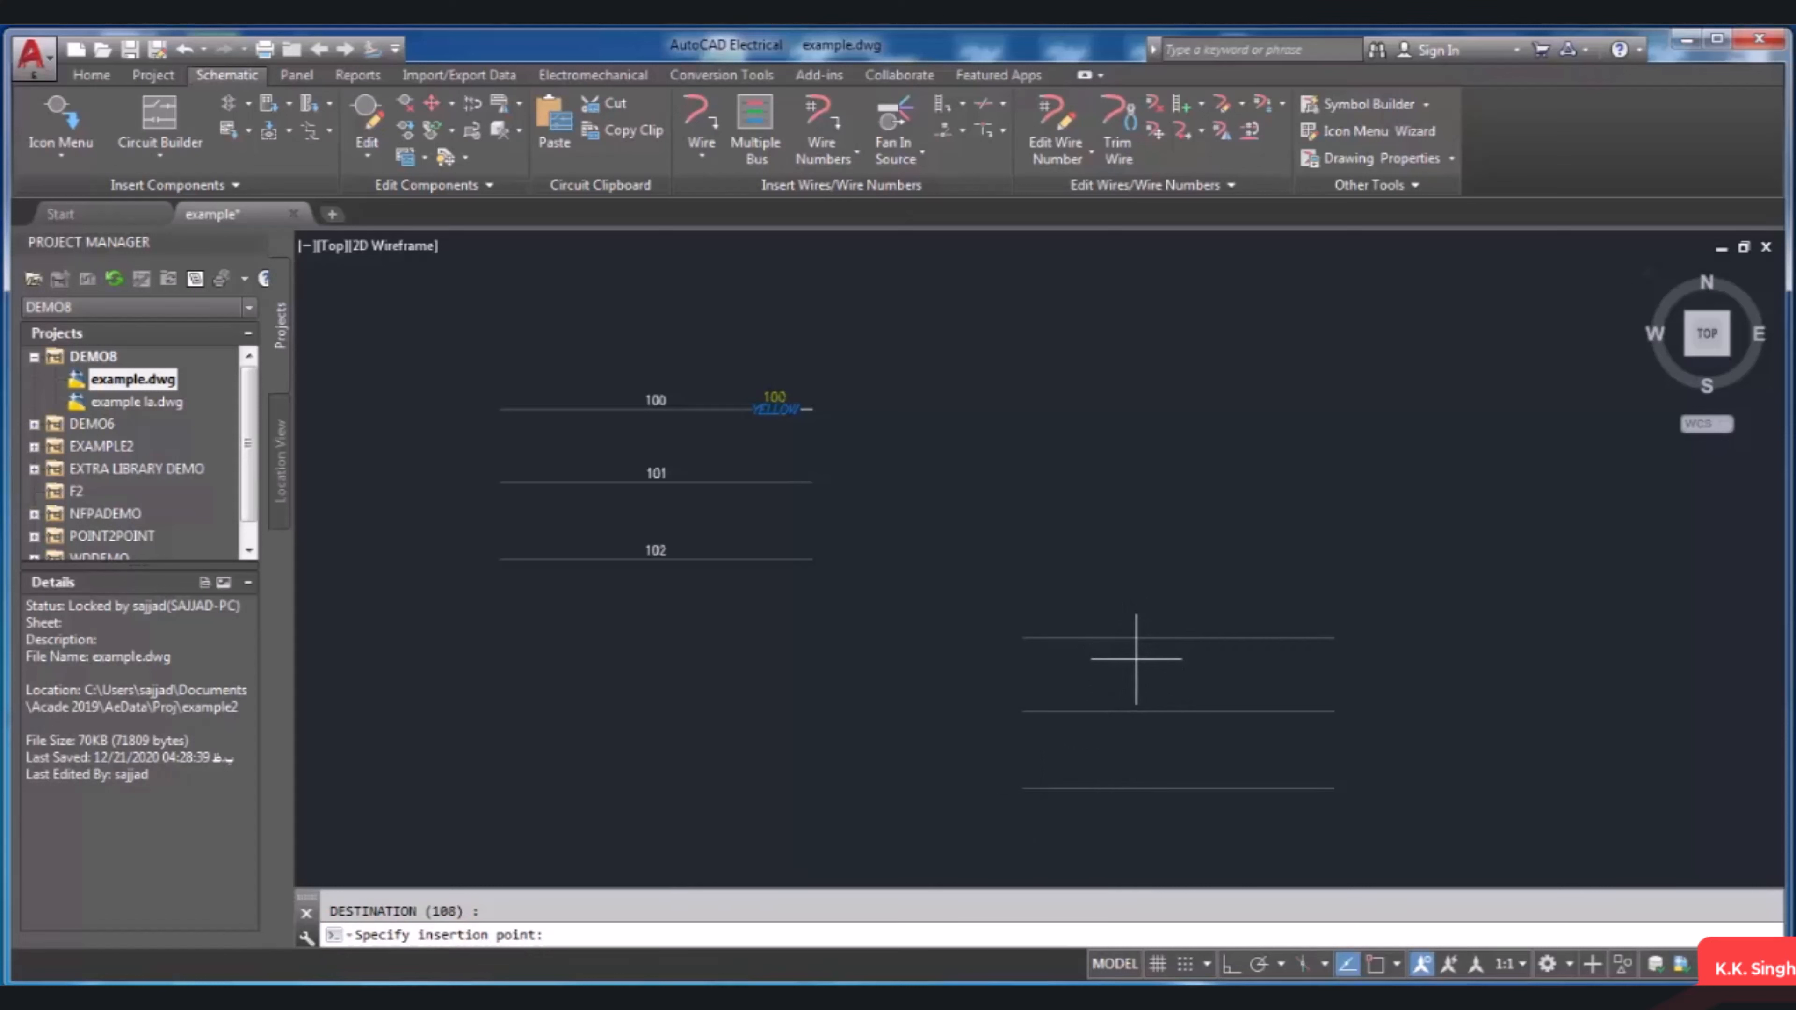
{"action": "left_click", "coordinate": [1112, 637]}
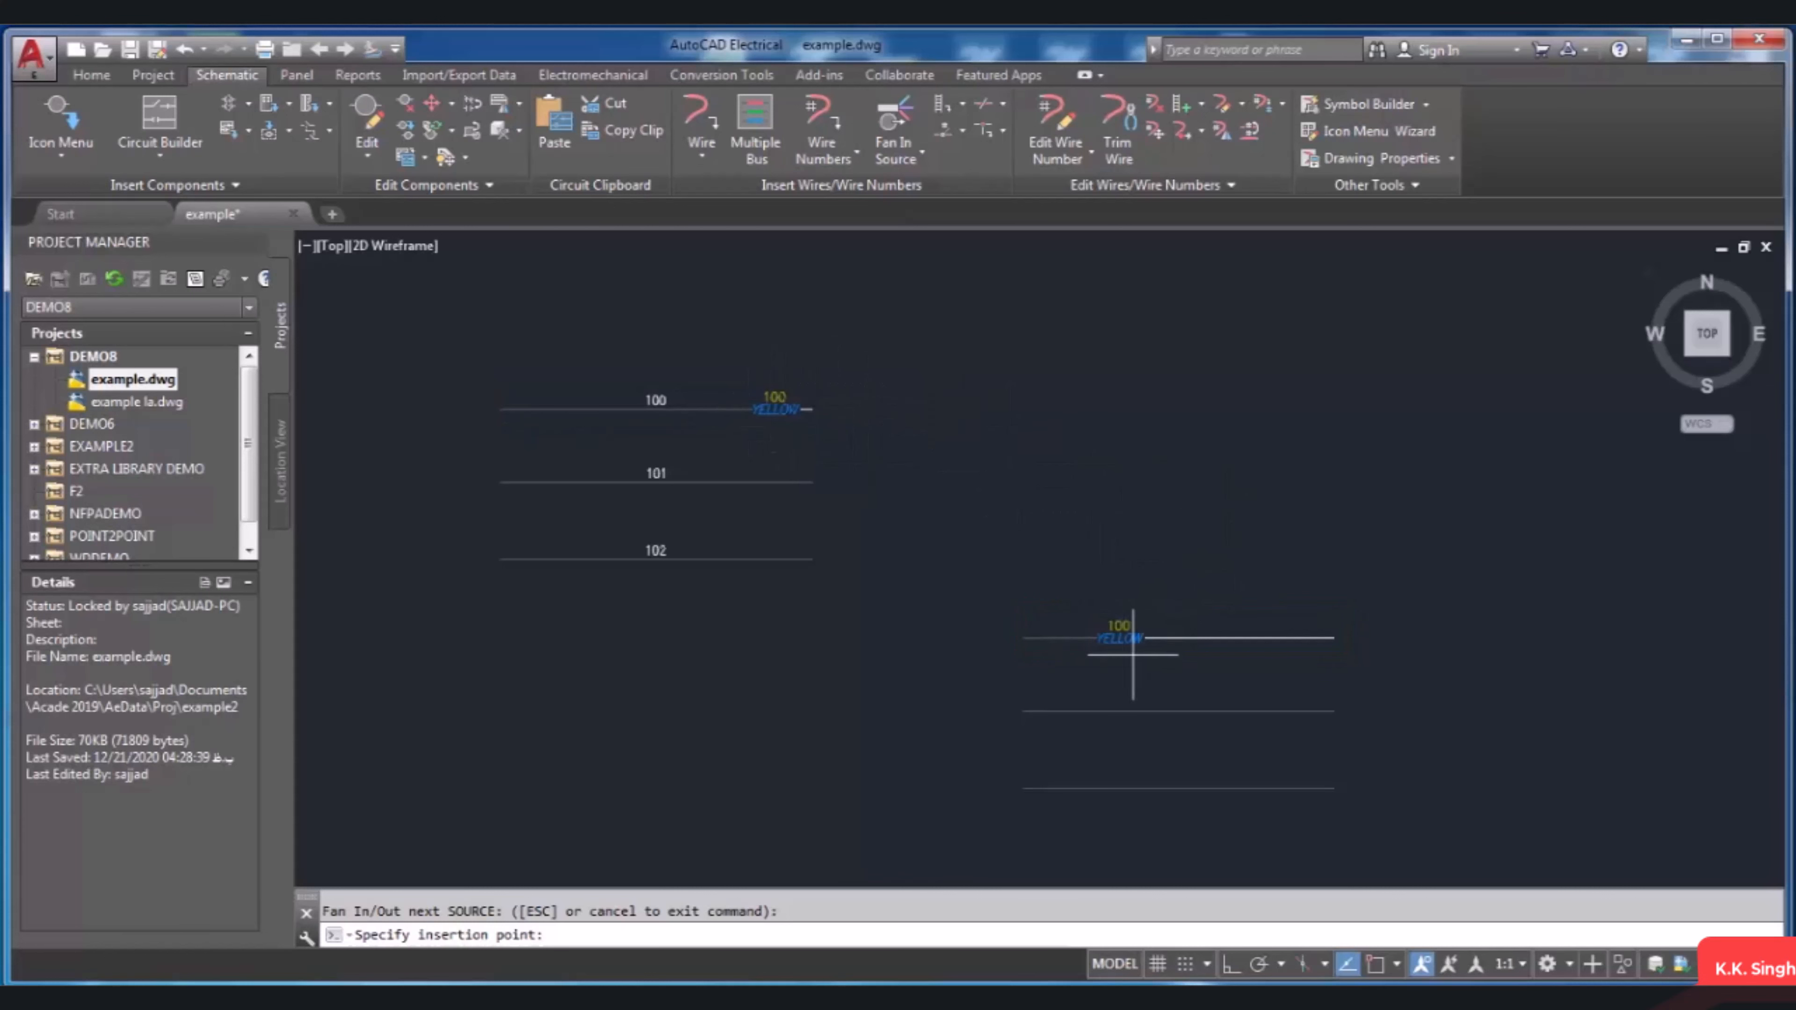
Step: Place a source marker near the right end of wire 101 with code 110 and description red
{"action": "scroll", "coordinate": [1135, 655], "scroll_direction": "up", "scroll_amount": 2}
{"action": "scroll", "coordinate": [806, 403], "scroll_direction": "up", "scroll_amount": 4}
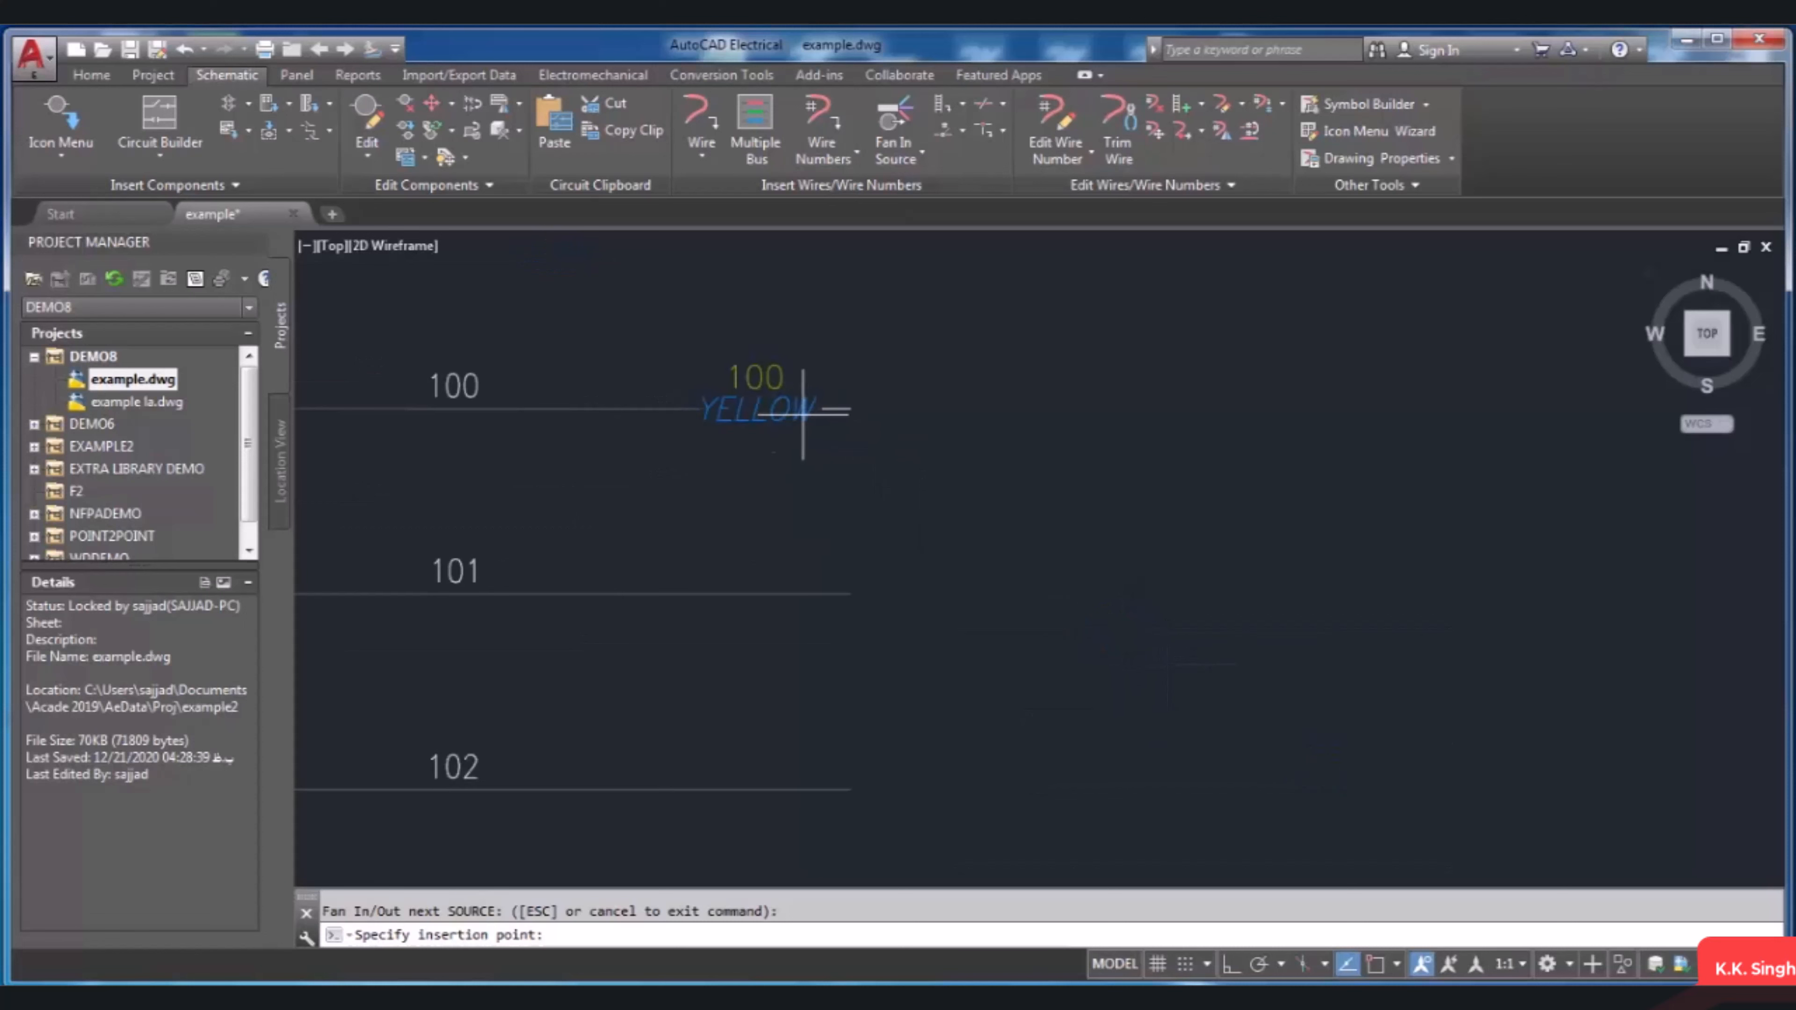
{"action": "scroll", "coordinate": [813, 413], "scroll_direction": "down", "scroll_amount": 2}
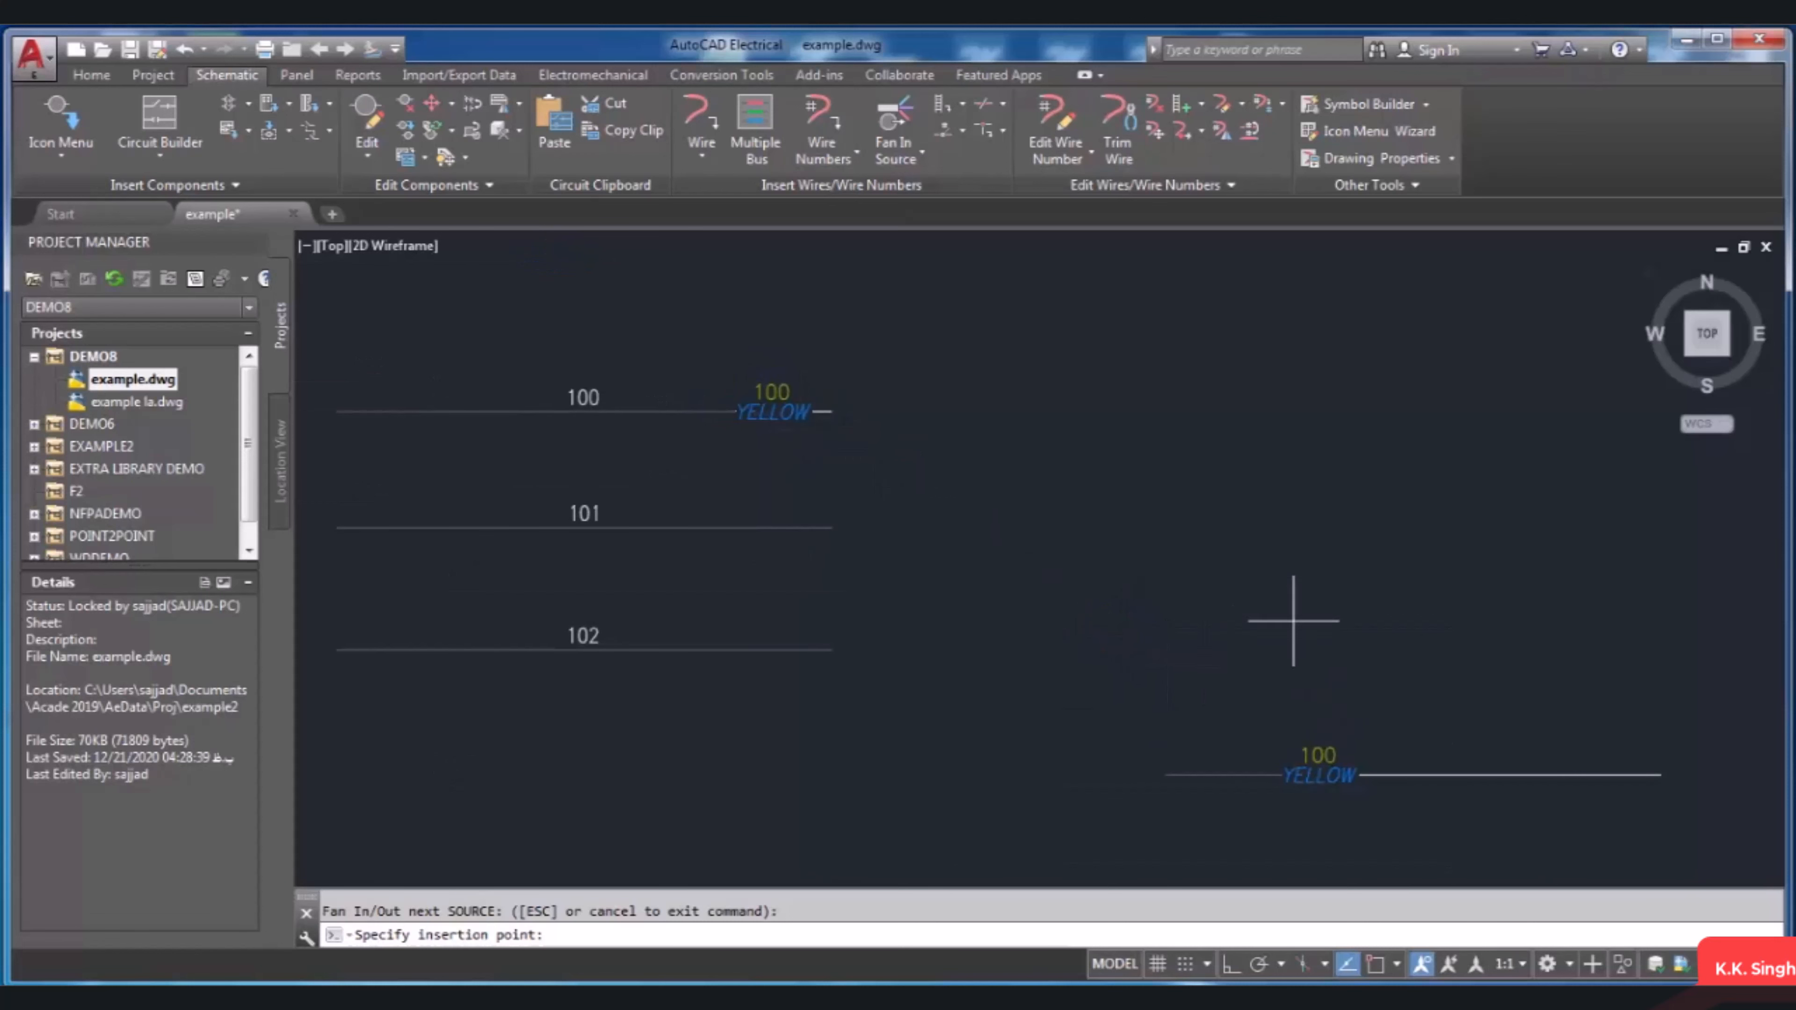
{"action": "scroll", "coordinate": [1295, 610], "scroll_direction": "down", "scroll_amount": 2}
{"action": "scroll", "coordinate": [1330, 615], "scroll_direction": "down", "scroll_amount": 2}
{"action": "scroll", "coordinate": [1304, 592], "scroll_direction": "up", "scroll_amount": 2}
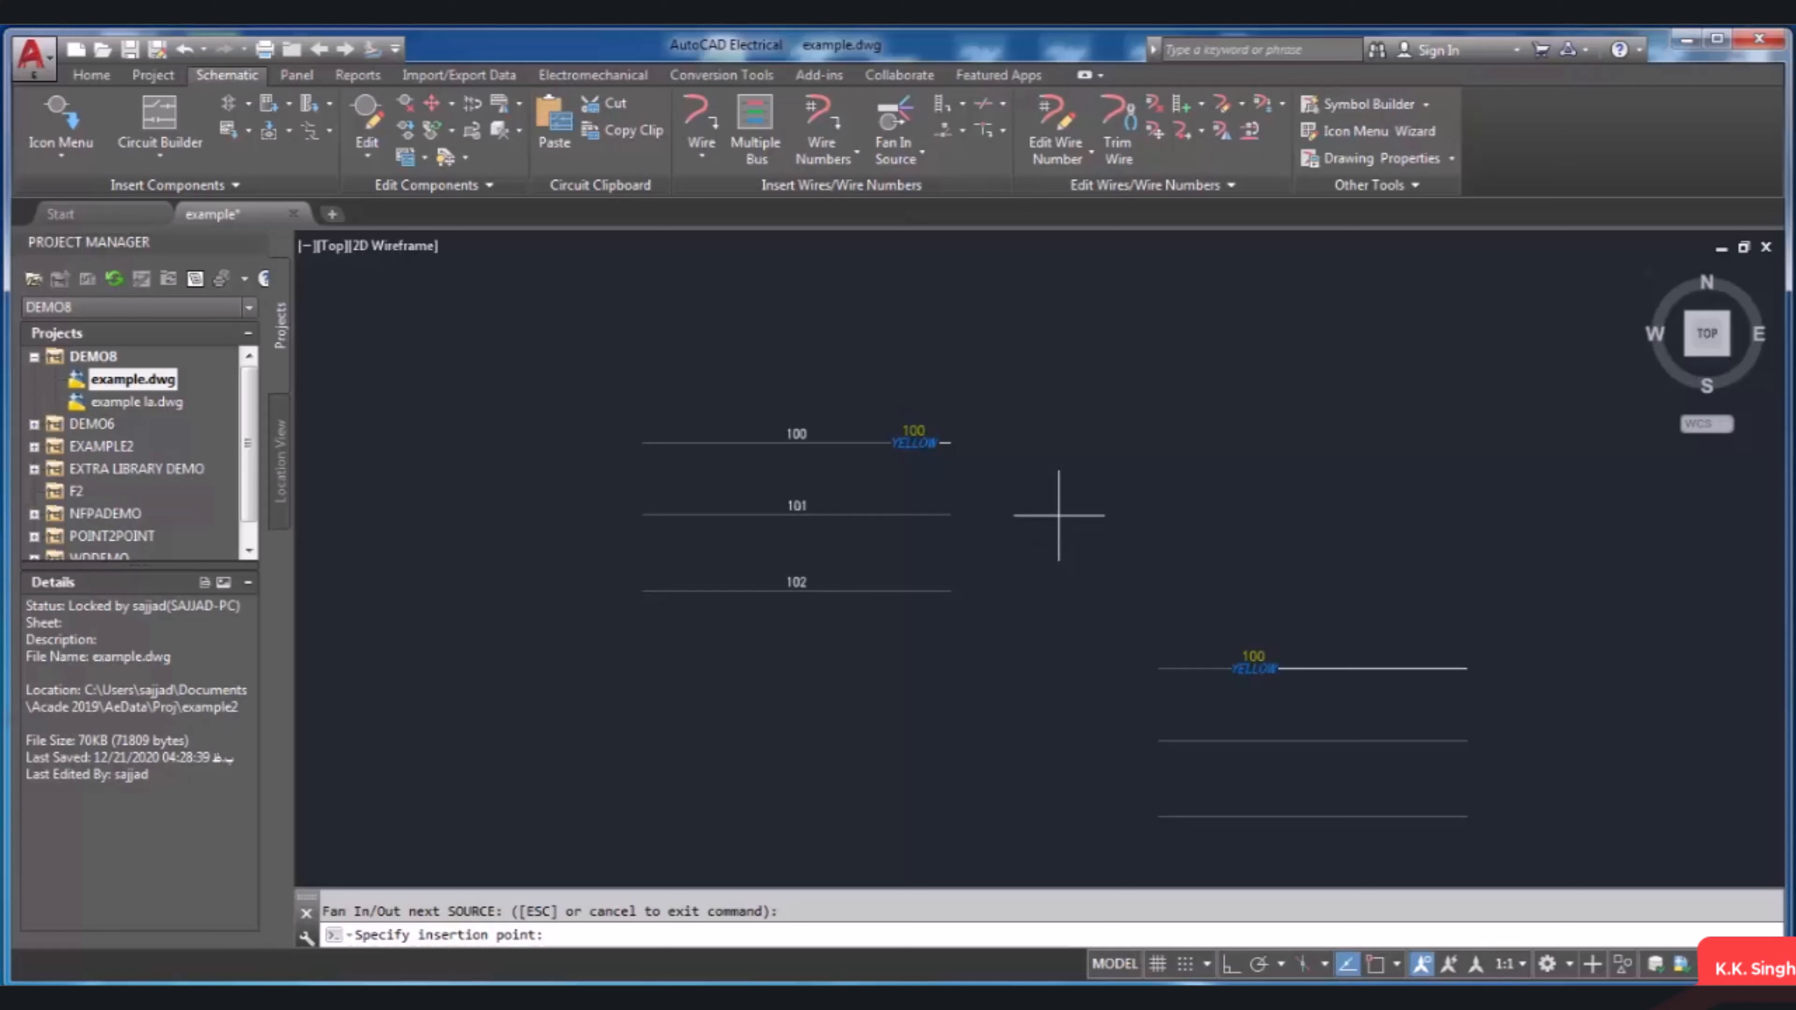
{"action": "left_click", "coordinate": [903, 518]}
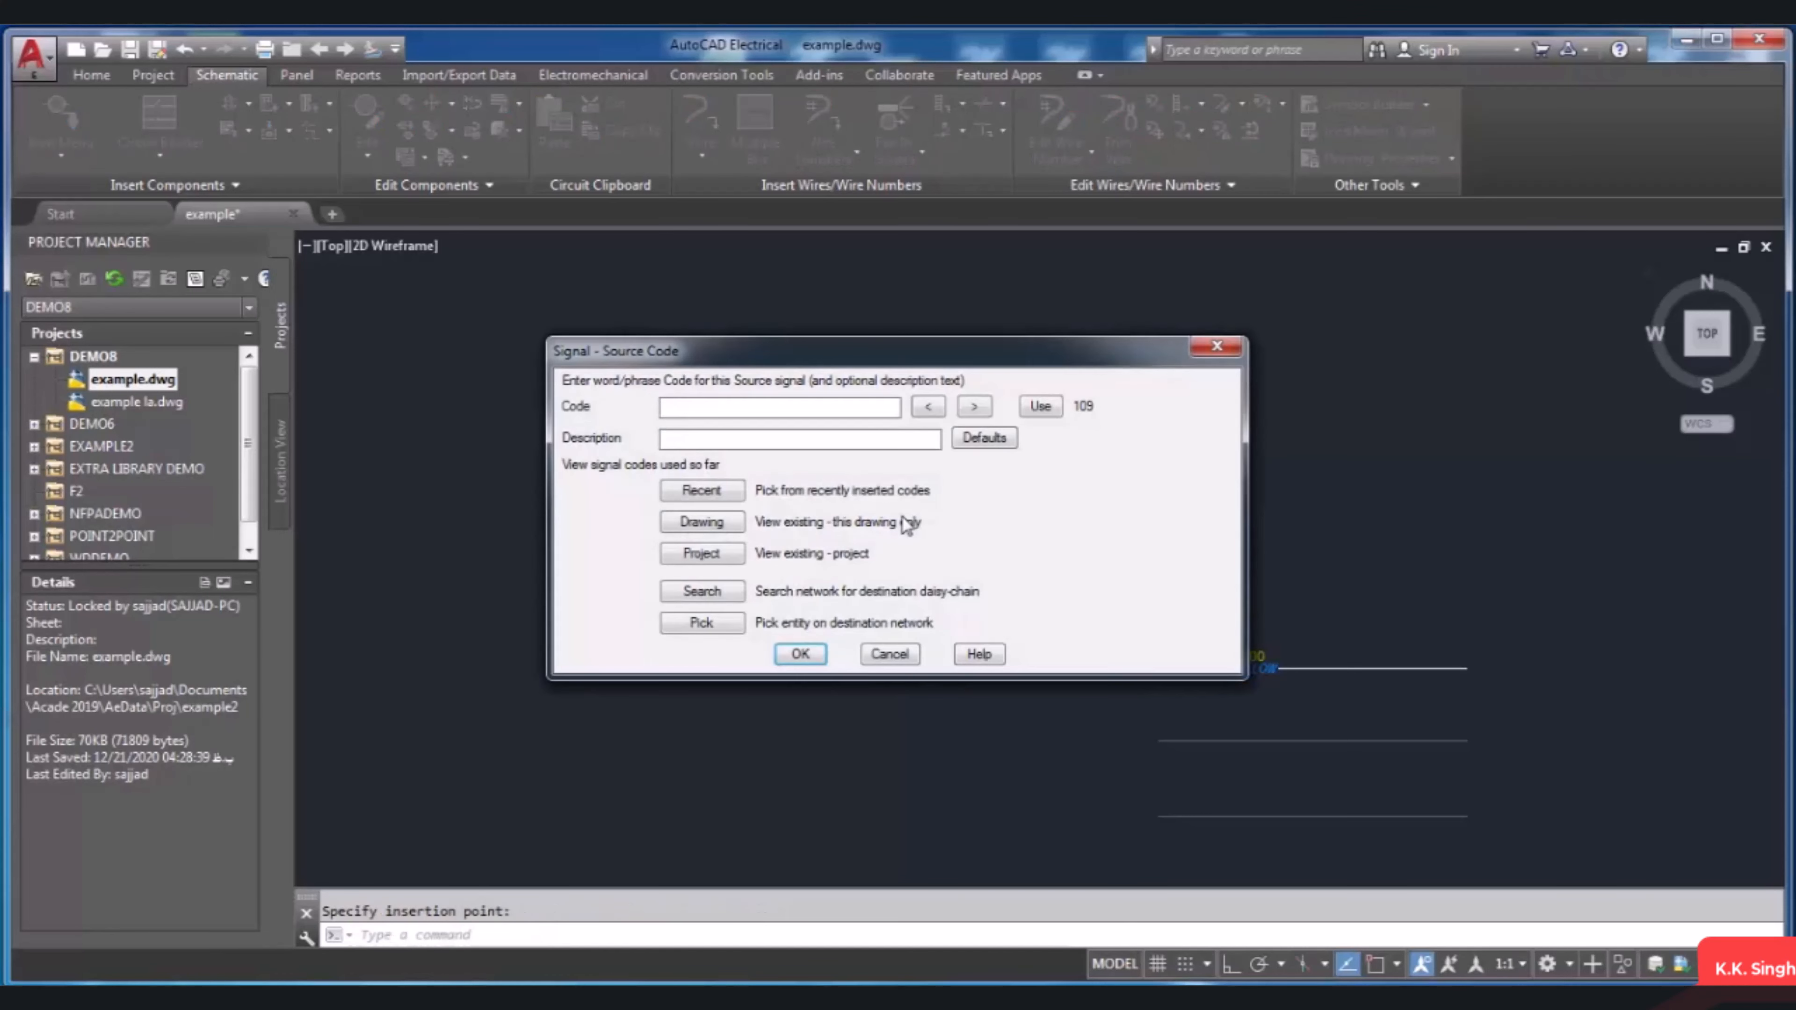
{"action": "type", "text": "10"}
{"action": "key", "text": "BackSpace"}
{"action": "type", "text": "10"}
{"action": "left_click", "coordinate": [813, 440]}
{"action": "type", "text": "red"}
{"action": "left_click", "coordinate": [800, 653]}
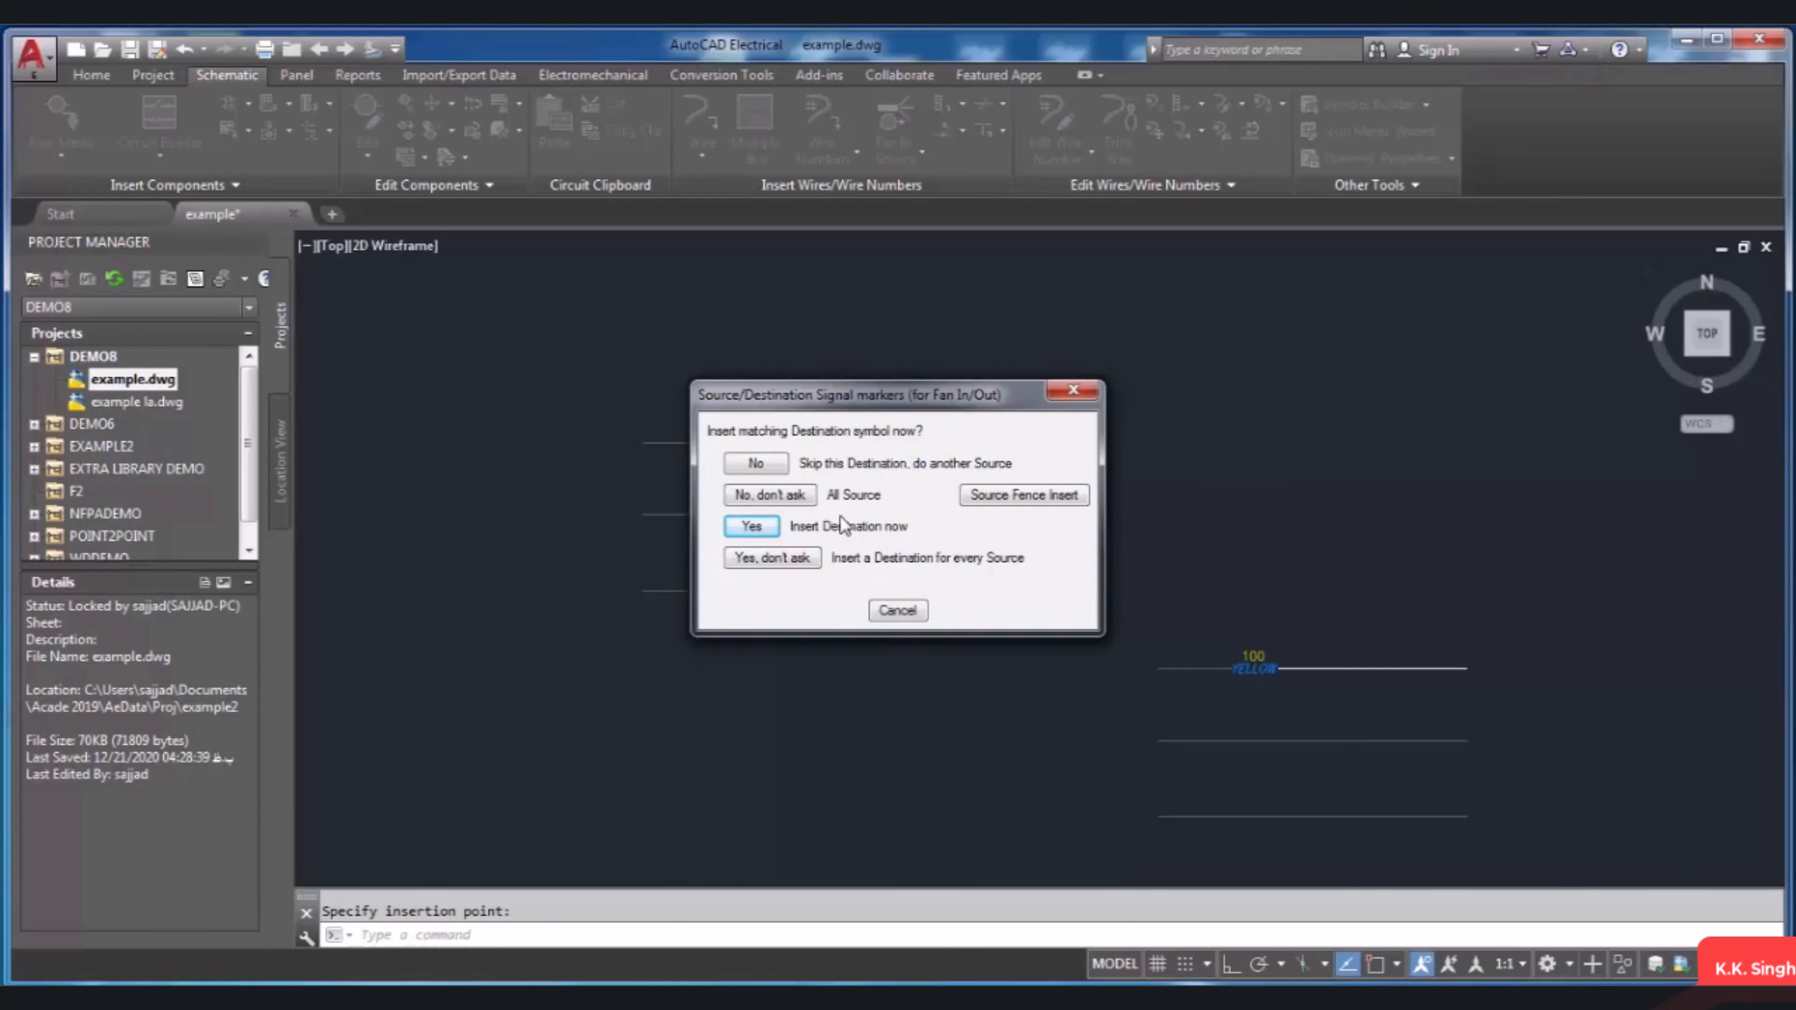
Step: Insert the matching destination marker for code 110, with left-side orientation, on the middle wire of the lower group
{"action": "left_click", "coordinate": [752, 527]}
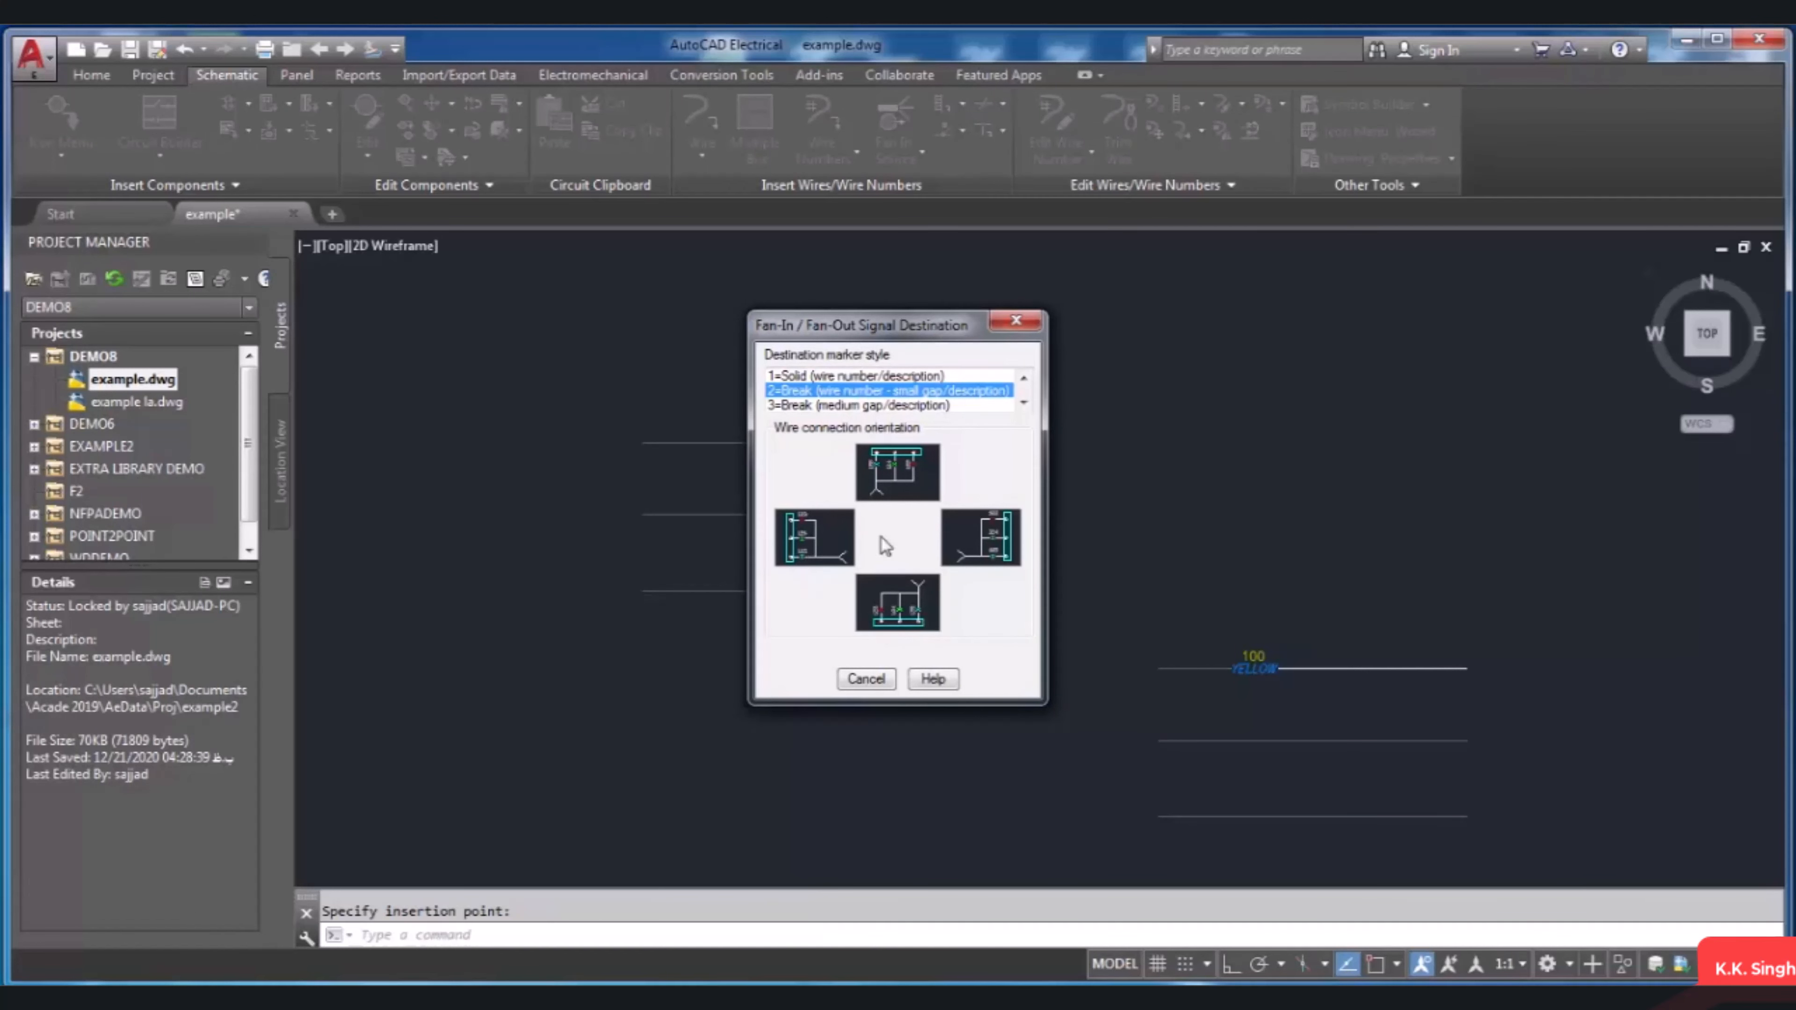
{"action": "left_click", "coordinate": [833, 552]}
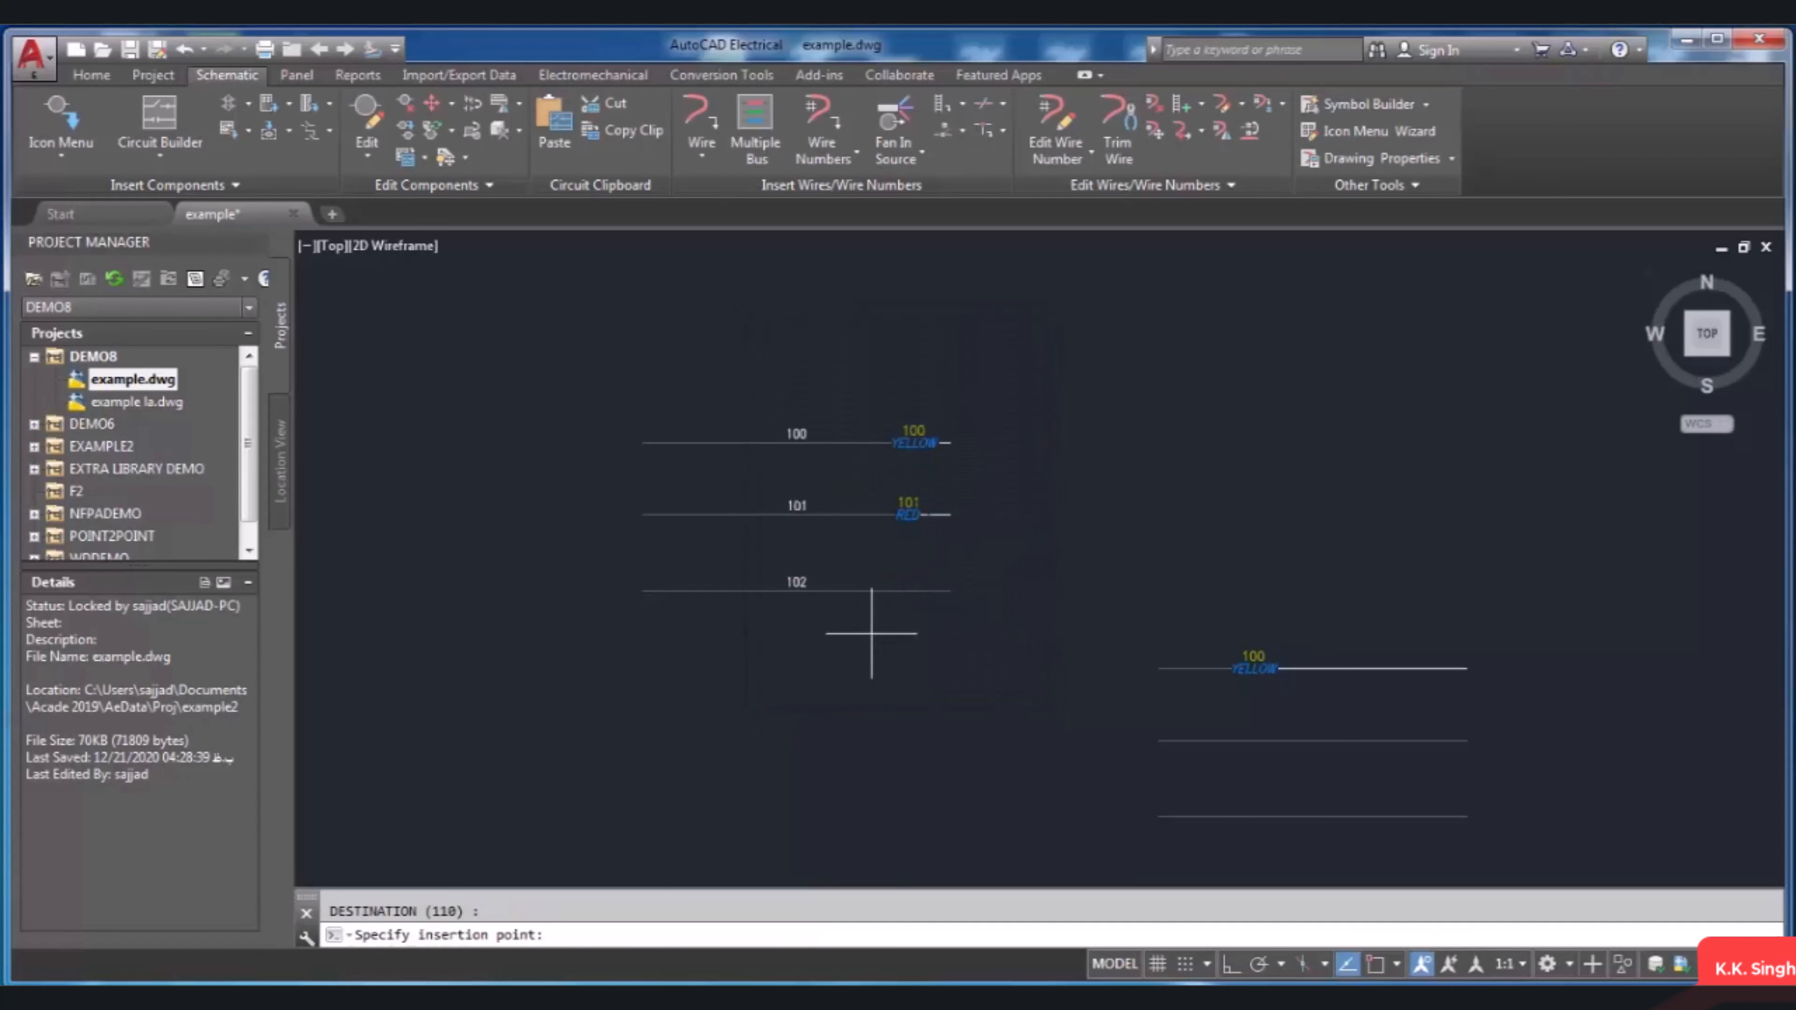
{"action": "left_click", "coordinate": [1252, 741]}
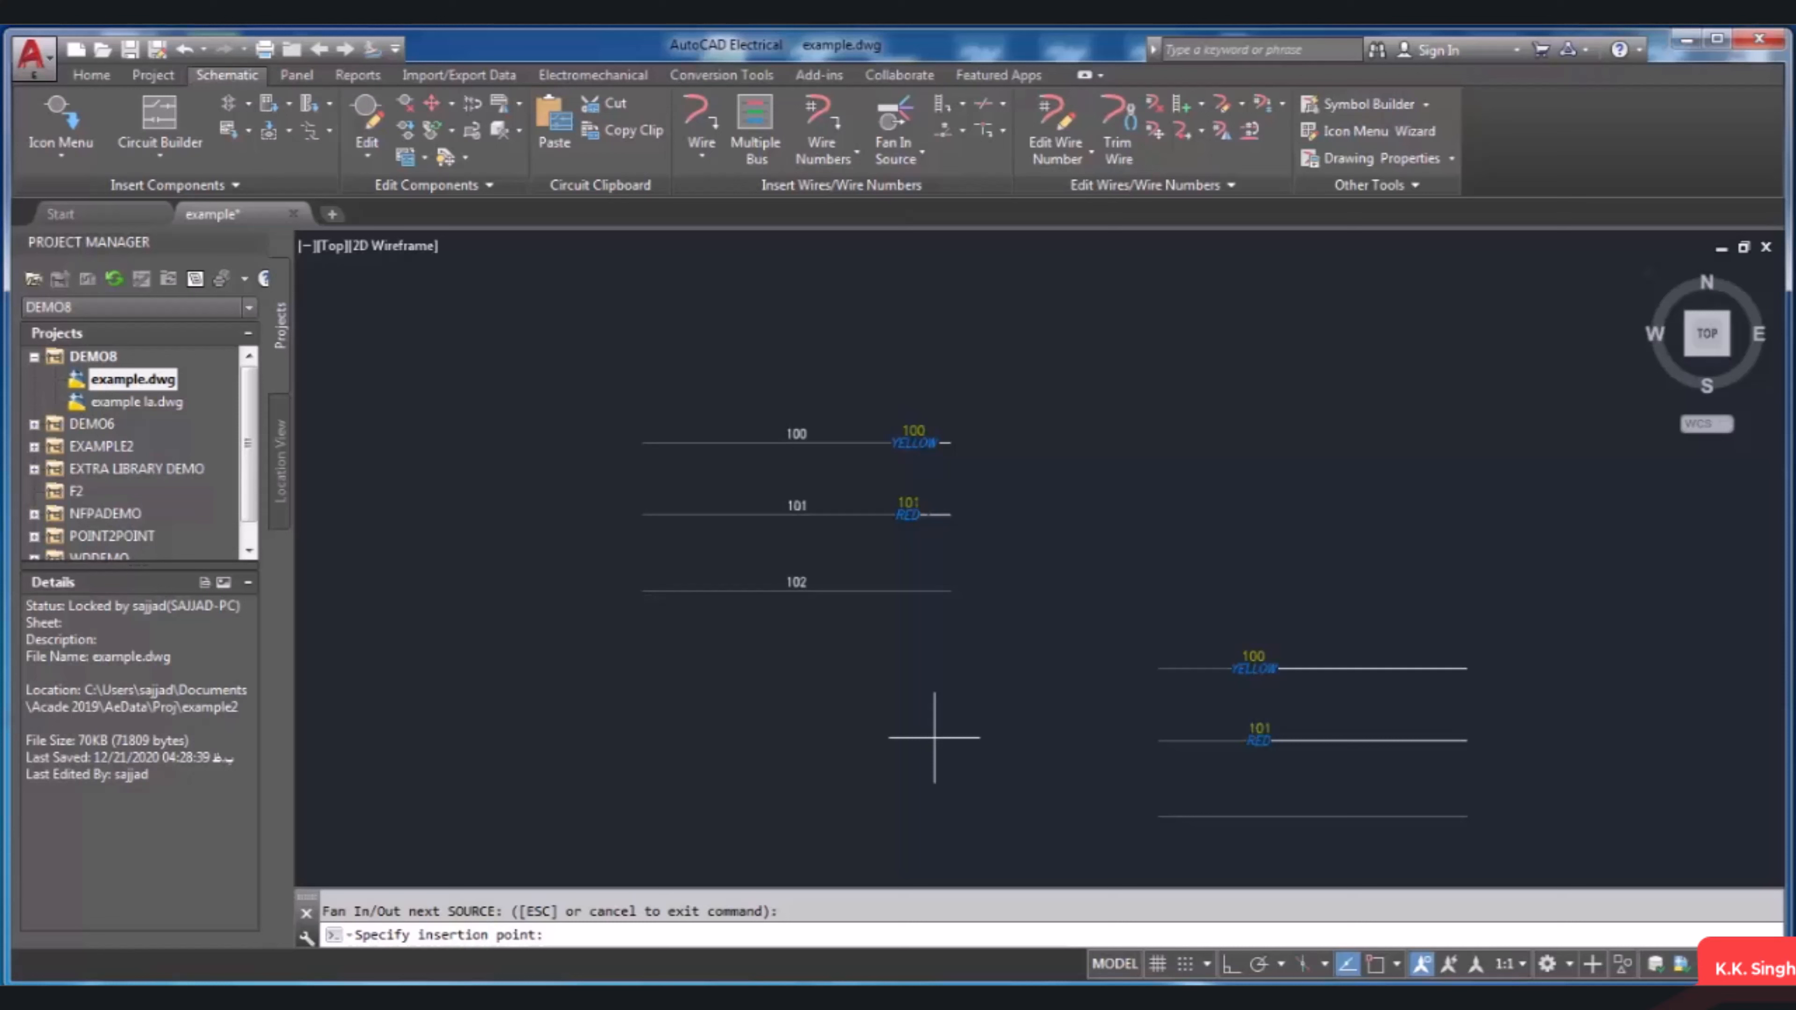
Step: Place a source marker near the right end of wire 102 with code 112 and description blue
{"action": "left_click", "coordinate": [908, 591]}
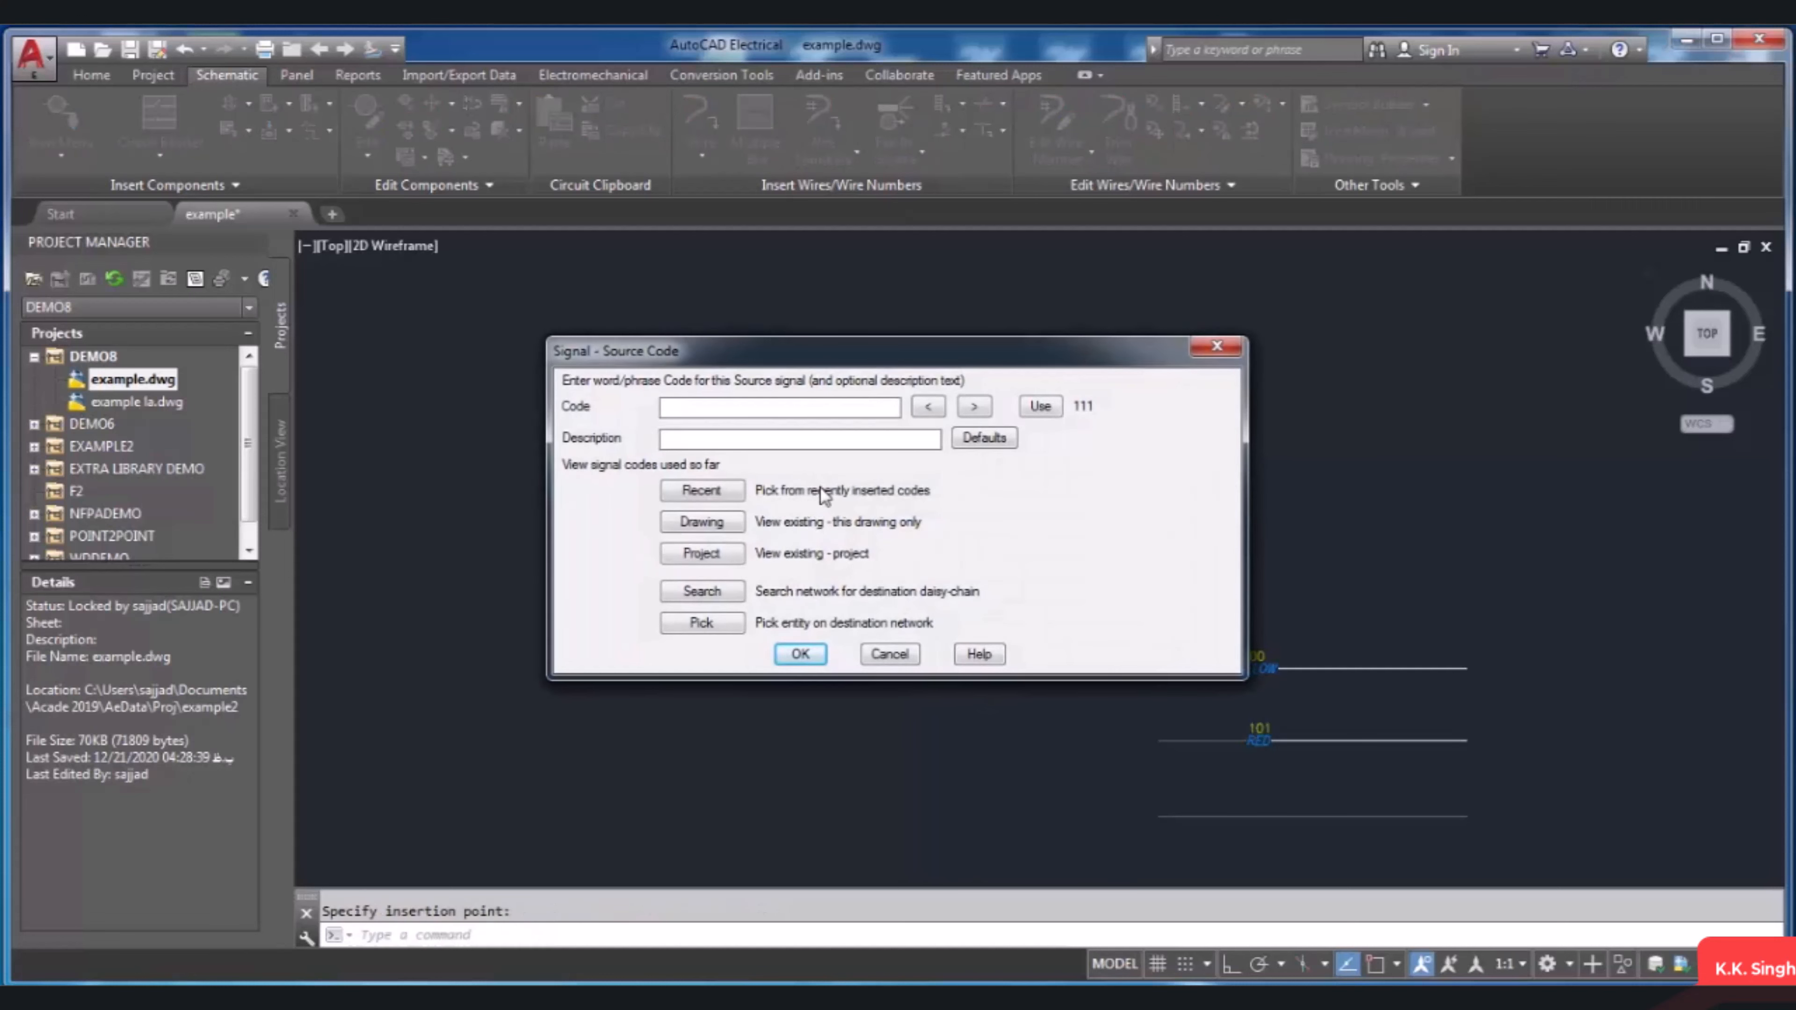
{"action": "type", "text": "112"}
{"action": "key", "text": "Tab"}
{"action": "type", "text": "blue"}
{"action": "left_click", "coordinate": [818, 652]}
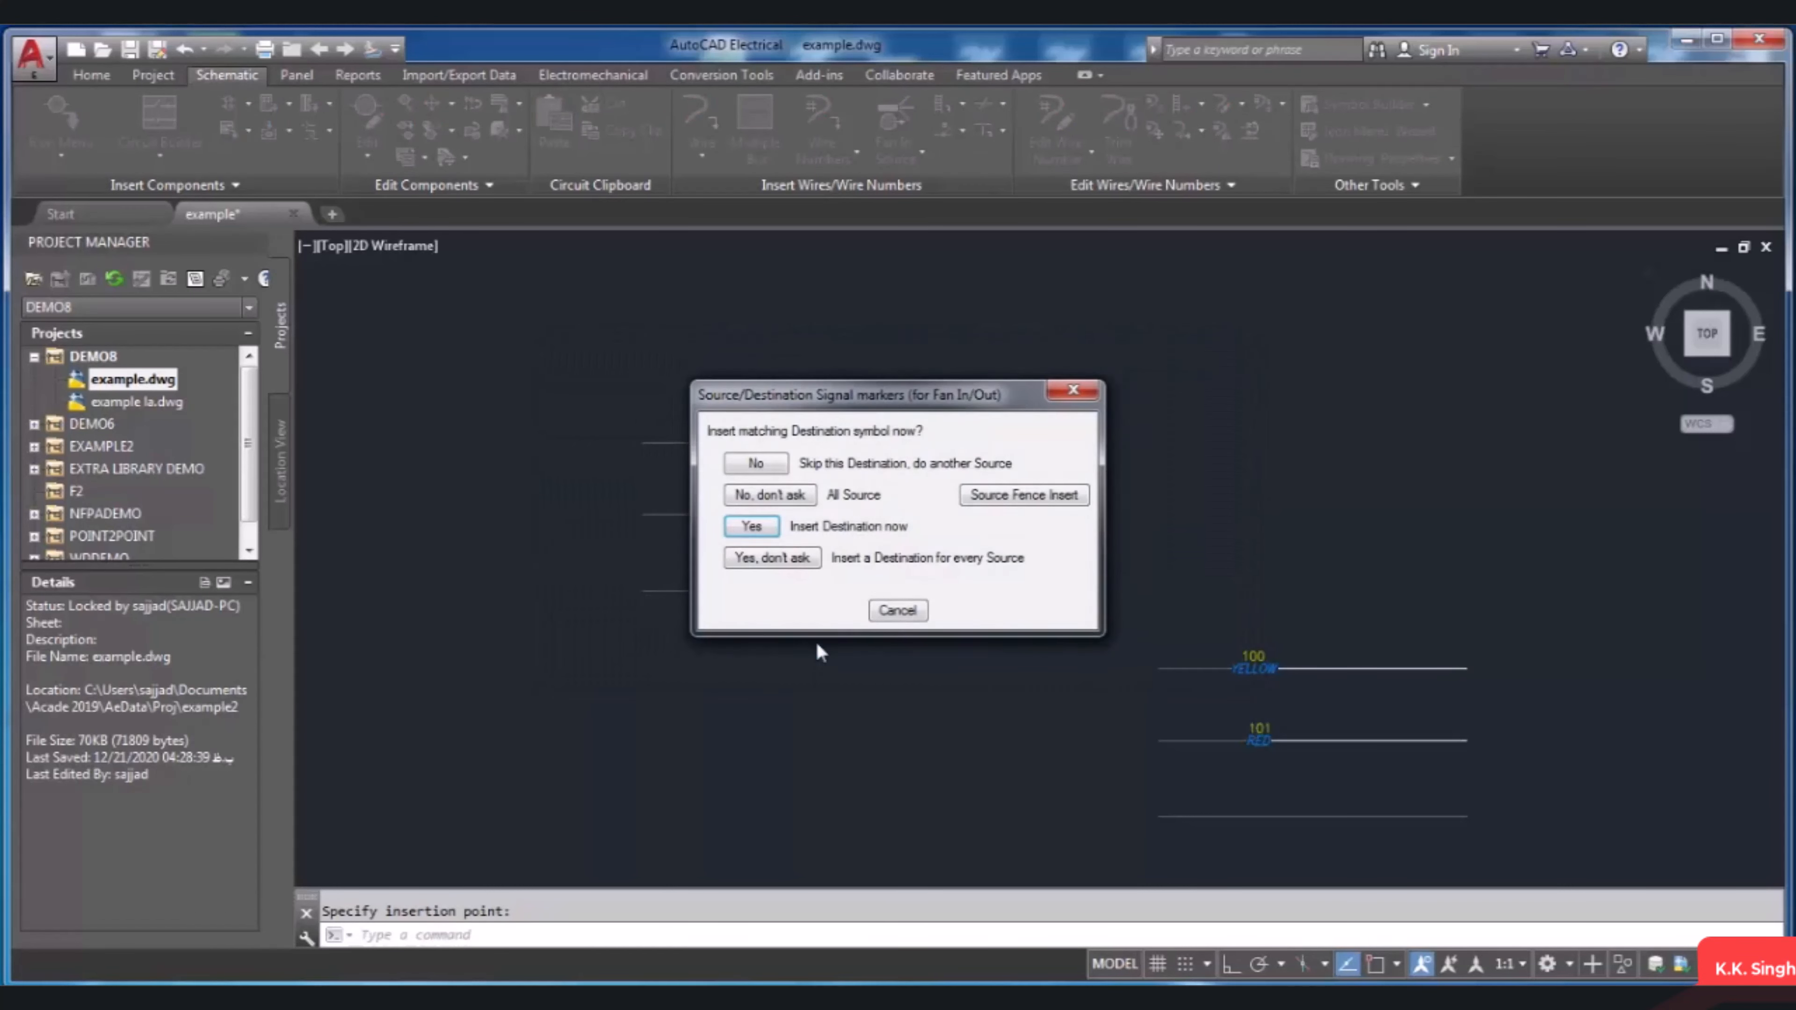
Step: Insert the matching destination marker for code 112 on the lowest wire of the lower group and end the fan-in command
{"action": "left_click", "coordinate": [753, 527]}
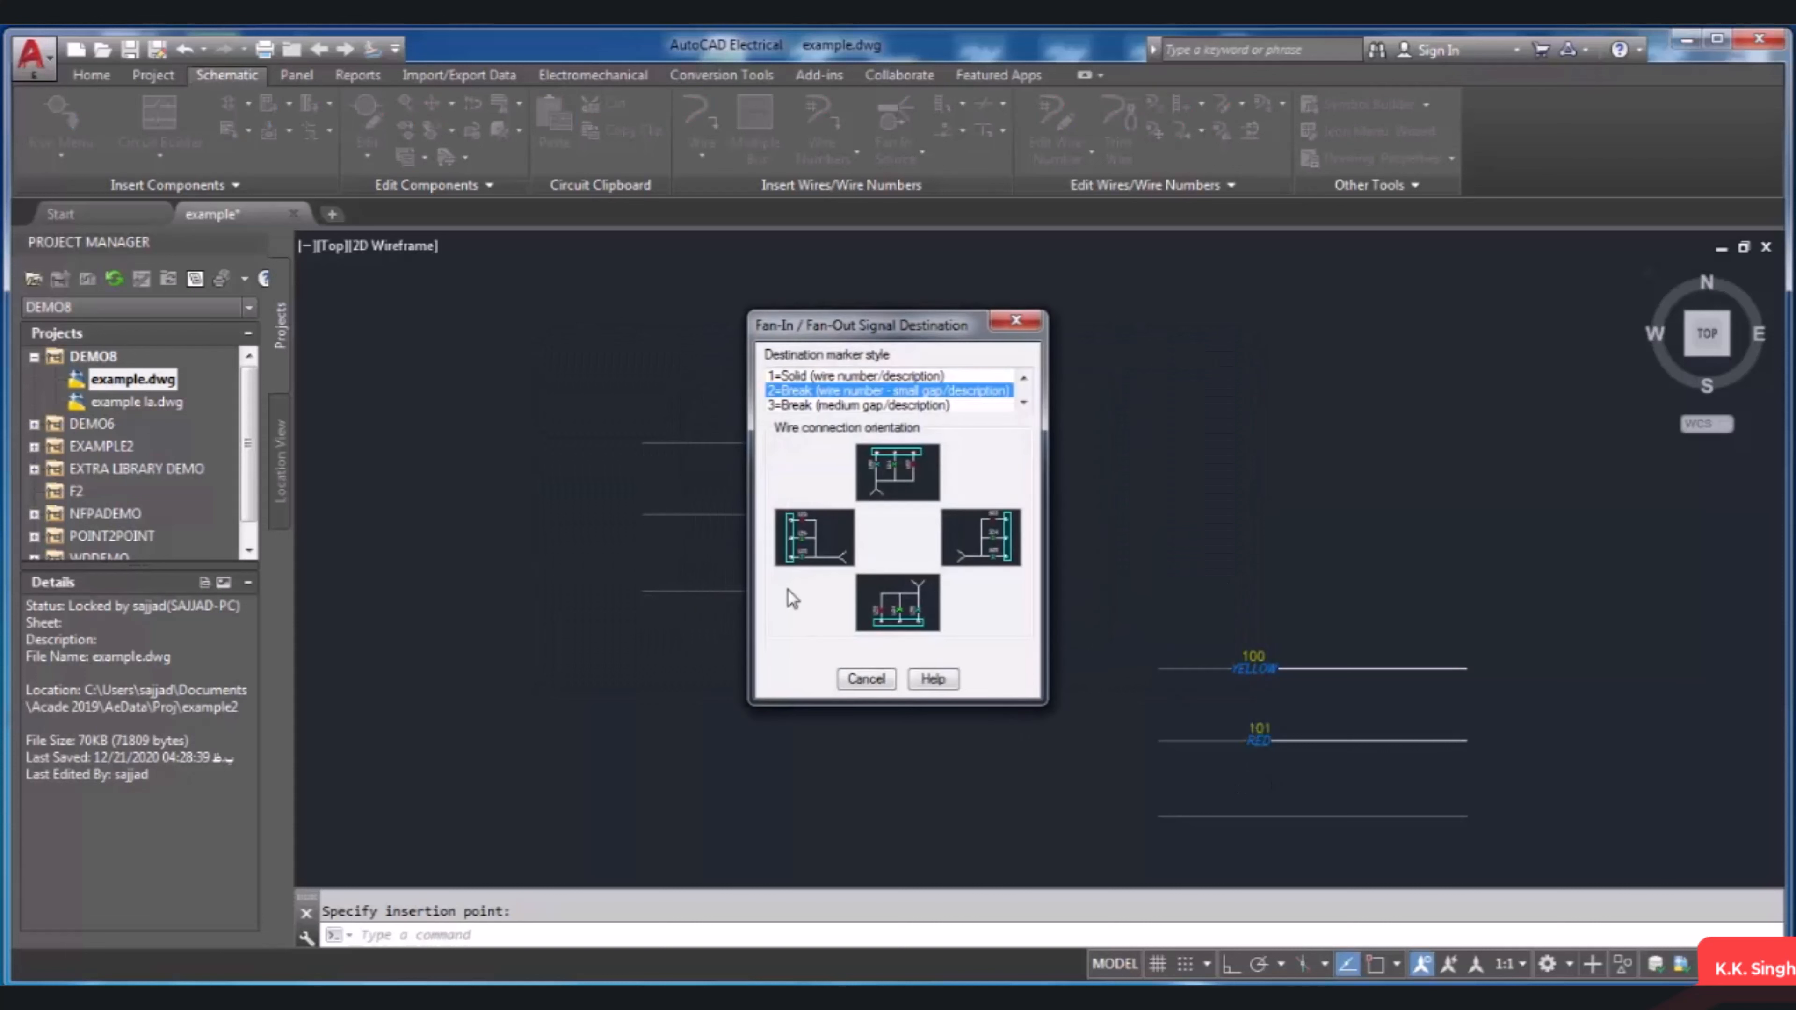
{"action": "left_click", "coordinate": [800, 539]}
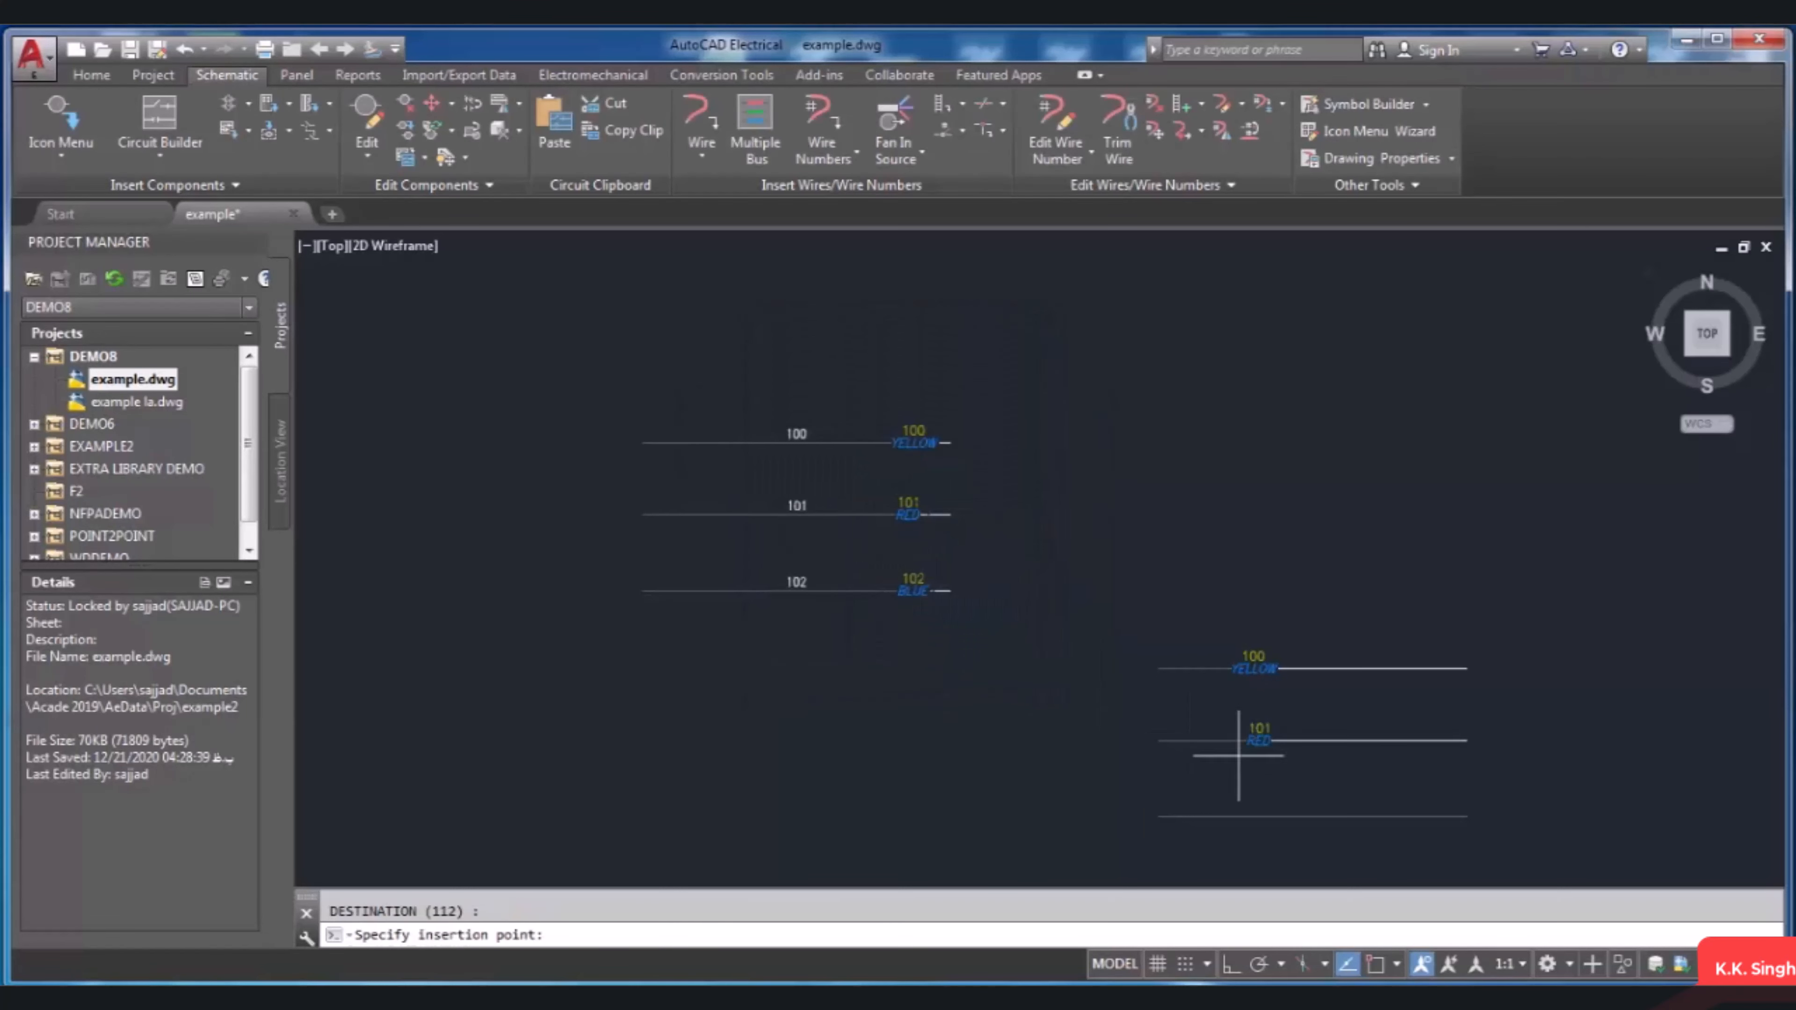
{"action": "left_click", "coordinate": [1227, 817]}
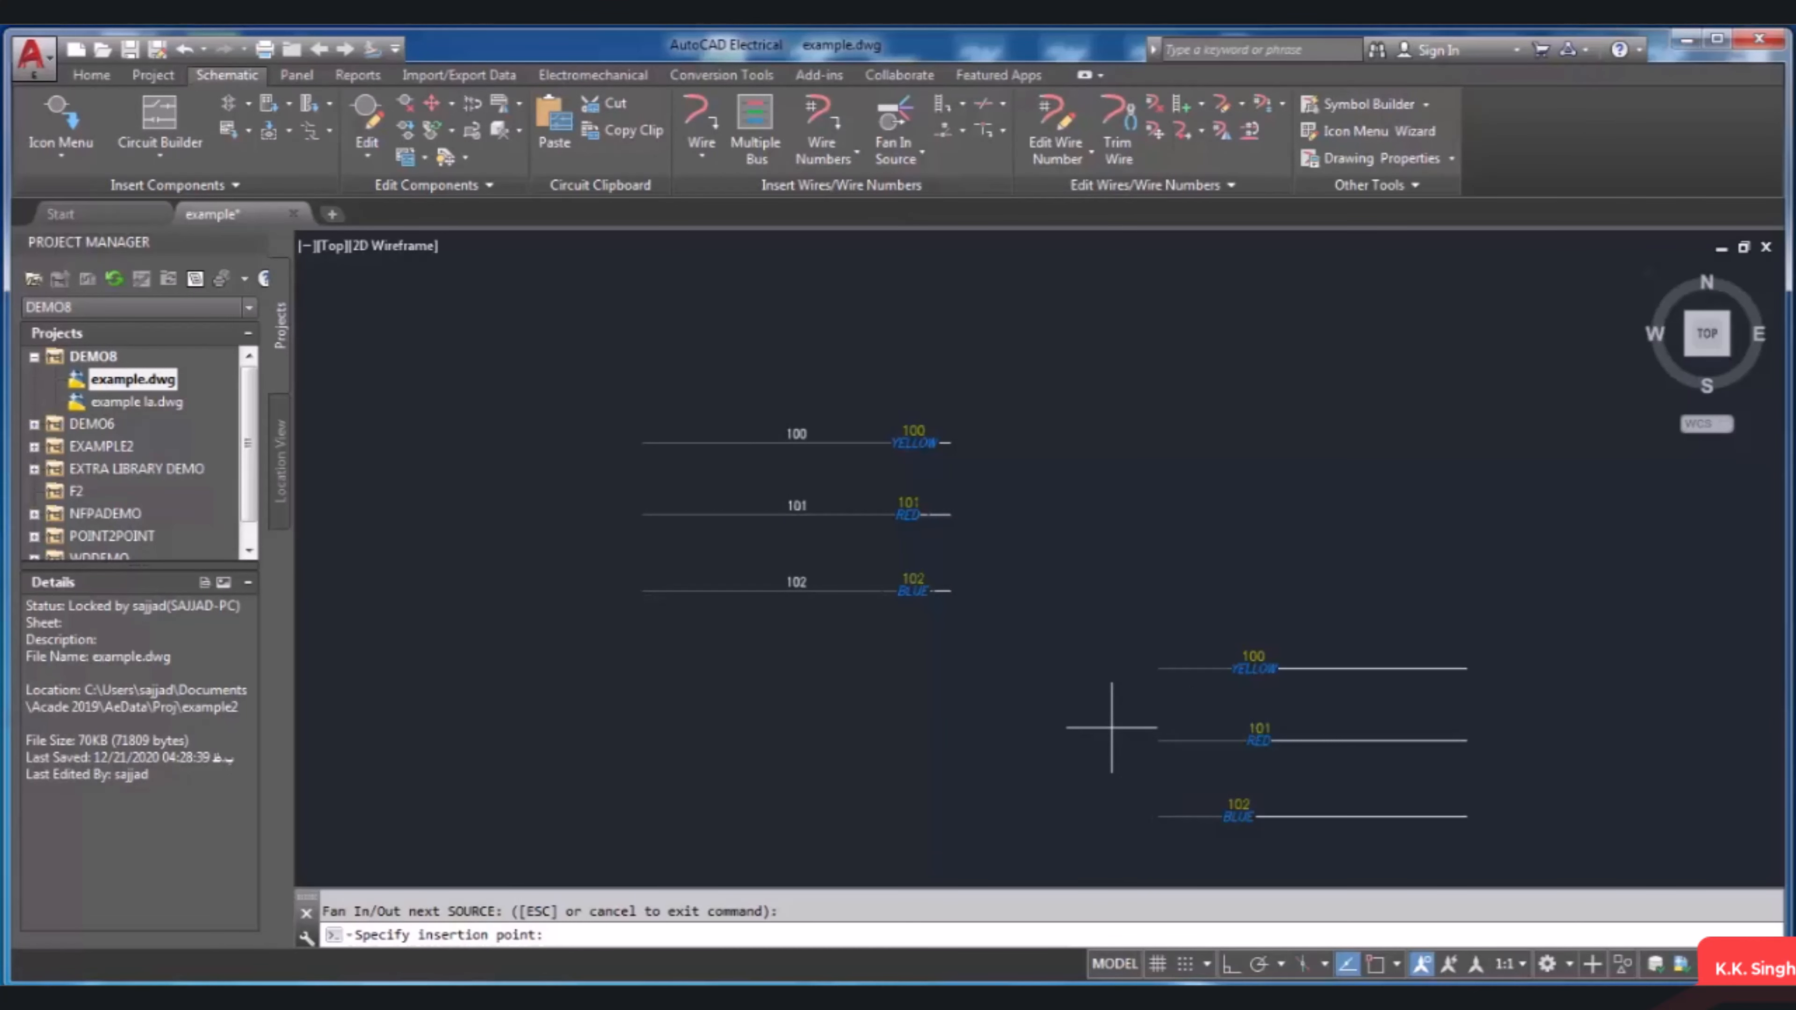
{"action": "key", "text": "Escape"}
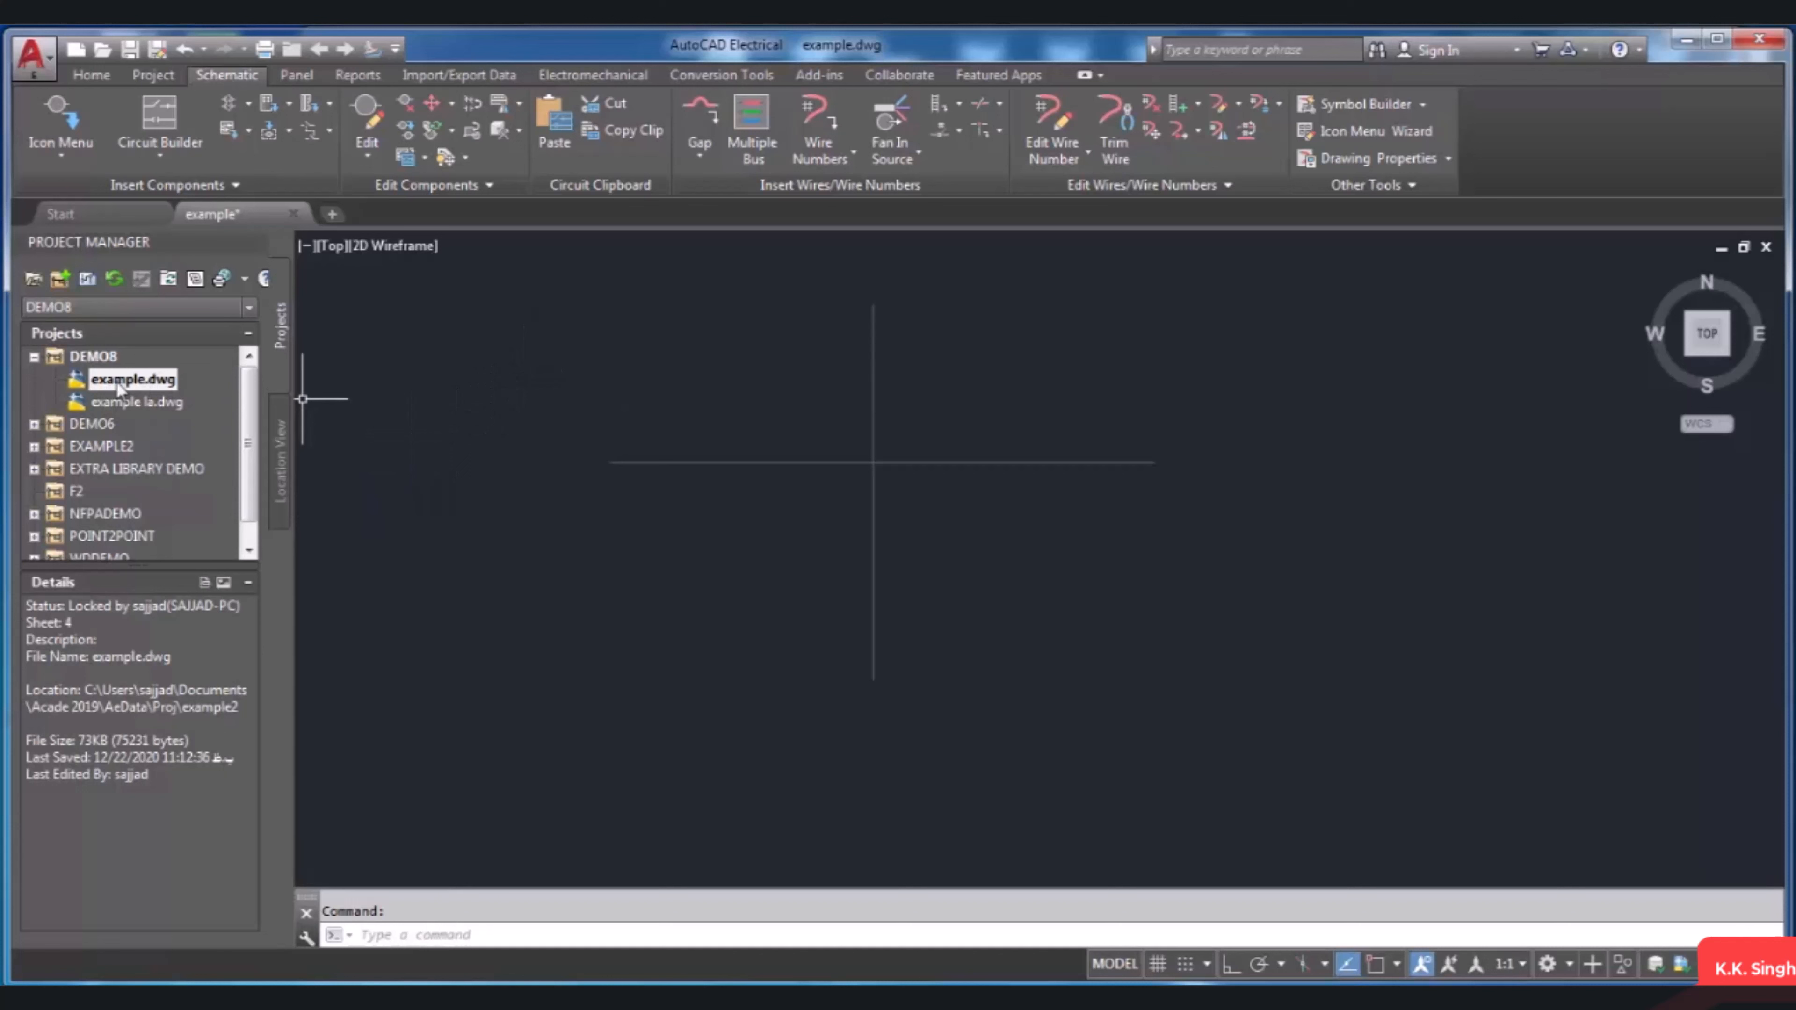
Step: Open the style settings in the drawing properties of example.dwg
{"action": "right_click", "coordinate": [139, 385]}
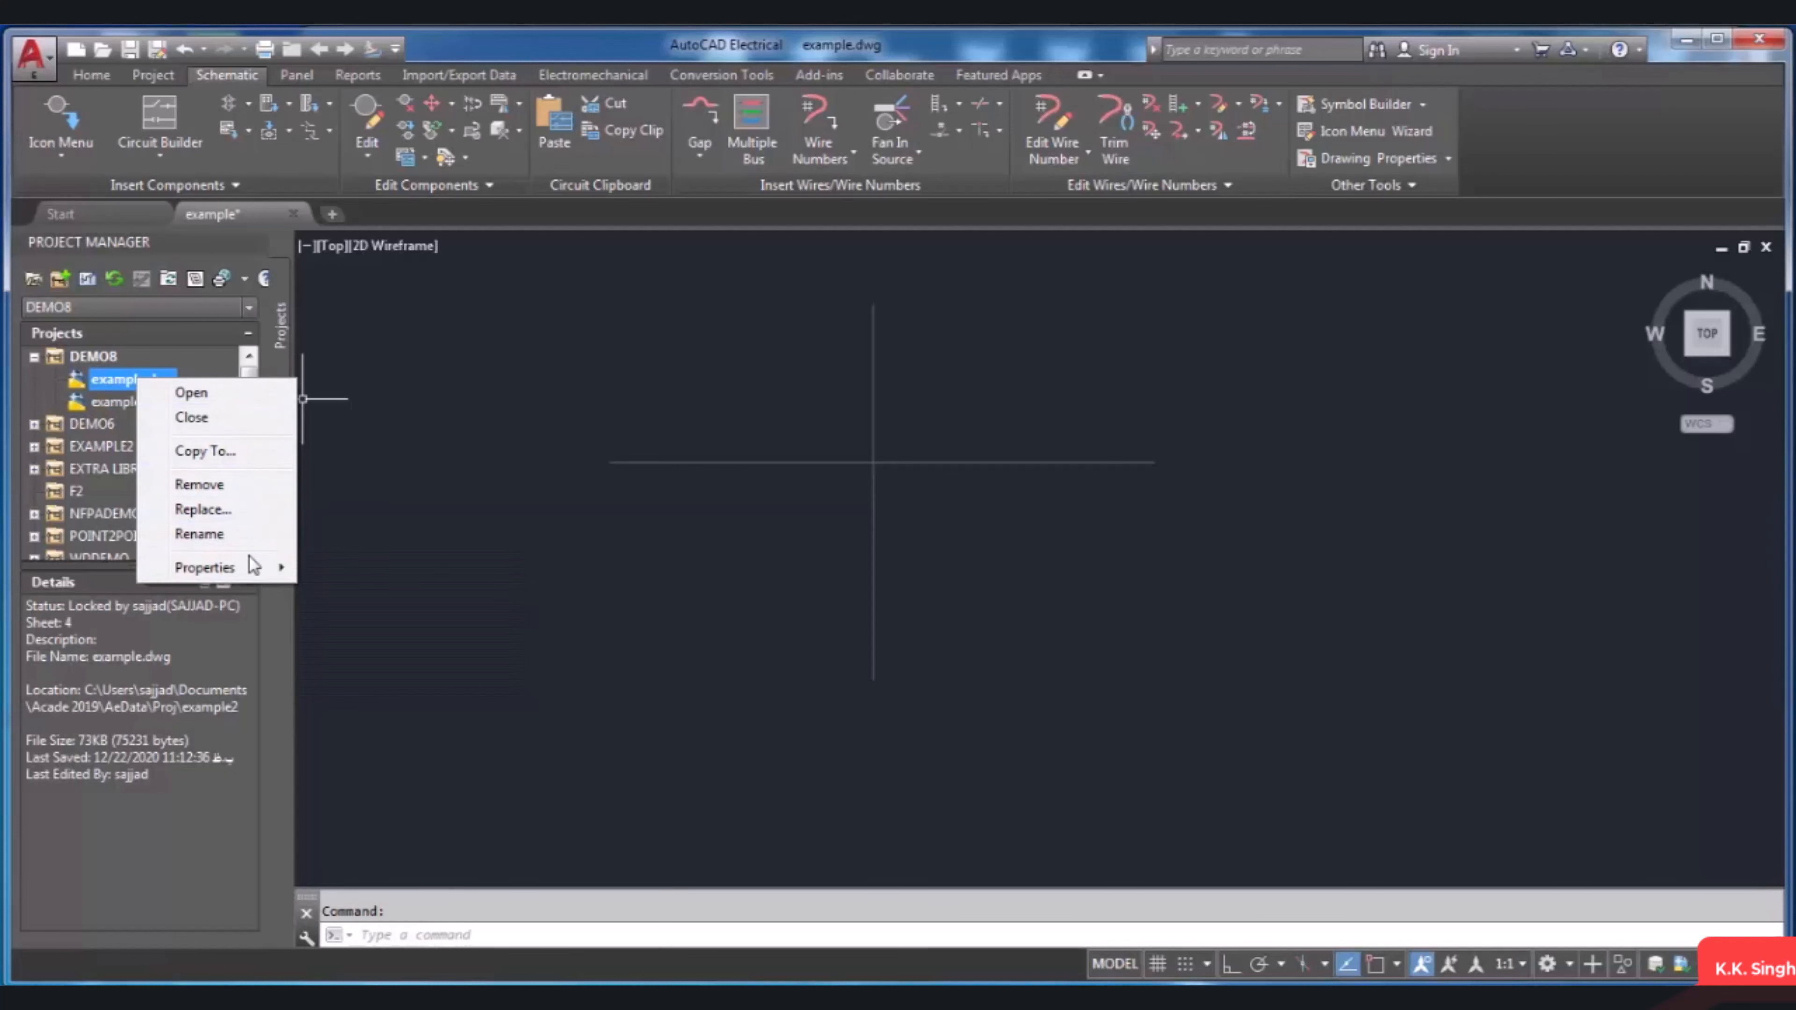
{"action": "mouse_move", "coordinate": [251, 573]}
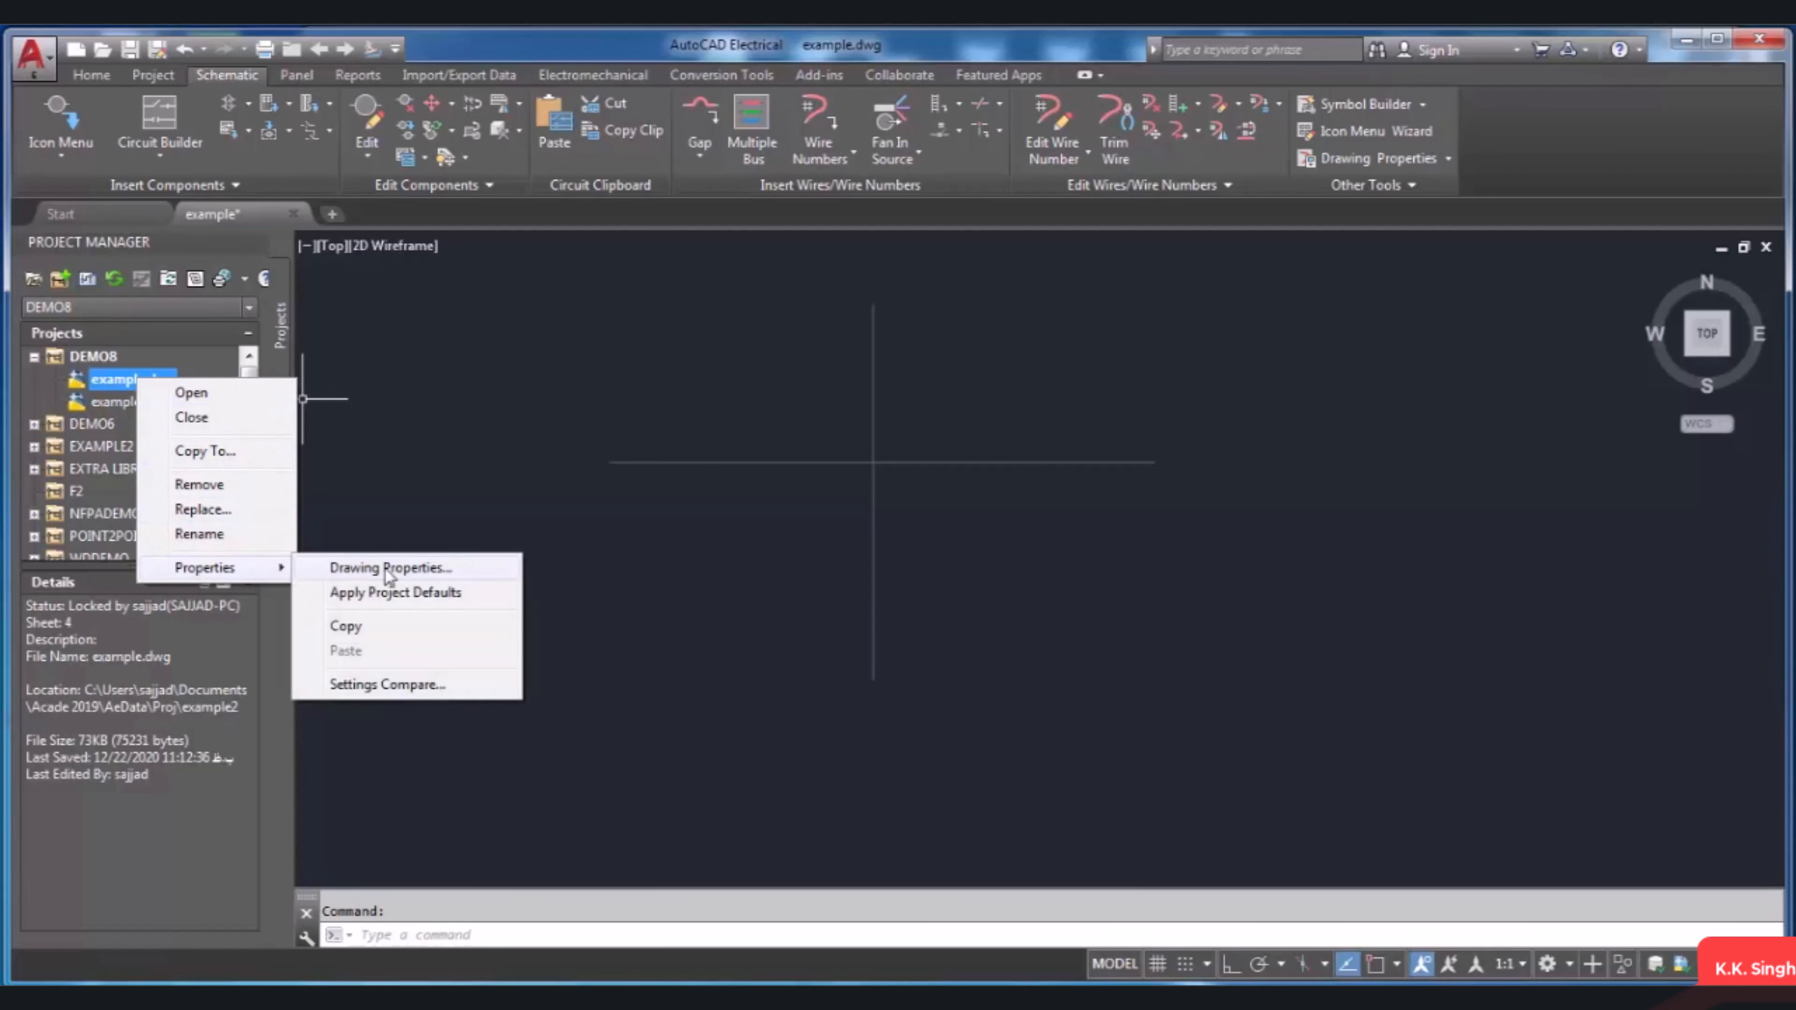
{"action": "left_click", "coordinate": [415, 569]}
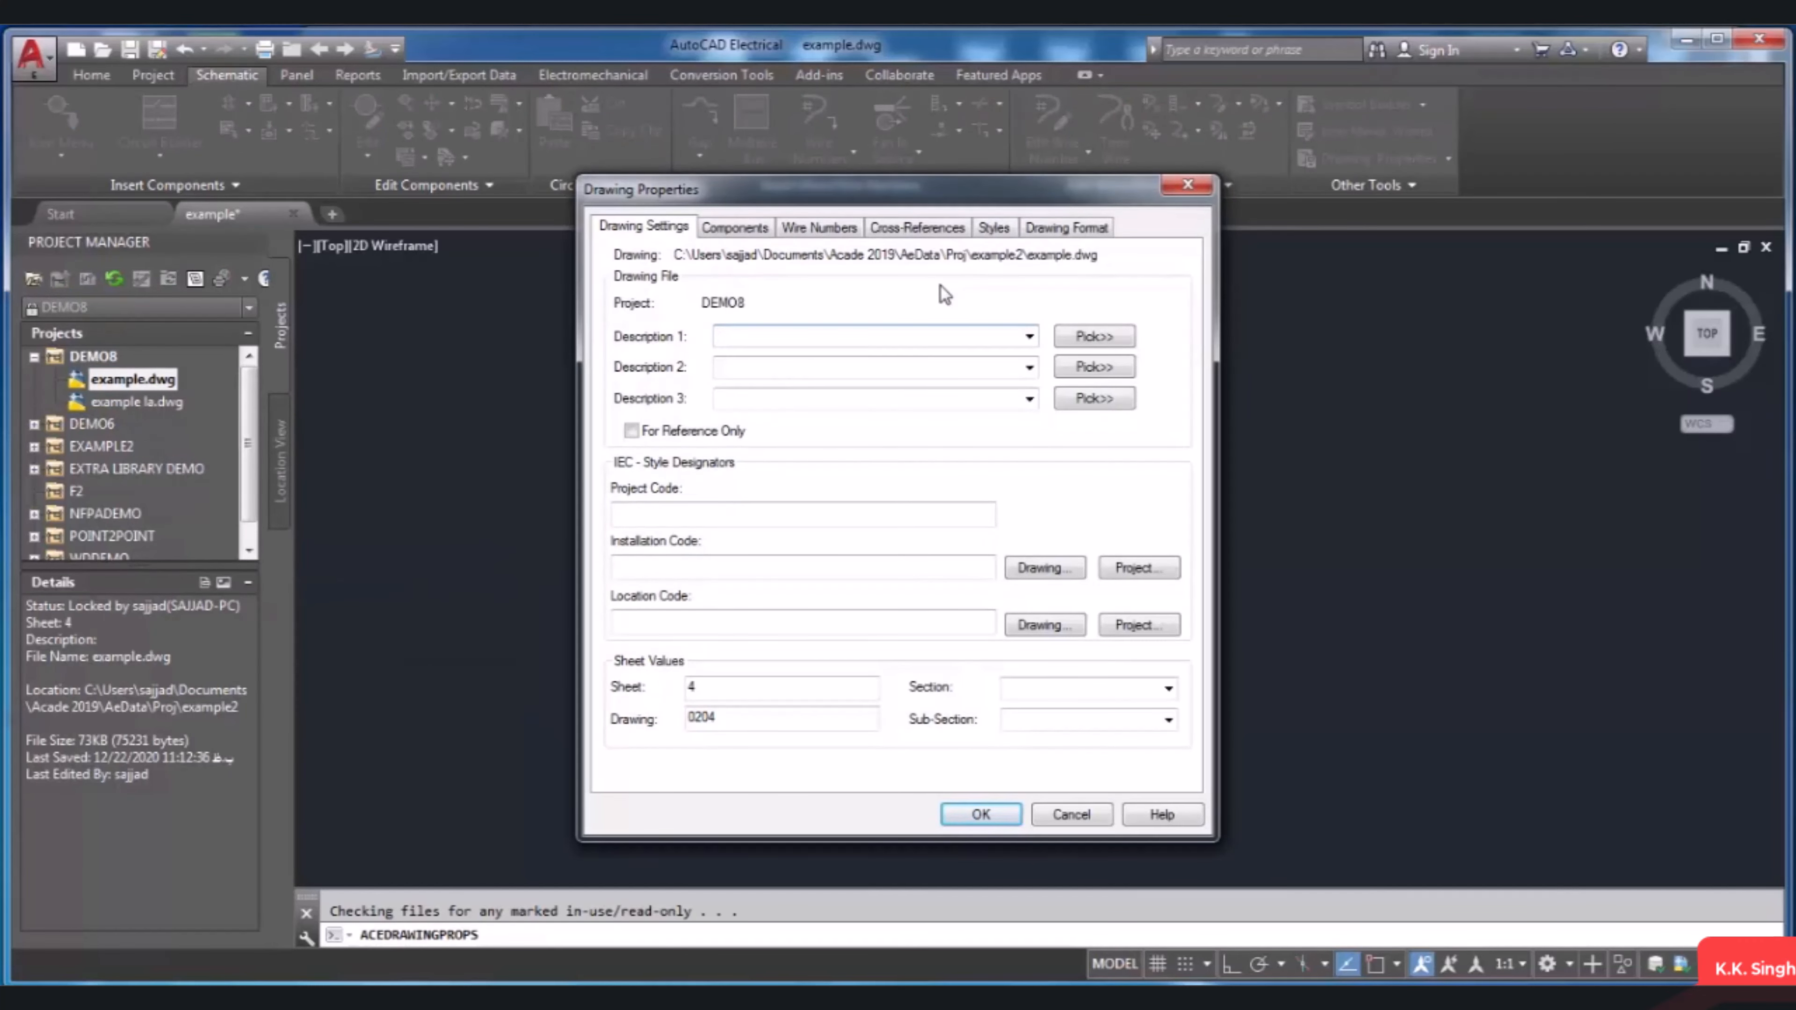
{"action": "left_click", "coordinate": [994, 228]}
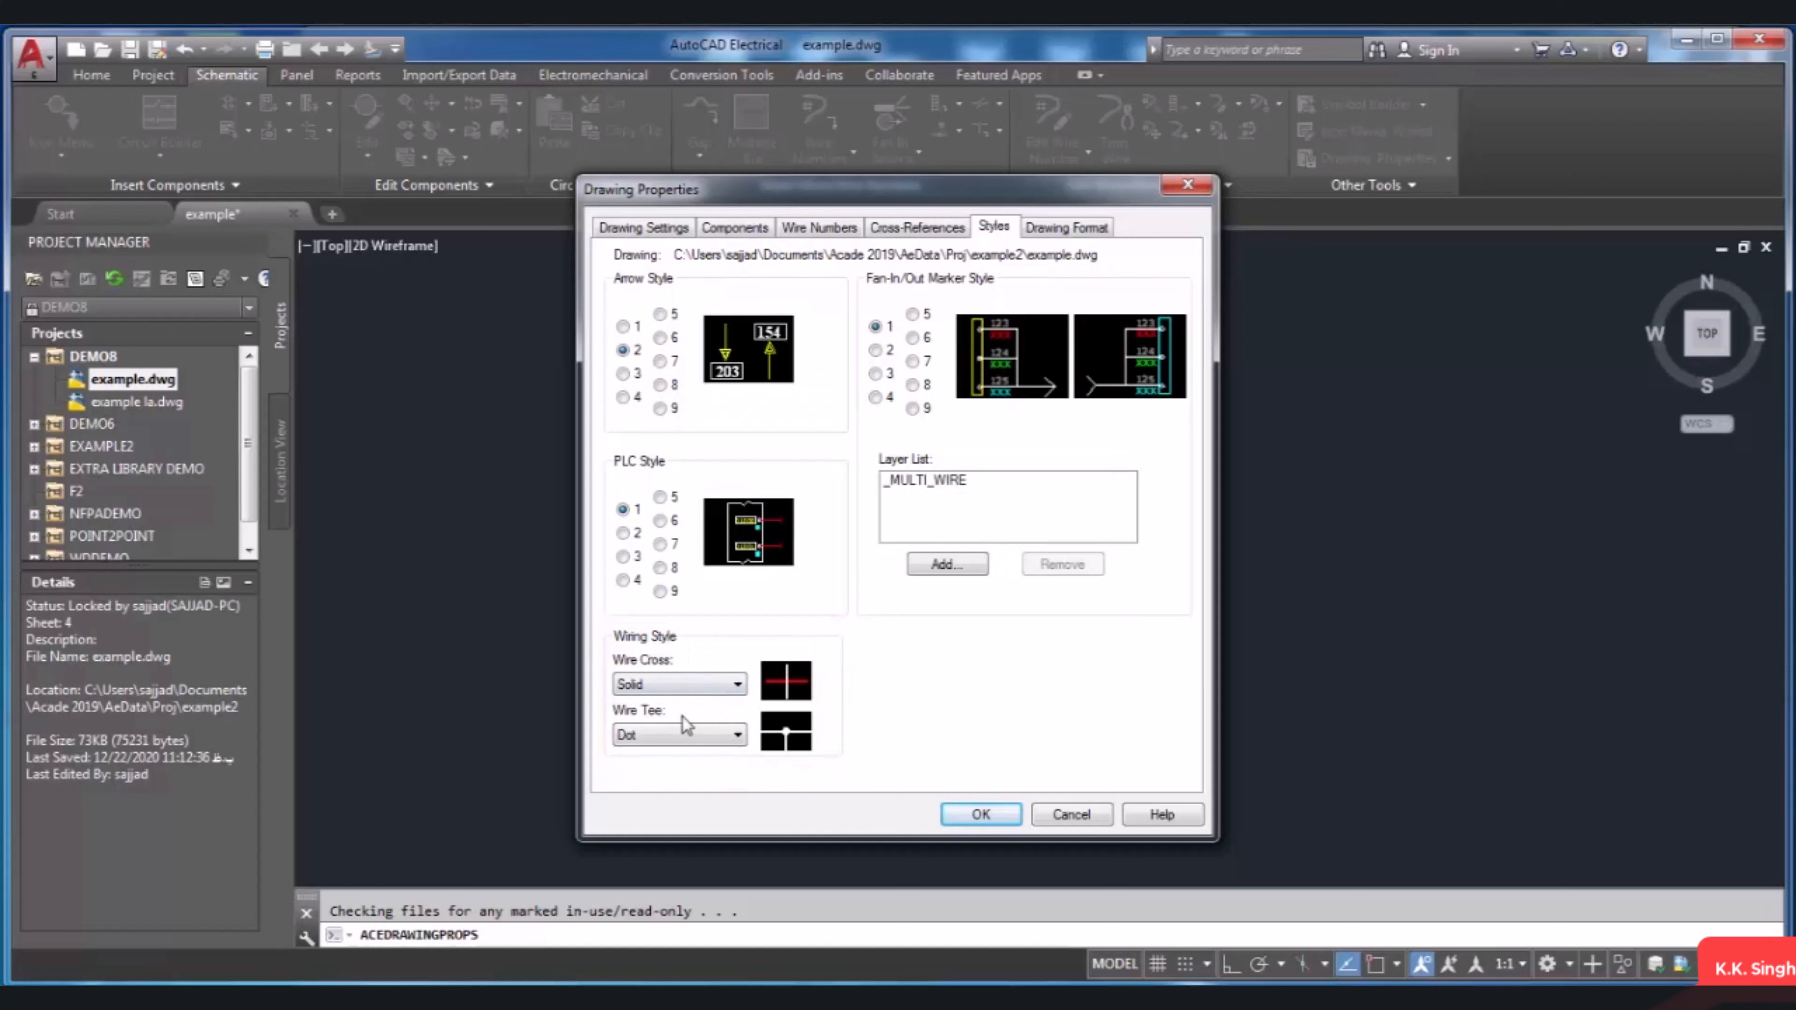
Step: Compare the Gap, Loop and Solid wire cross styles and set Wire Cross to Loop
{"action": "left_click", "coordinate": [732, 687]}
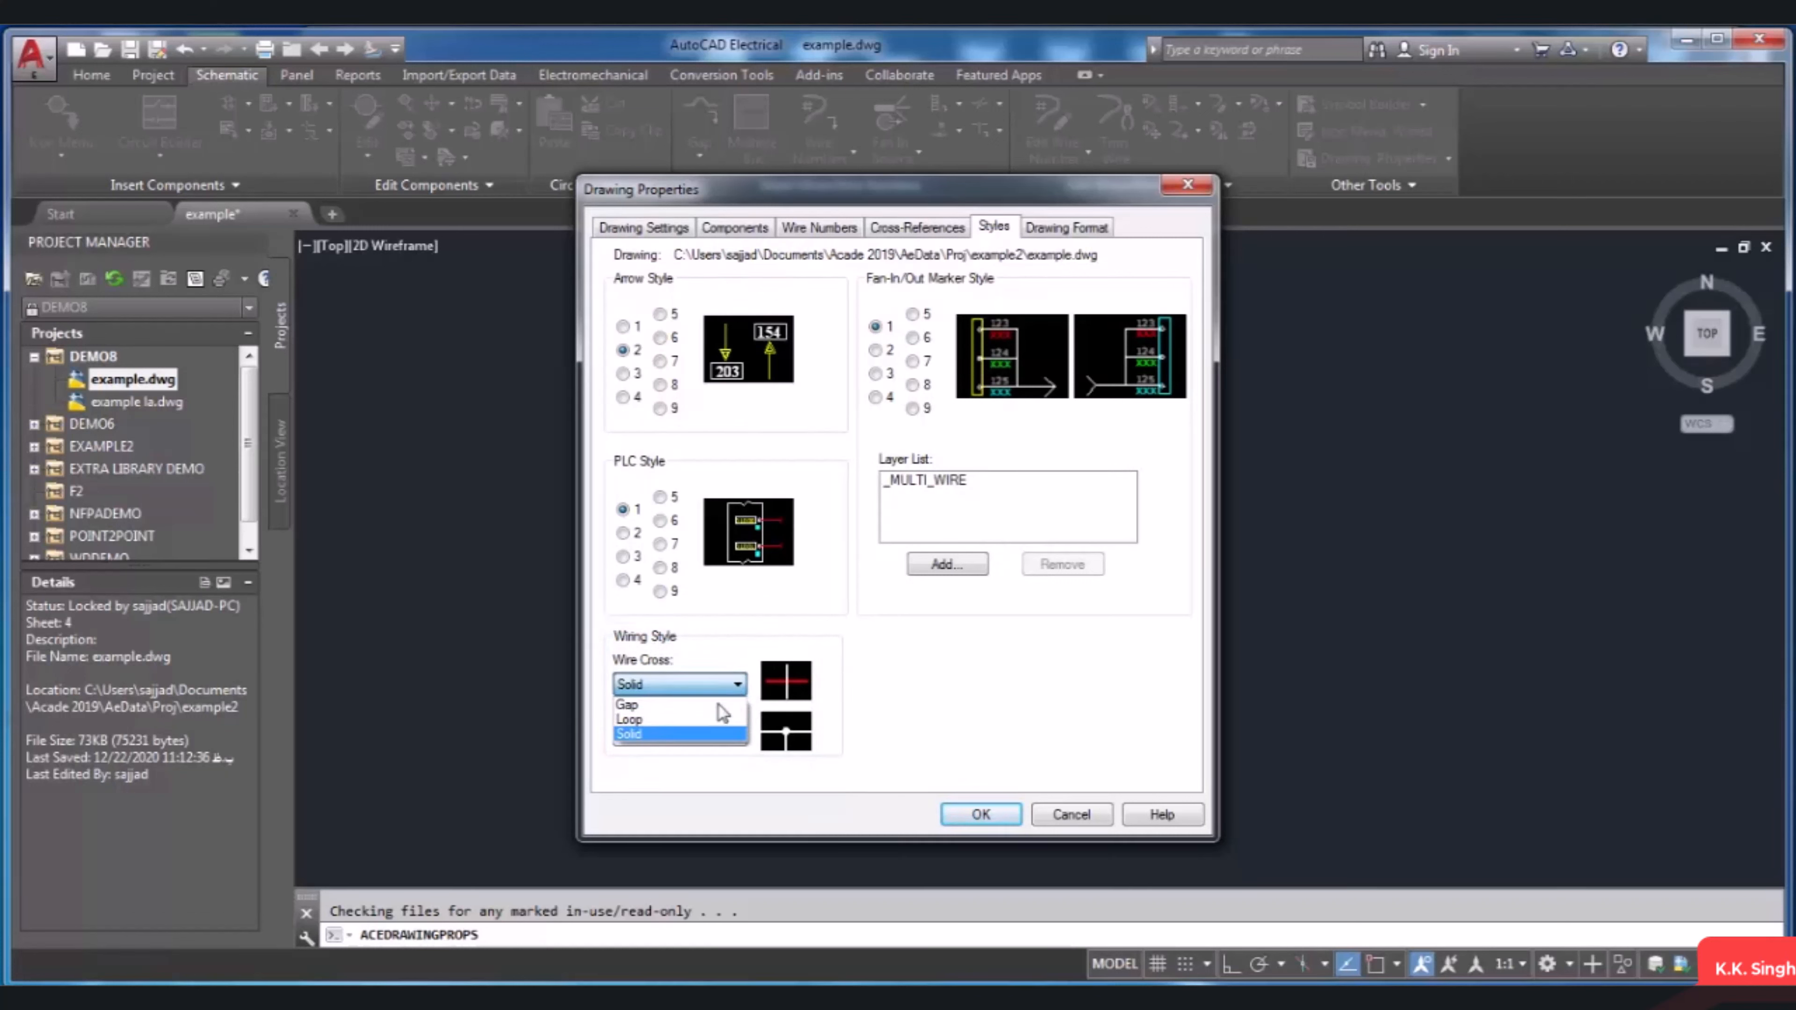
{"action": "left_click", "coordinate": [717, 719]}
{"action": "left_click", "coordinate": [717, 684]}
{"action": "left_click", "coordinate": [716, 705]}
{"action": "left_click", "coordinate": [735, 685]}
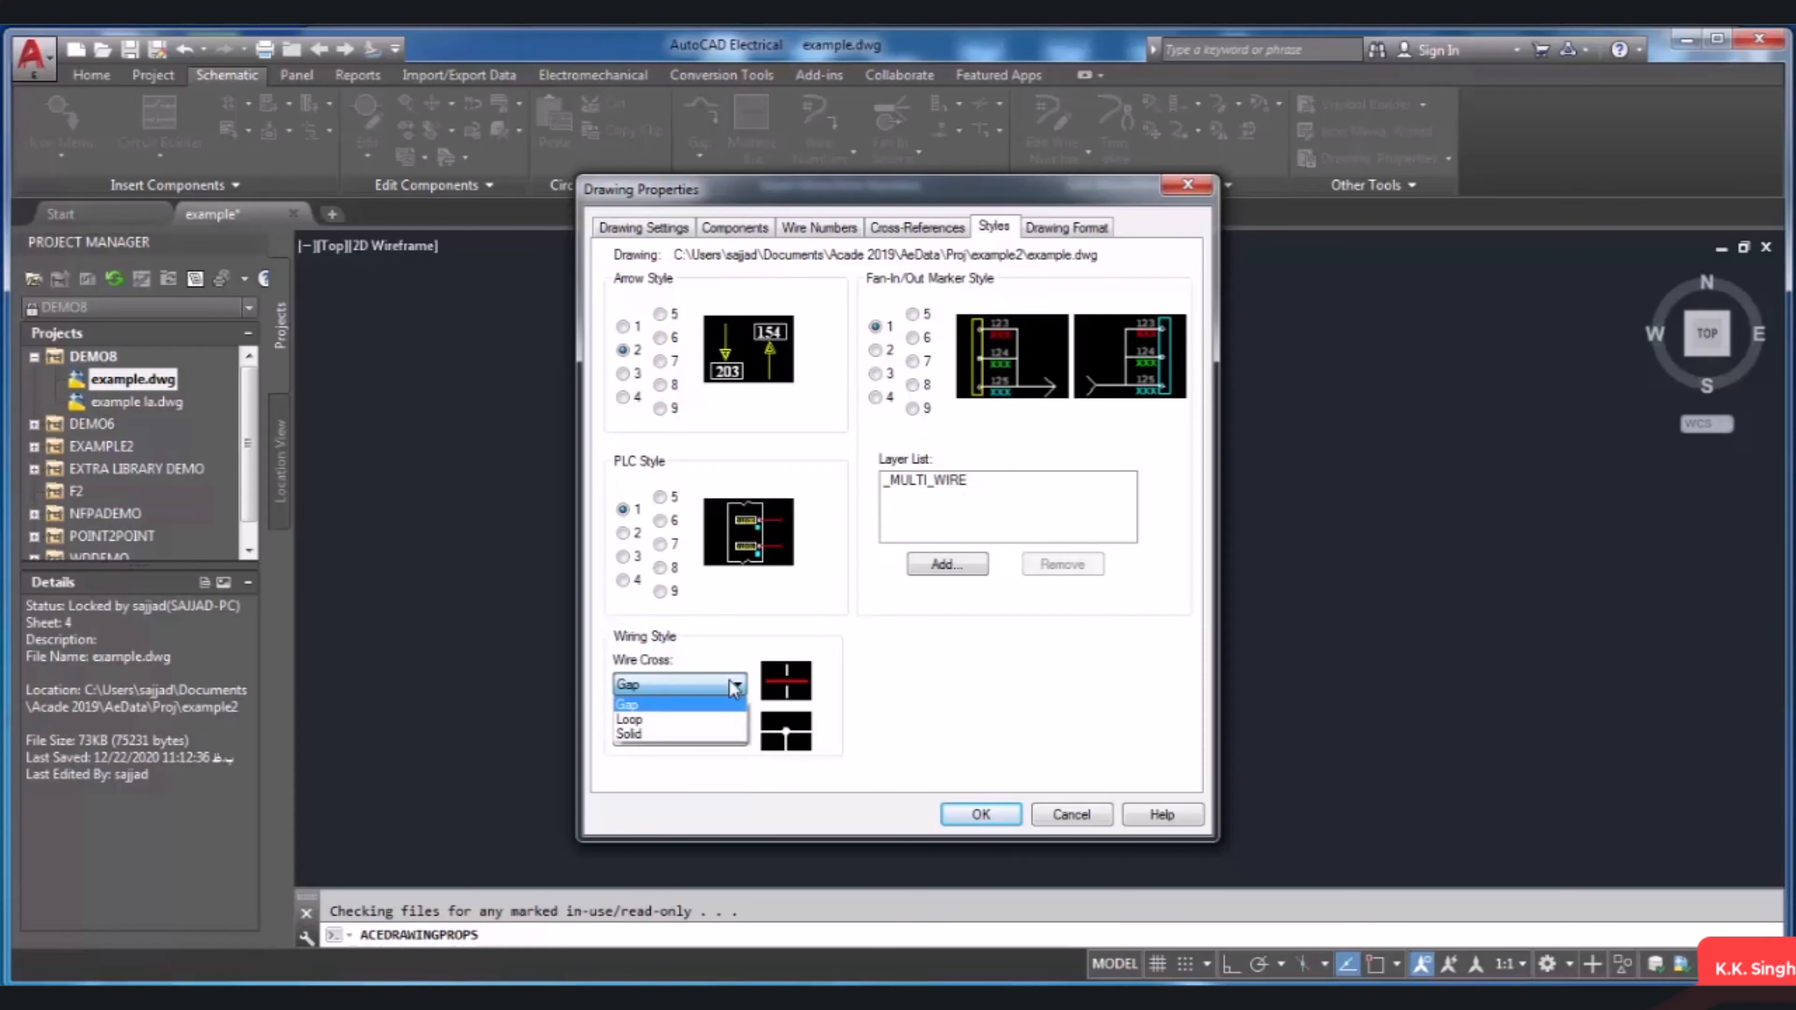
{"action": "left_click", "coordinate": [717, 719]}
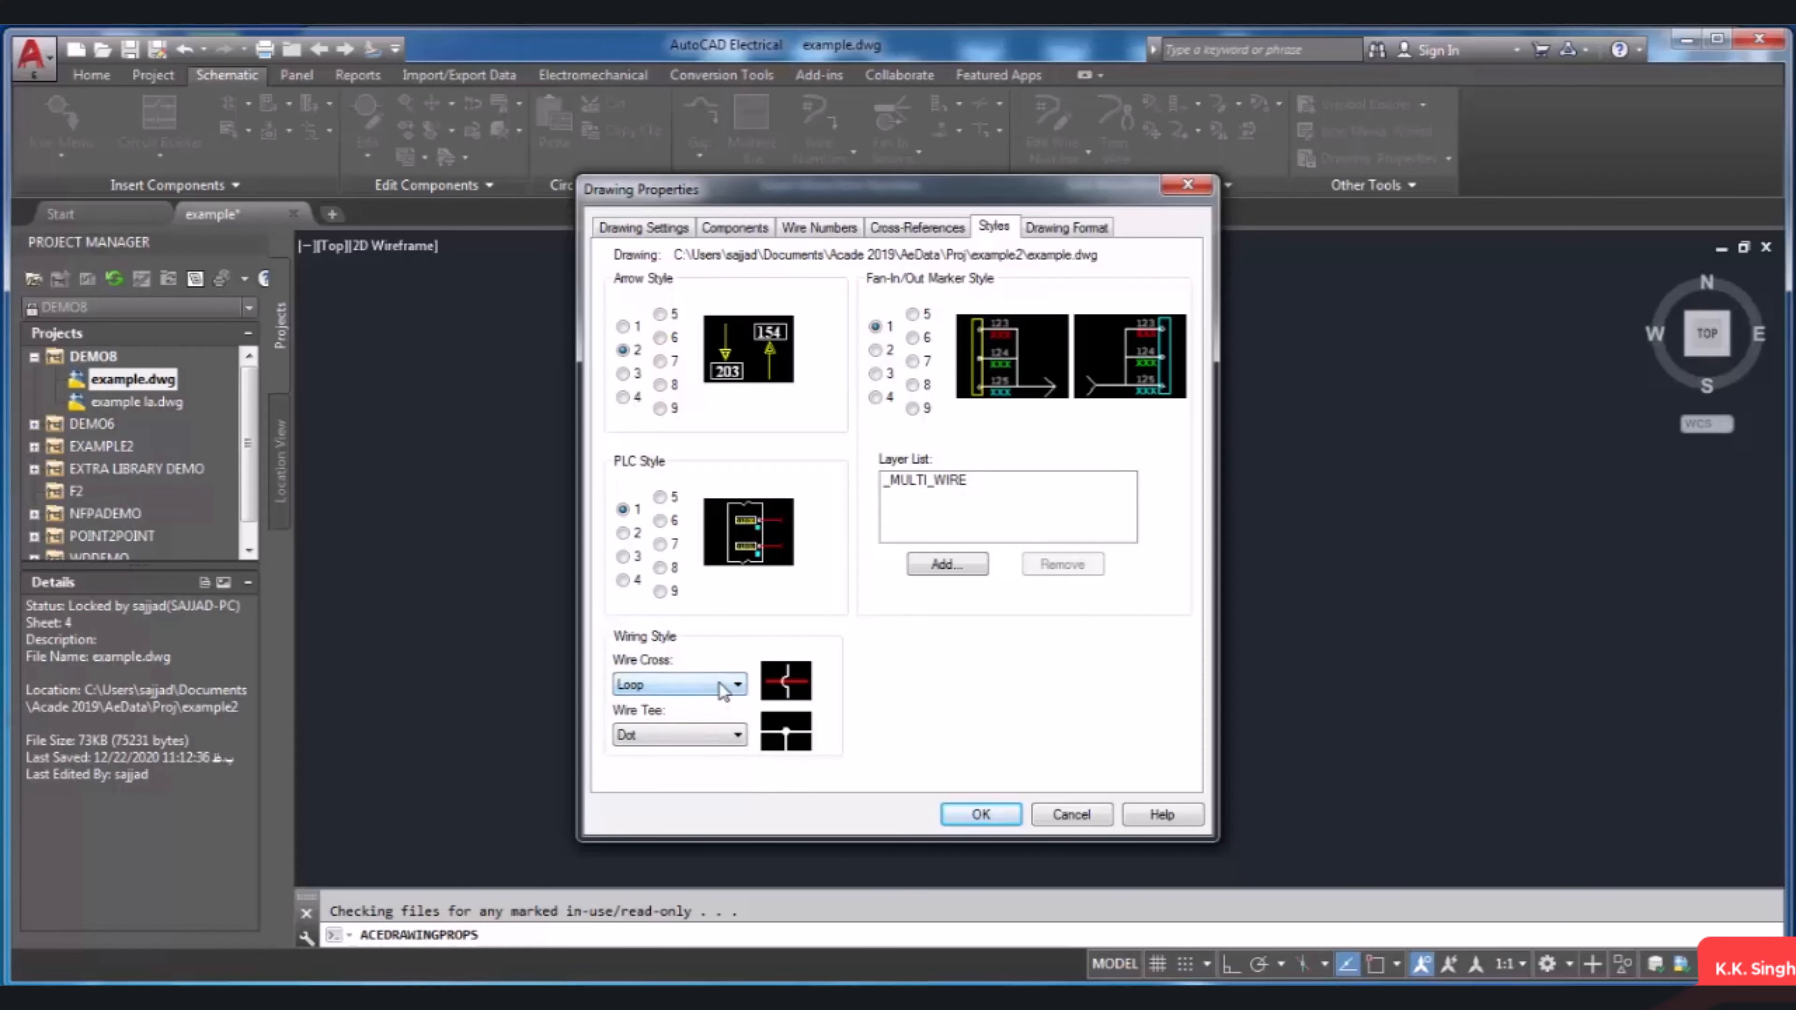
{"action": "left_click", "coordinate": [721, 685]}
{"action": "left_click", "coordinate": [717, 699]}
{"action": "left_click", "coordinate": [720, 686]}
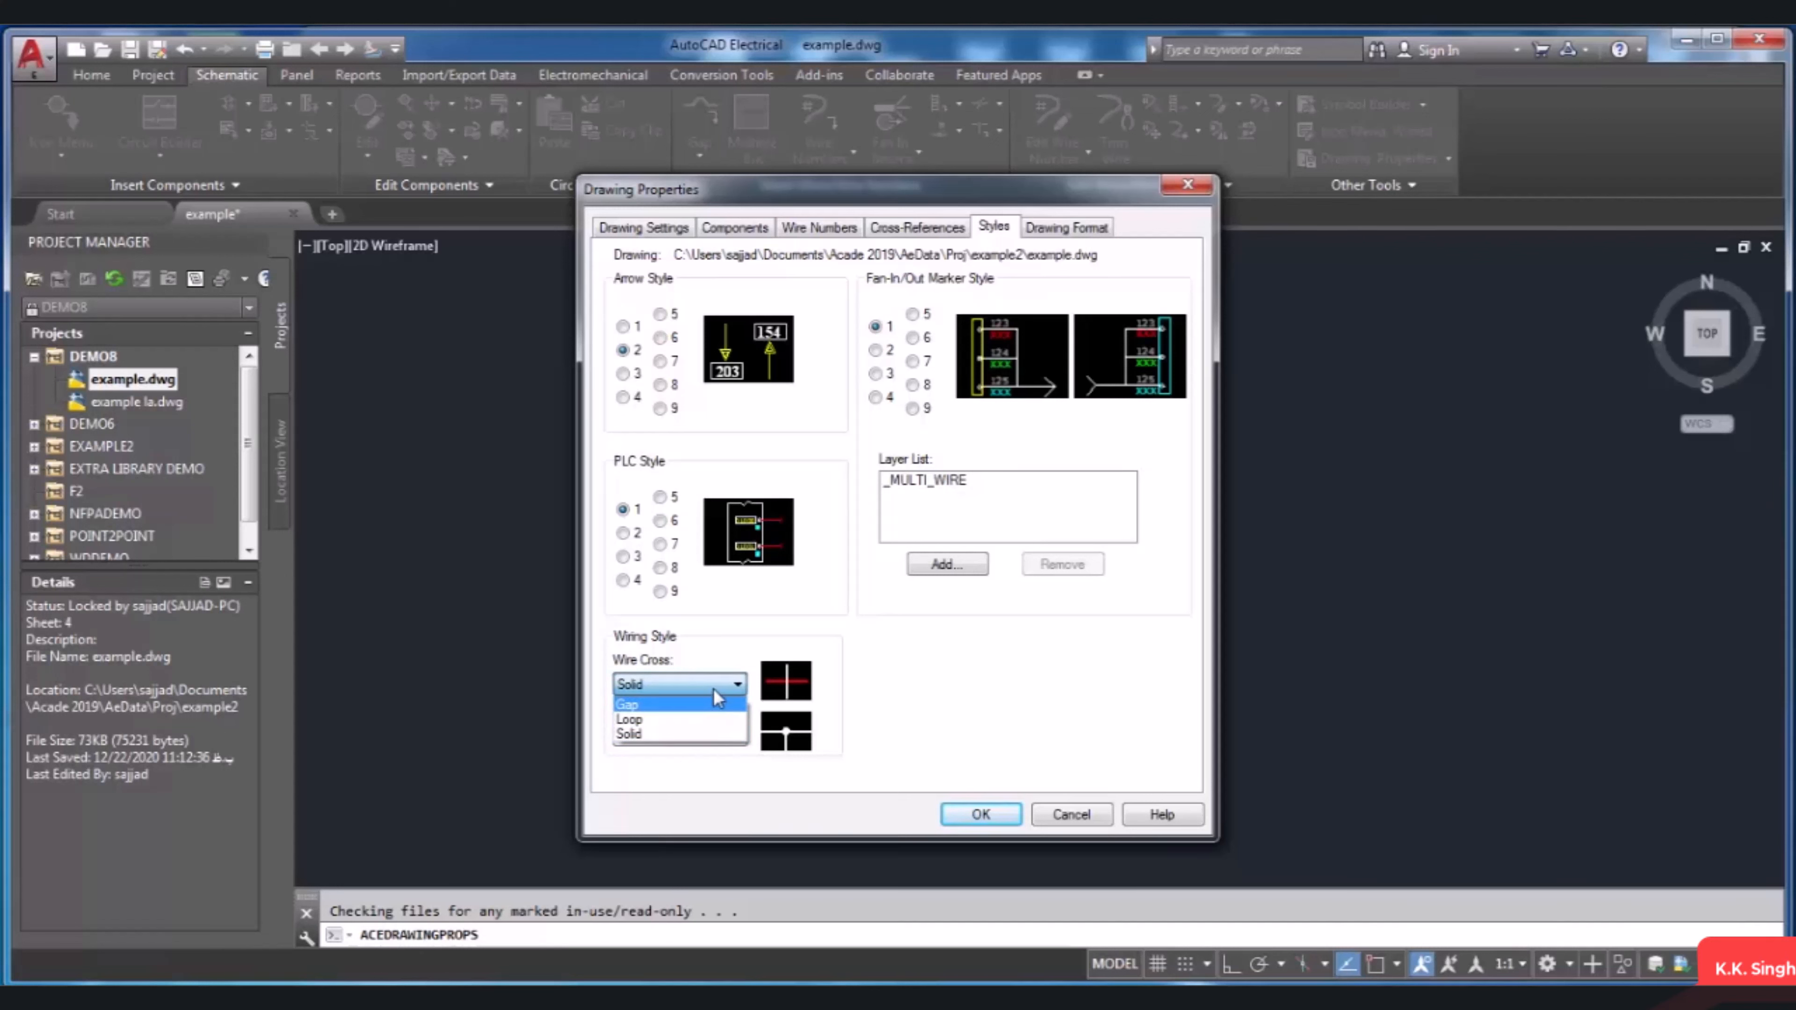
{"action": "left_click", "coordinate": [712, 718]}
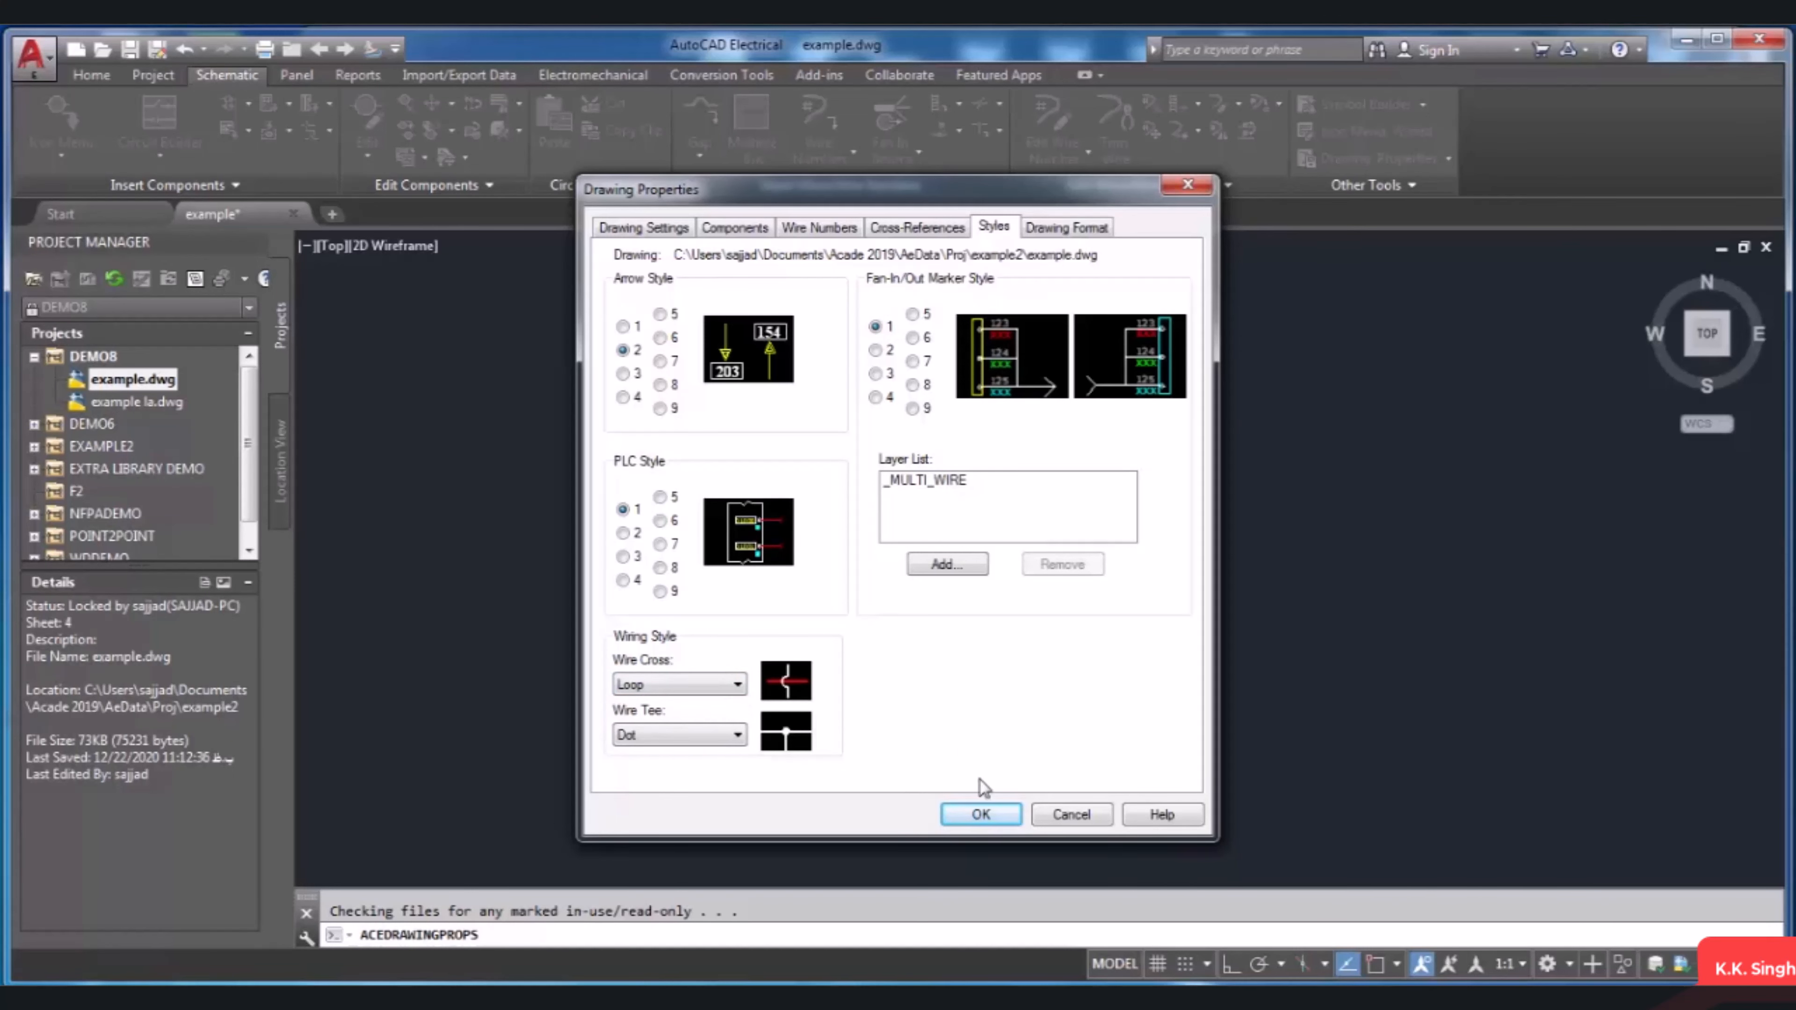
Step: Apply the Loop crossing style and insert a wire gap, keeping the horizontal wire solid and looping the vertical wire over it
{"action": "left_click", "coordinate": [978, 814]}
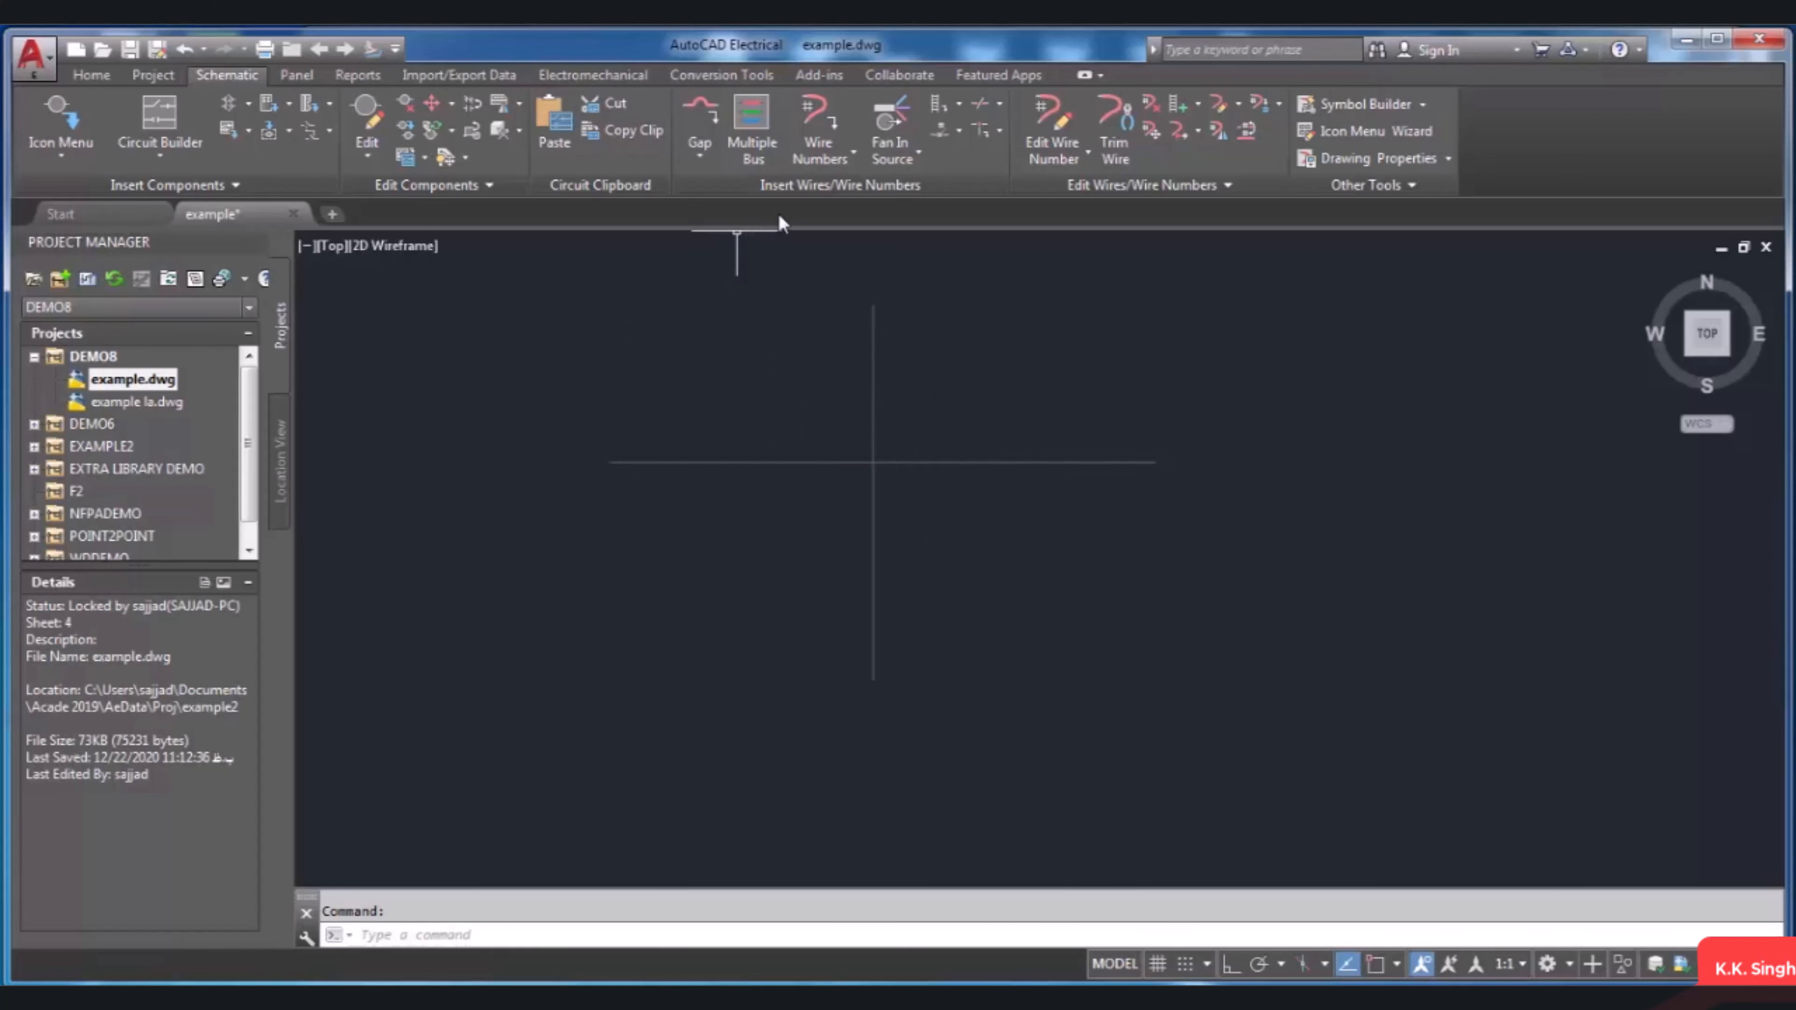
{"action": "left_click", "coordinate": [700, 155]}
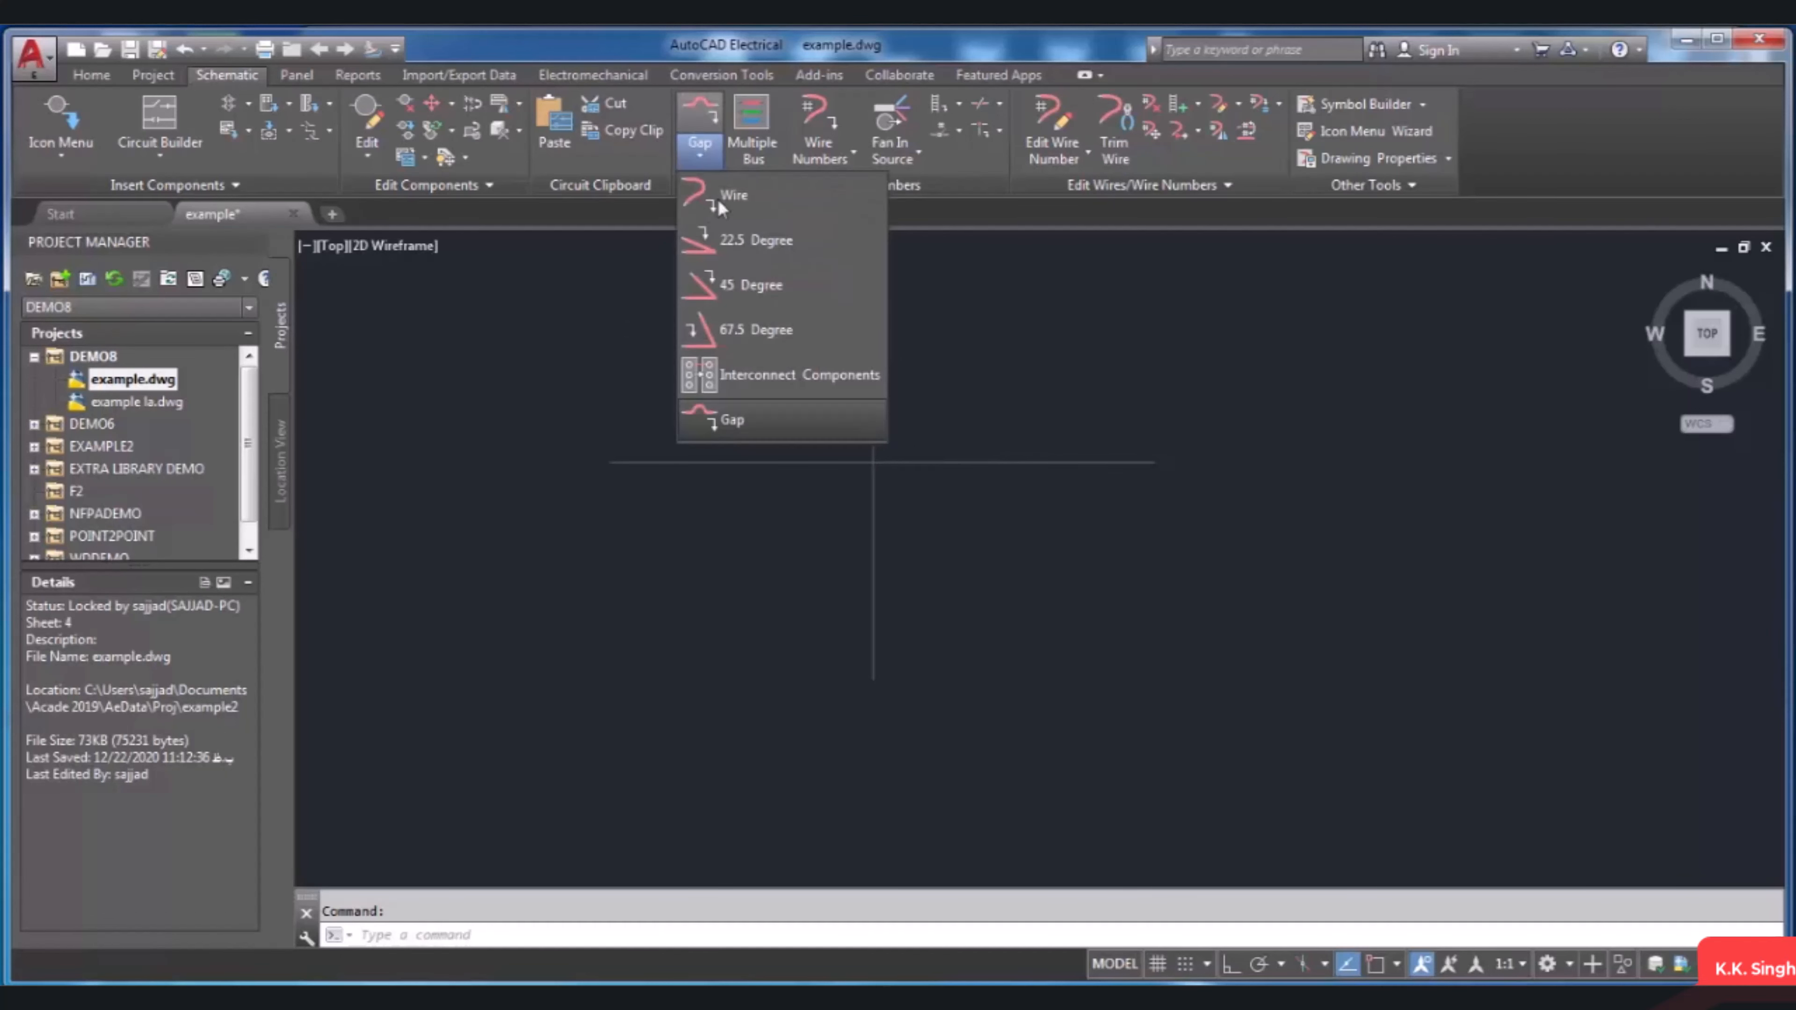
{"action": "left_click", "coordinate": [762, 417]}
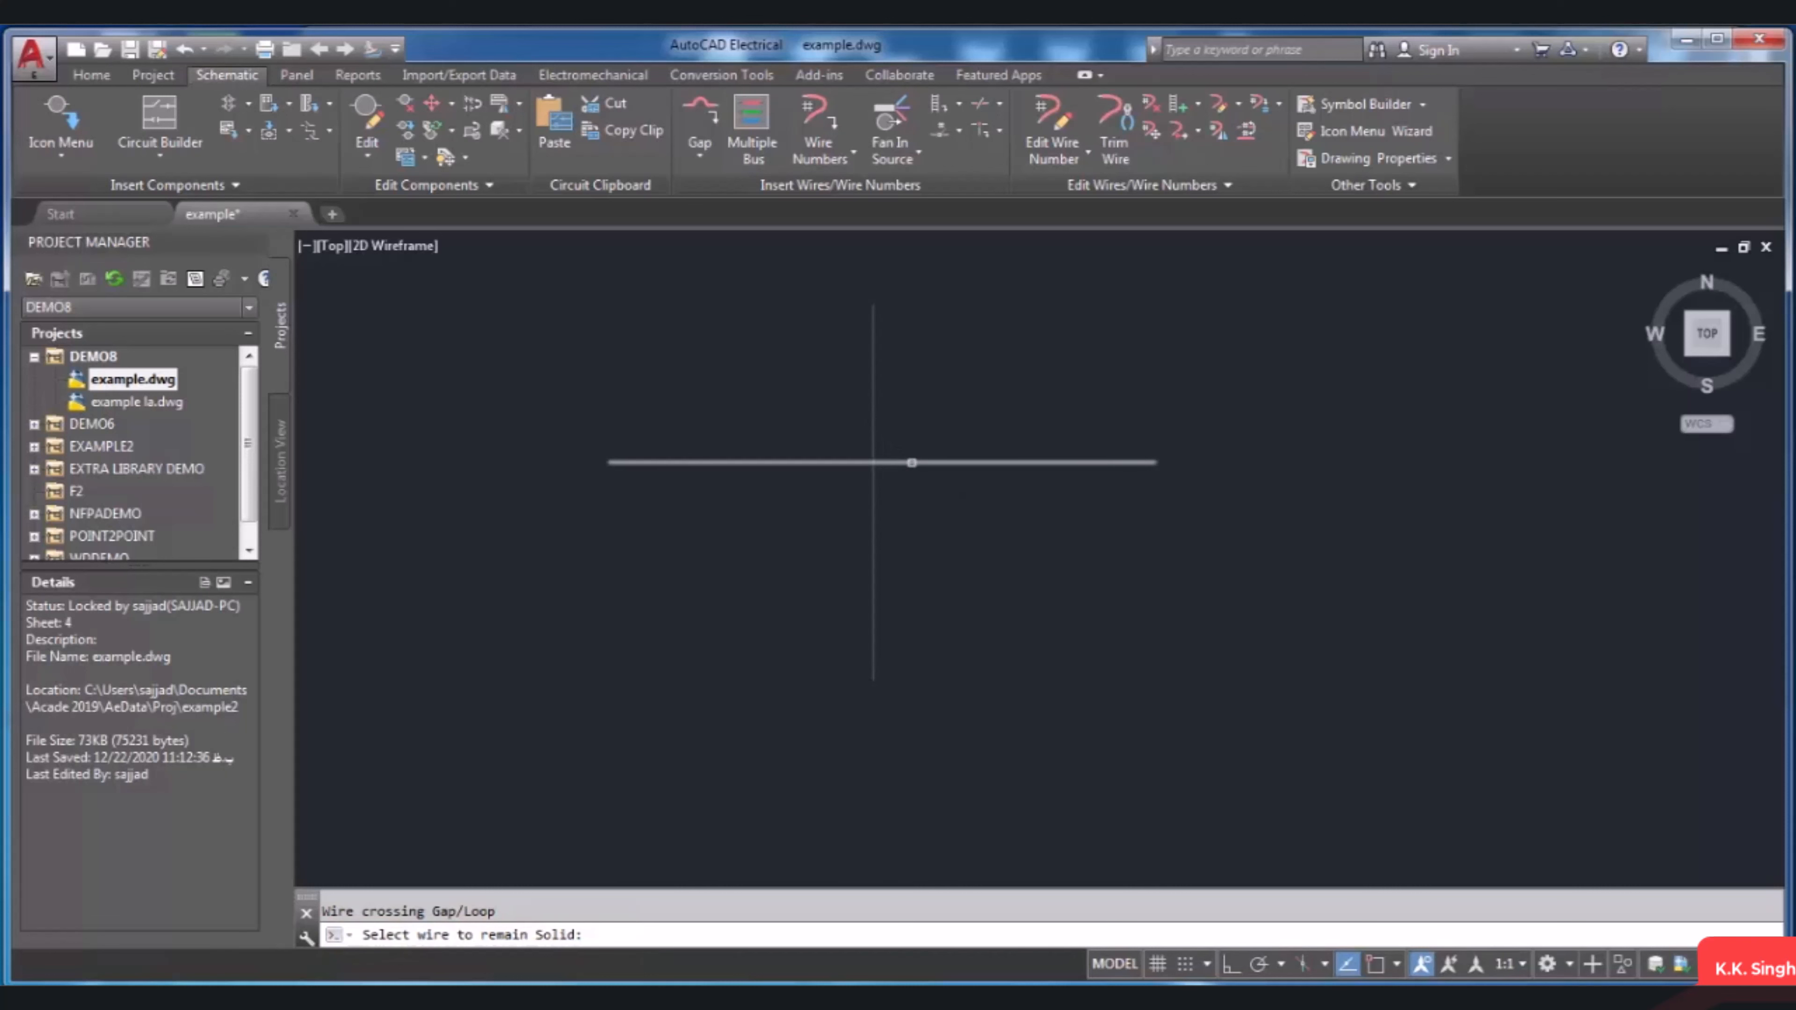
{"action": "left_click", "coordinate": [912, 462]}
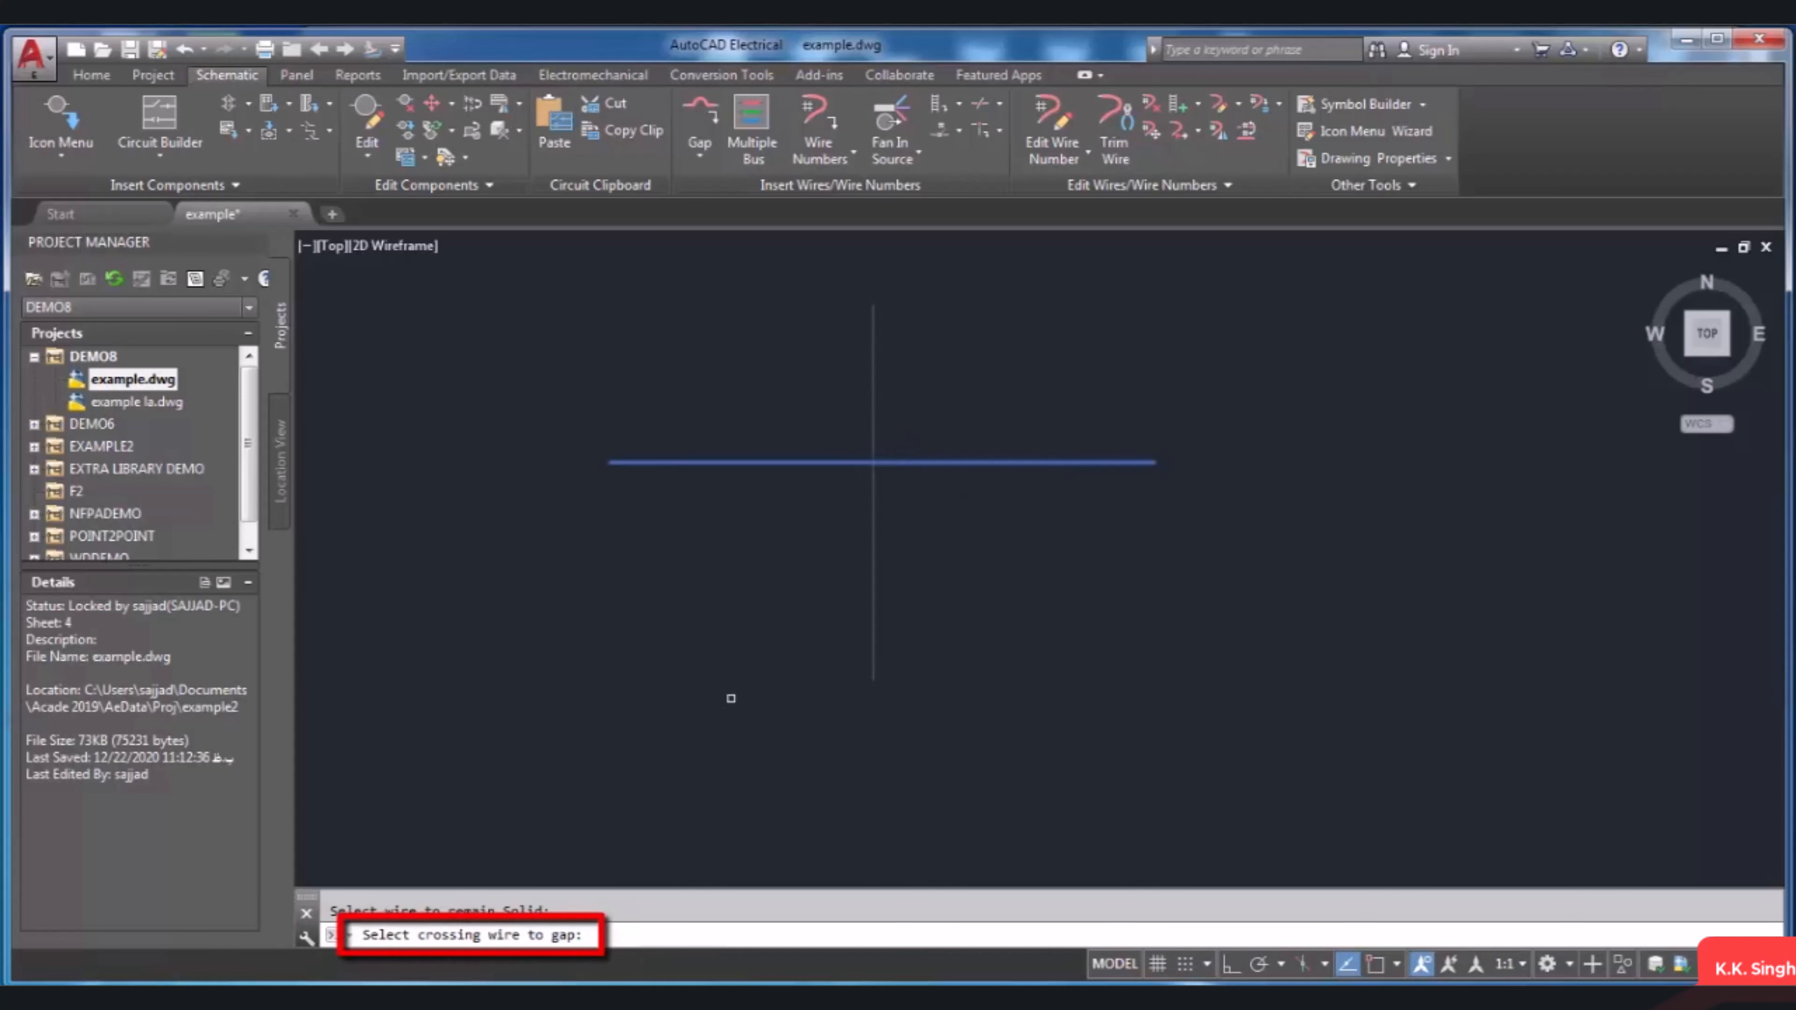
{"action": "left_click", "coordinate": [873, 417]}
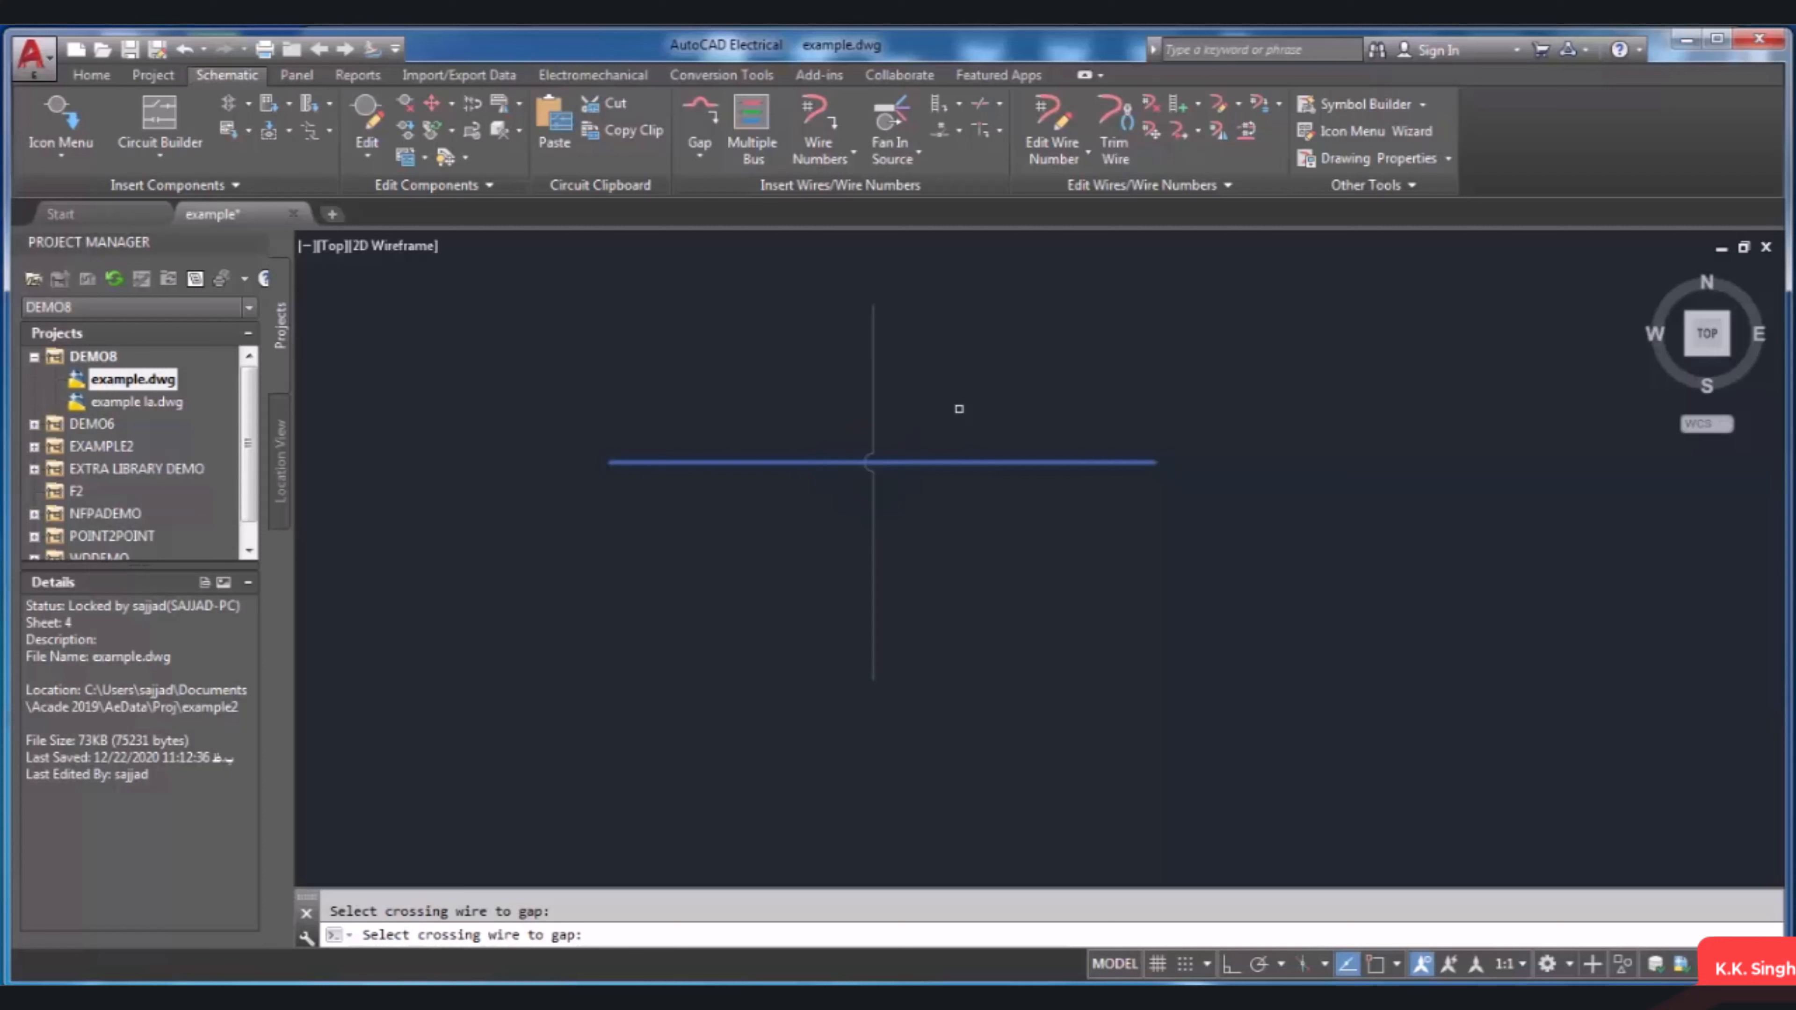
{"action": "key", "text": "Escape"}
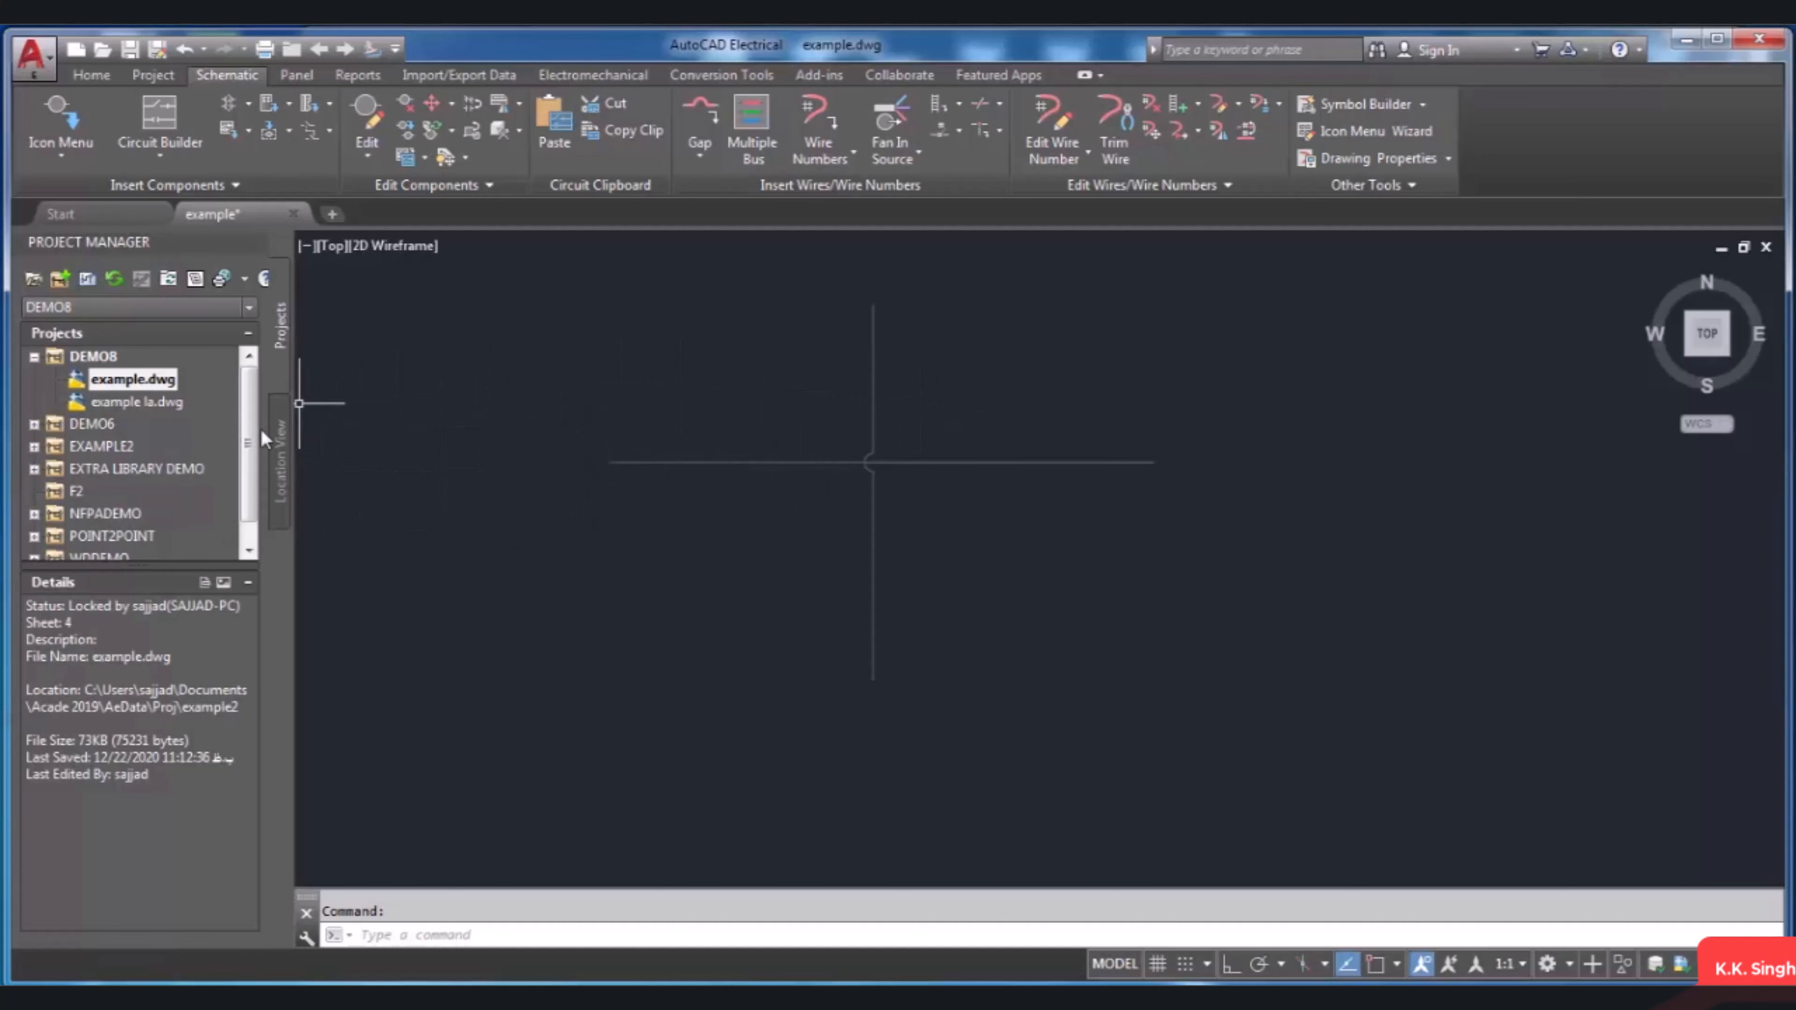
Step: Set Wire Cross to Solid in the style settings of example.dwg's drawing properties and apply it
{"action": "right_click", "coordinate": [146, 381]}
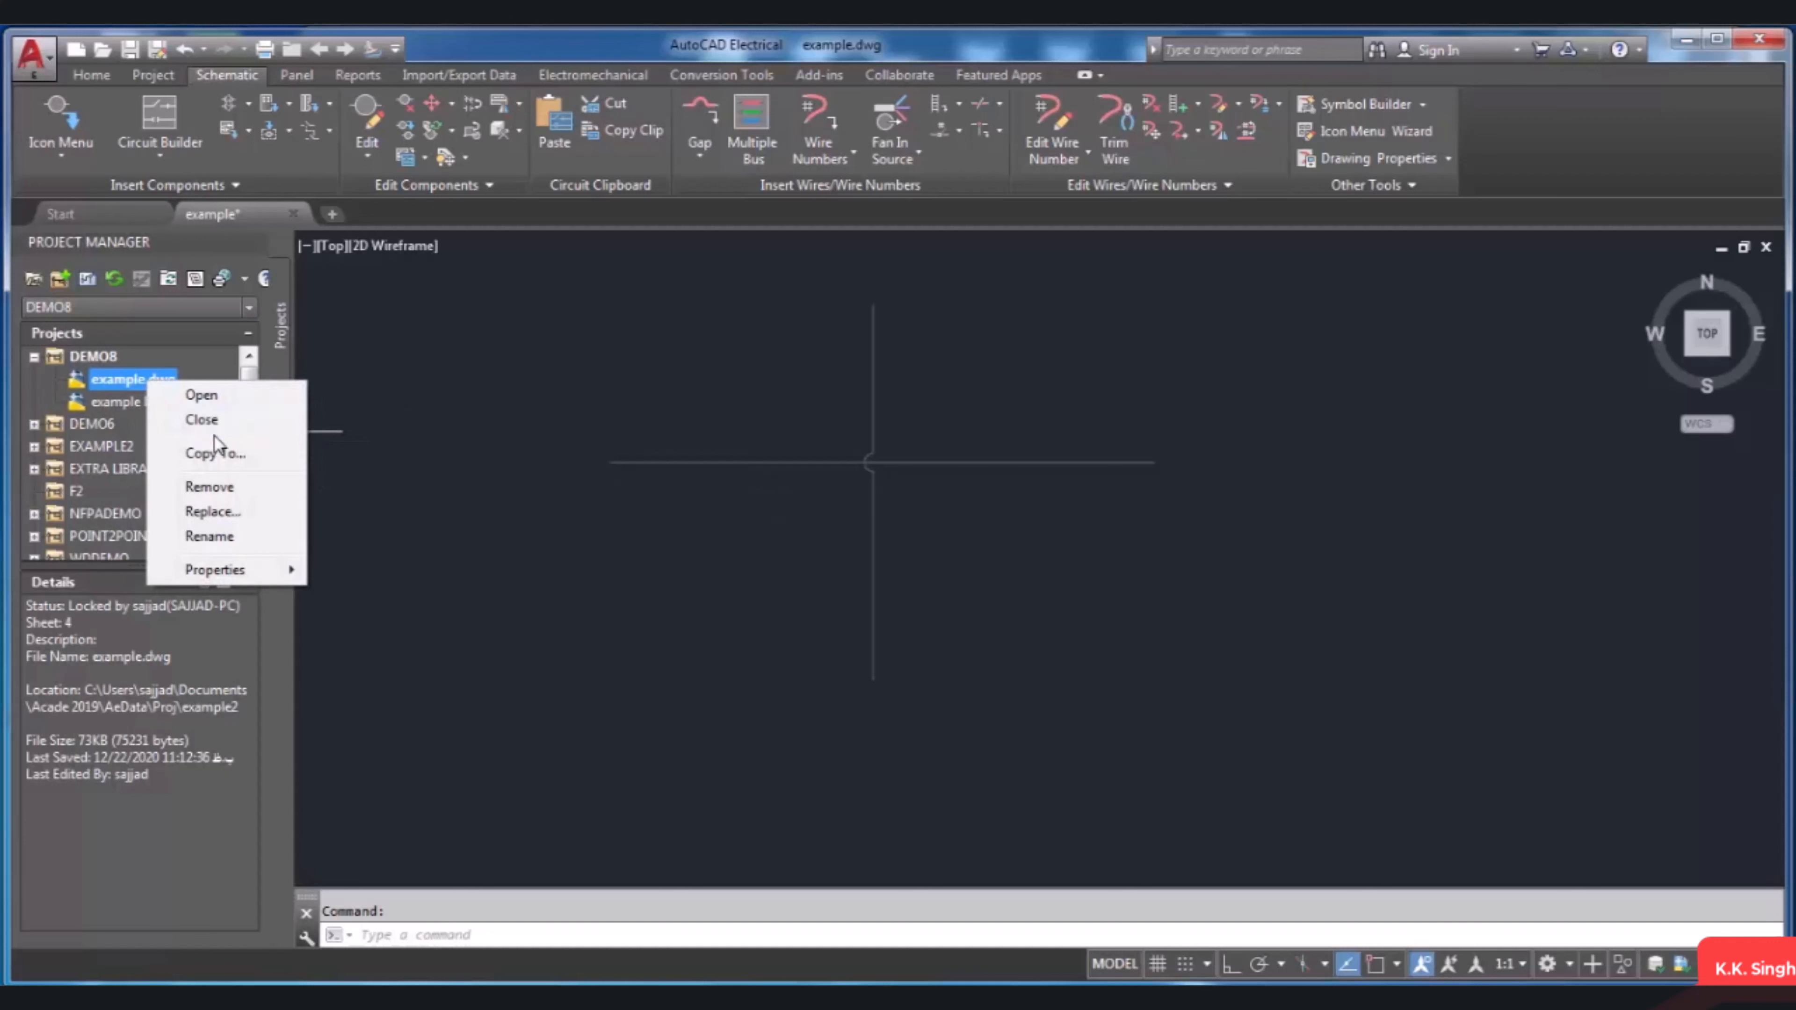
{"action": "mouse_move", "coordinate": [234, 570]}
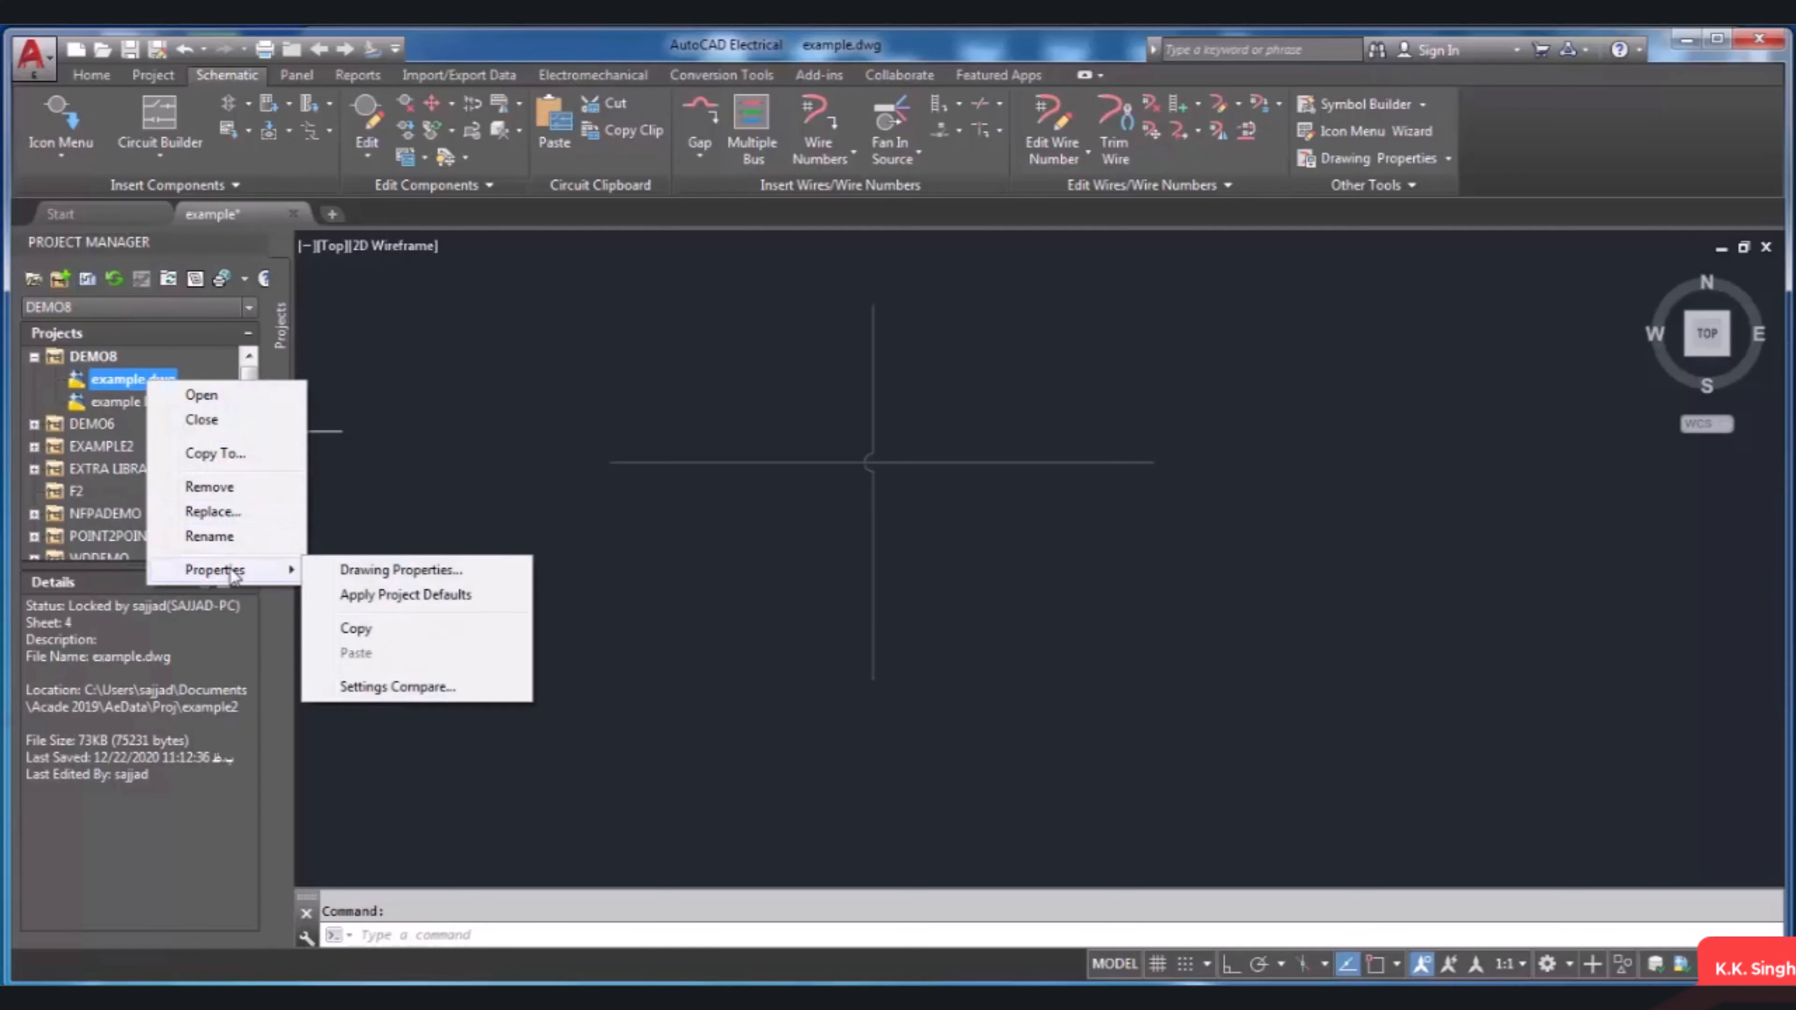
{"action": "left_click", "coordinate": [422, 570]}
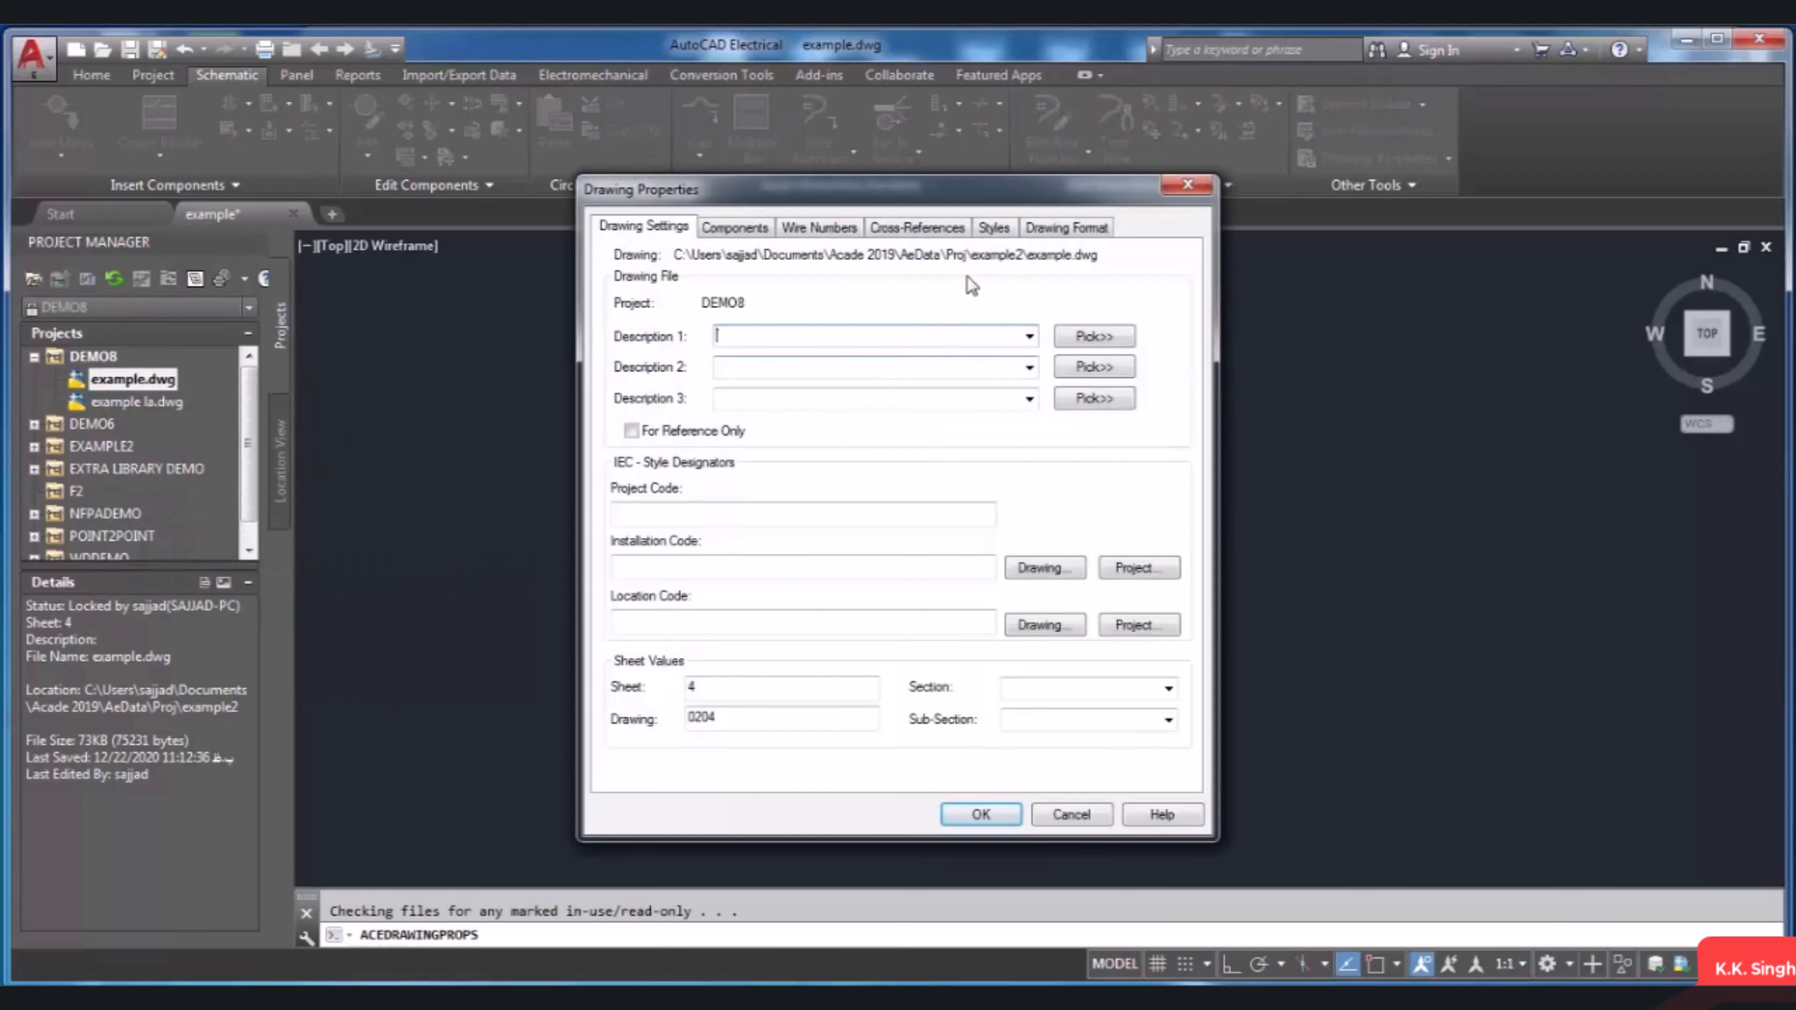
{"action": "left_click", "coordinate": [995, 227]}
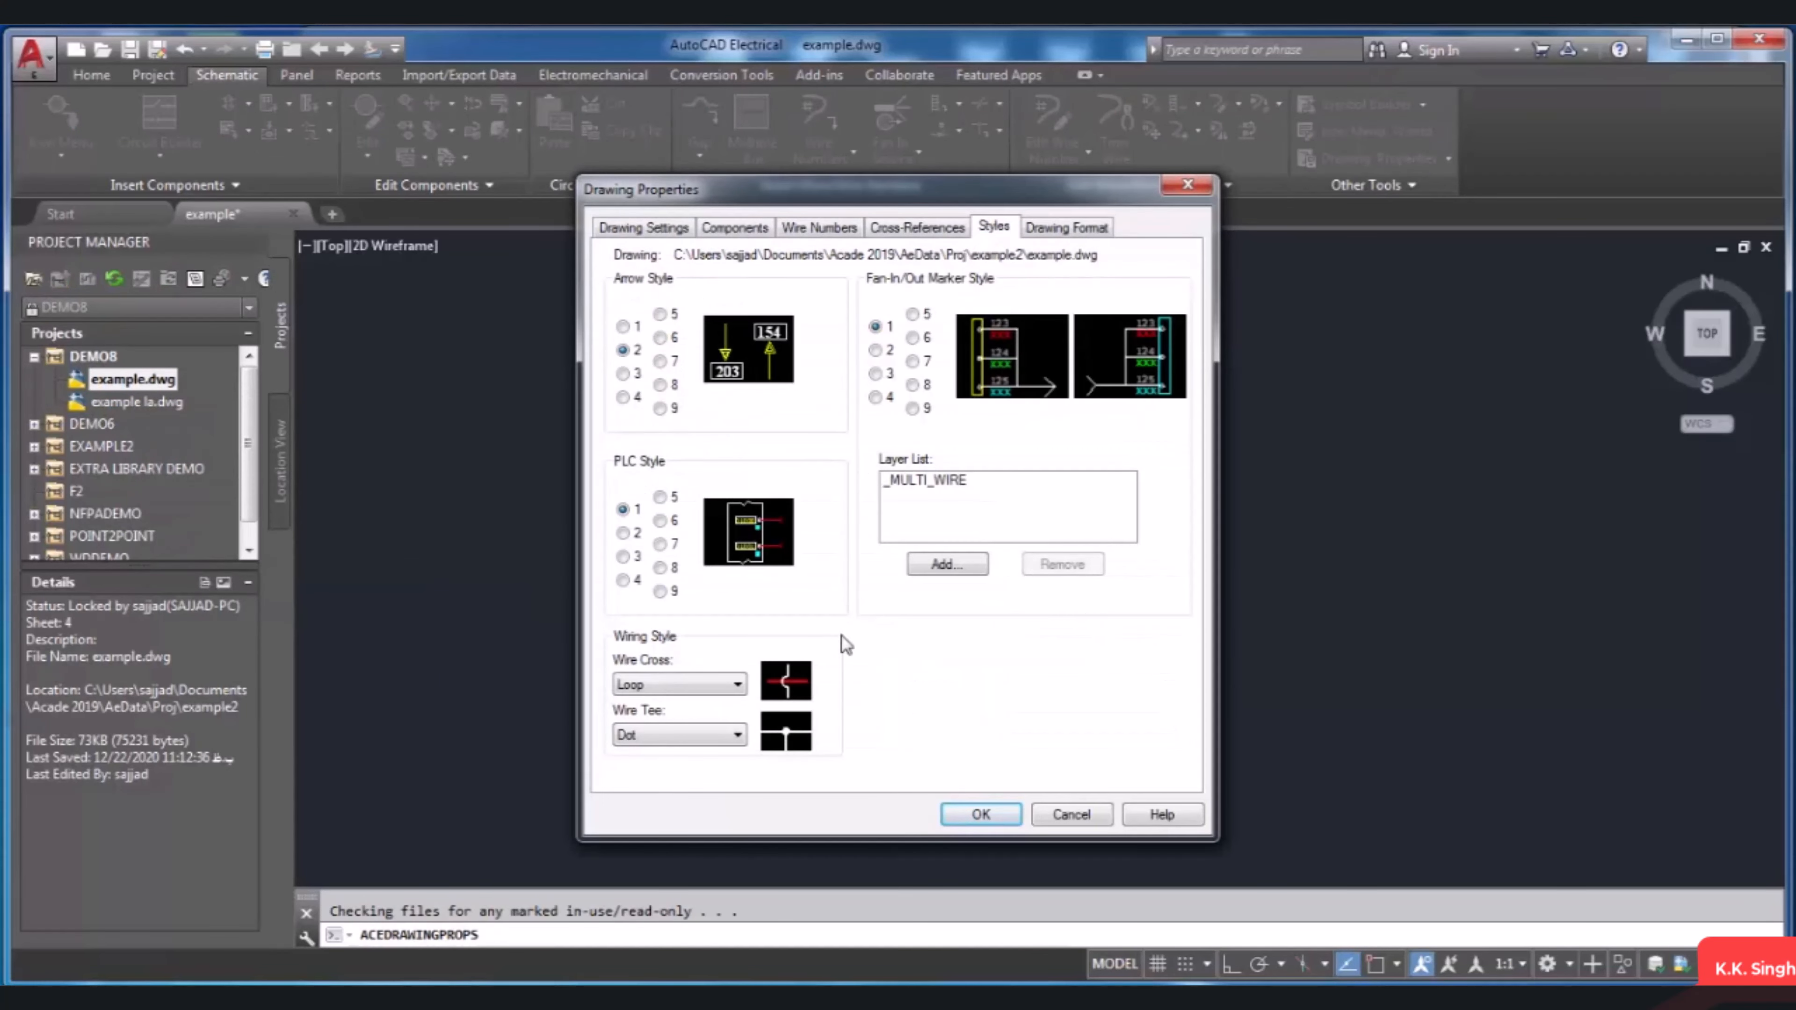
{"action": "left_click", "coordinate": [712, 690]}
{"action": "left_click", "coordinate": [693, 736]}
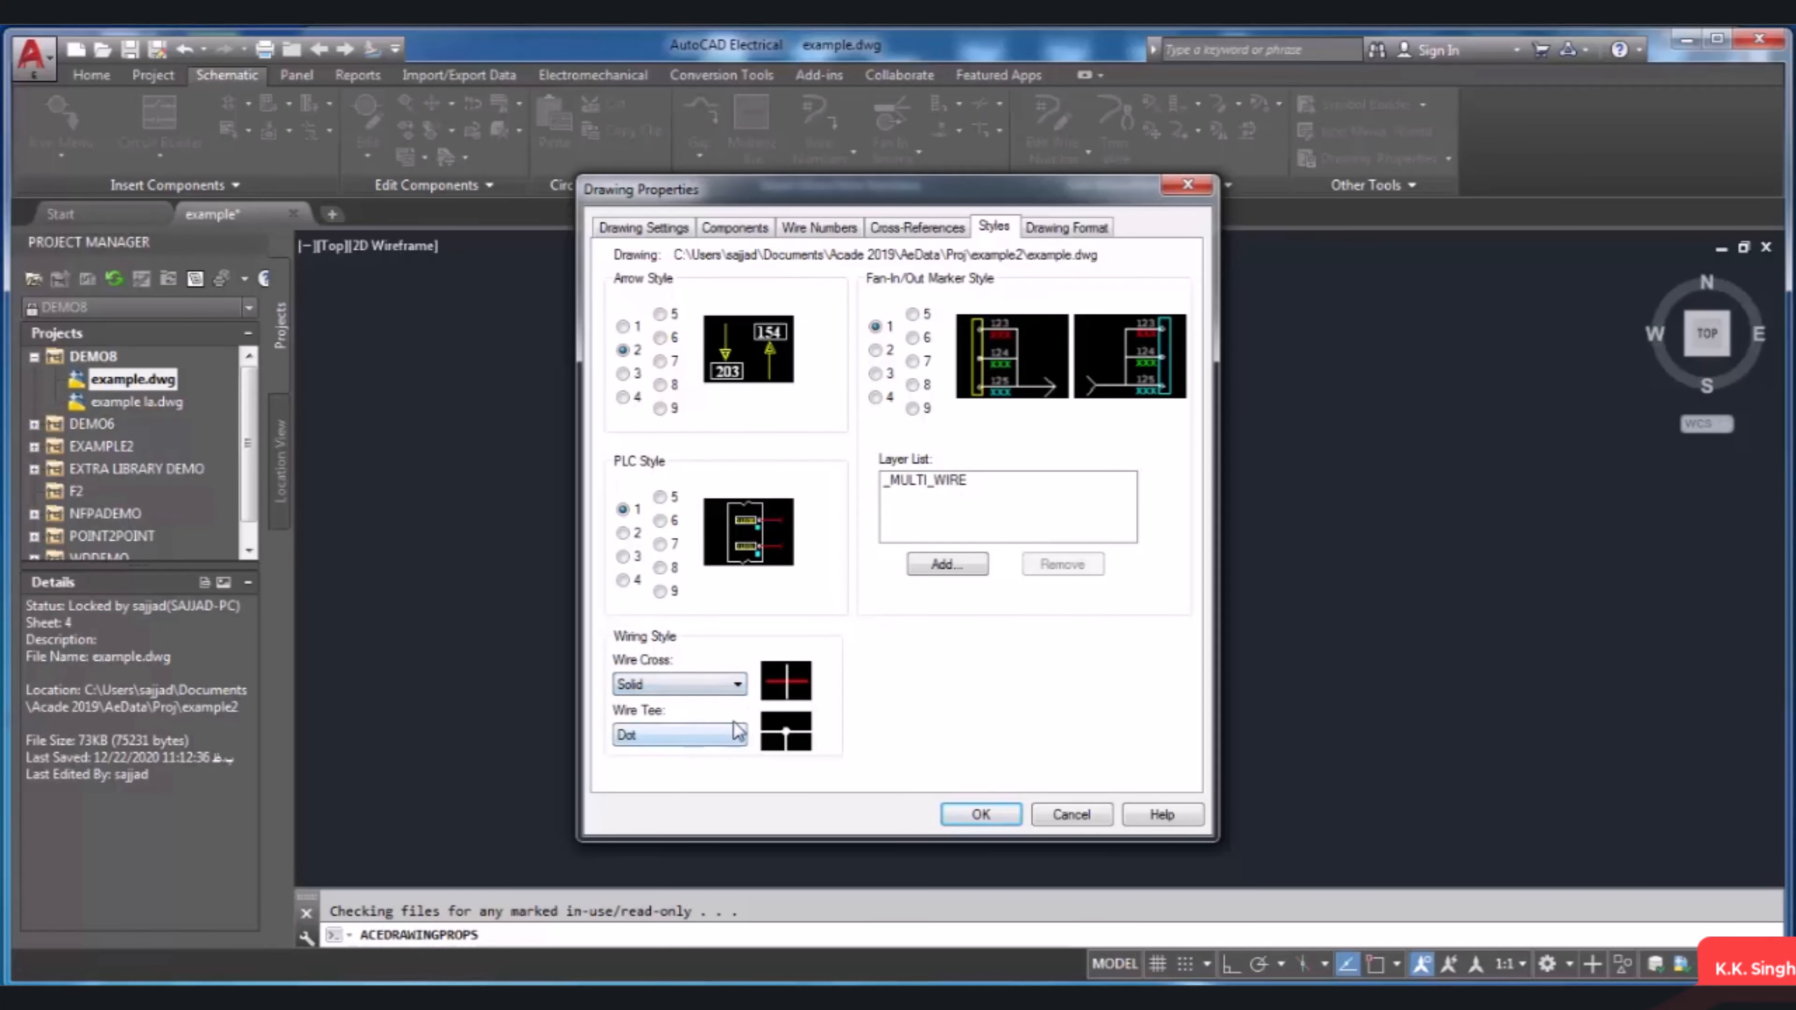
{"action": "left_click", "coordinate": [983, 815]}
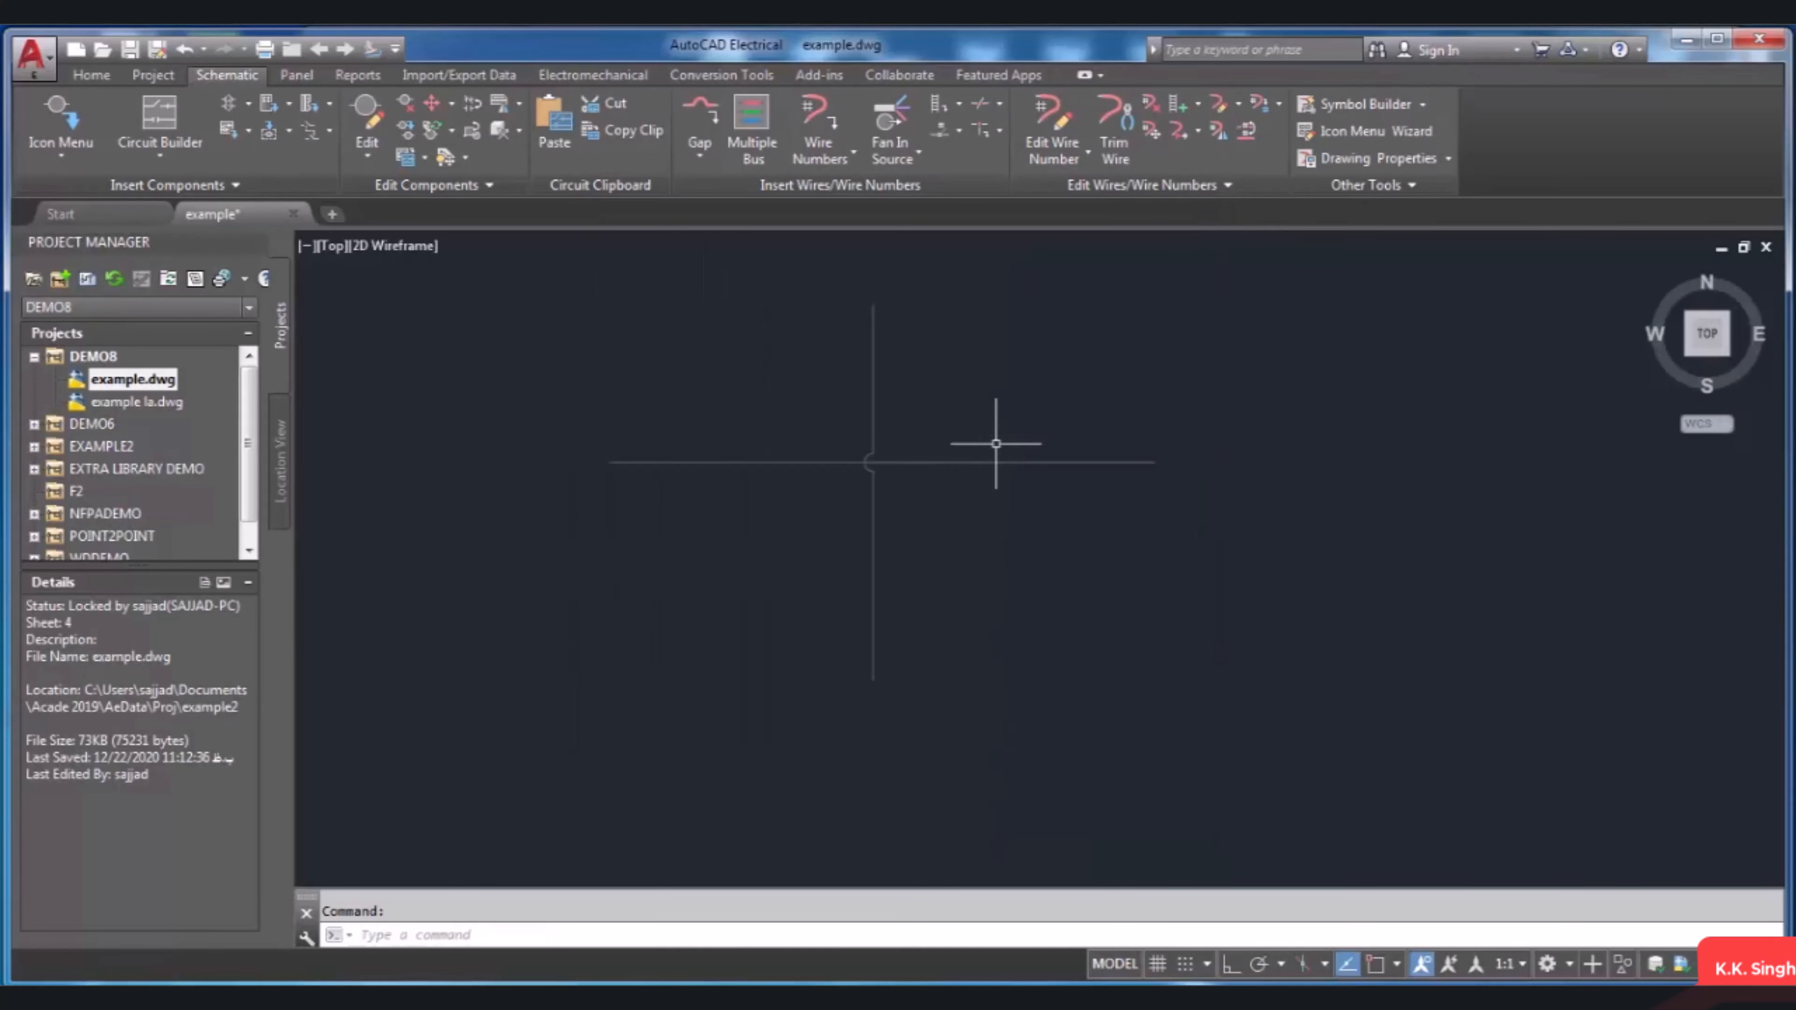
Step: Delete the wire gap at the crossing by selecting the vertical wire segment below it
{"action": "left_click", "coordinate": [1226, 188]}
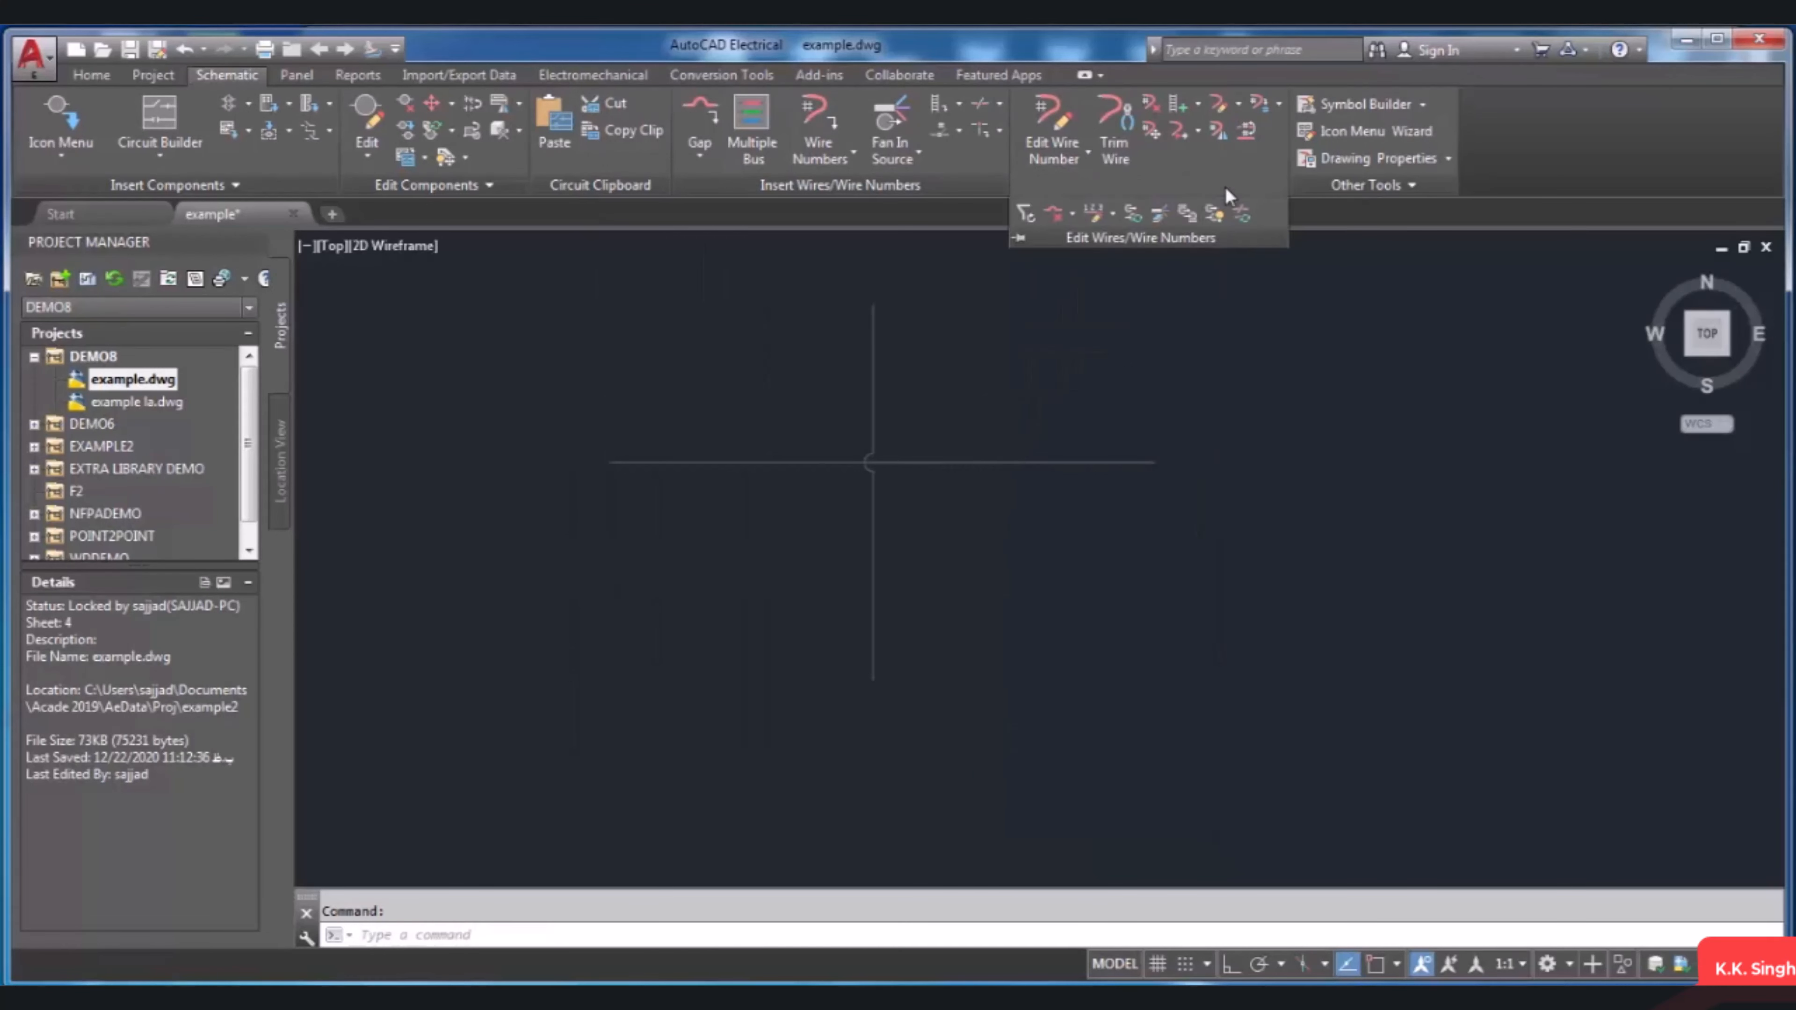
{"action": "left_click", "coordinate": [1086, 188]}
{"action": "left_click", "coordinate": [1057, 218]}
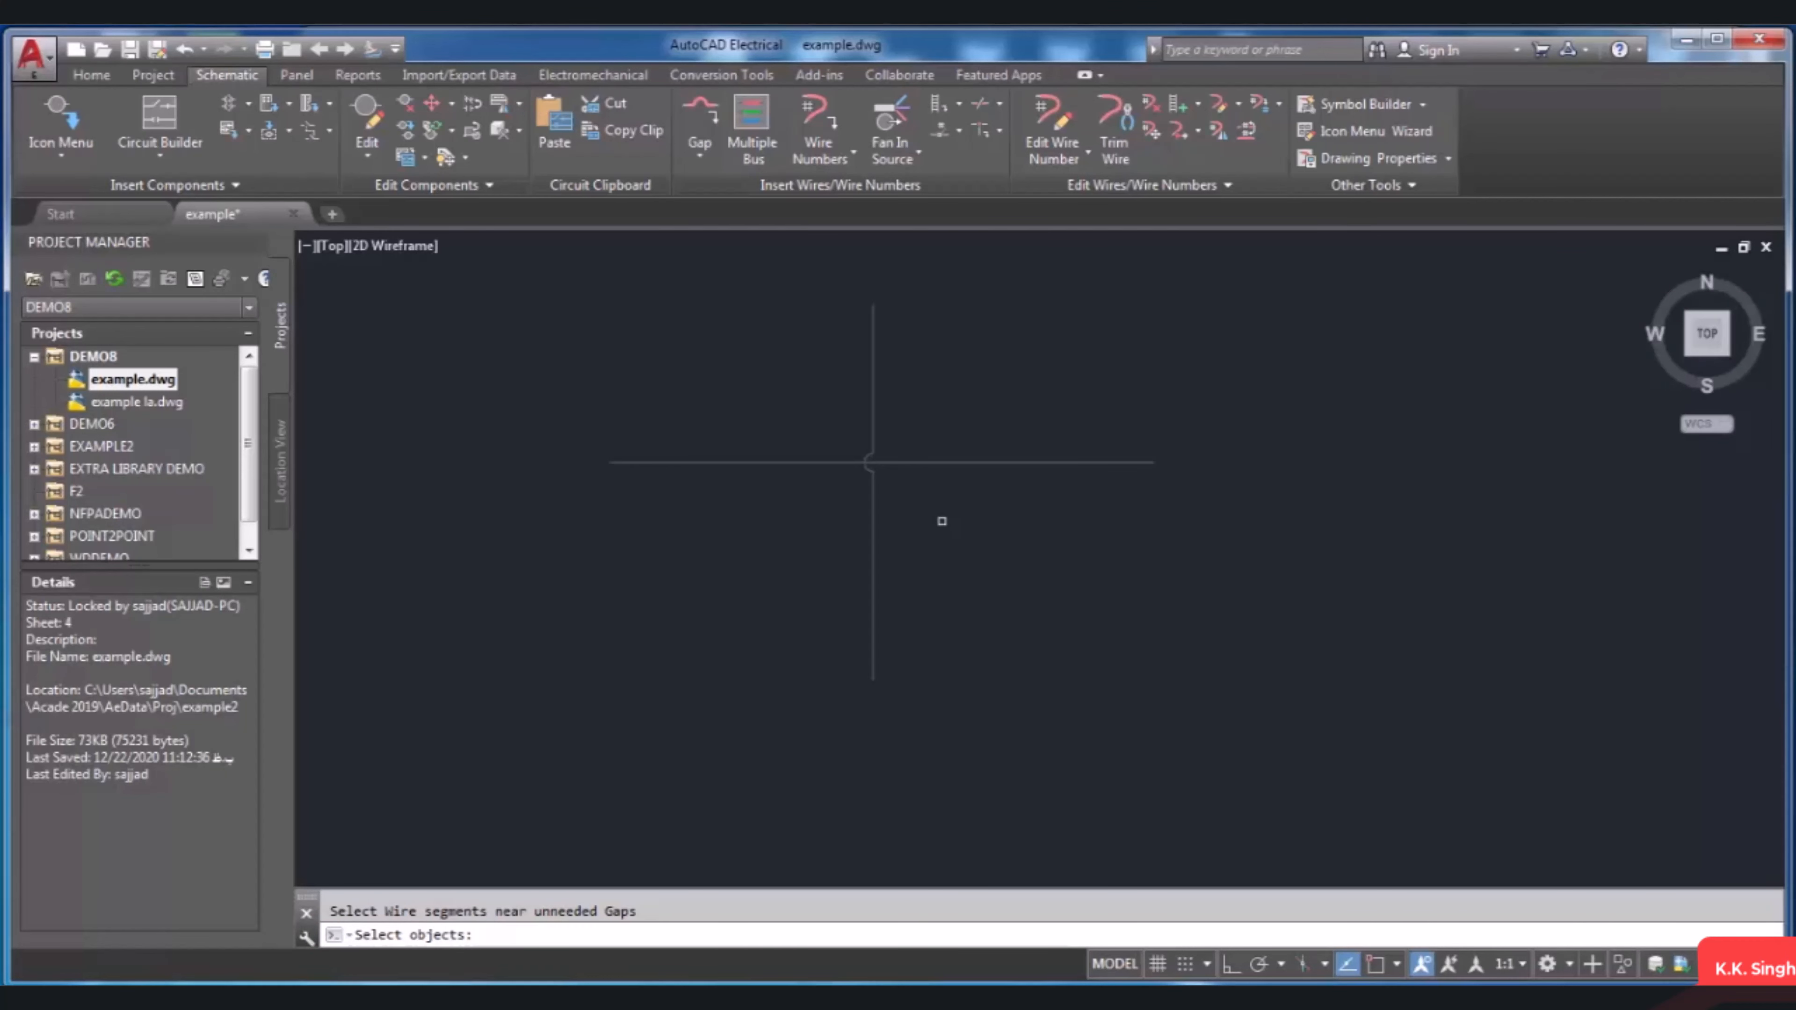
{"action": "left_click", "coordinate": [873, 540]}
{"action": "left_click", "coordinate": [873, 539]}
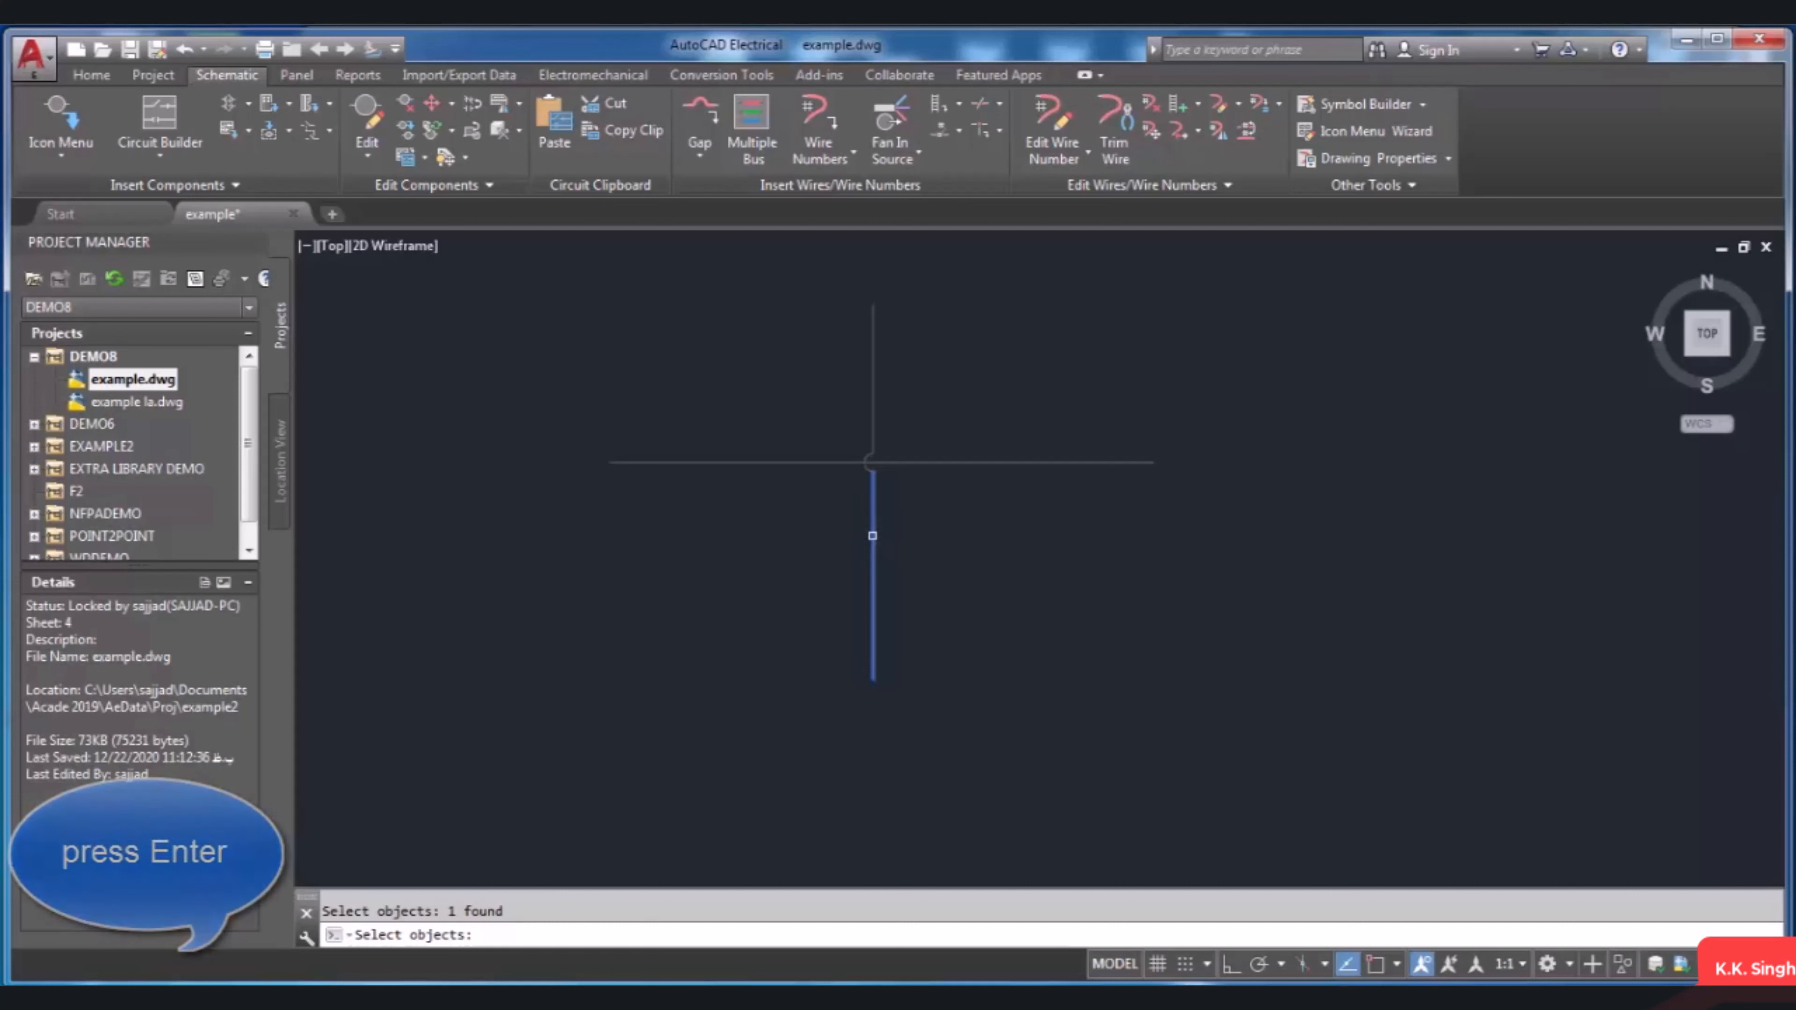
{"action": "key", "text": "Return"}
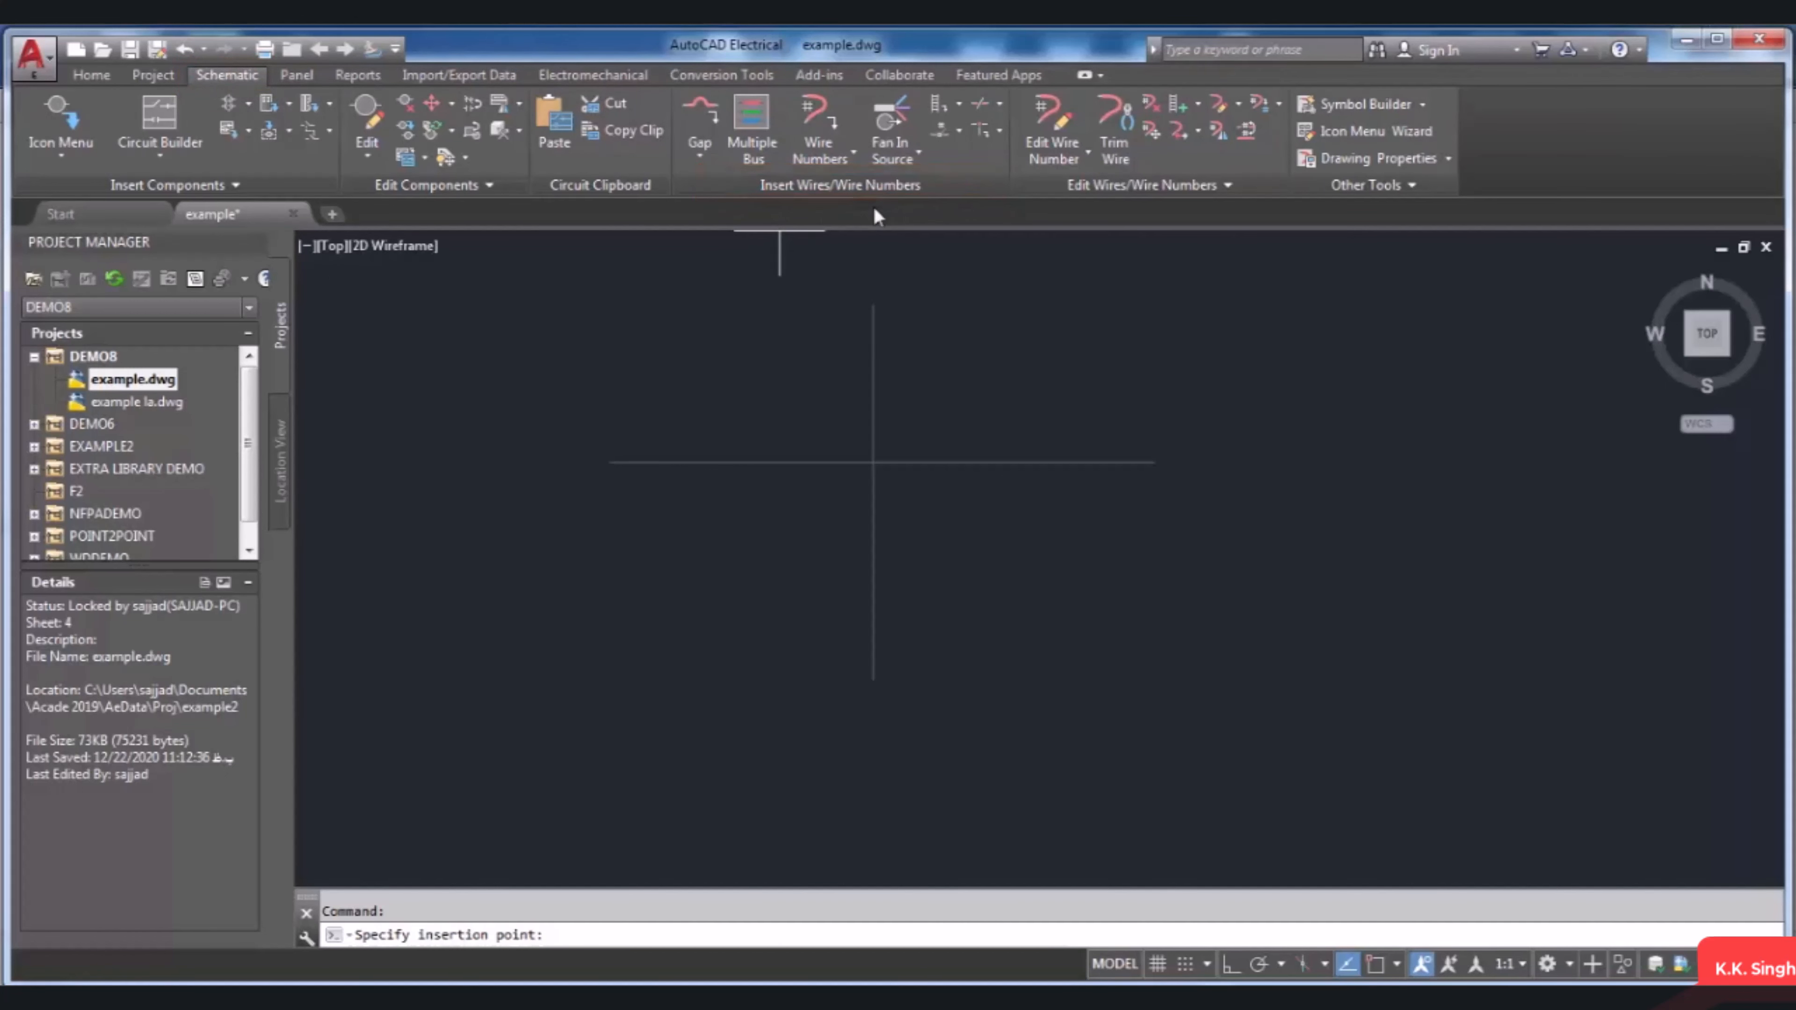
Step: Insert dot tee markers at the wire crossing and on the horizontal wire just right of it
{"action": "left_click", "coordinate": [999, 130]}
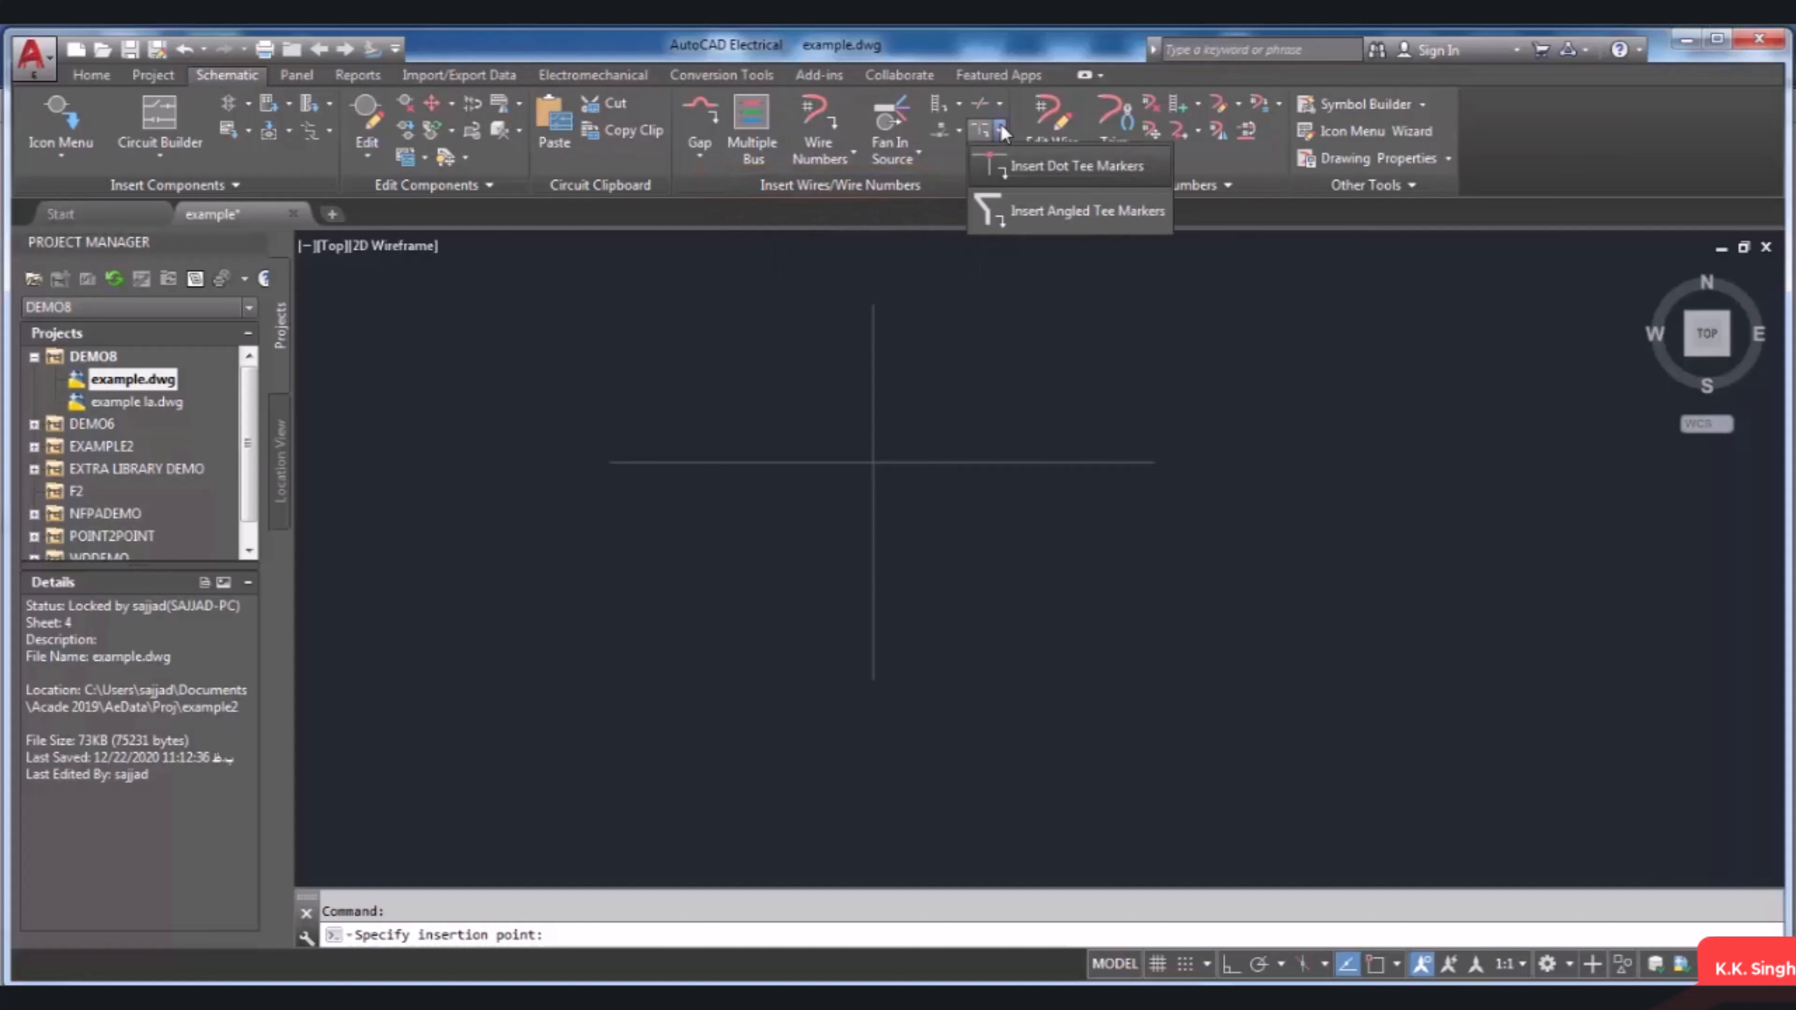
{"action": "left_click", "coordinate": [1067, 168]}
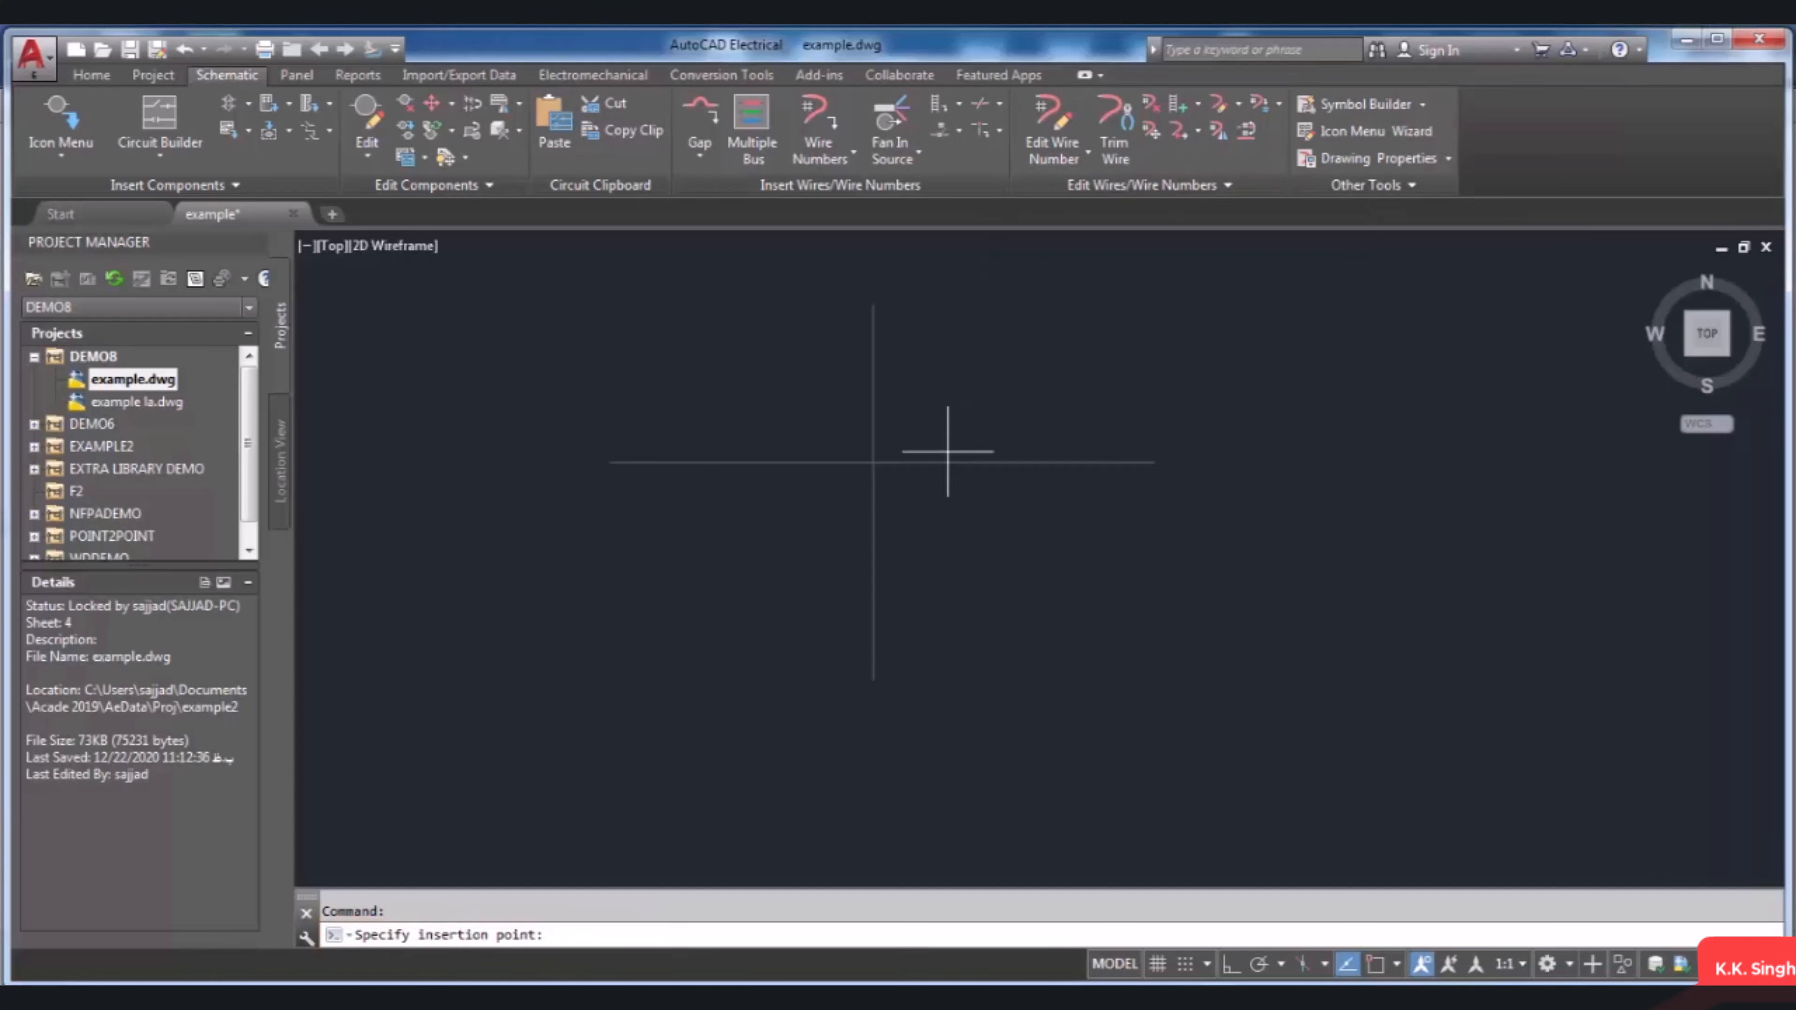
{"action": "left_click", "coordinate": [872, 462]}
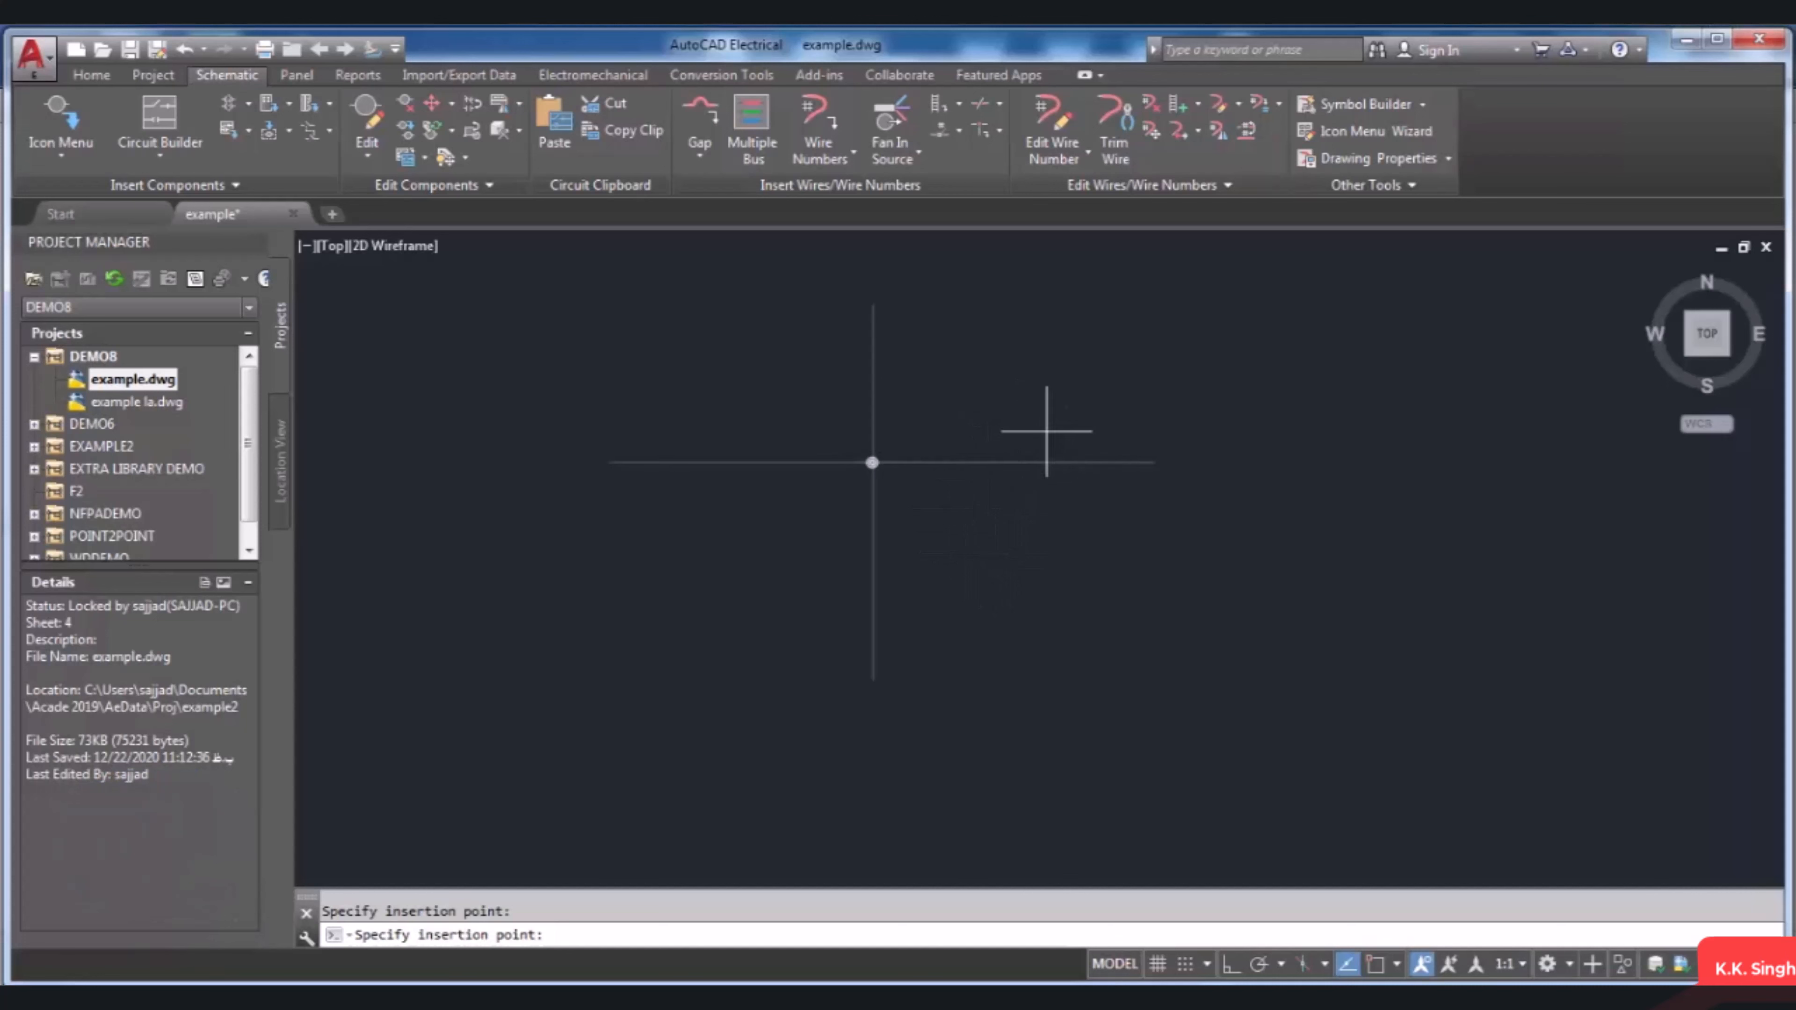
{"action": "left_click", "coordinate": [917, 462]}
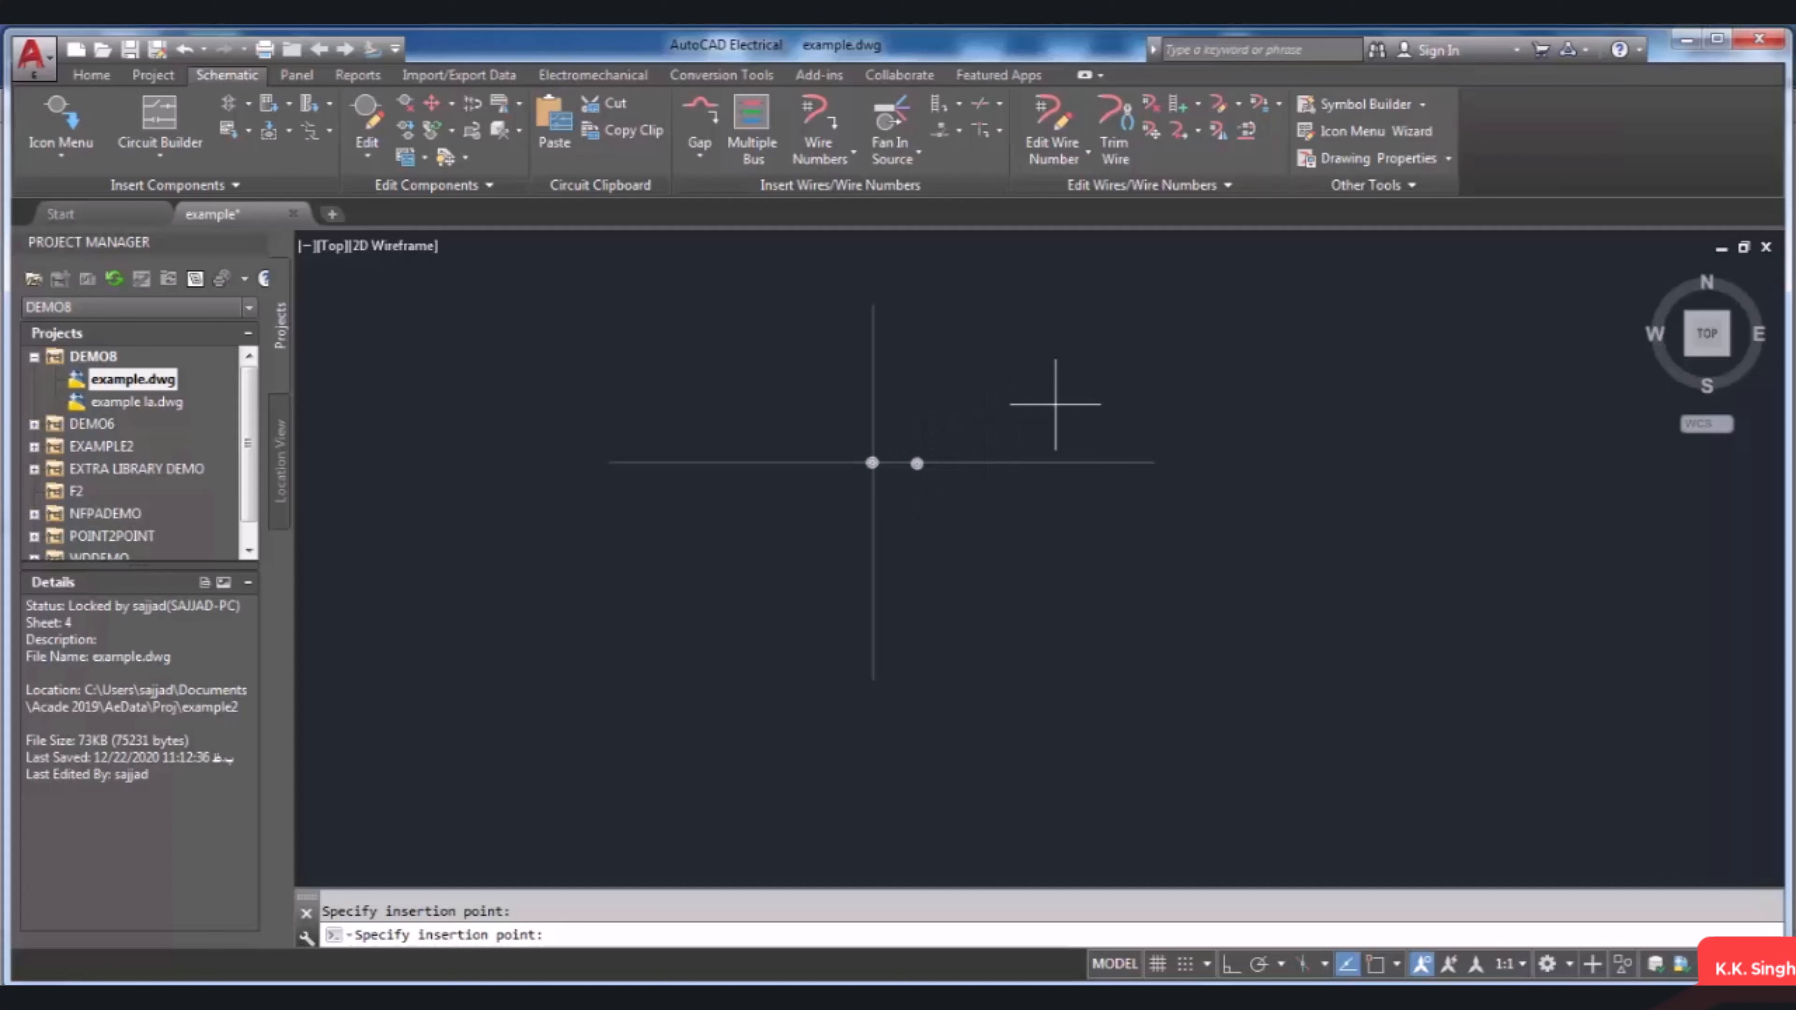
{"action": "key", "text": "Escape"}
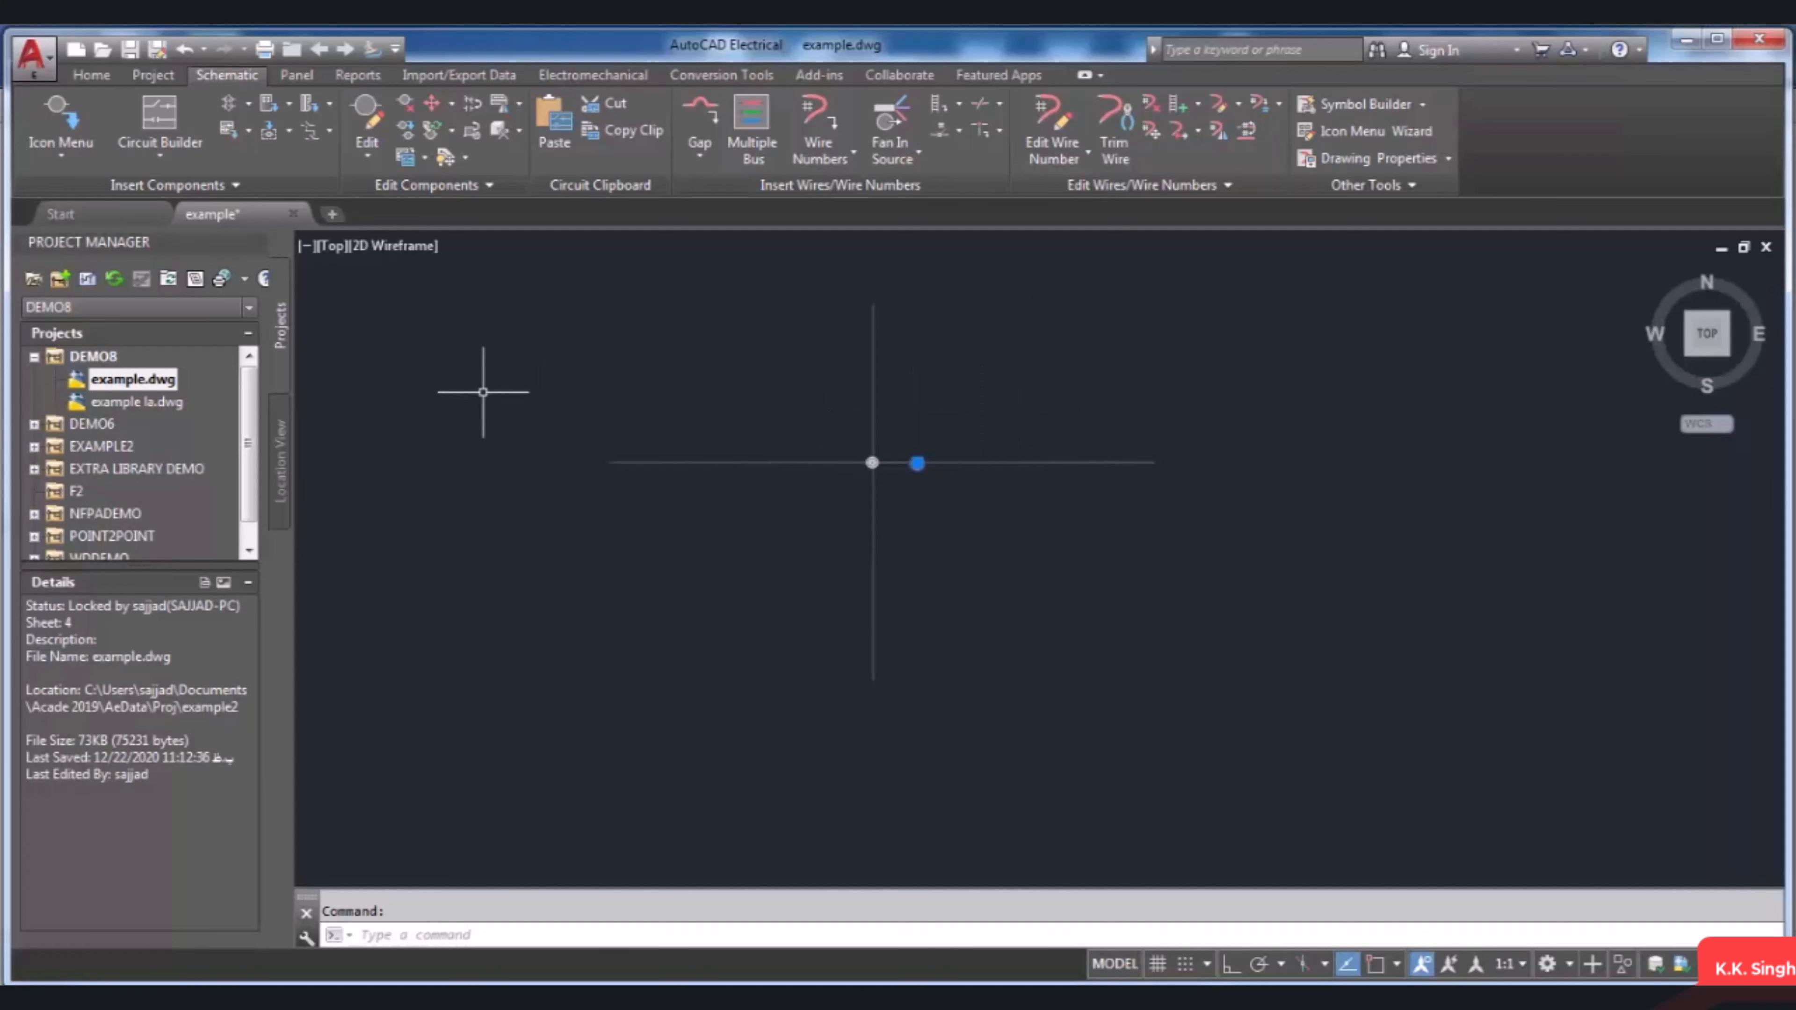
Step: Move the second dot tee marker along the horizontal wire to near the wire's right end
{"action": "left_click", "coordinate": [102, 74]}
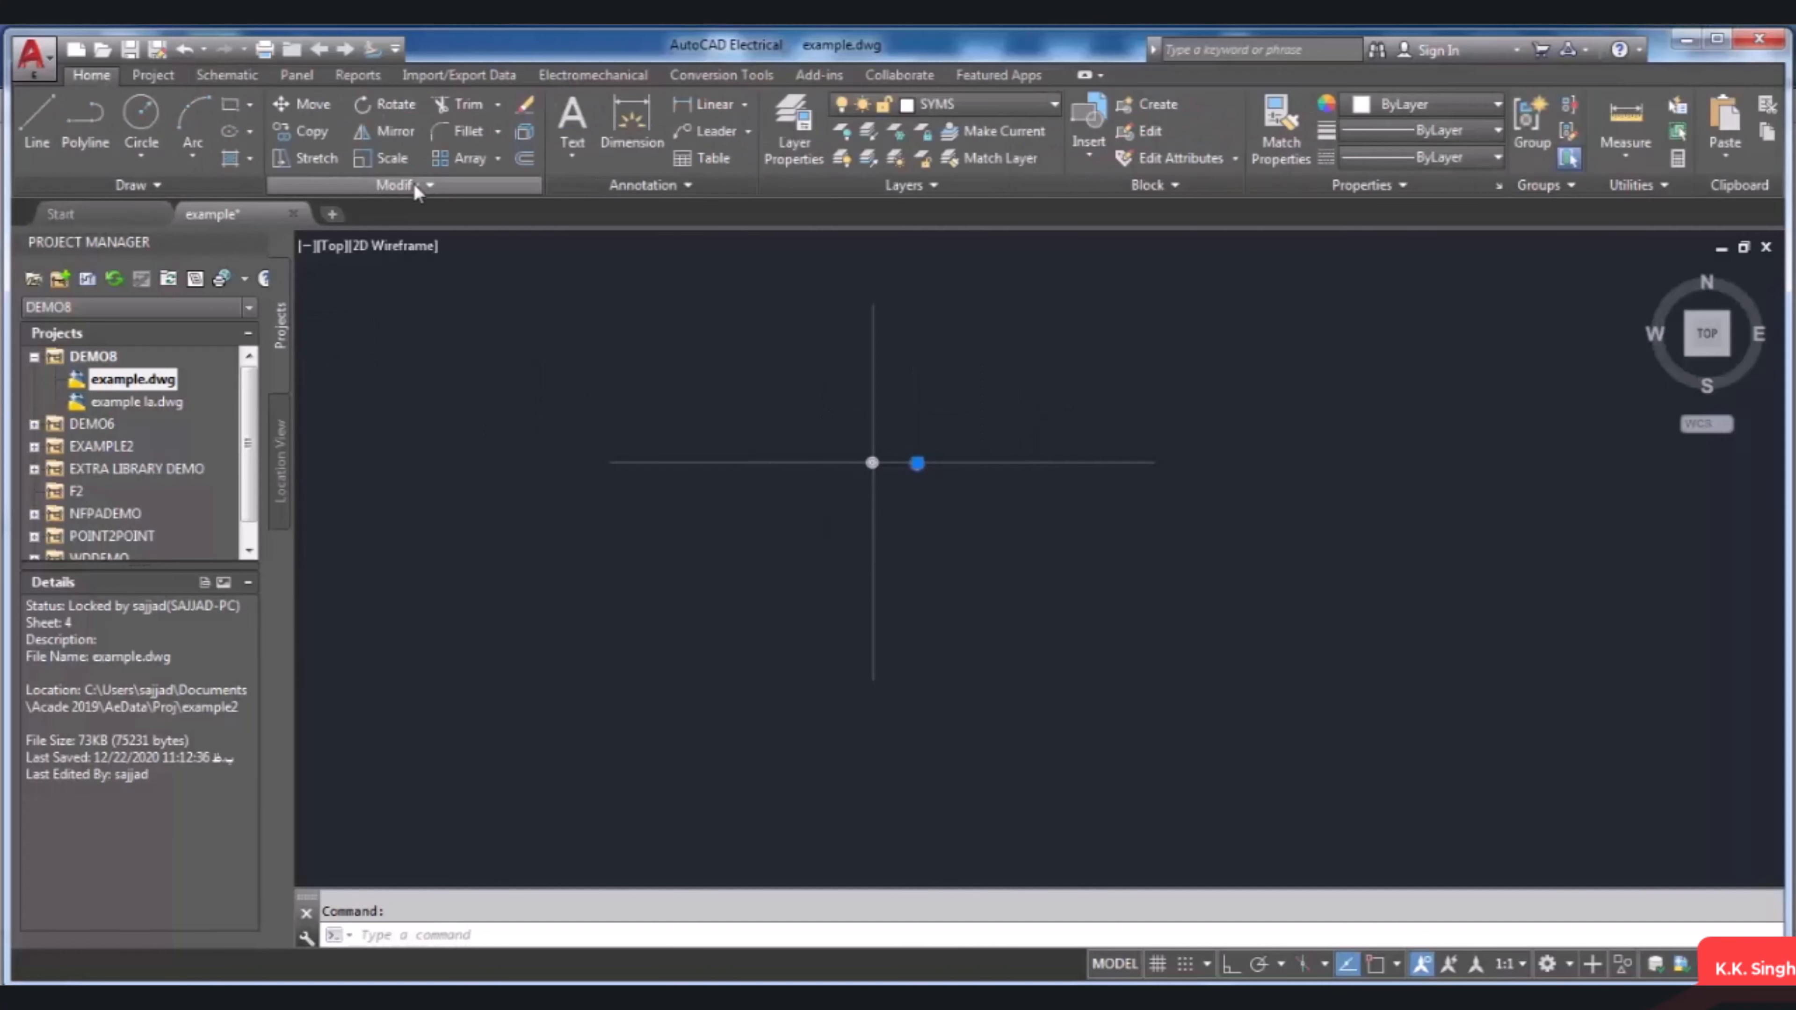
{"action": "left_click", "coordinate": [320, 102]}
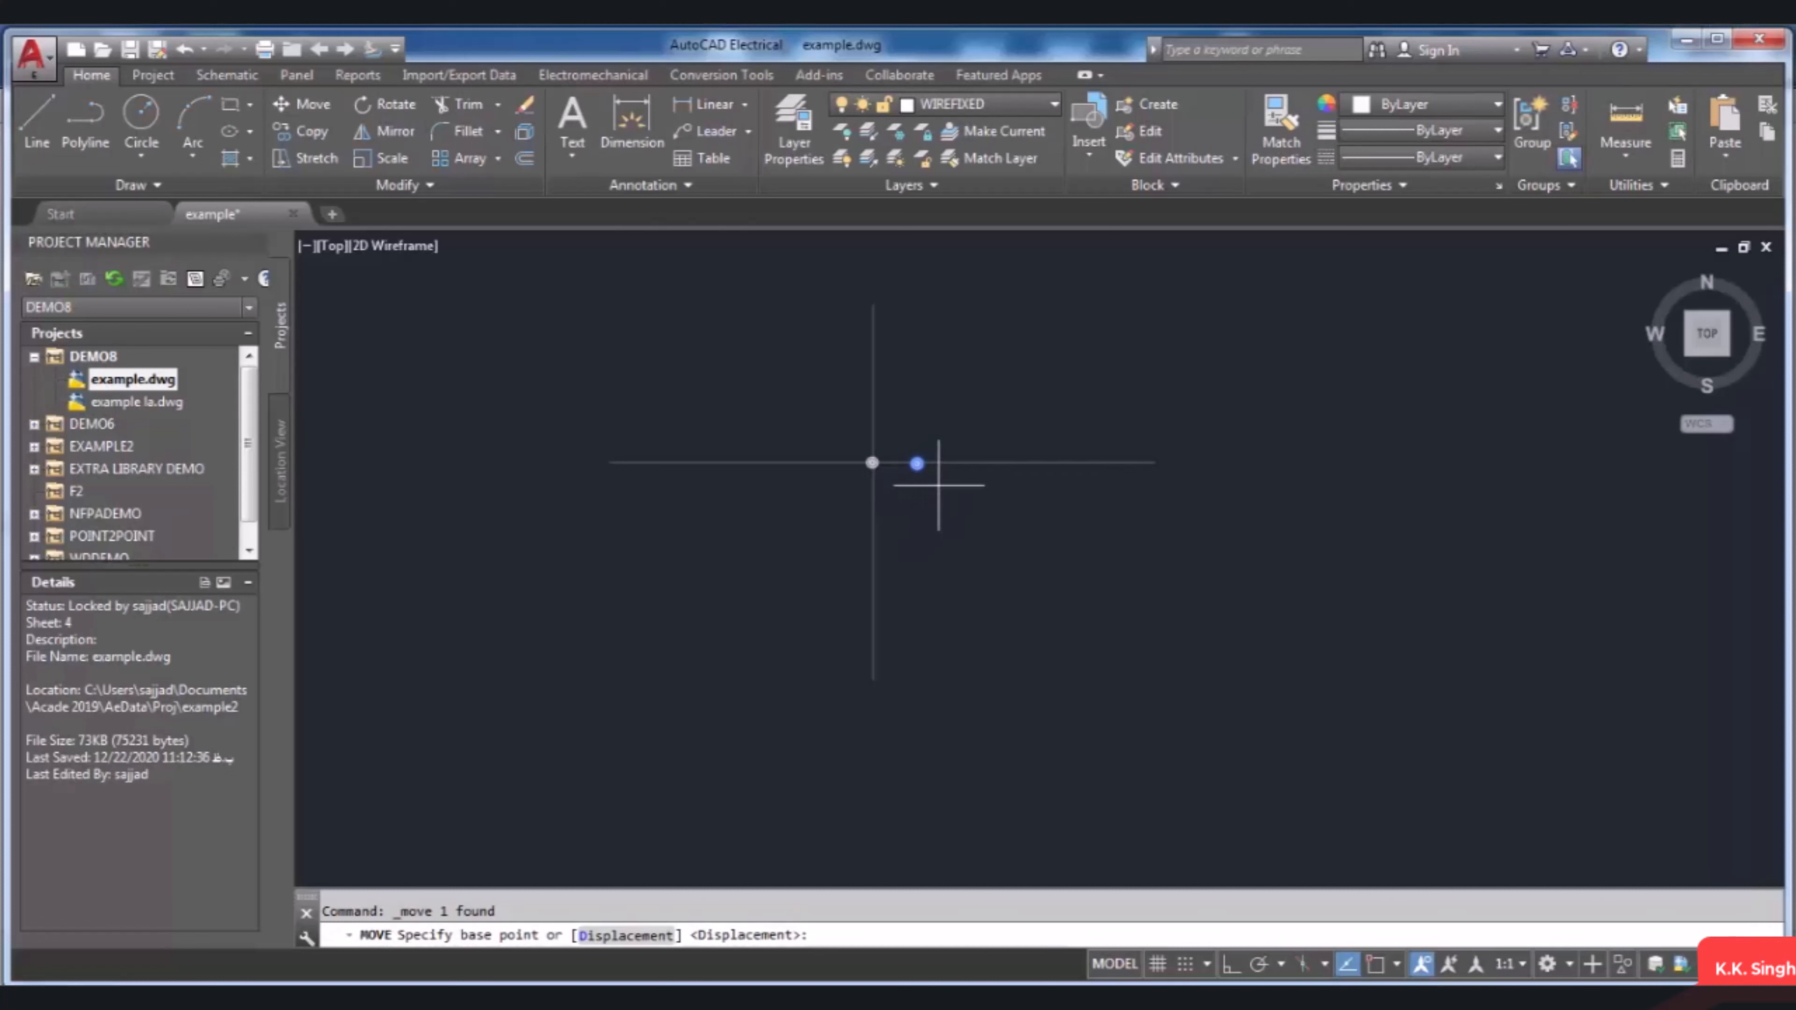
{"action": "left_click", "coordinate": [917, 463]}
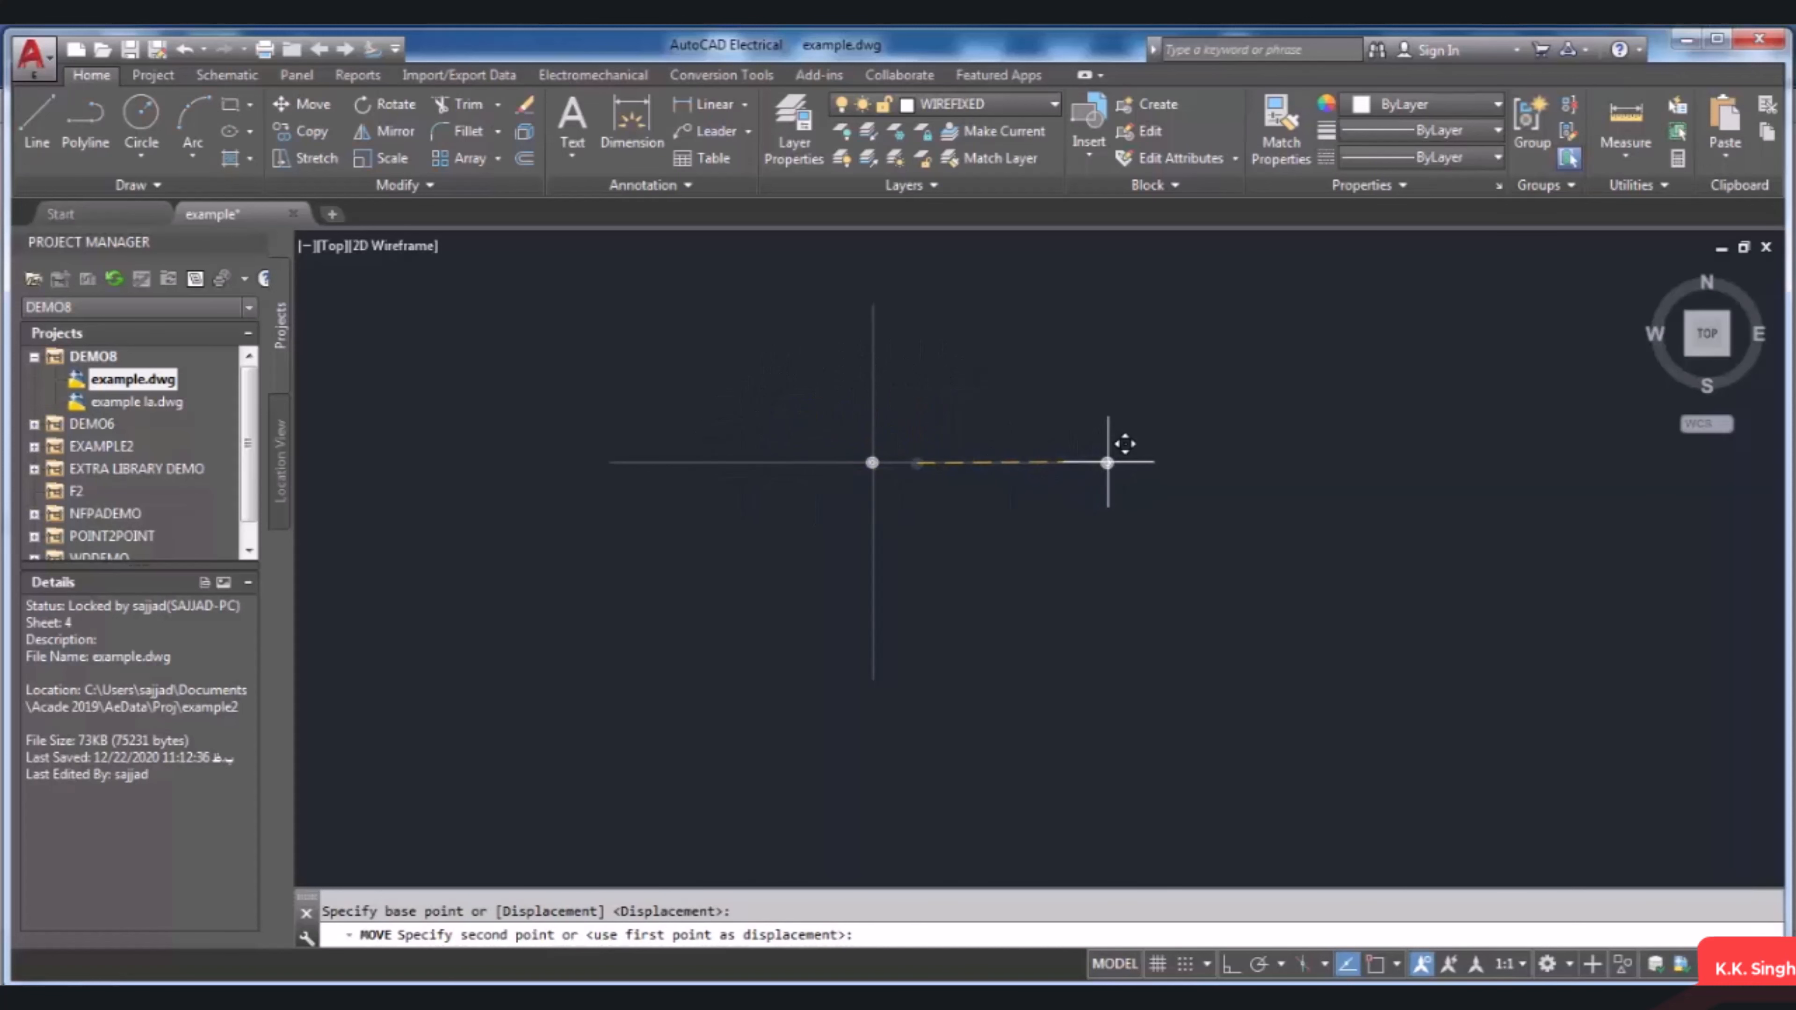
{"action": "left_click", "coordinate": [1107, 463]}
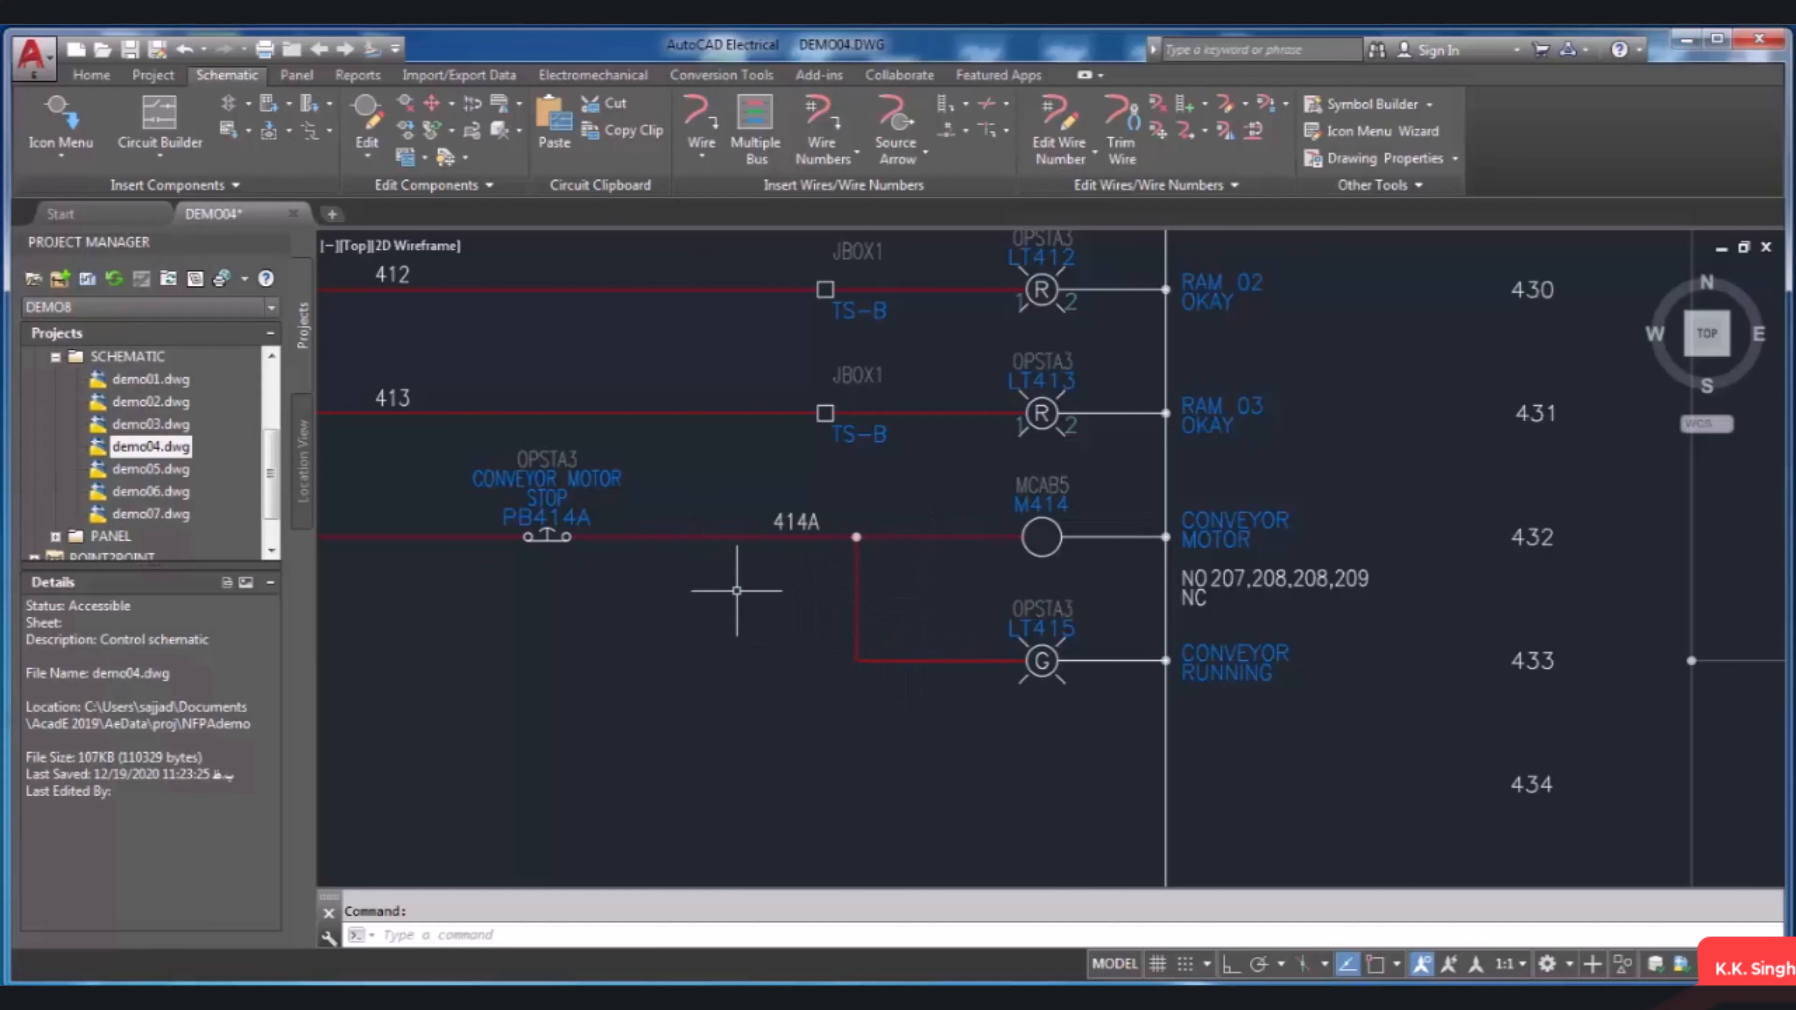
Step: Trace the network of wire 414A with Check/Trace Wire, stepping through two connected segments one at a time and highlighting all segments
{"action": "scroll", "coordinate": [733, 582], "scroll_direction": "down", "scroll_amount": 2}
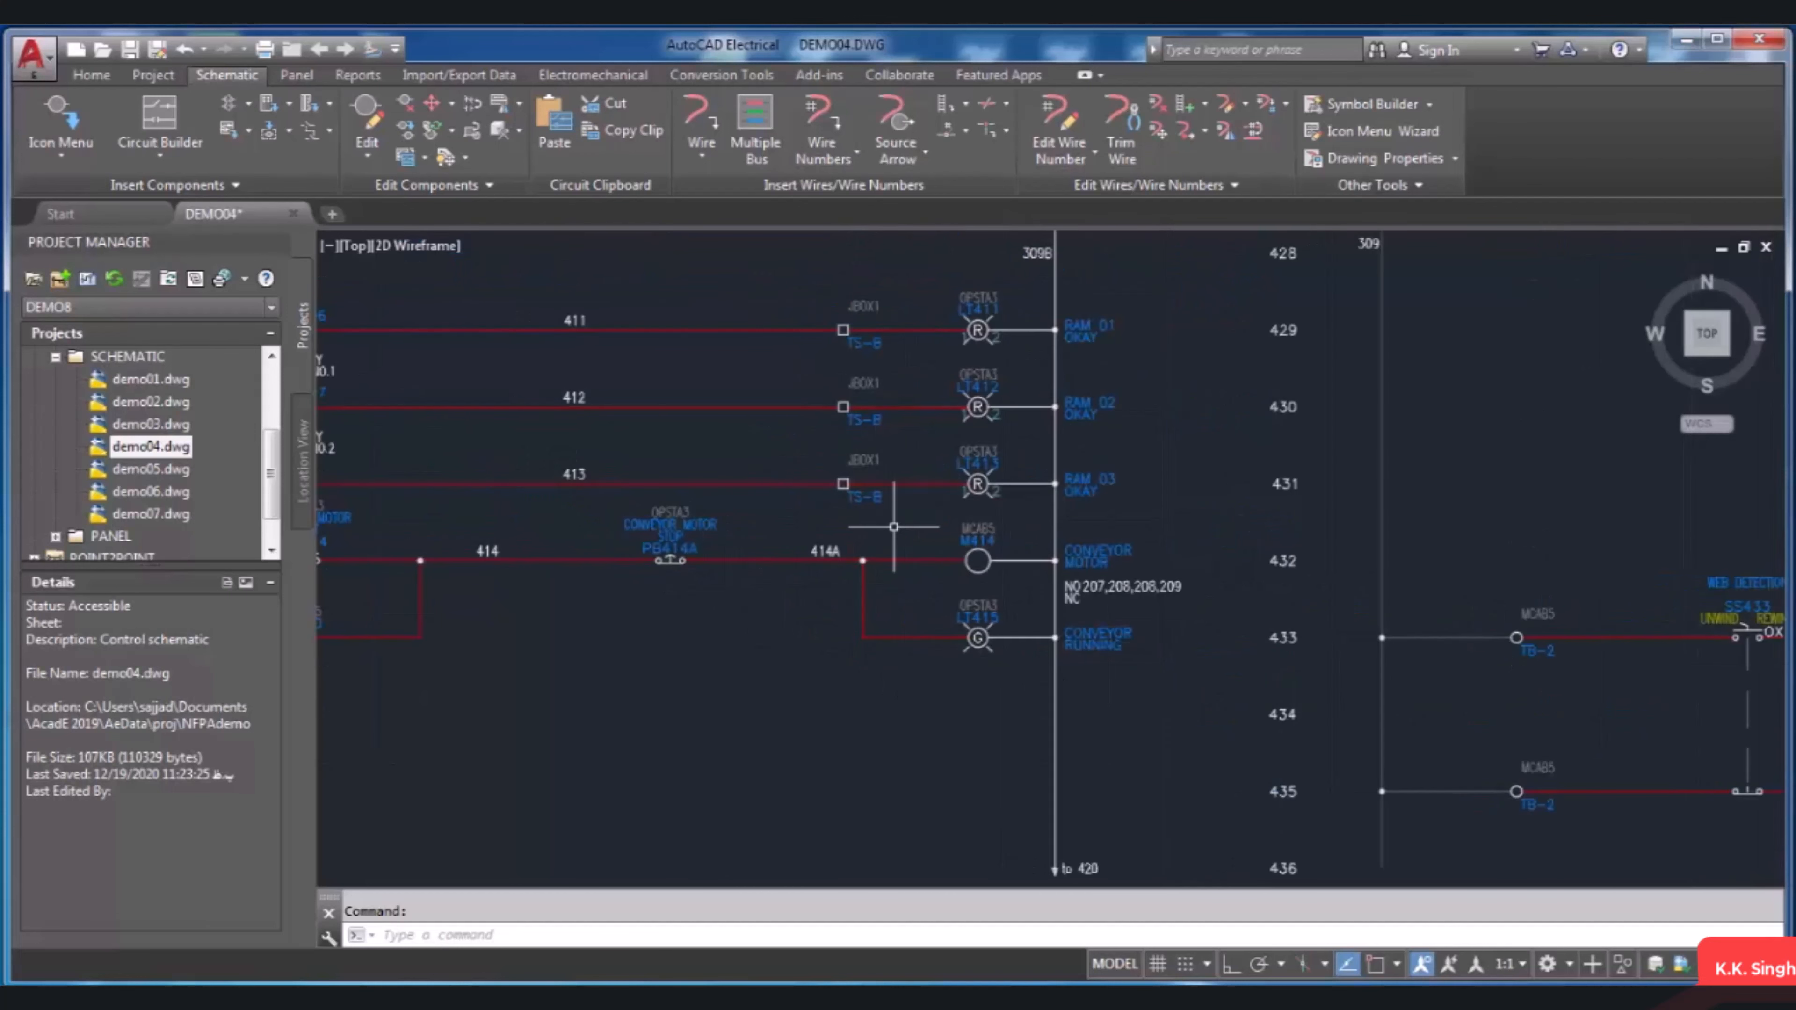
{"action": "scroll", "coordinate": [894, 526], "scroll_direction": "up", "scroll_amount": 2}
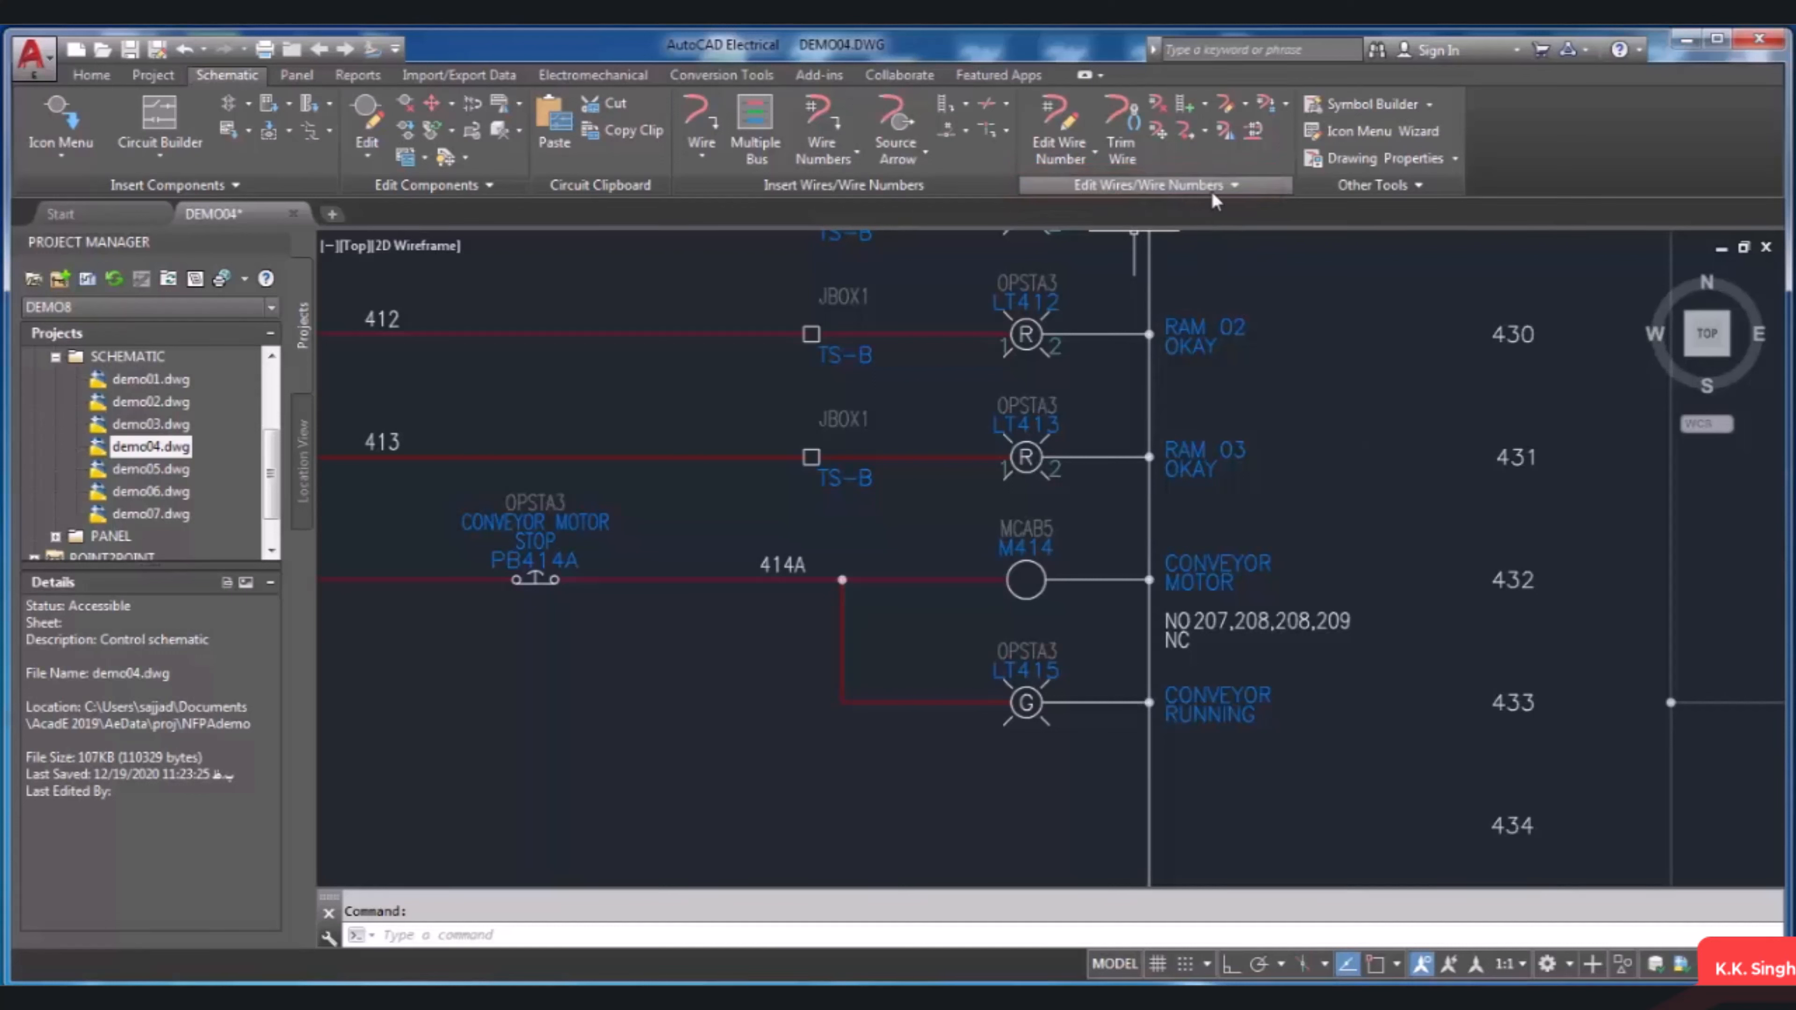
{"action": "left_click", "coordinate": [1204, 131]}
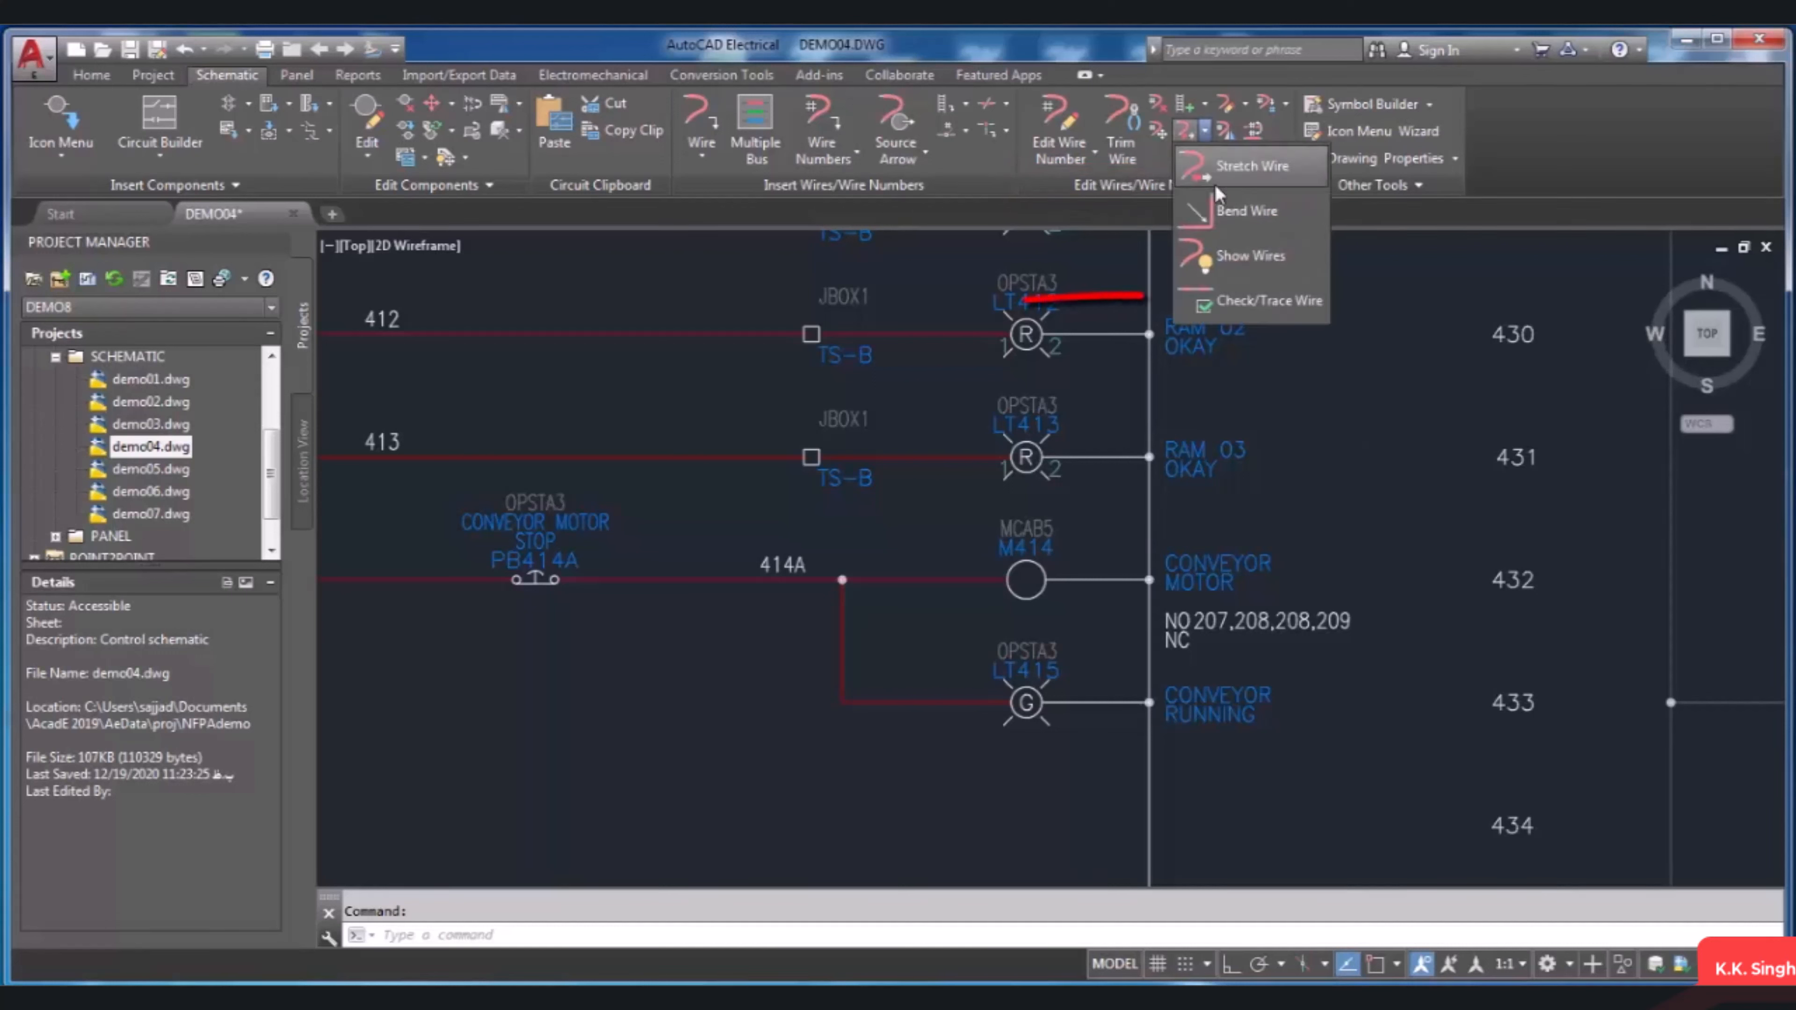
{"action": "left_click", "coordinate": [1265, 301]}
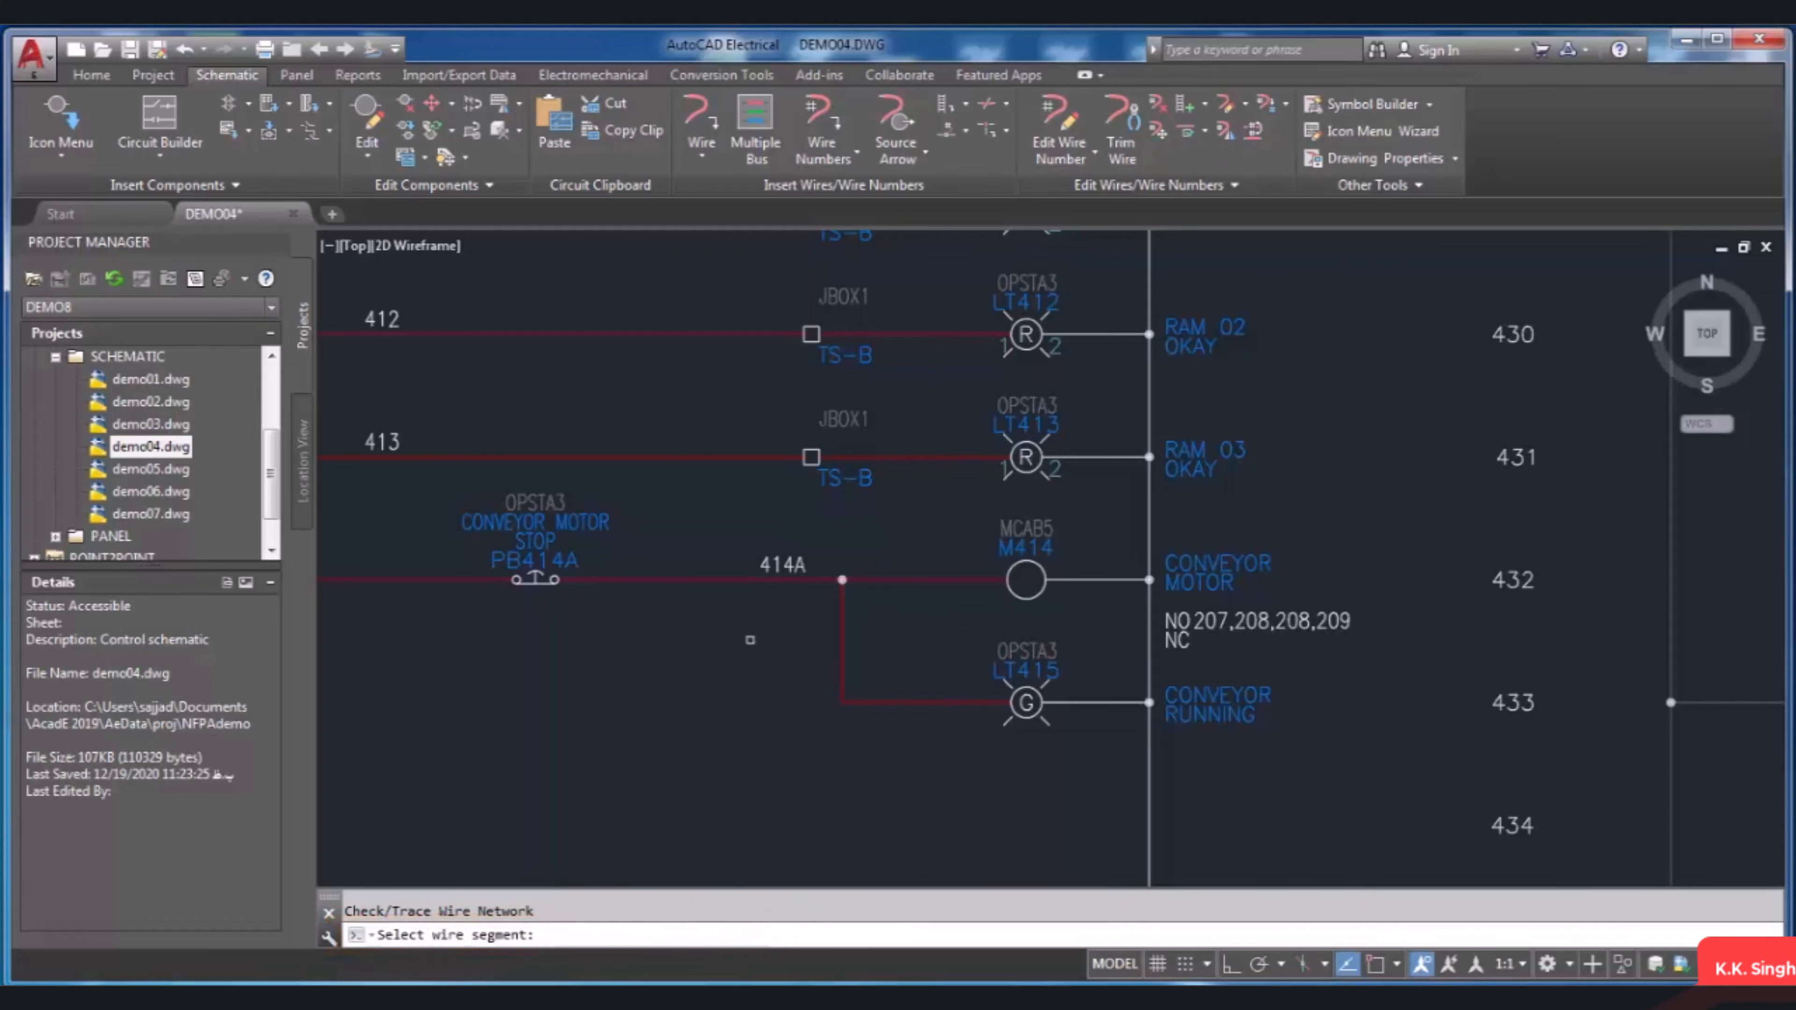
{"action": "left_click", "coordinate": [714, 580]}
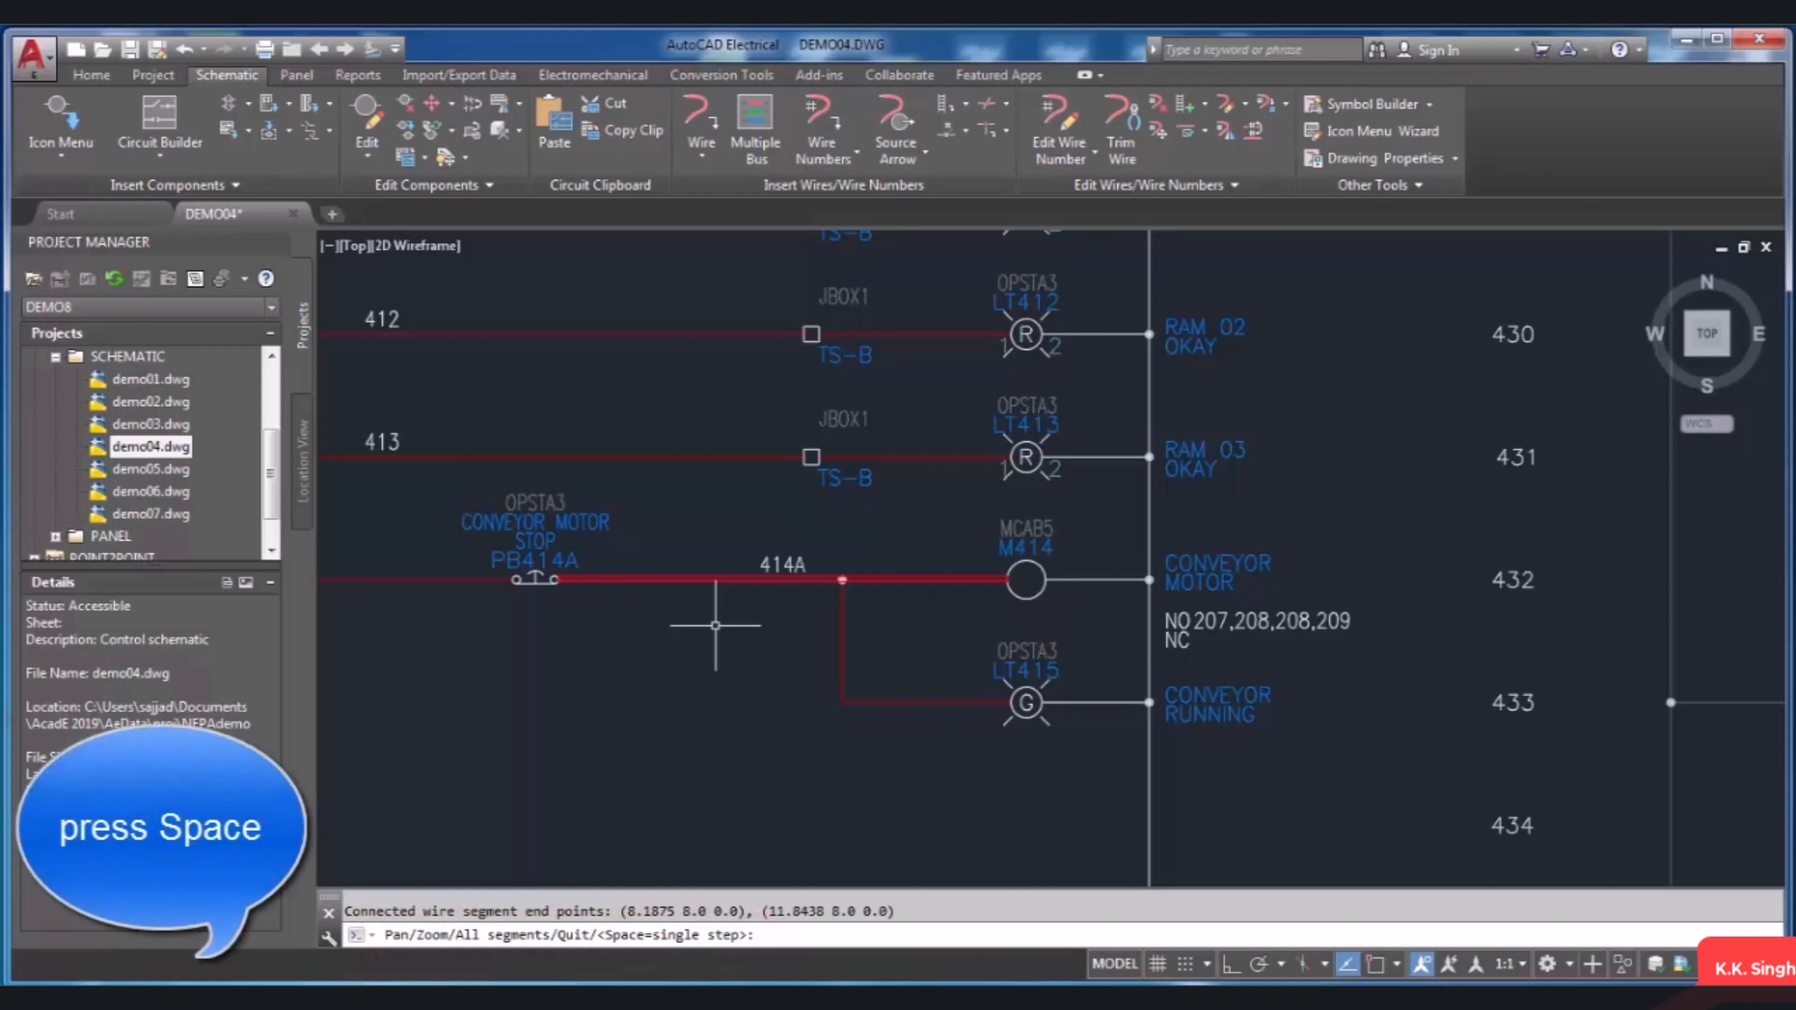
{"action": "key", "text": "space"}
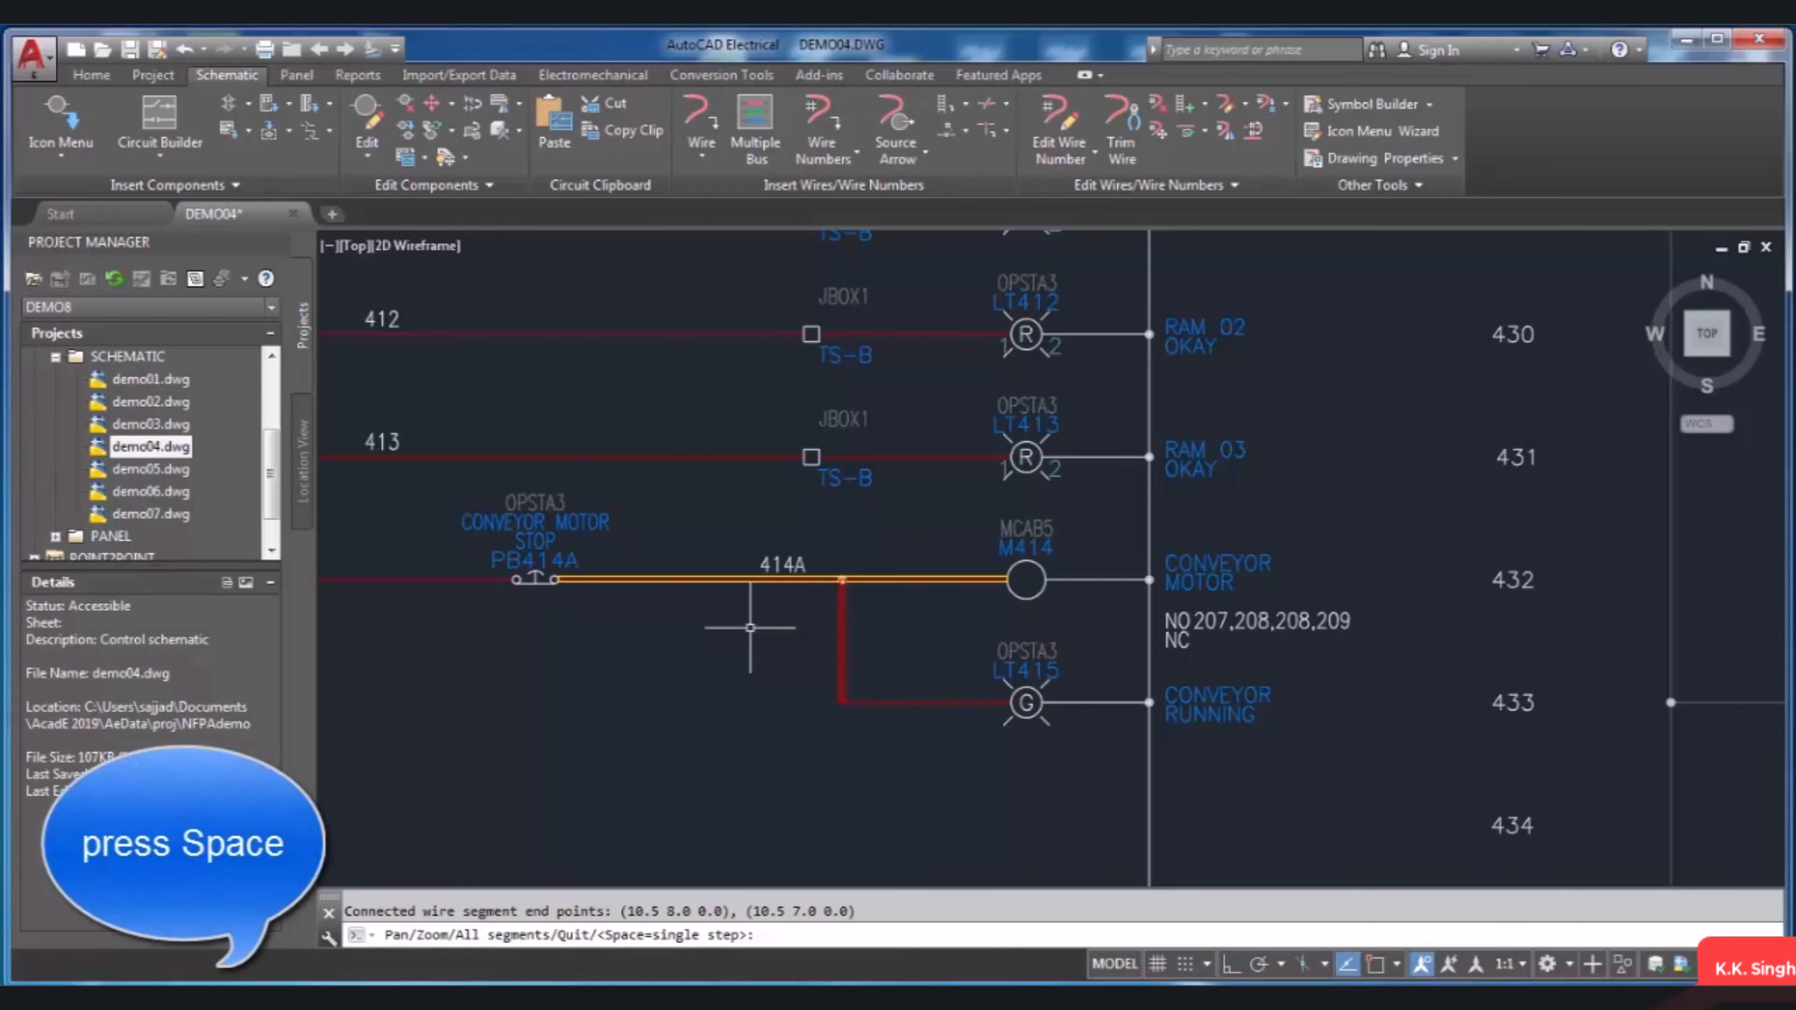
{"action": "key", "text": "space"}
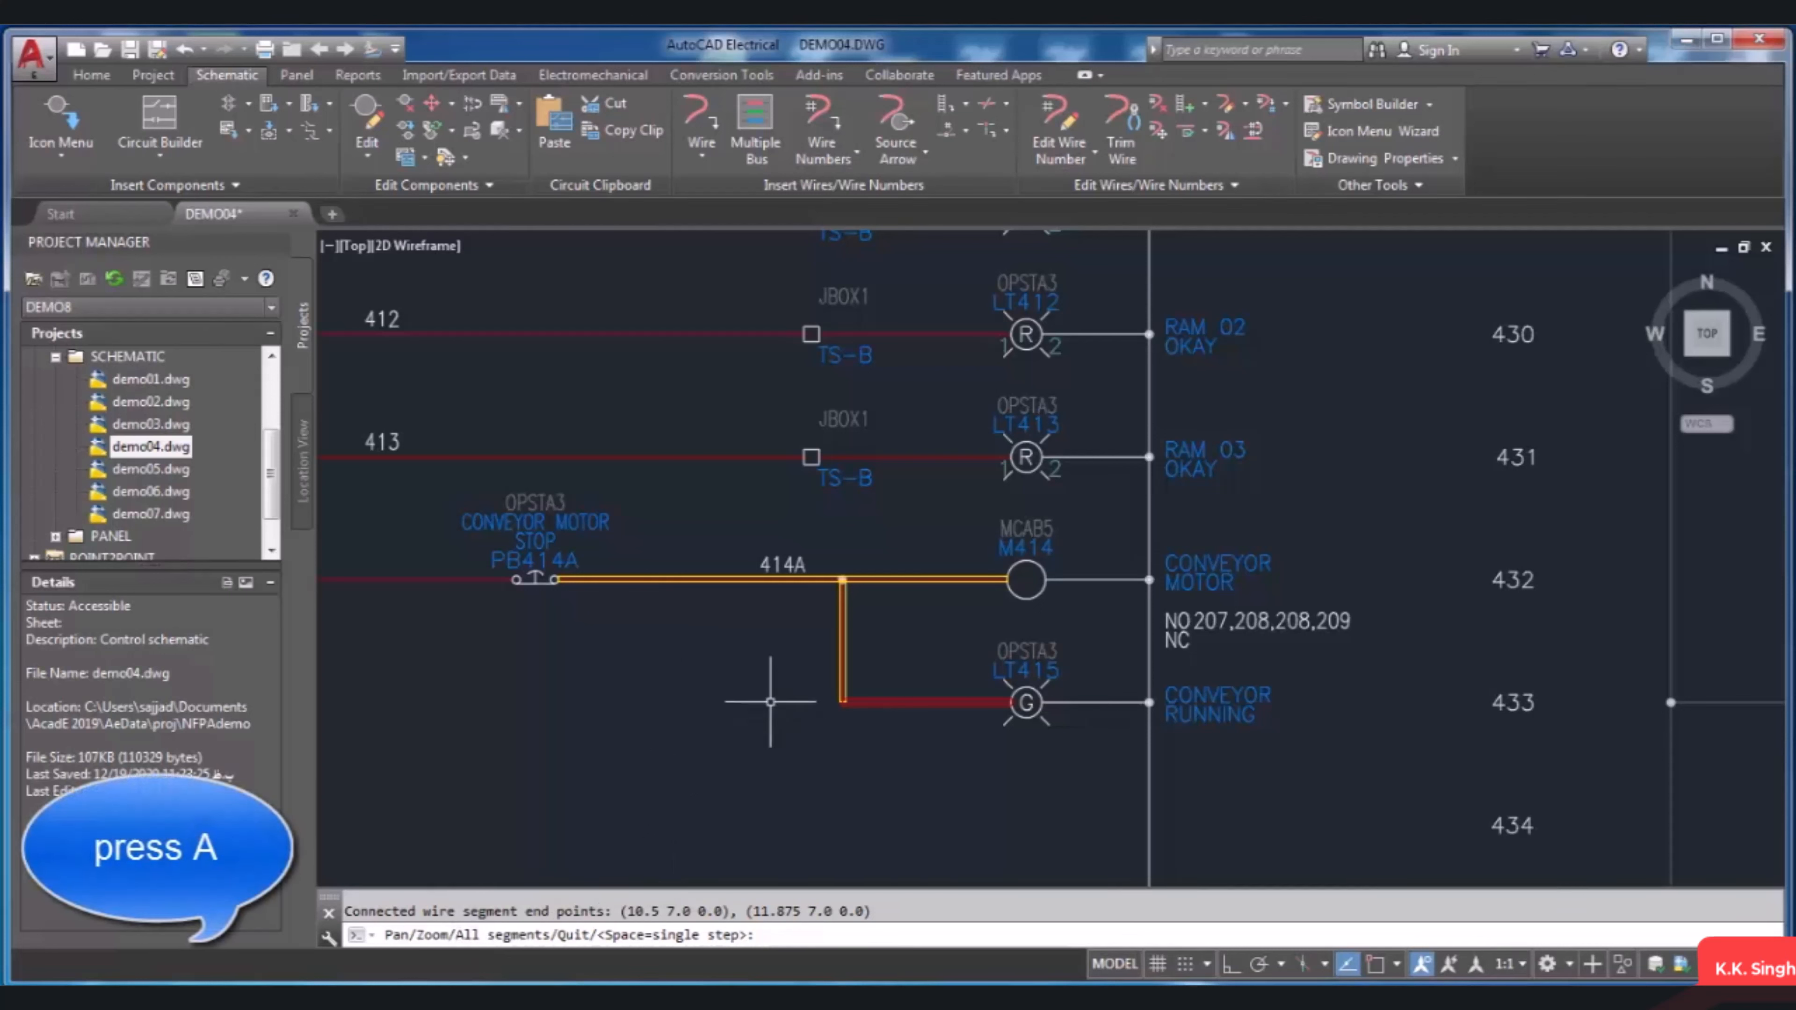
{"action": "key", "text": "a"}
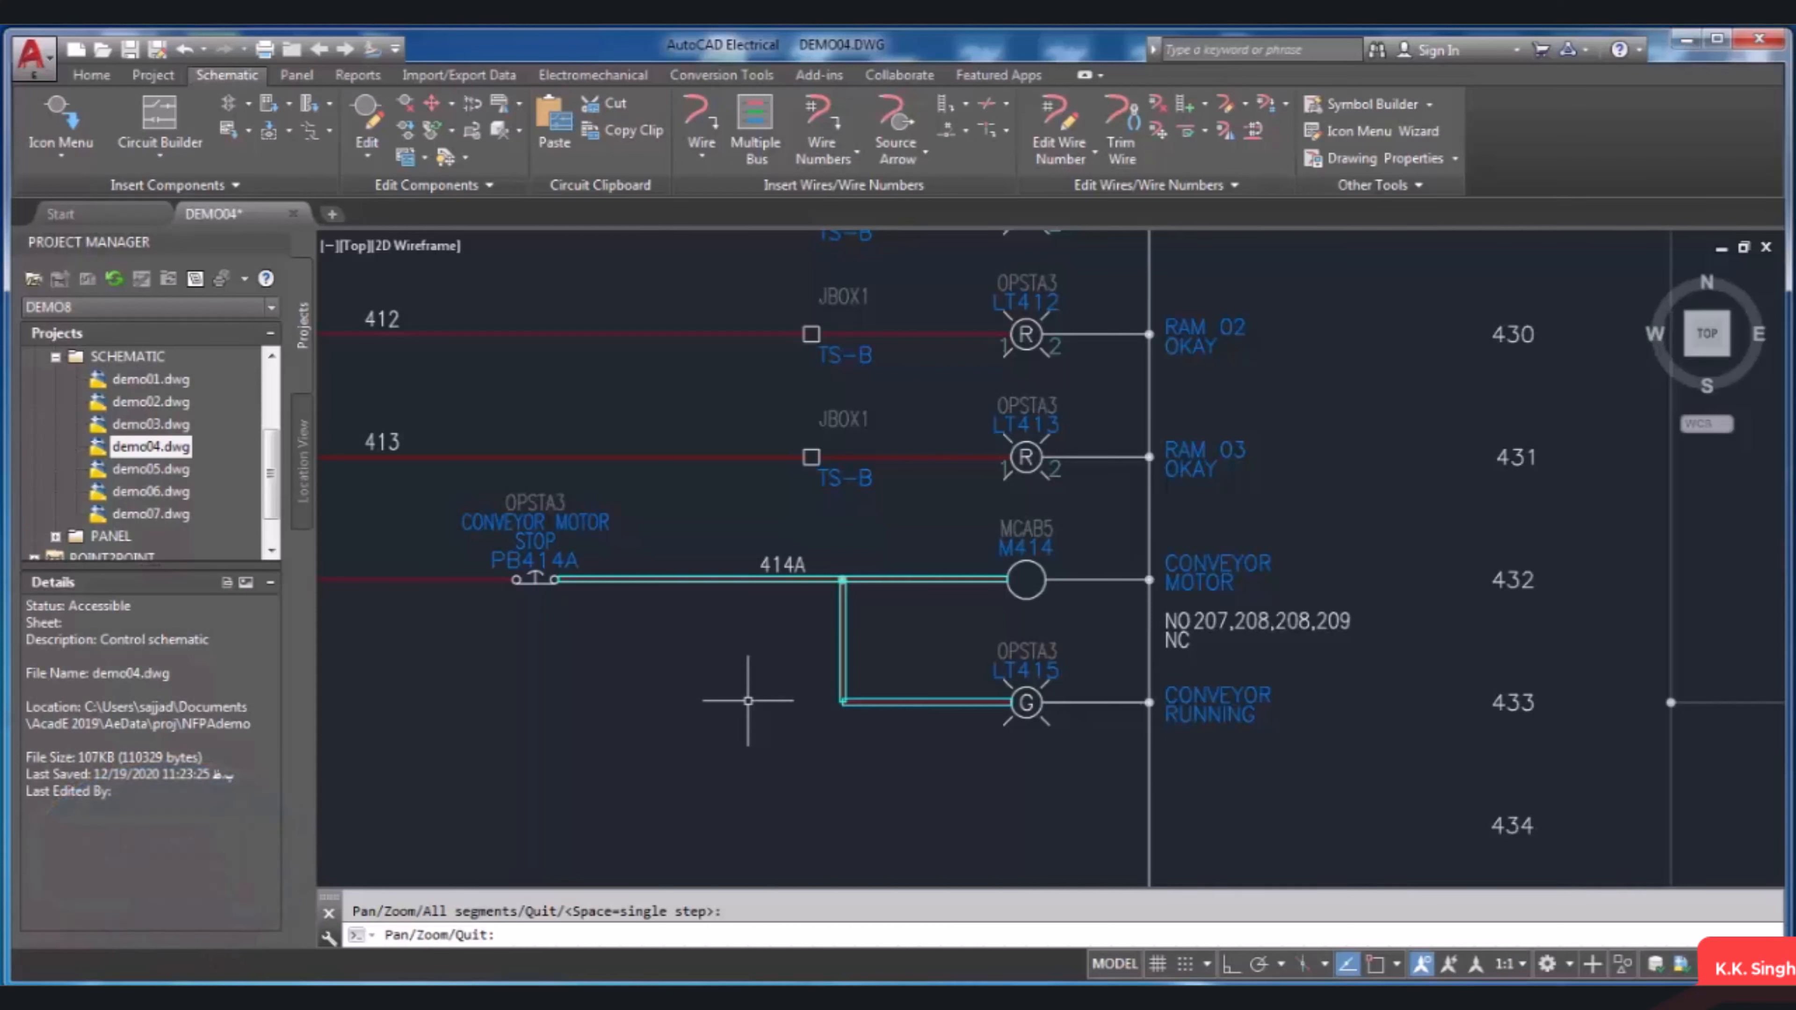
Step: Pan and zoom in on the highlighted 414A network using the trace's own options, and quit the trace
{"action": "type", "text": "p"}
{"action": "key", "text": "Return"}
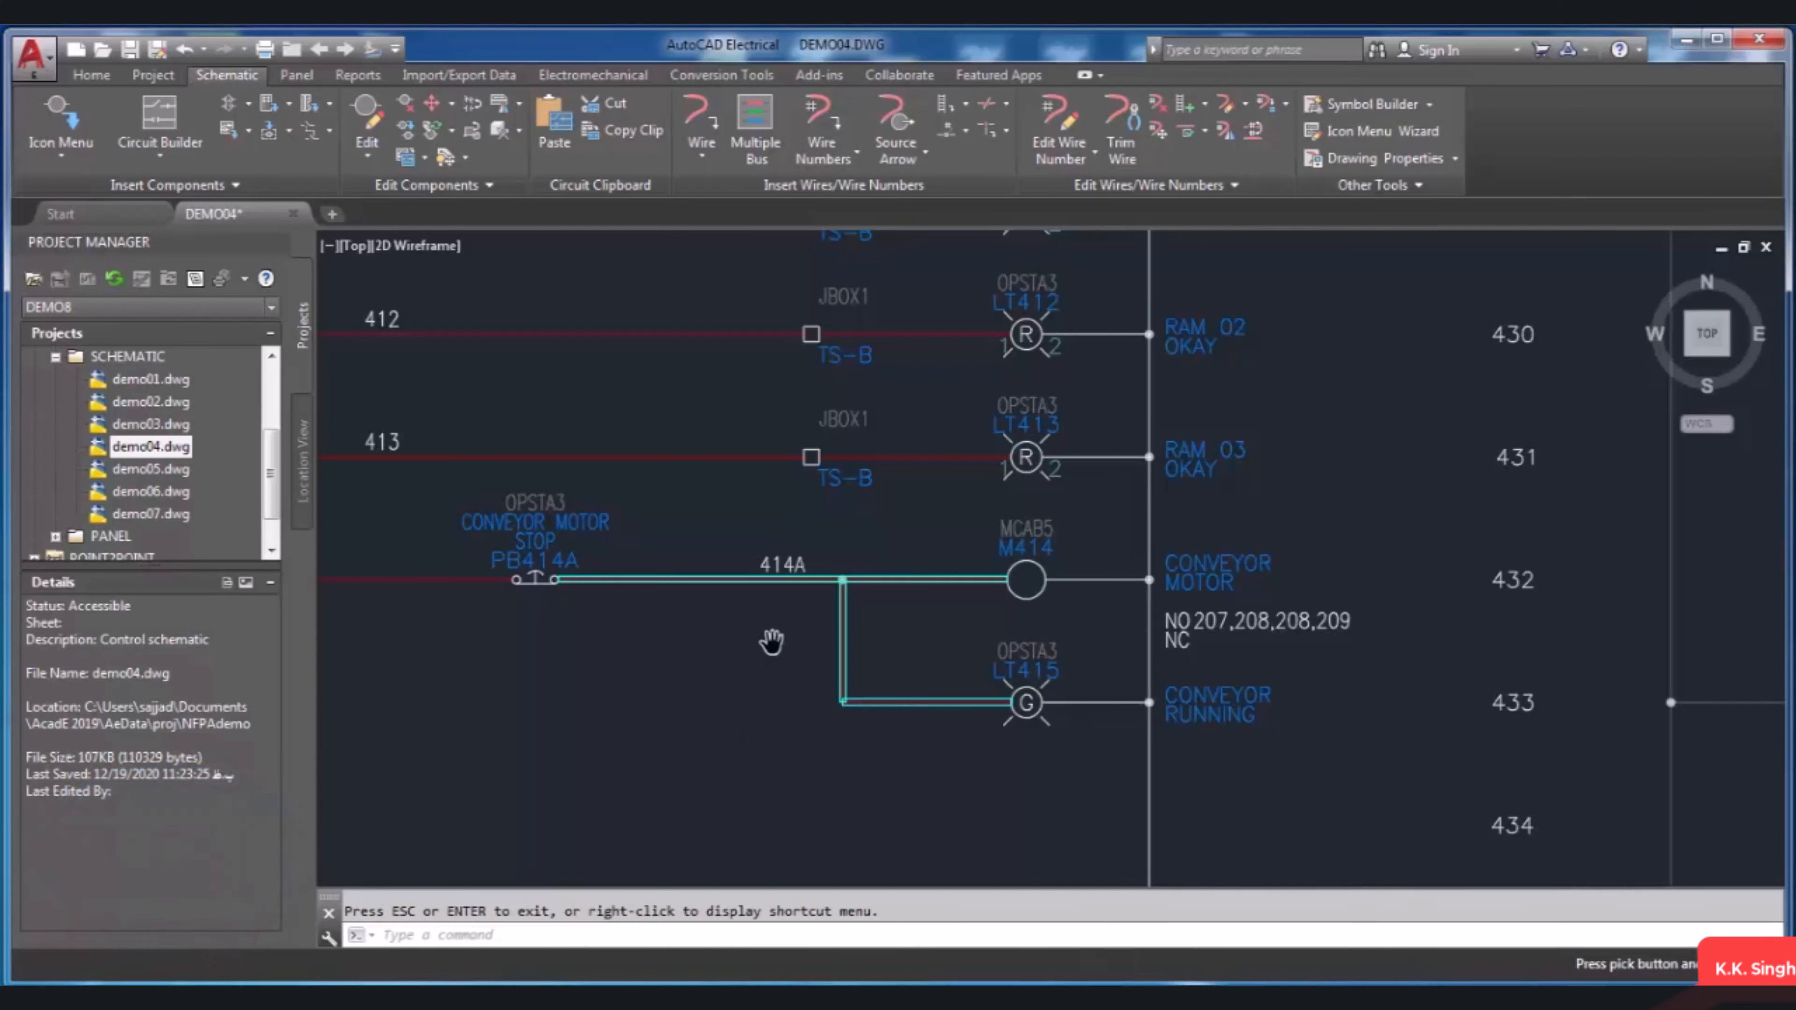
{"action": "mouse_move", "coordinate": [754, 662]}
{"action": "left_mouse_down"}
{"action": "mouse_move", "coordinate": [902, 613]}
{"action": "mouse_move", "coordinate": [918, 650]}
{"action": "mouse_move", "coordinate": [831, 673]}
{"action": "mouse_move", "coordinate": [746, 630]}
{"action": "mouse_move", "coordinate": [787, 572]}
{"action": "mouse_move", "coordinate": [886, 574]}
{"action": "mouse_move", "coordinate": [894, 618]}
{"action": "mouse_move", "coordinate": [806, 629]}
{"action": "mouse_move", "coordinate": [819, 581]}
{"action": "left_mouse_up"}
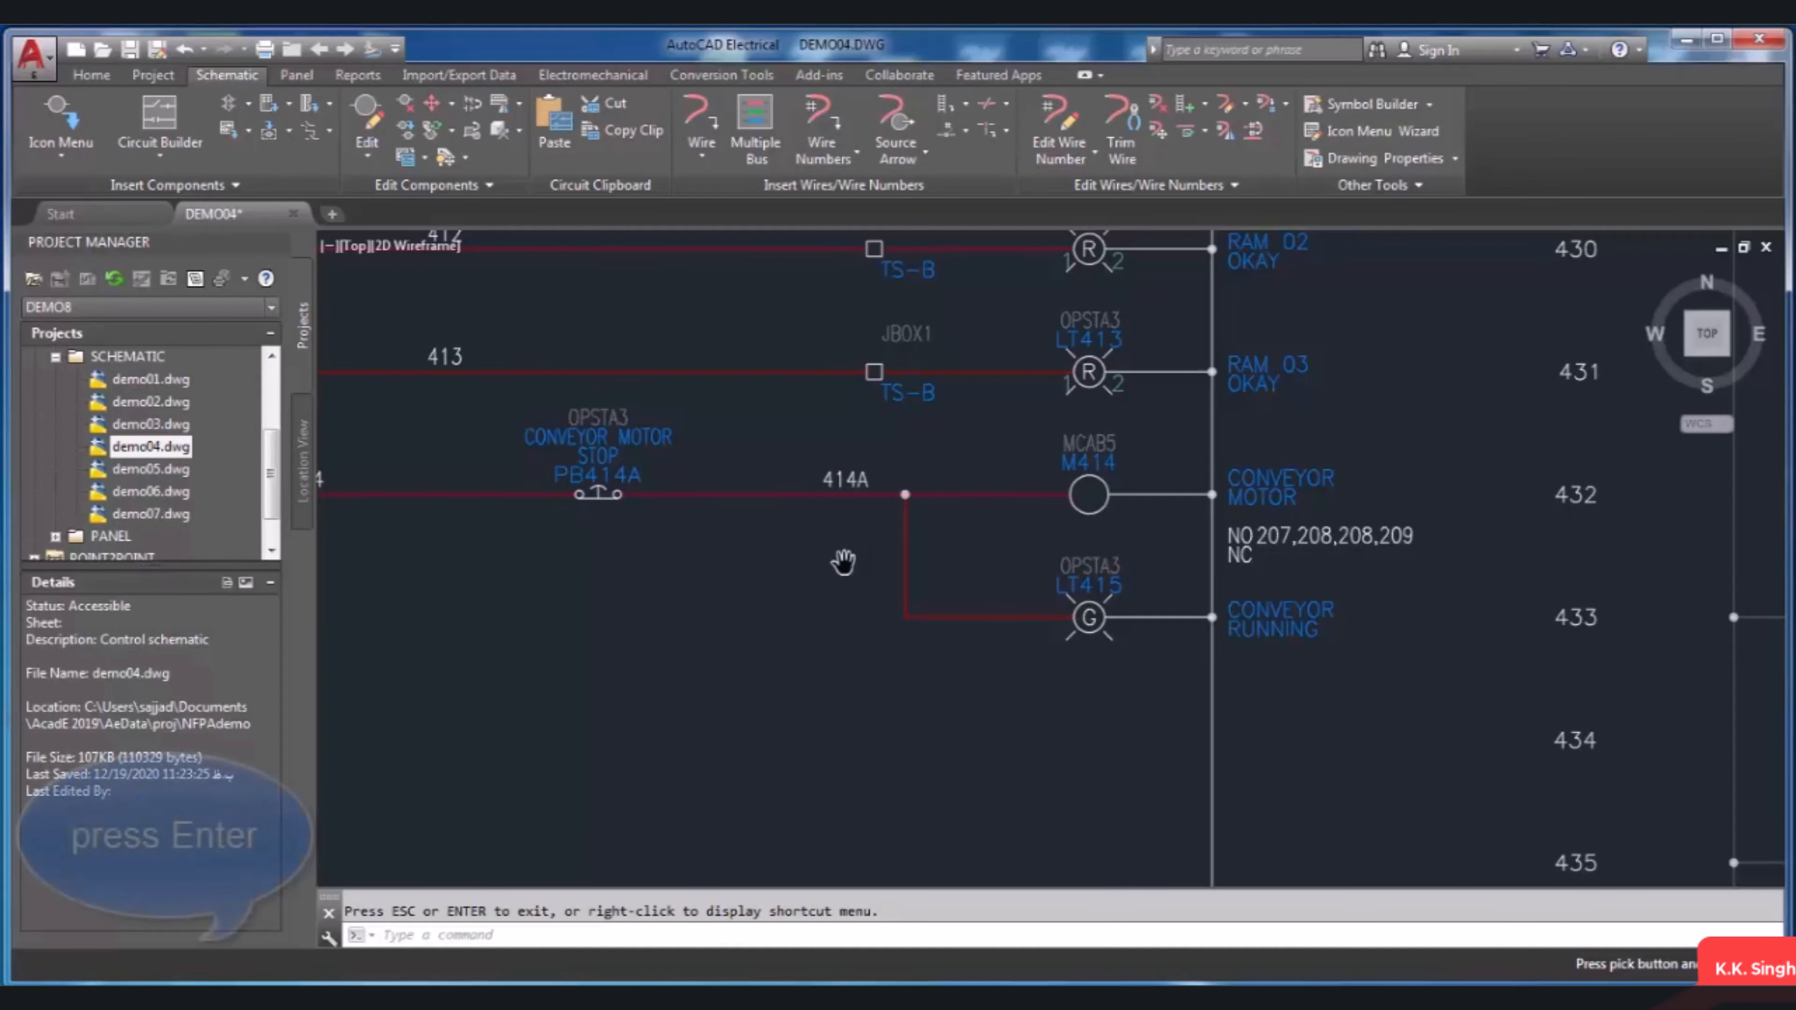
{"action": "key", "text": "Return"}
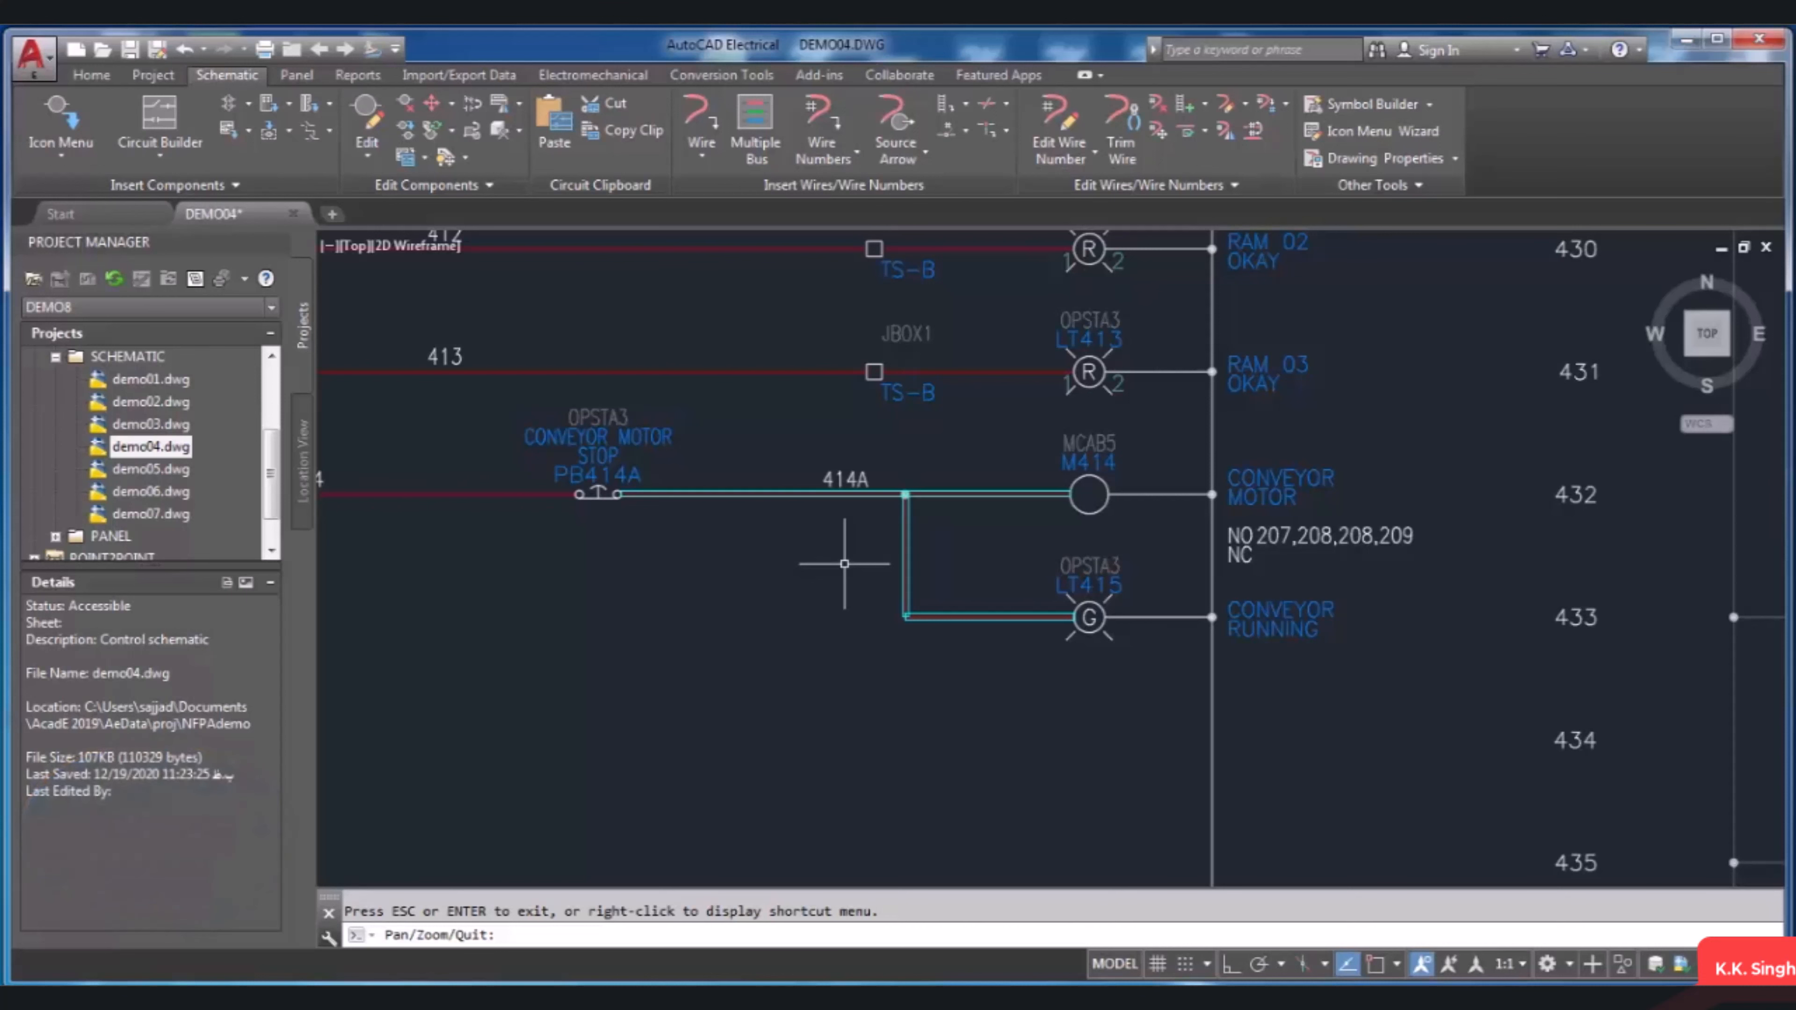
{"action": "key", "text": "z"}
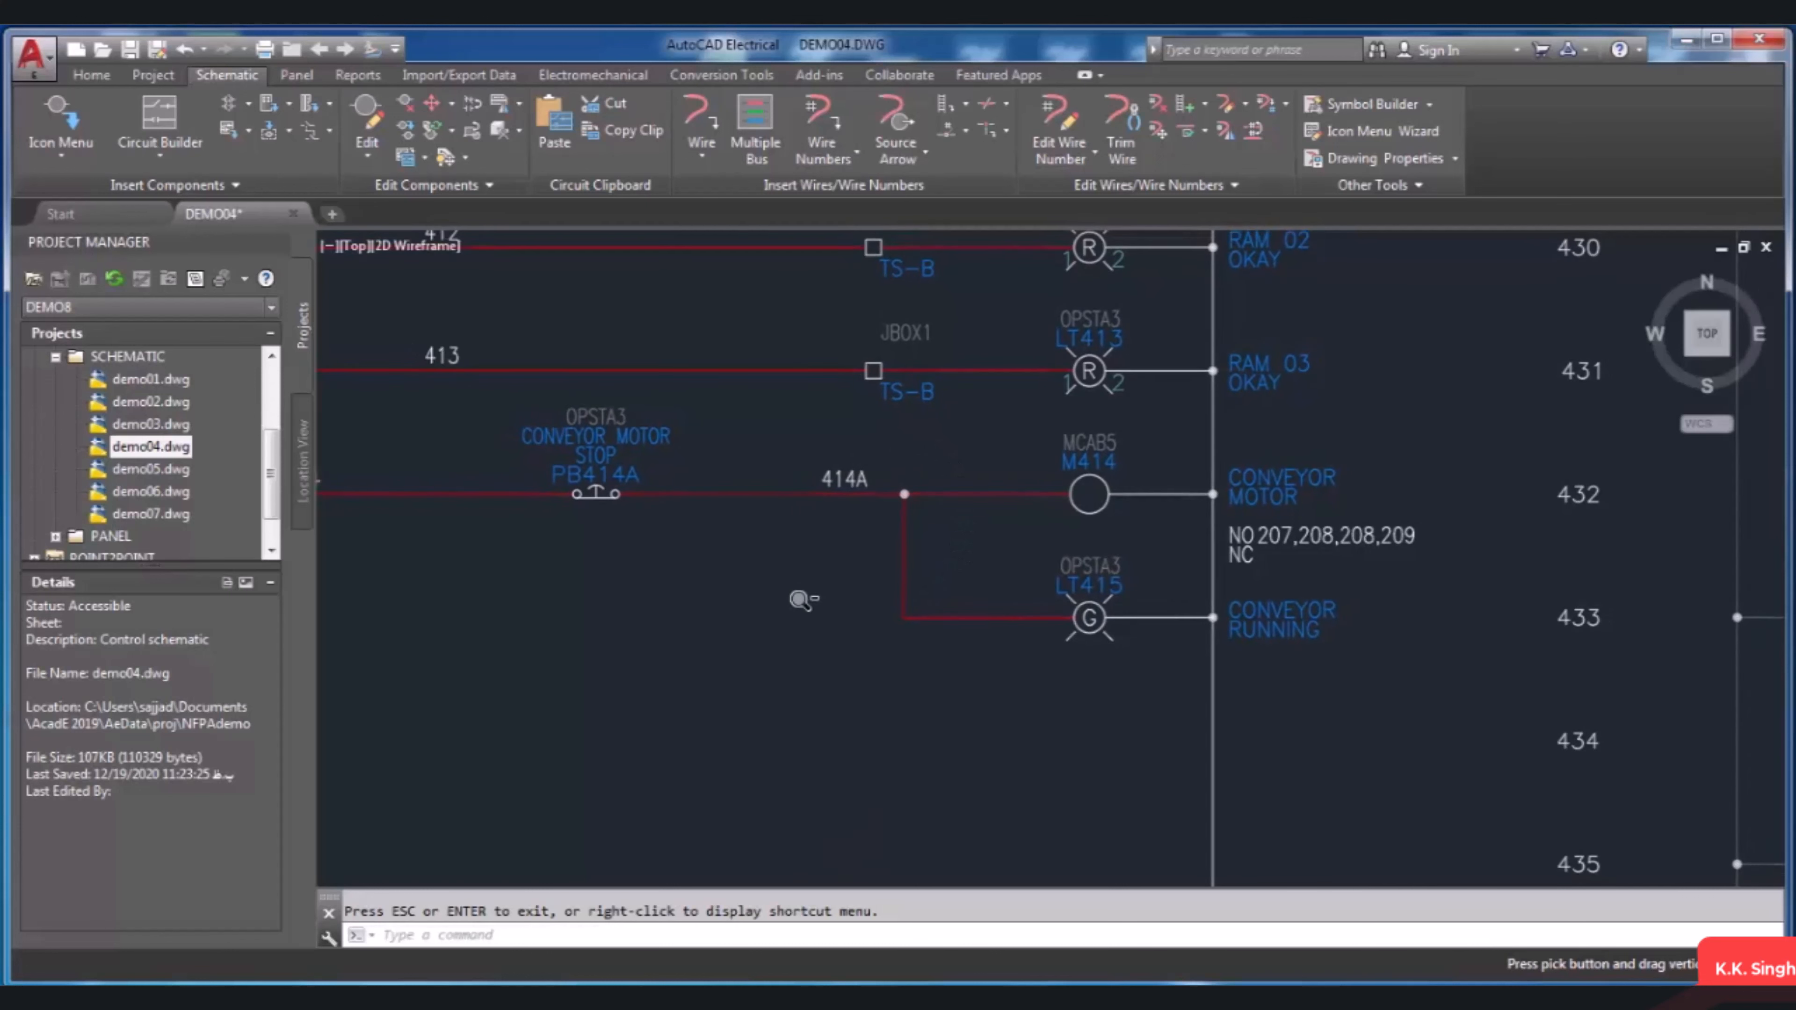
{"action": "left_click_drag", "start_coordinate": [806, 594], "coordinate": [782, 538]}
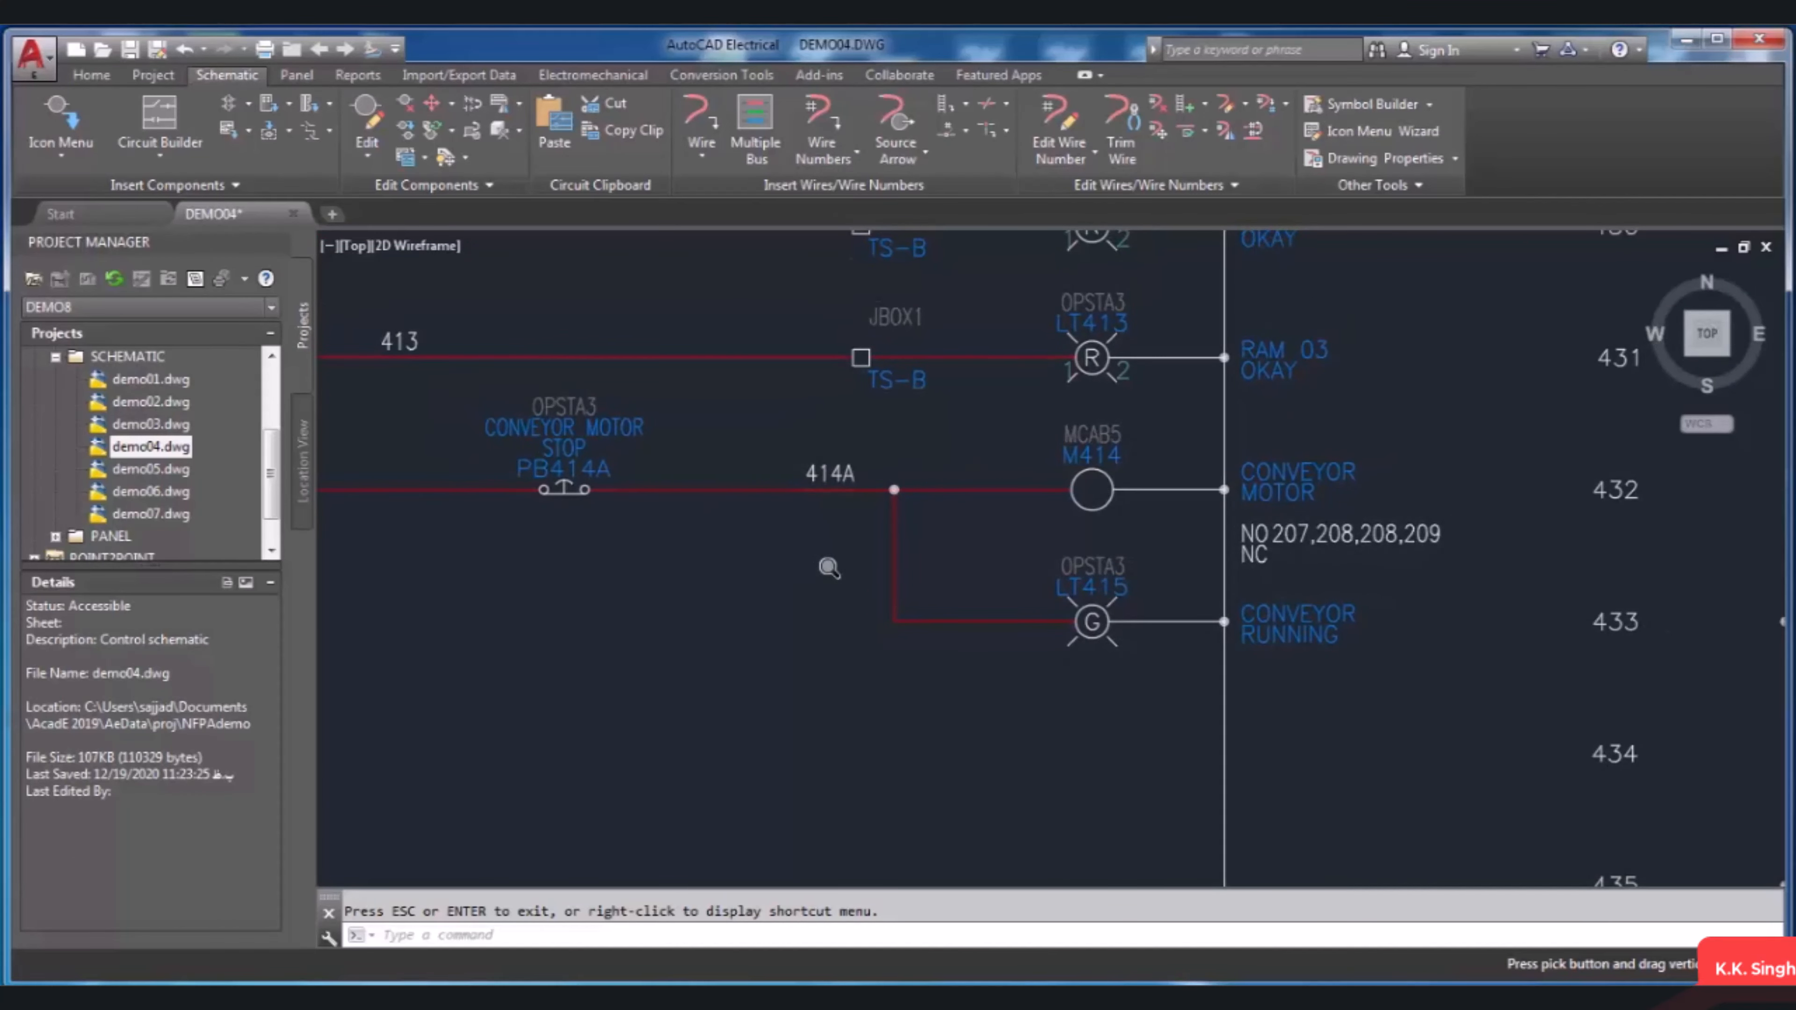
{"action": "key", "text": "Escape"}
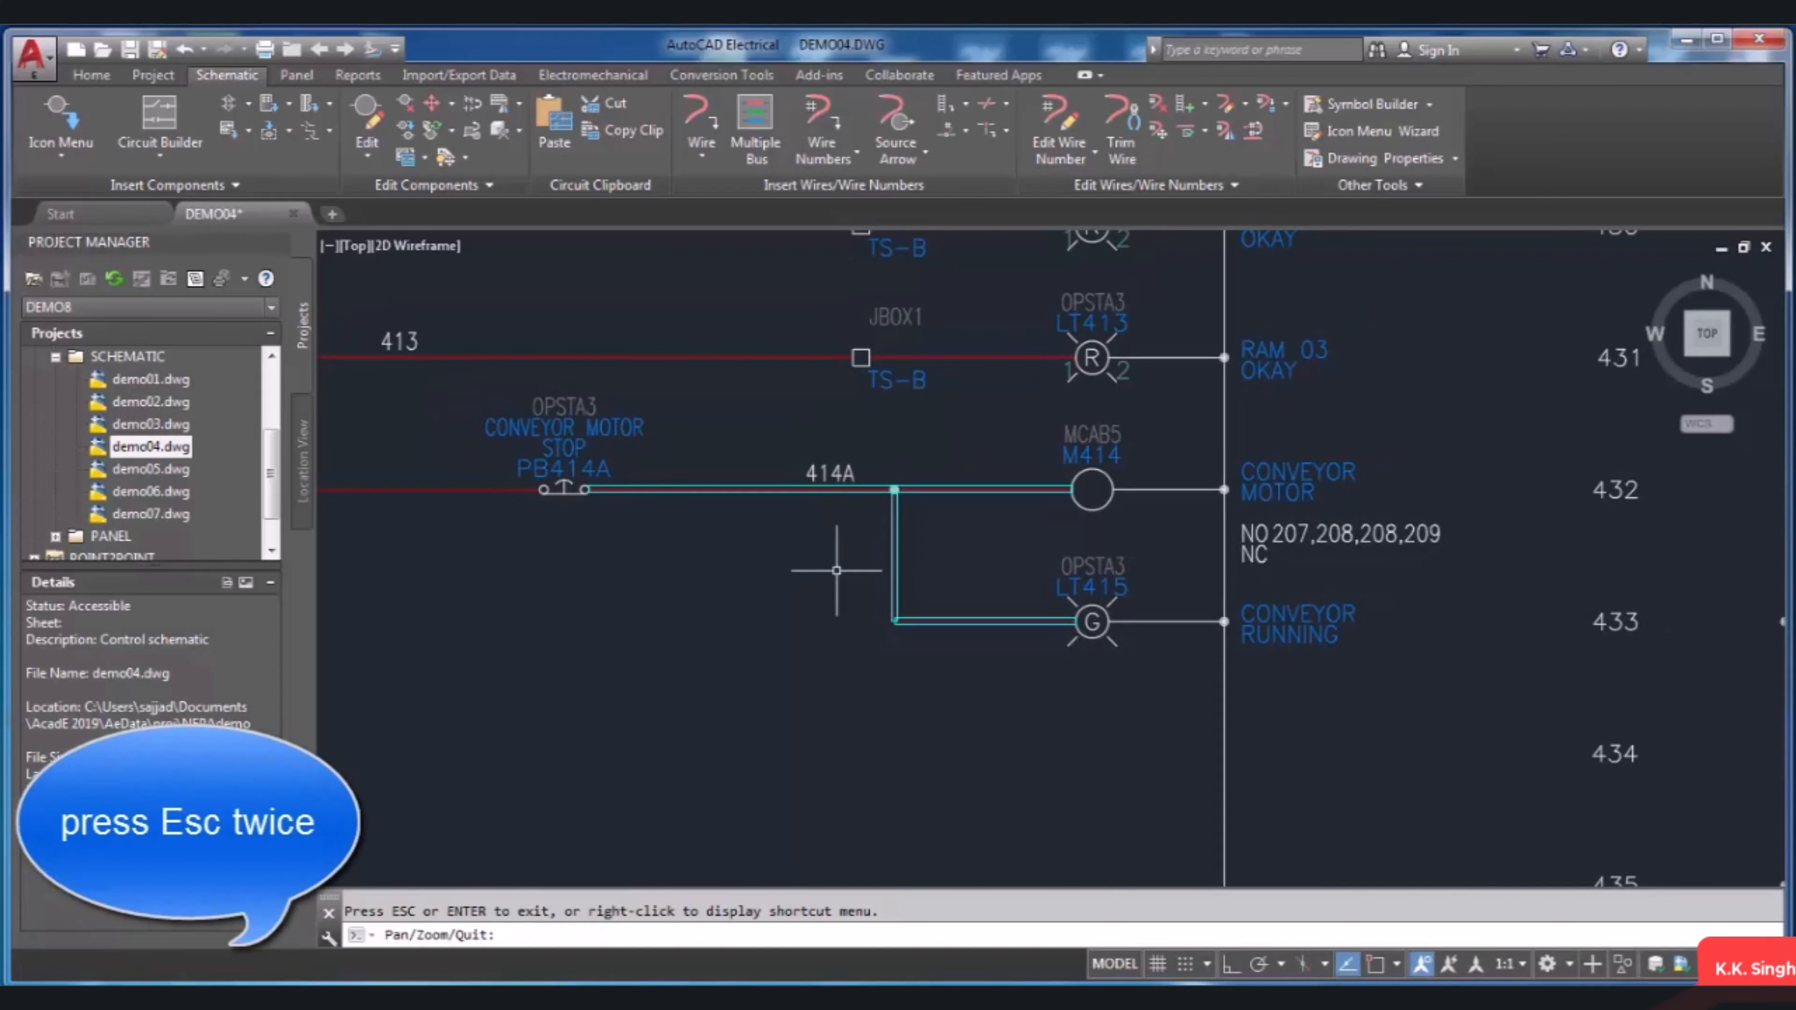
{"action": "key", "text": "Escape"}
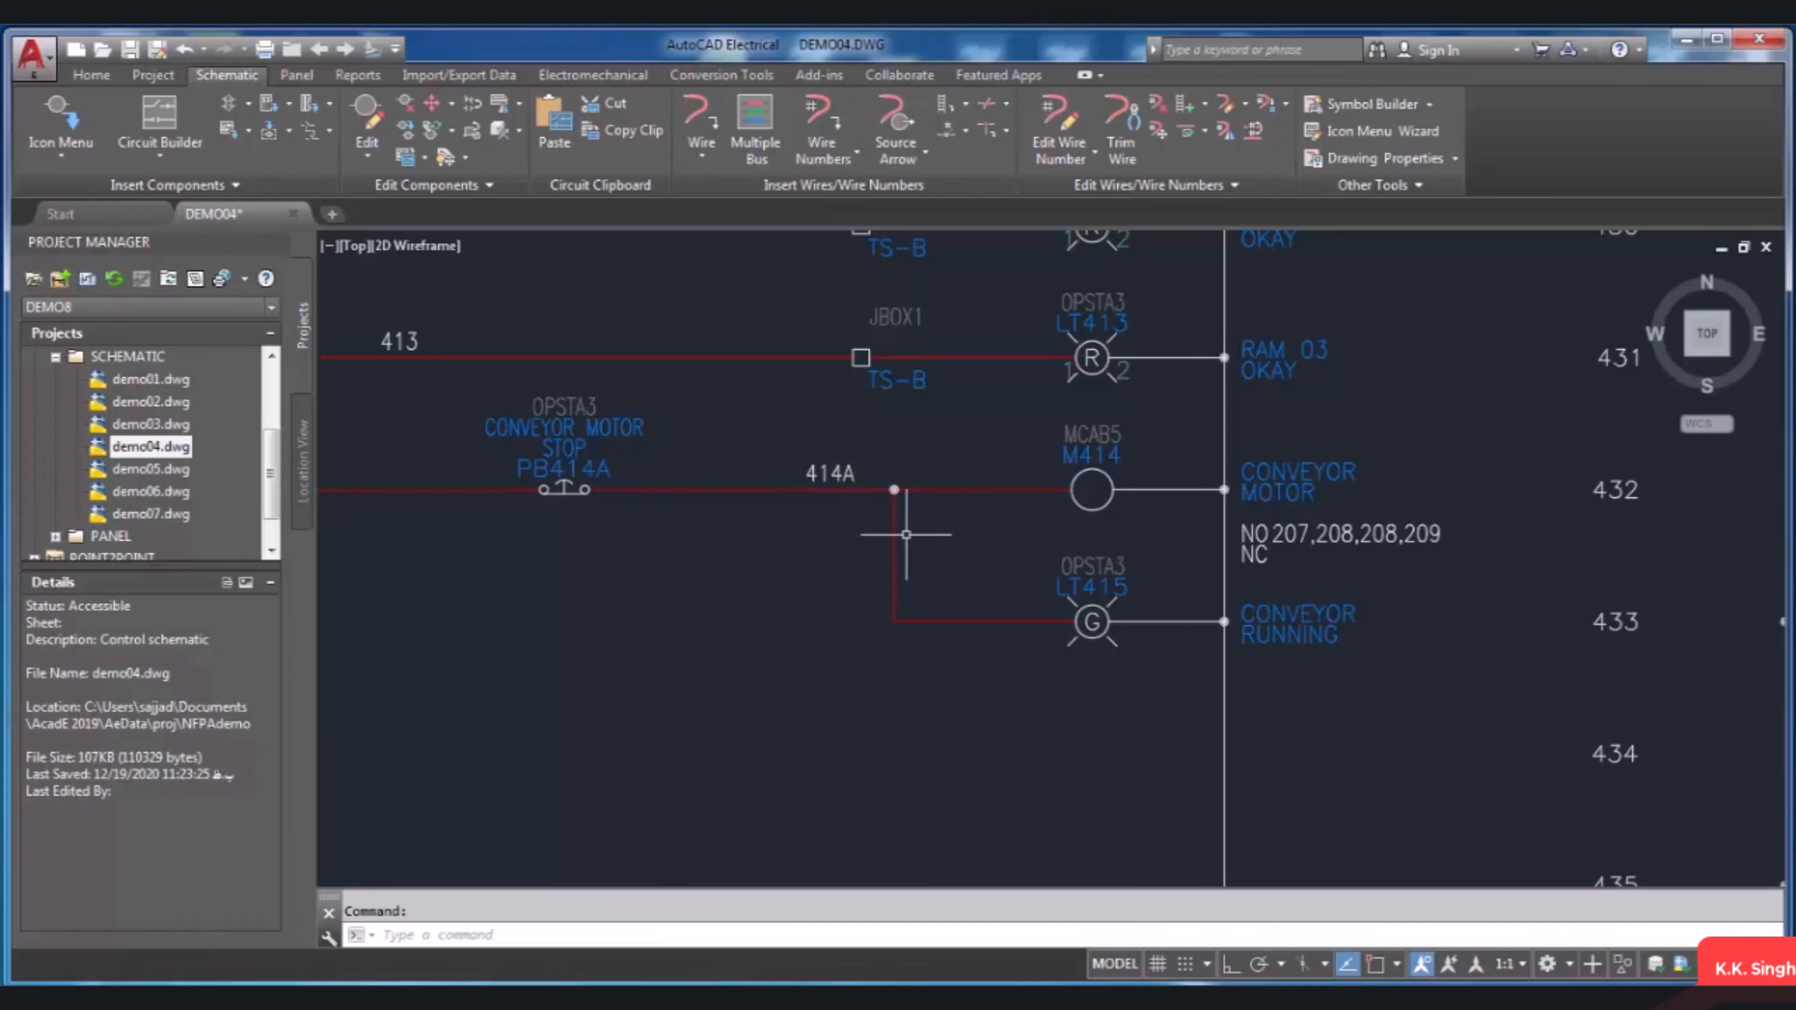
Step: Stretch the upper end of the vertical branch wire straight down, leaving a gap below its junction dot on wire 414A
{"action": "left_click", "coordinate": [894, 559]}
{"action": "left_click", "coordinate": [895, 488]}
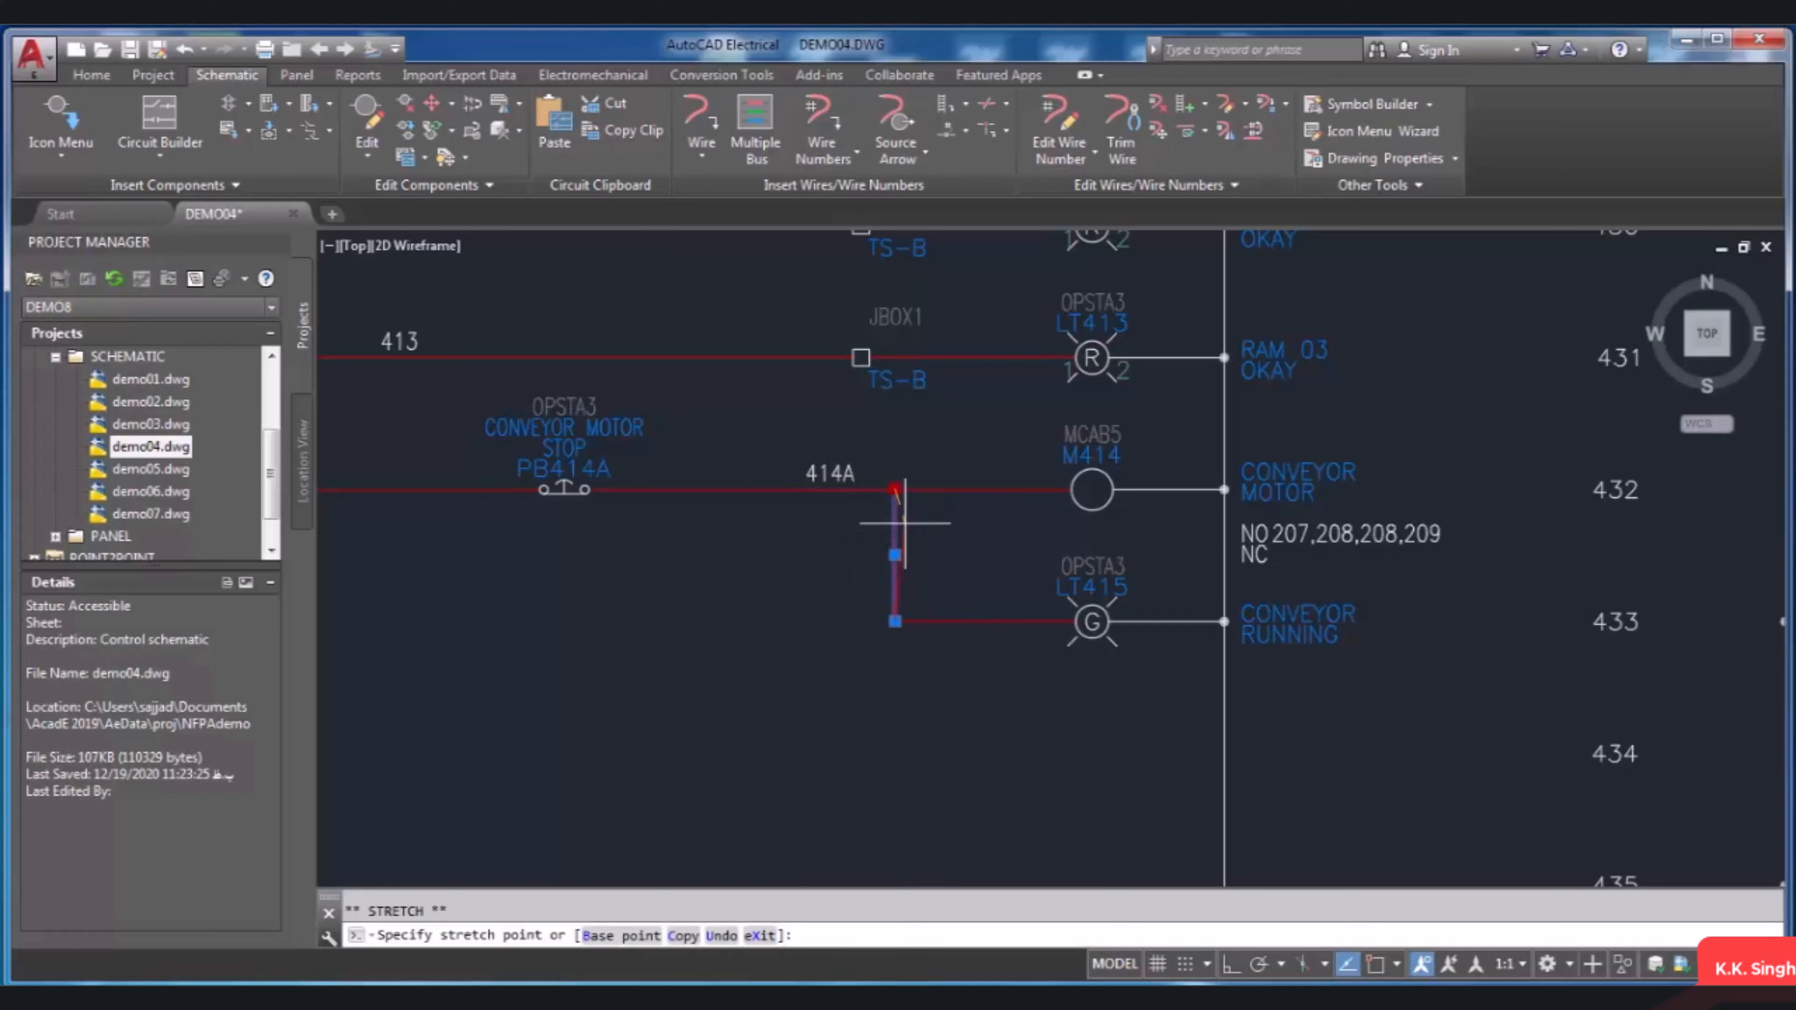
{"action": "scroll", "coordinate": [901, 530], "scroll_direction": "up", "scroll_amount": 2}
{"action": "scroll", "coordinate": [895, 524], "scroll_direction": "down", "scroll_amount": 2}
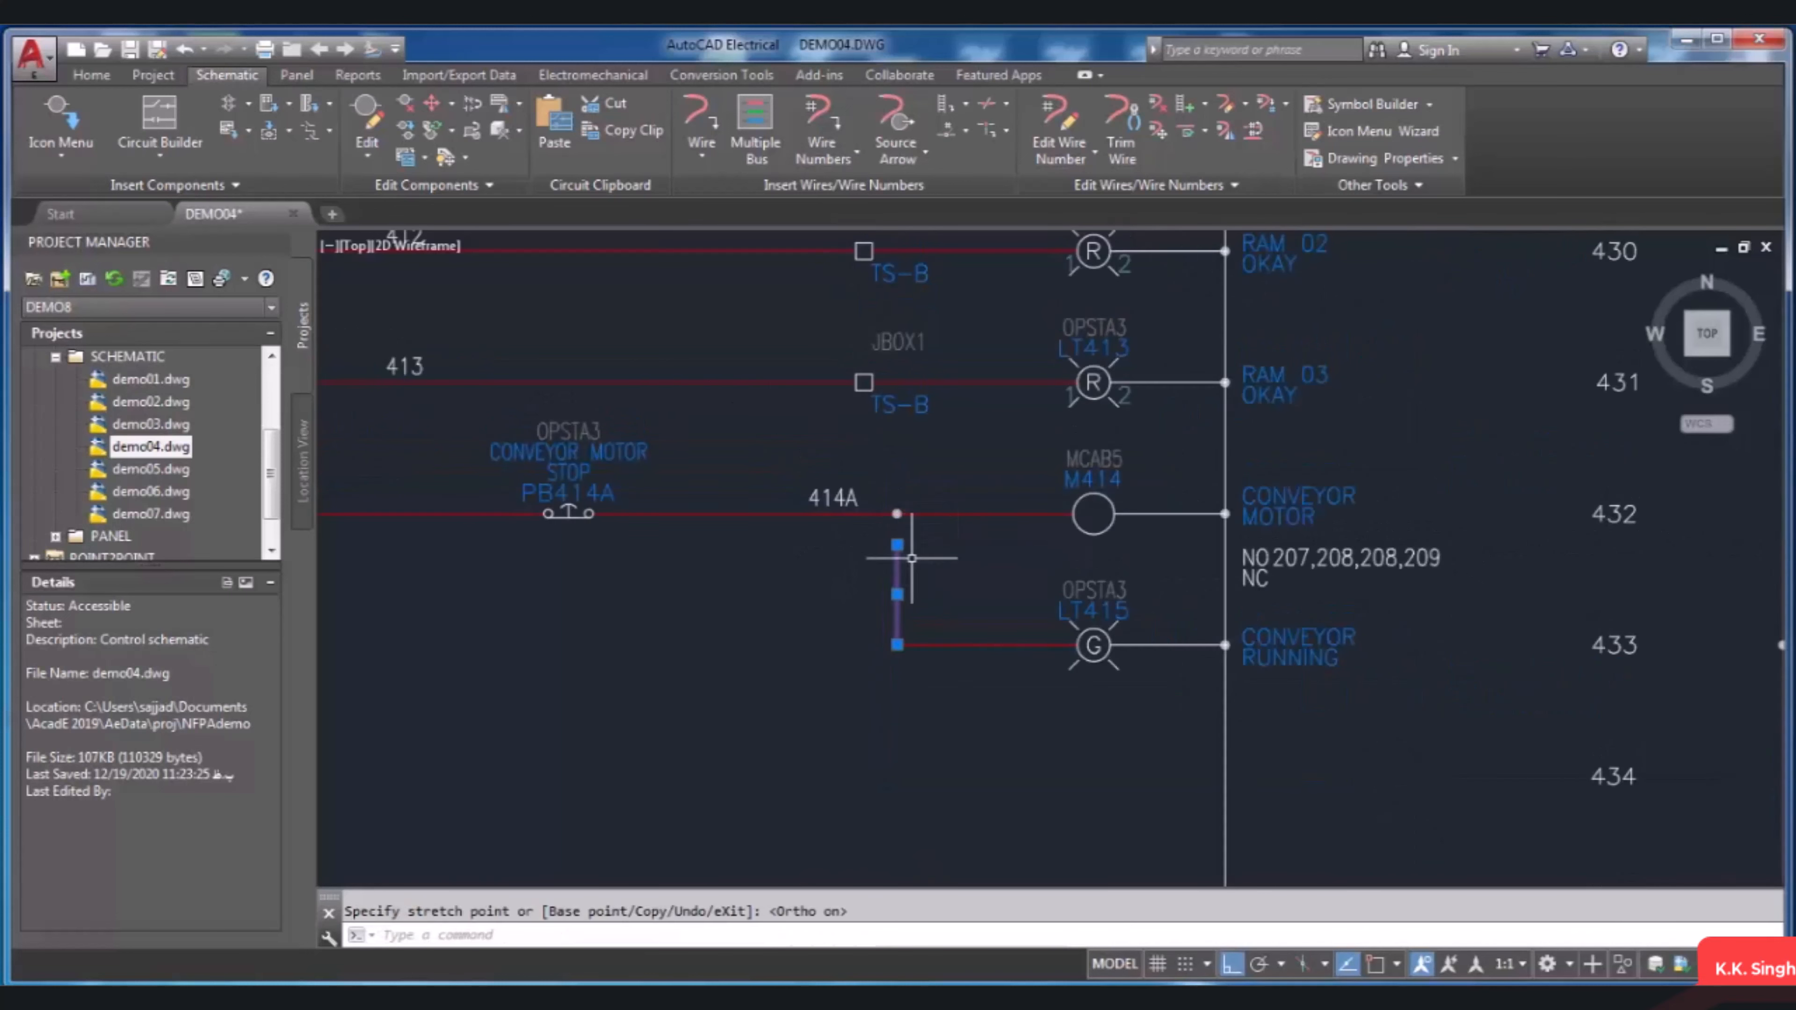
{"action": "key", "text": "Escape"}
Step: Trace the wire network from the shortened vertical segment toward LT415 with Check/Trace Wire
{"action": "left_click", "coordinate": [1195, 138]}
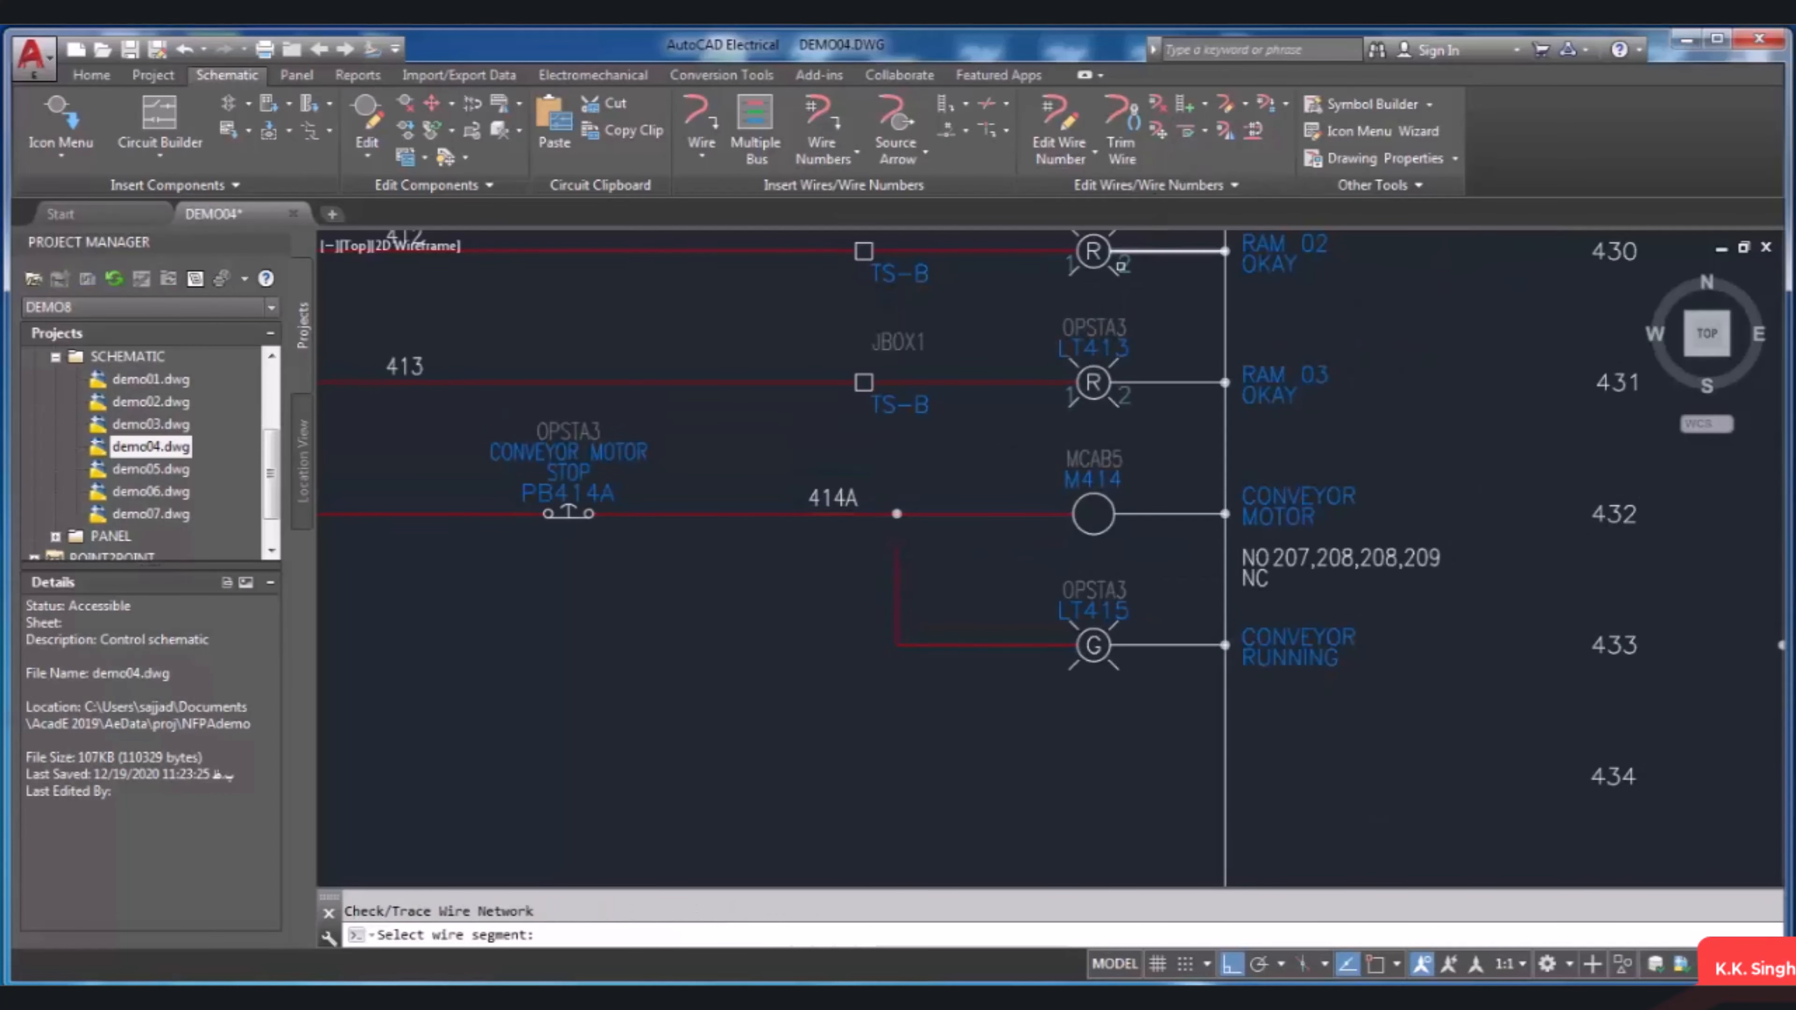
{"action": "left_click", "coordinate": [889, 582]}
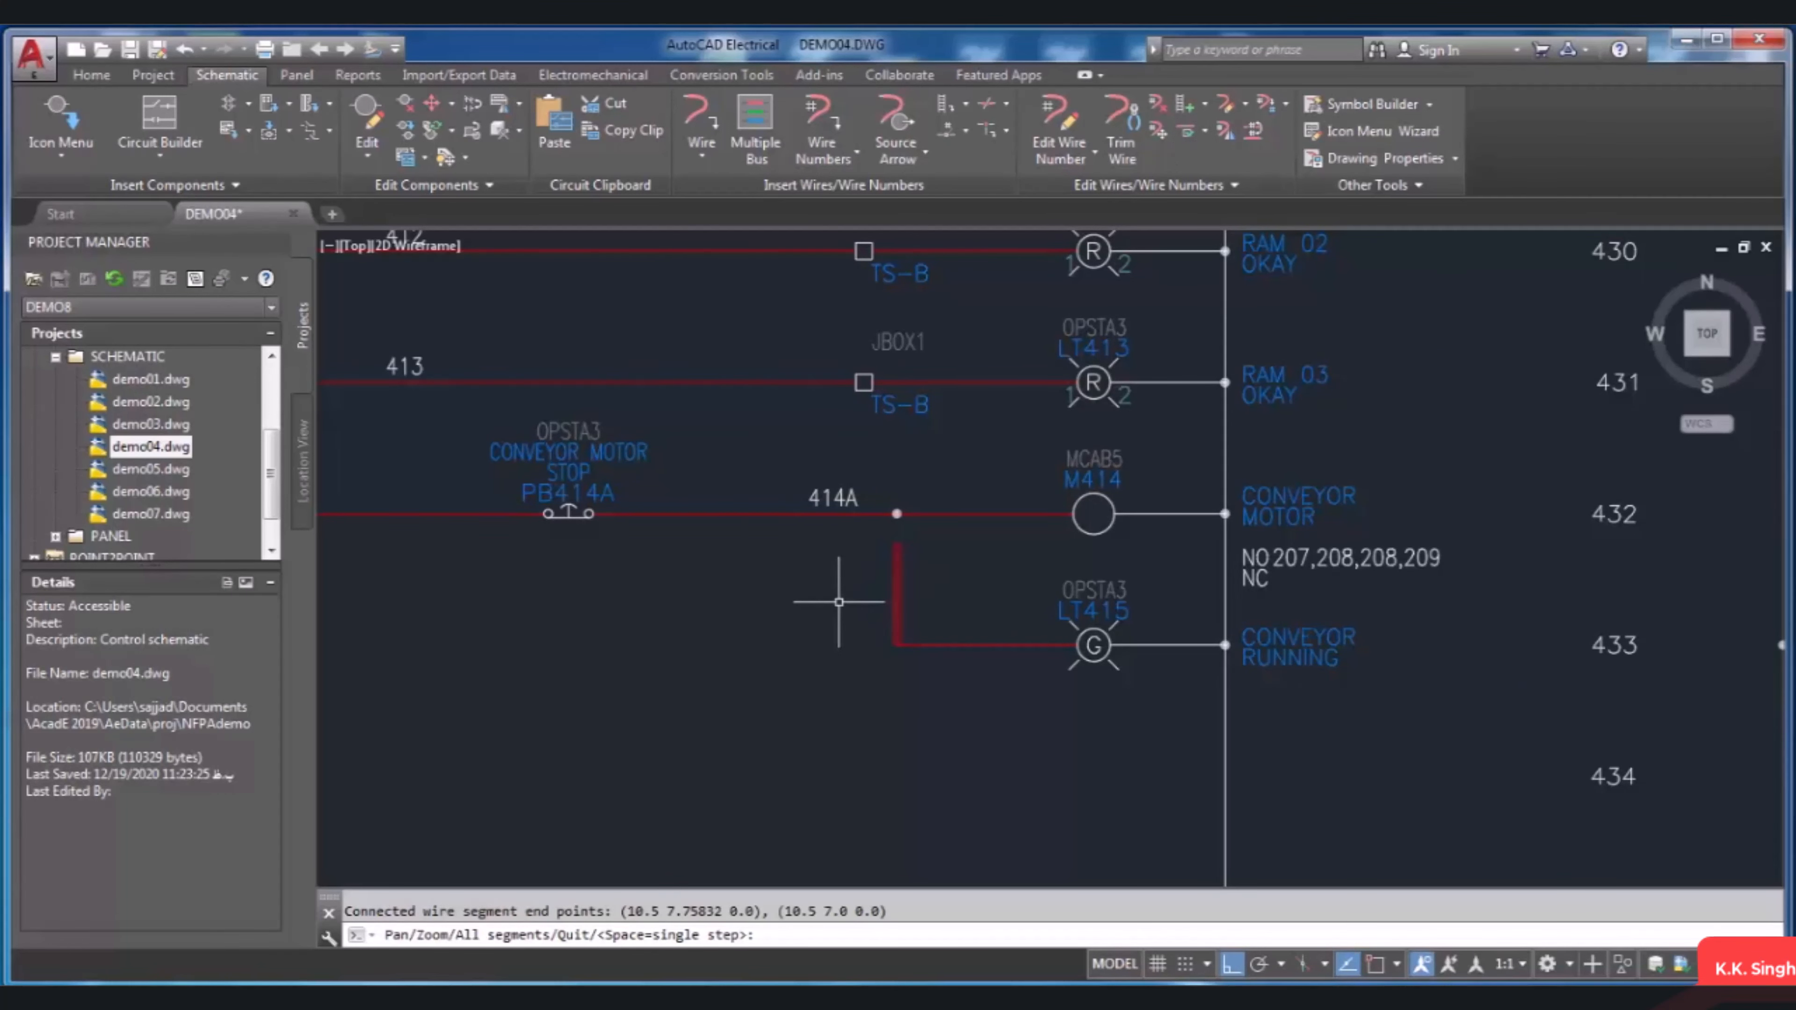
{"action": "key", "text": "space"}
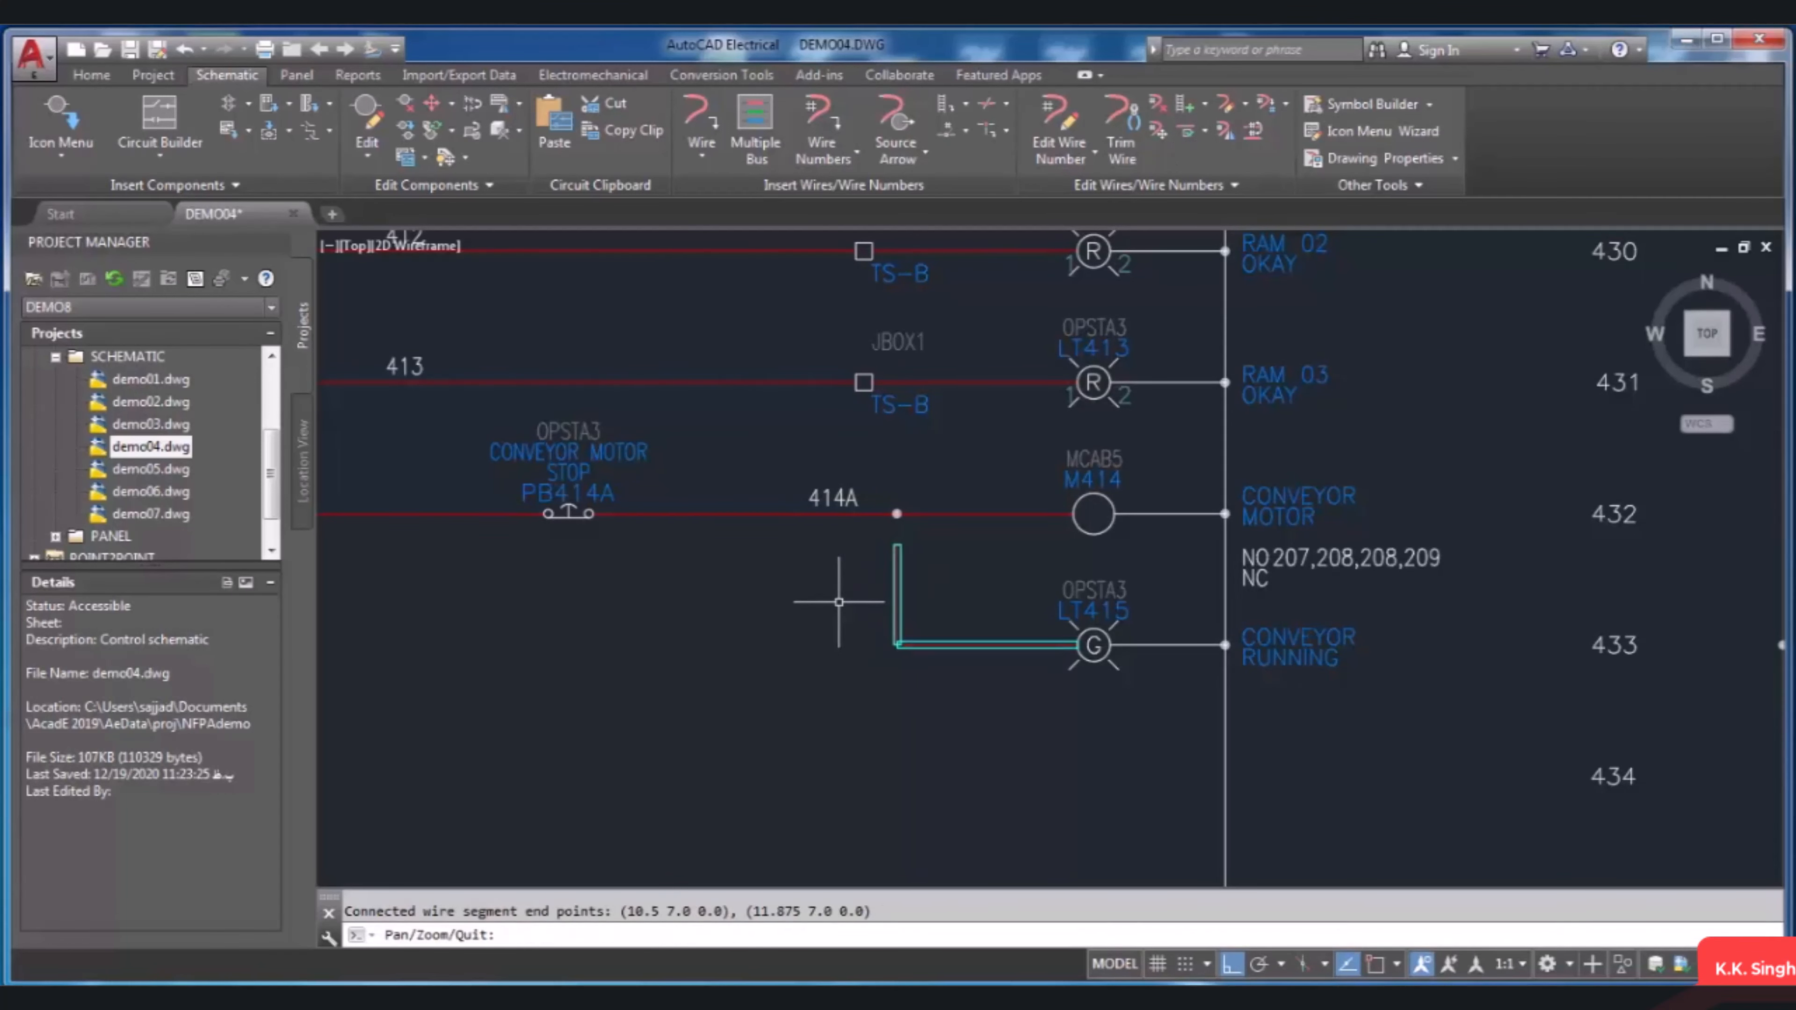